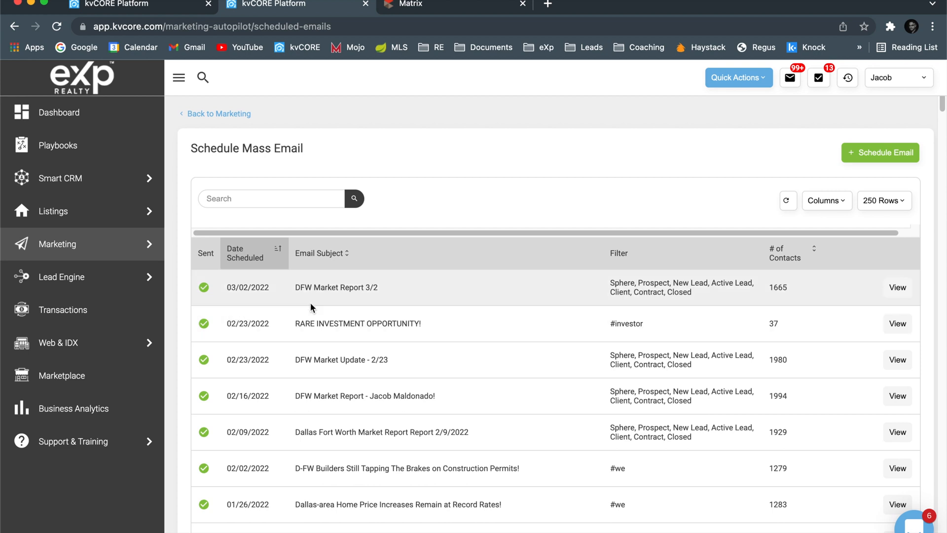
View the sent "DFW Market Report 3/2" email and examine its header, tagline, helicopter image and caption.
click(894, 288)
scroll(750, 320, down, 2)
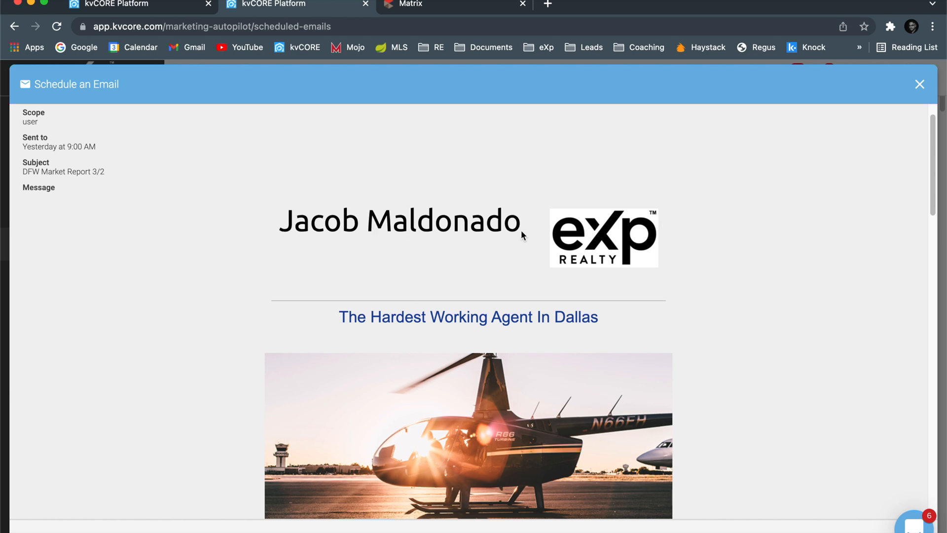
scroll(590, 288, down, 3)
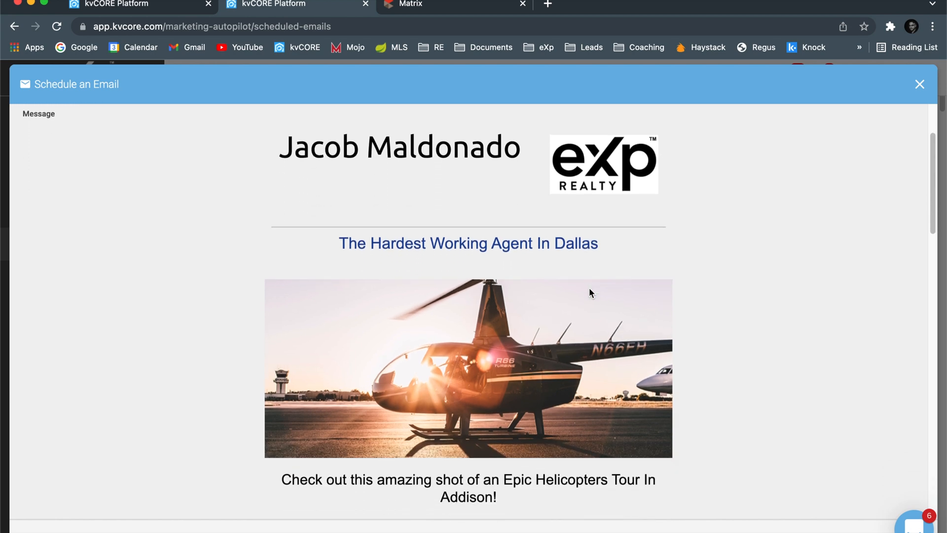
drag(626, 227, 315, 226)
scroll(451, 315, down, 3)
scroll(446, 268, down, 3)
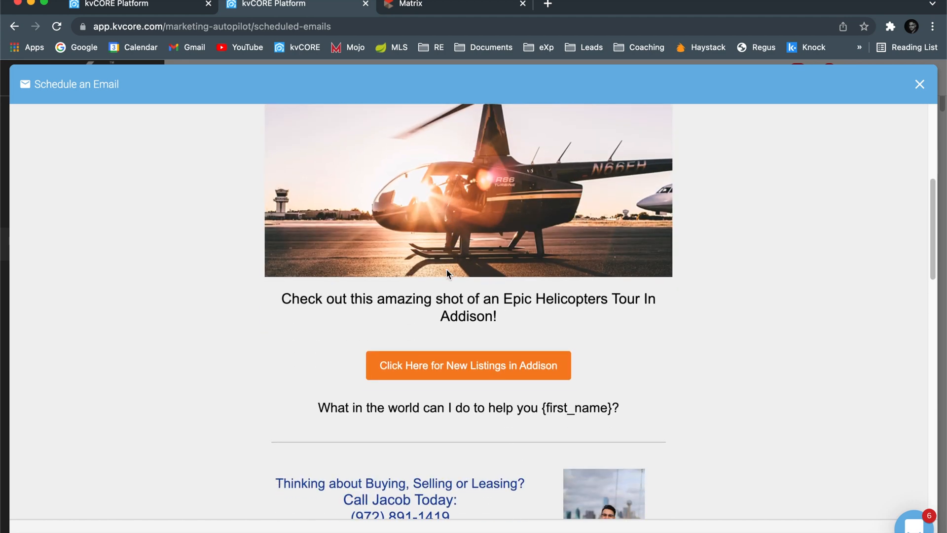
drag(288, 285, 497, 298)
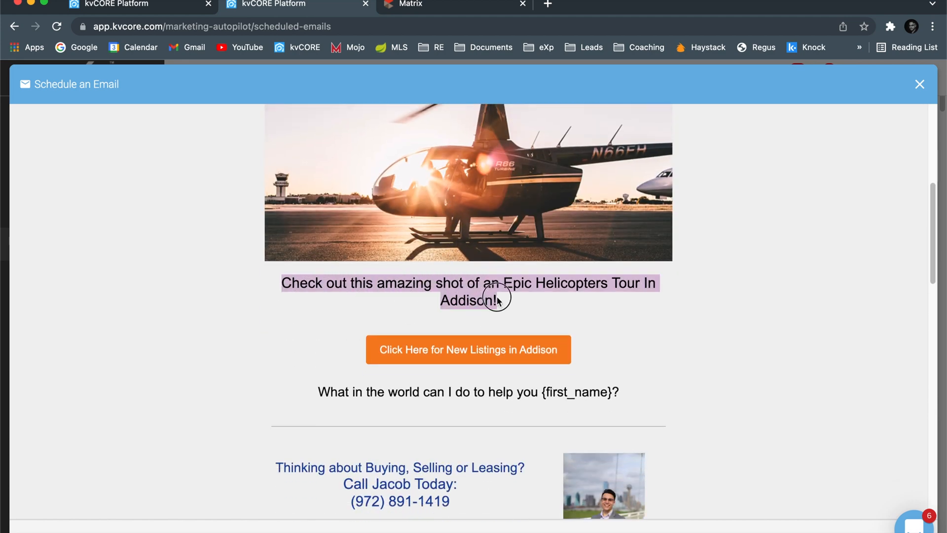
click(458, 284)
scroll(444, 316, down, 1)
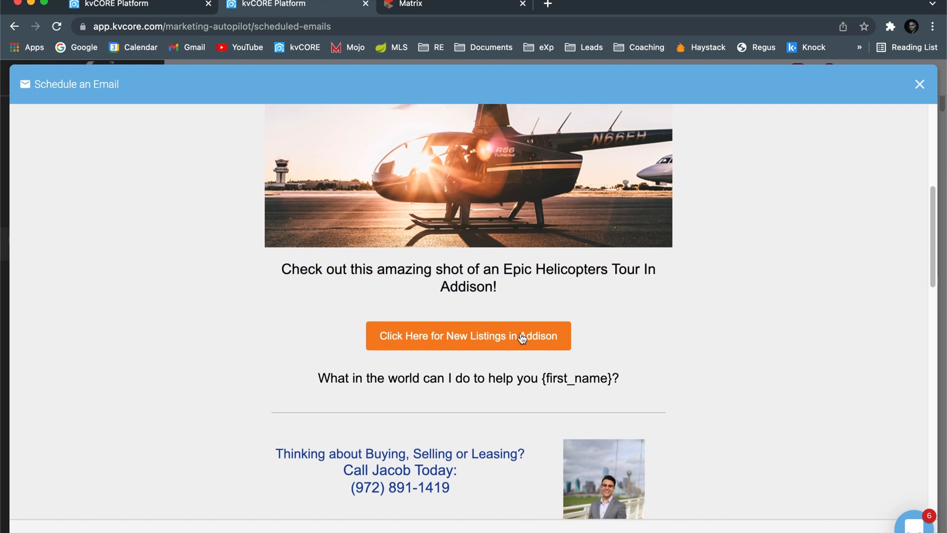
Check where the email's "Click Here for New Listings in Addison" link leads, and return to the email preview.
scroll(521, 336, up, 2)
scroll(519, 334, up, 1)
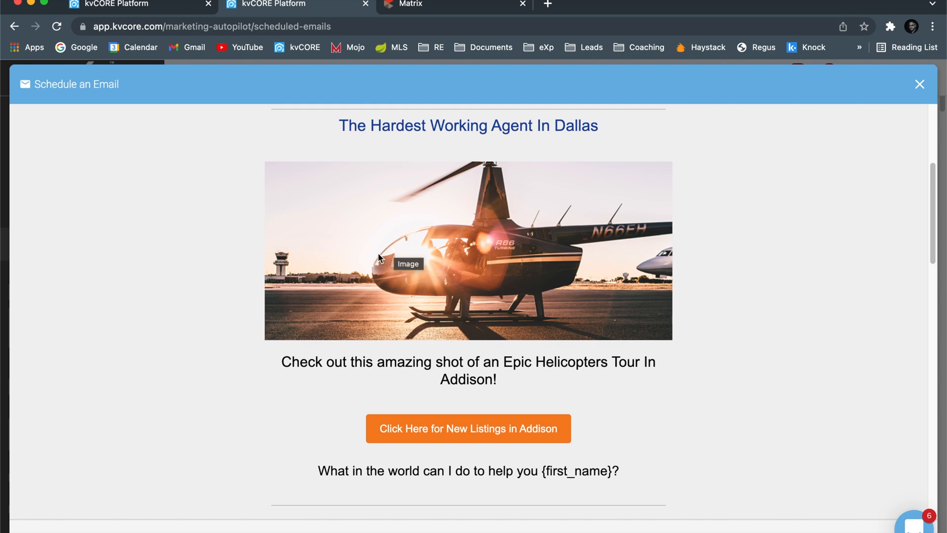
scroll(476, 266, down, 5)
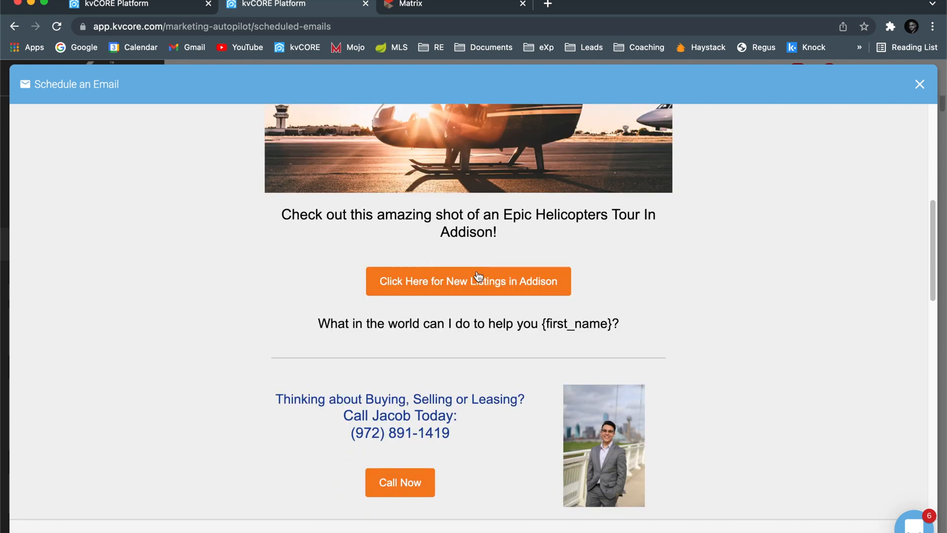
click(474, 287)
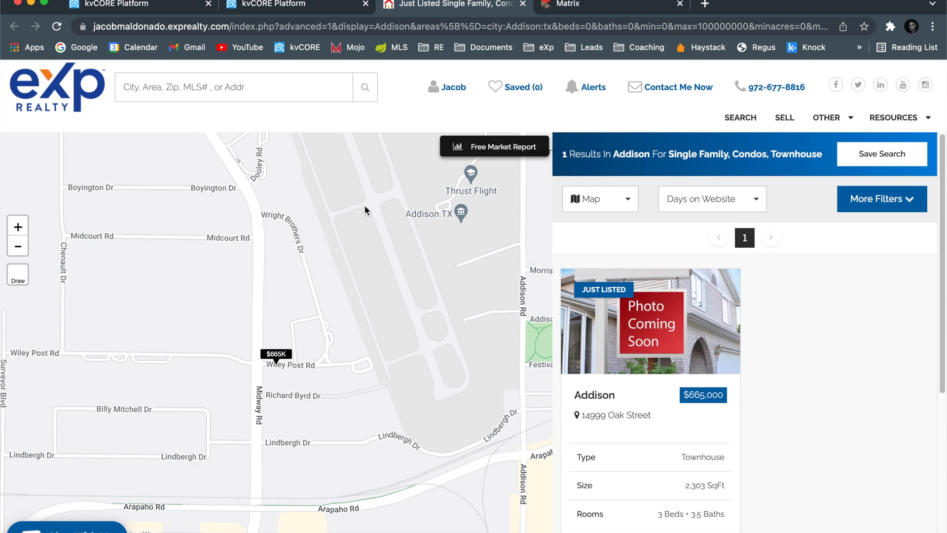
click(317, 7)
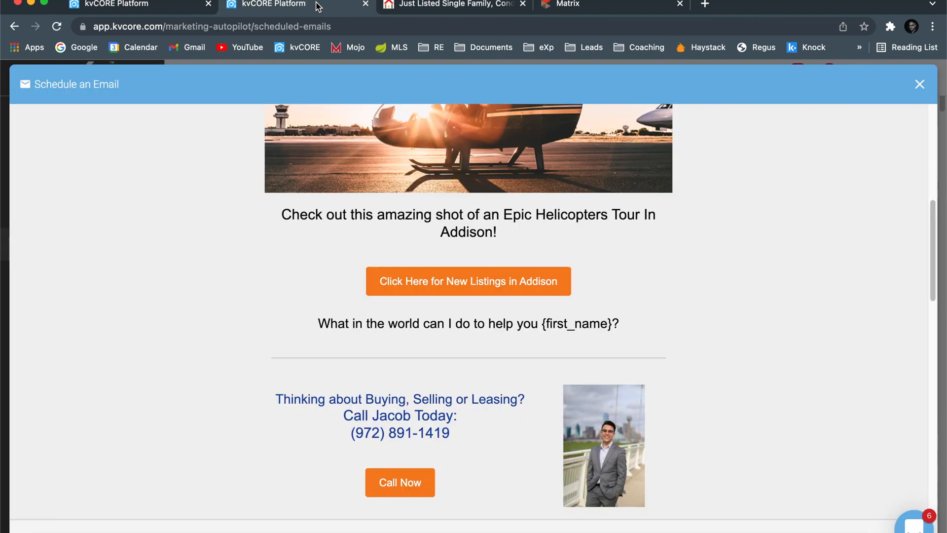
Examine the email's closing question, contact block, social links, navigation links and Market Report heading.
scroll(417, 257, down, 3)
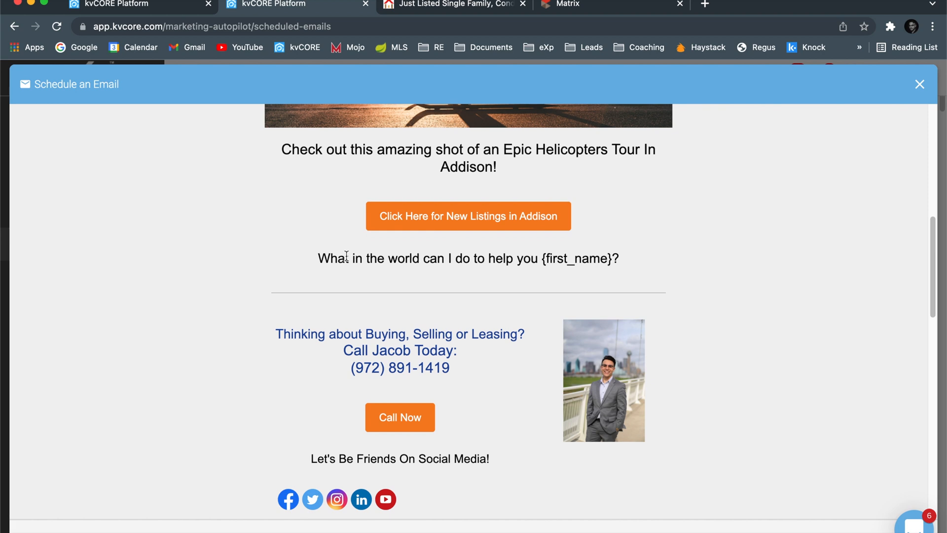
drag(317, 258, 619, 260)
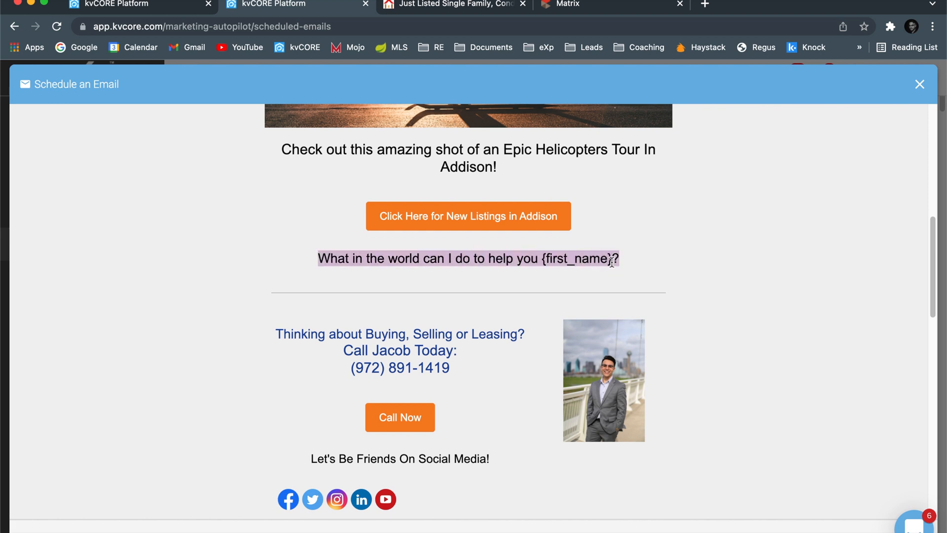
scroll(381, 286, down, 3)
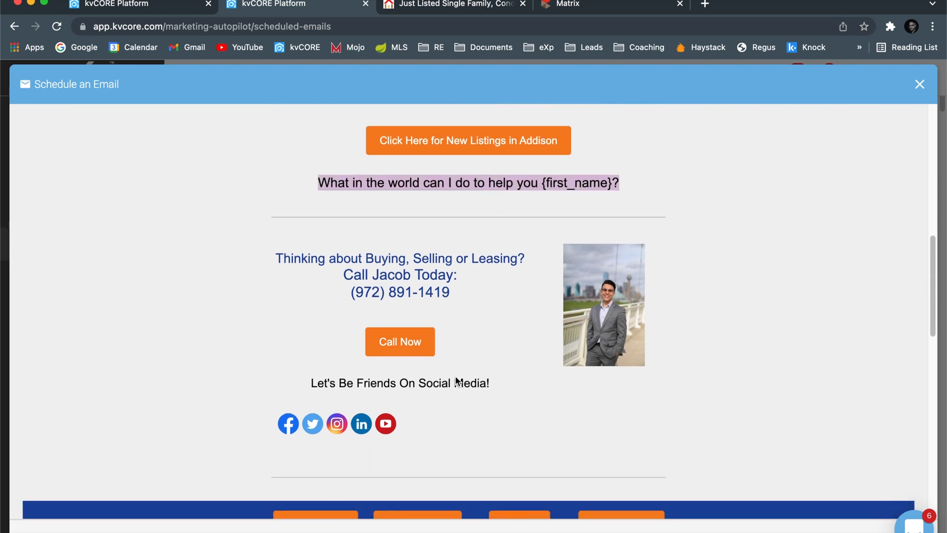
scroll(473, 367, down, 10)
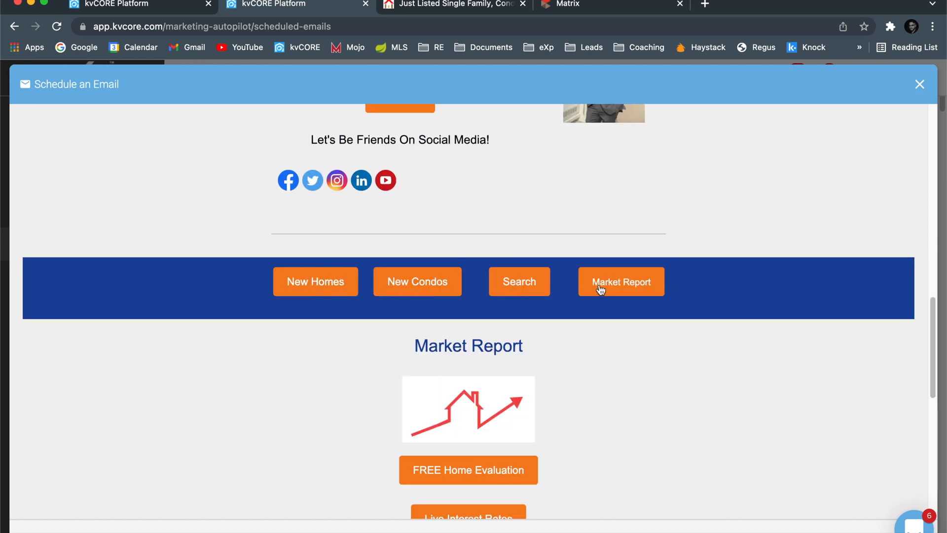
scroll(501, 291, down, 4)
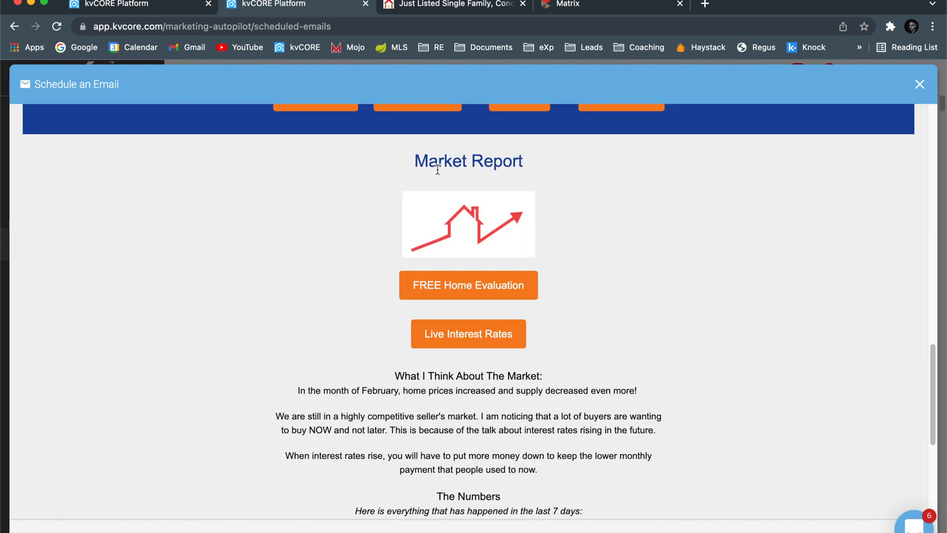
drag(412, 161, 553, 180)
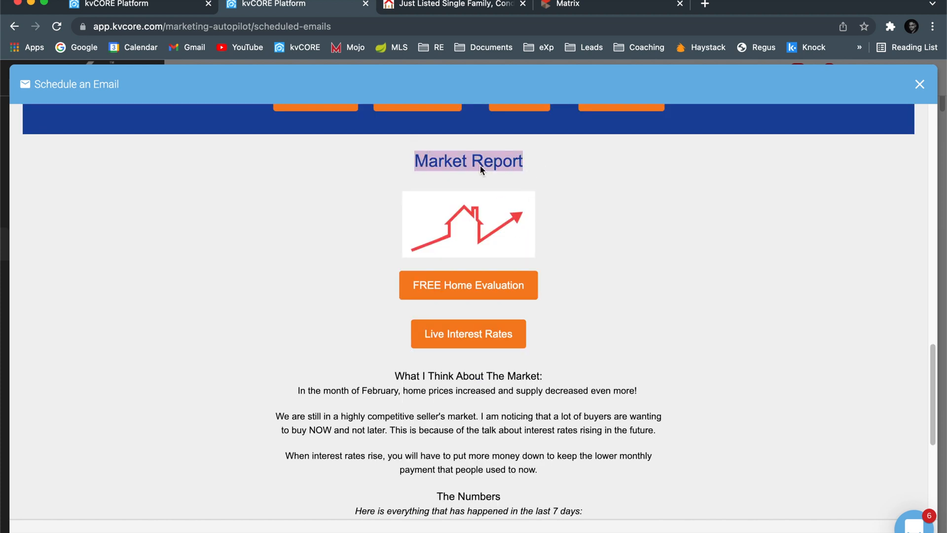
triple_click(442, 160)
scroll(456, 303, down, 1)
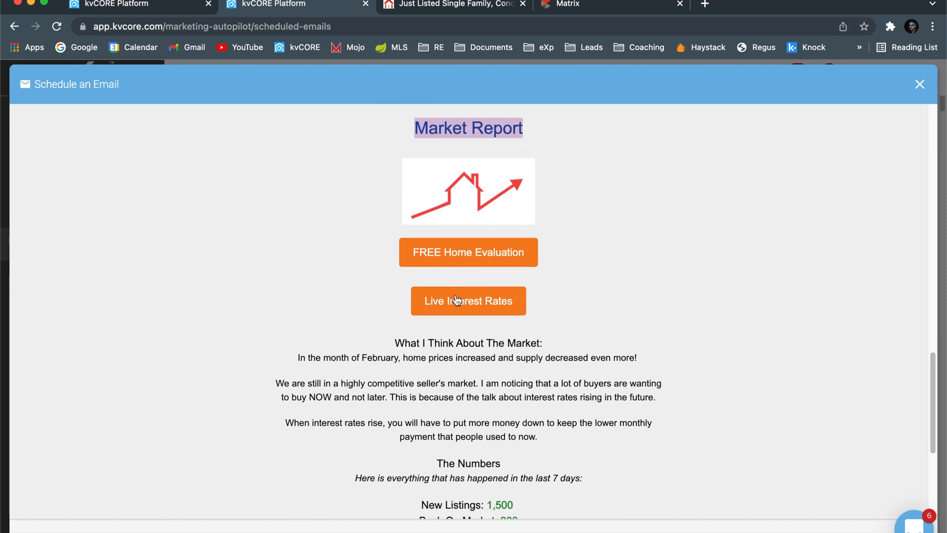
Check the email's FREE Home Evaluation landing page, and close both it and the Addison listings page.
click(439, 253)
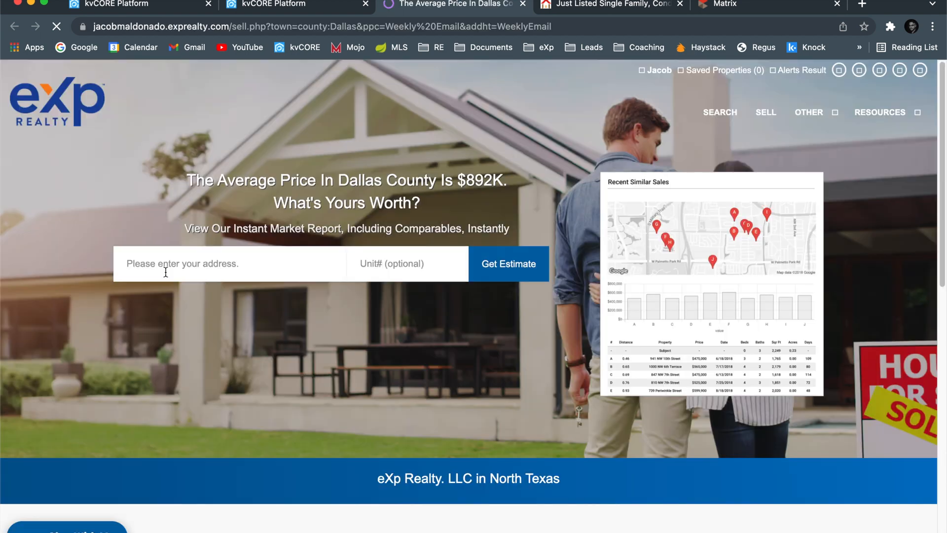
click(166, 270)
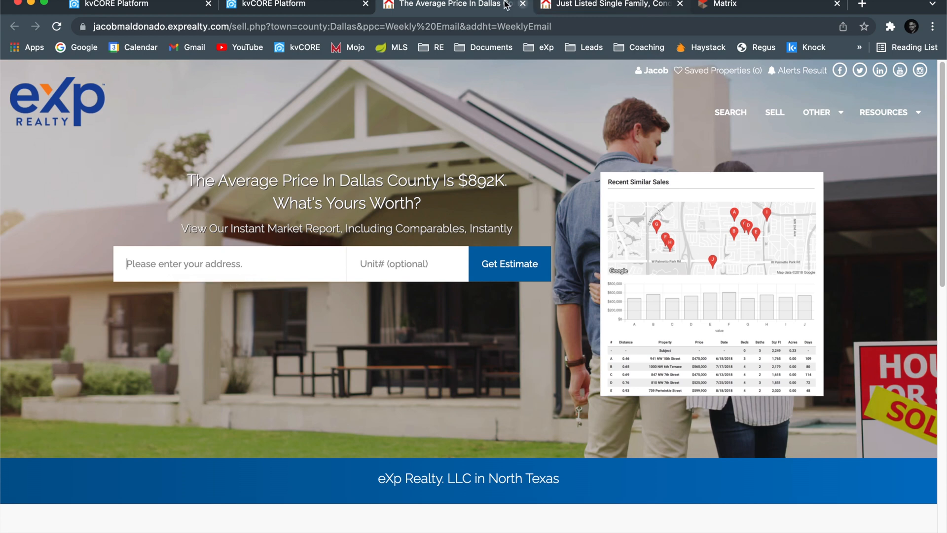
click(523, 5)
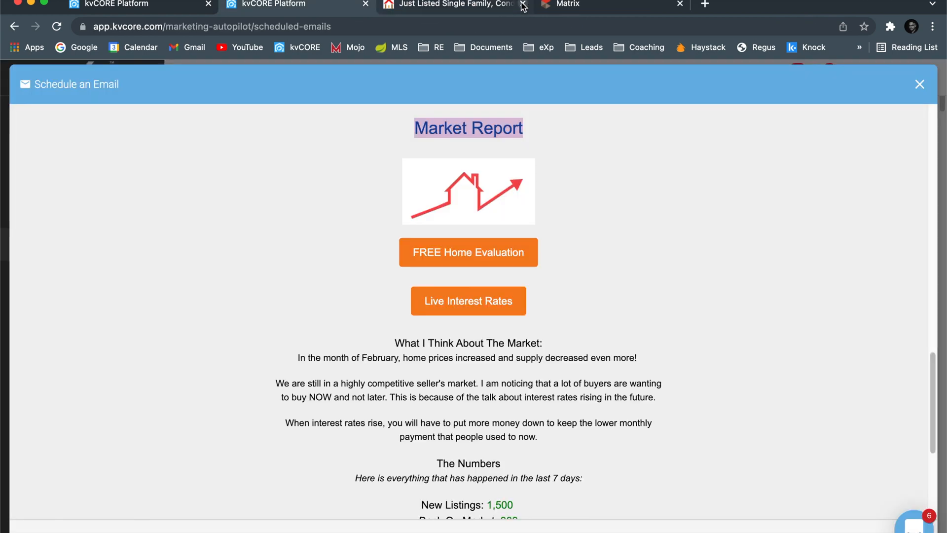
click(523, 5)
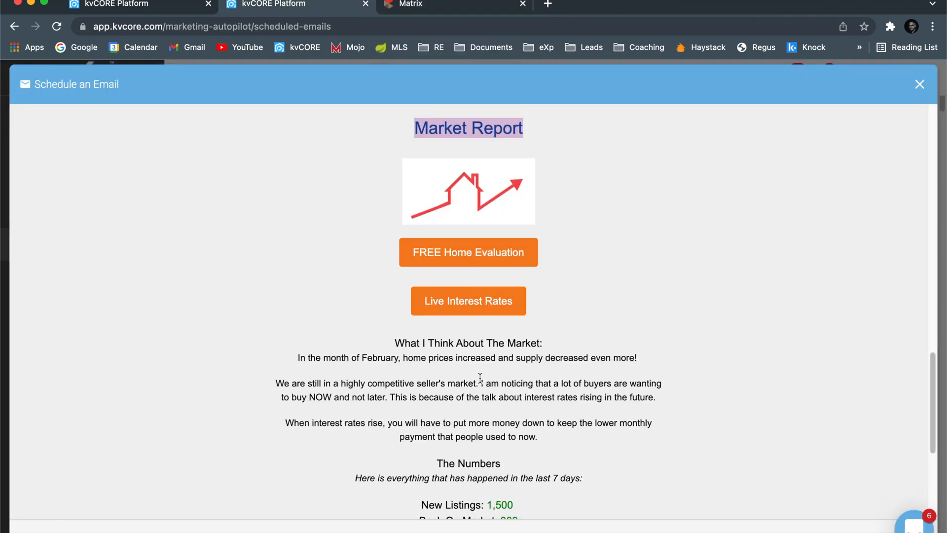
Check the email's Live Interest Rates landing page and close it.
scroll(480, 378, down, 1)
click(461, 292)
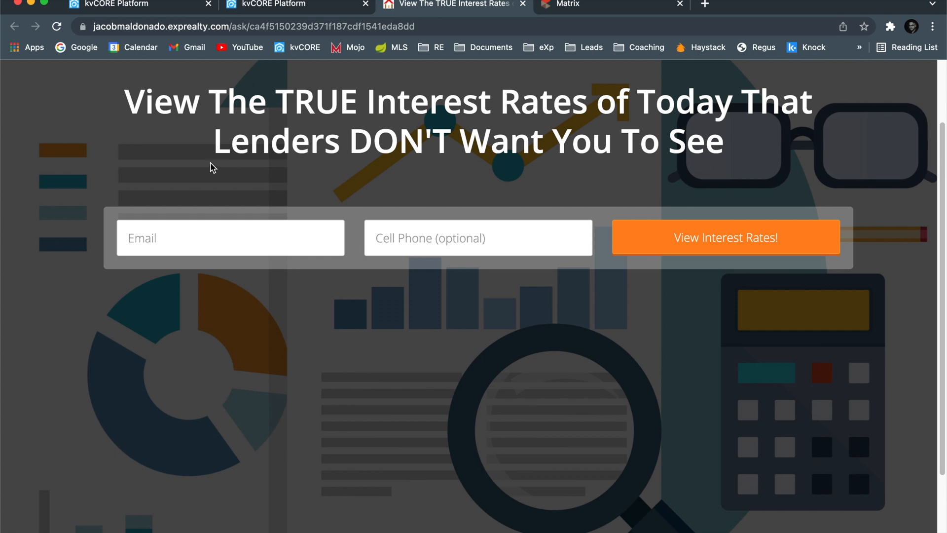
click(523, 4)
Examine the email's "What I Think About The Market" commentary and the last seven days' numbers.
scroll(444, 222, down, 3)
drag(392, 233, 560, 328)
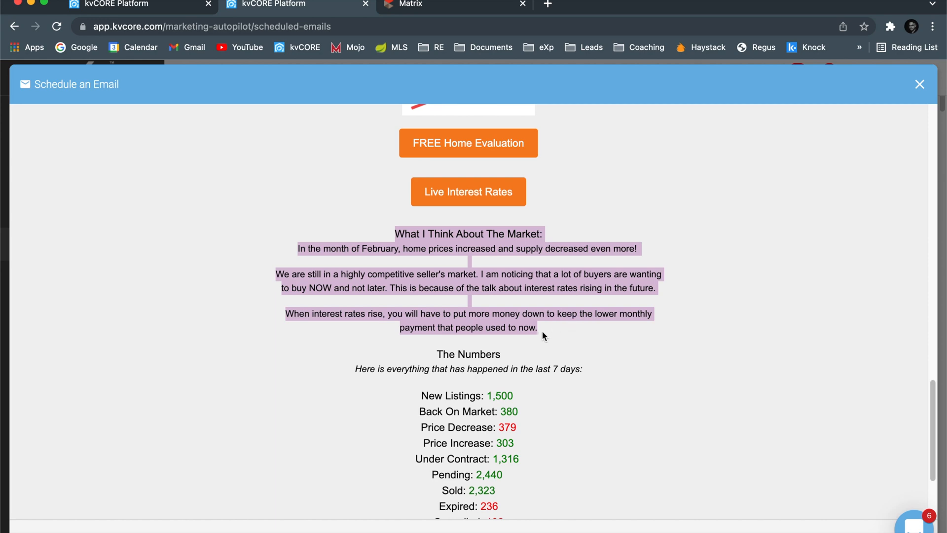
scroll(541, 335, down, 1)
scroll(541, 336, down, 1)
drag(437, 266, 575, 458)
scroll(540, 419, down, 2)
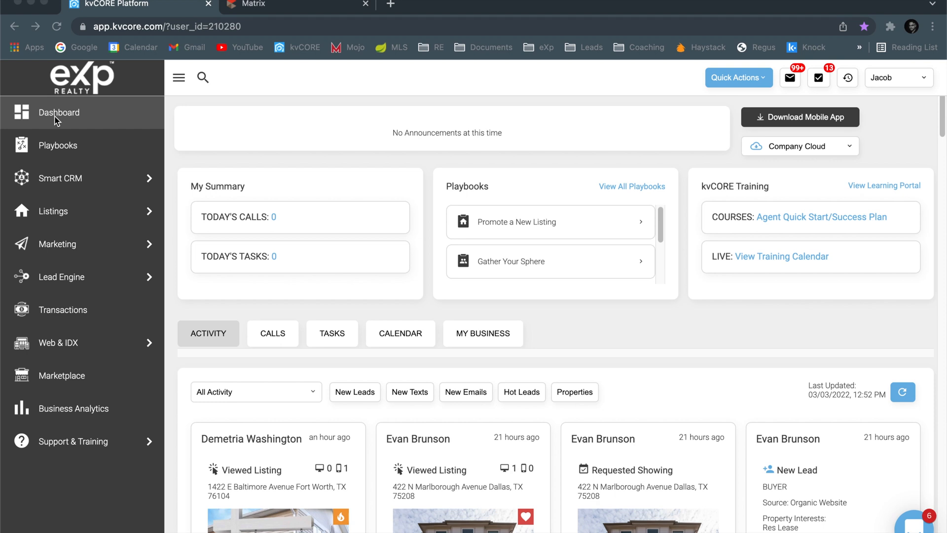
Go from the dashboard to the templates of the Smart Campaigns marketing feature.
click(94, 245)
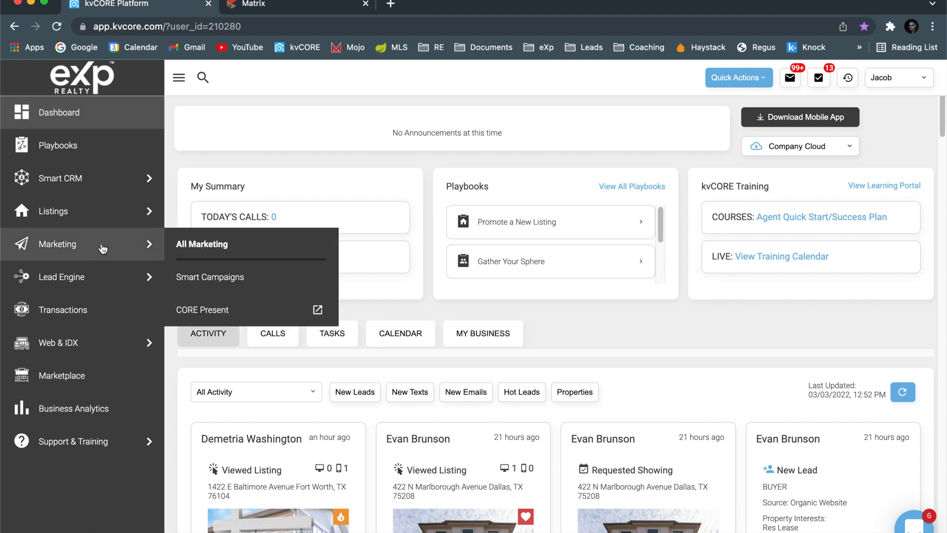
click(212, 245)
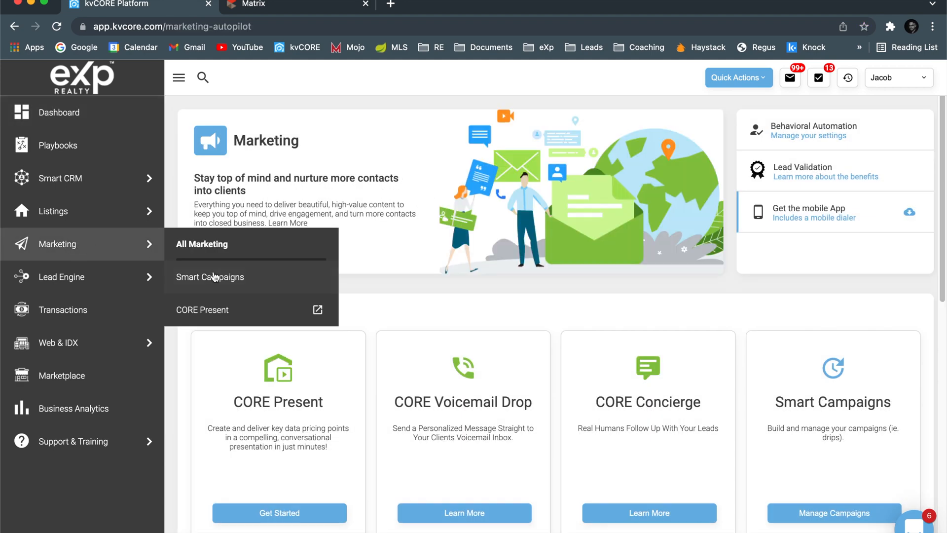
scroll(641, 286, down, 3)
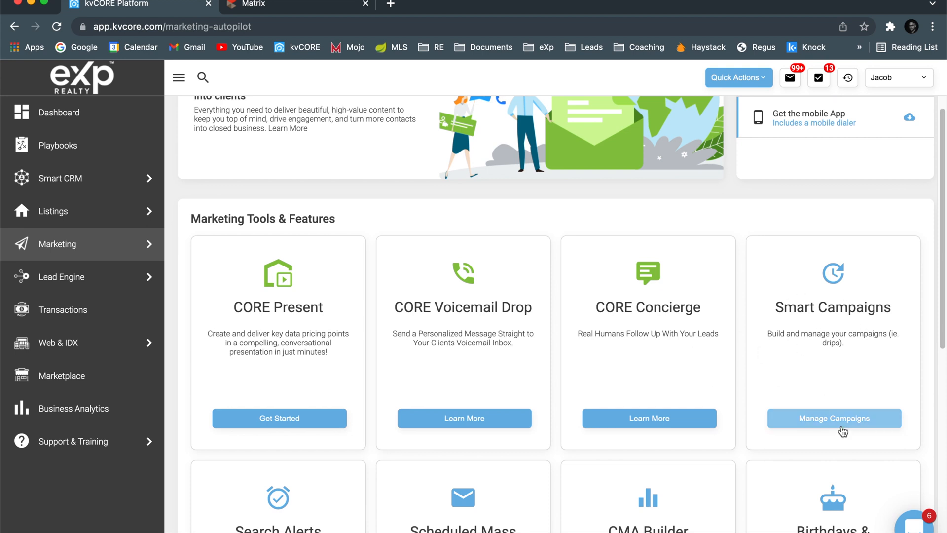
click(834, 421)
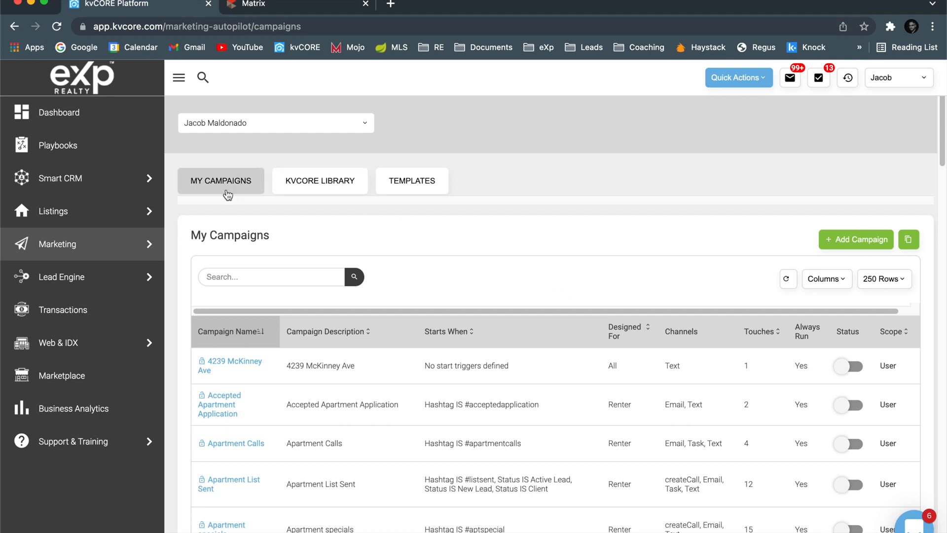
click(422, 184)
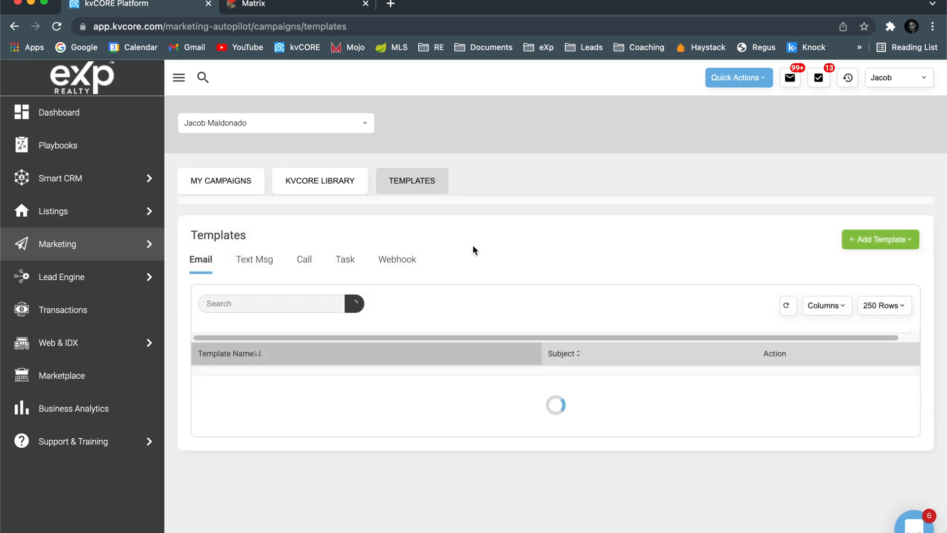
Start a new email template and name it "Weekly Email - Example".
click(902, 242)
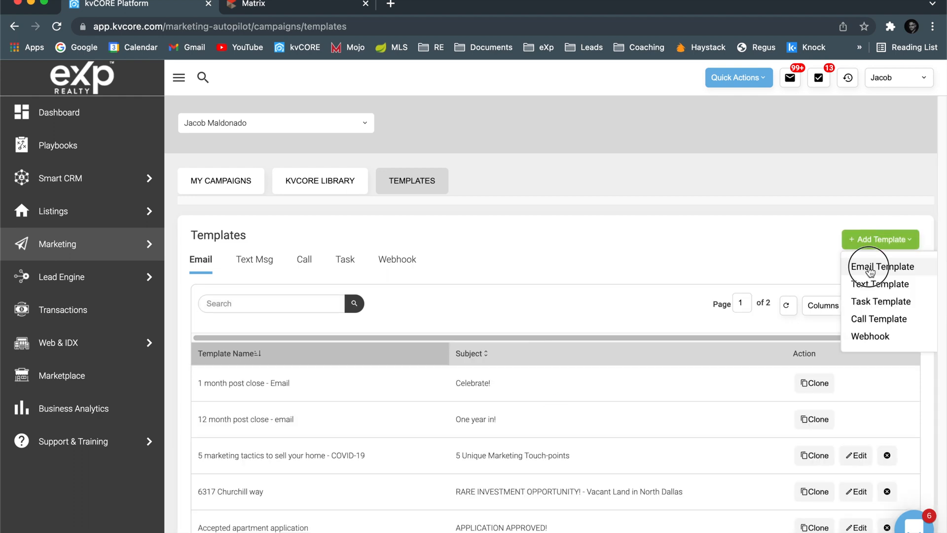
click(870, 269)
click(177, 240)
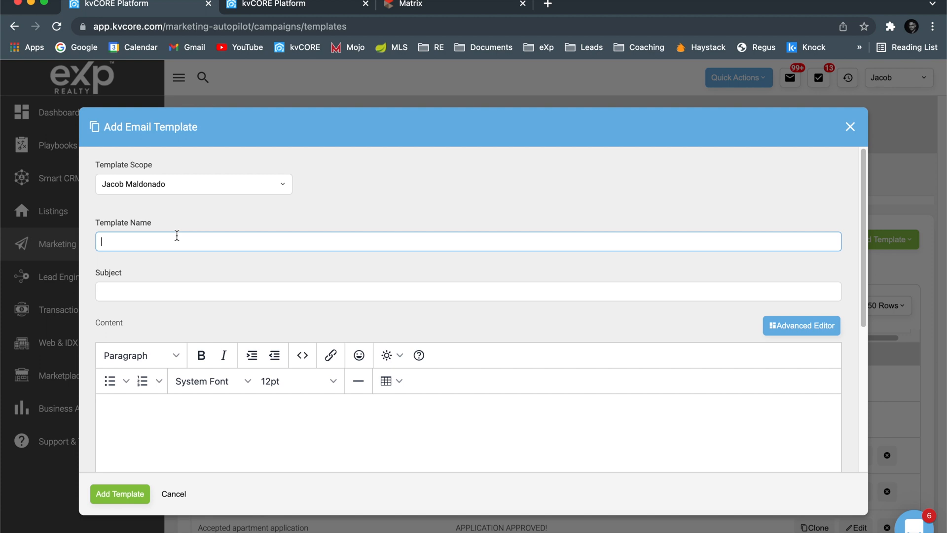
text(Weekly EMai)
key(BackSpace)
key(BackSpace)
key(BackSpace)
key(BackSpace)
text(mail - Exampl)
key(Tab)
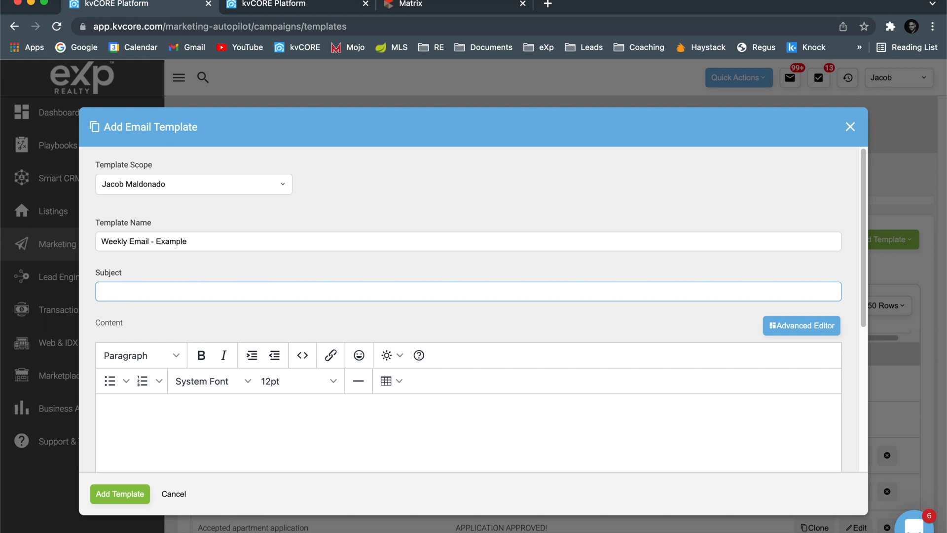
Set the email template's subject to "DFW Market Report!".
text(Market)
text( Rep)
text(or)
text(DFW)
click(162, 266)
click(187, 288)
text(!)
click(139, 273)
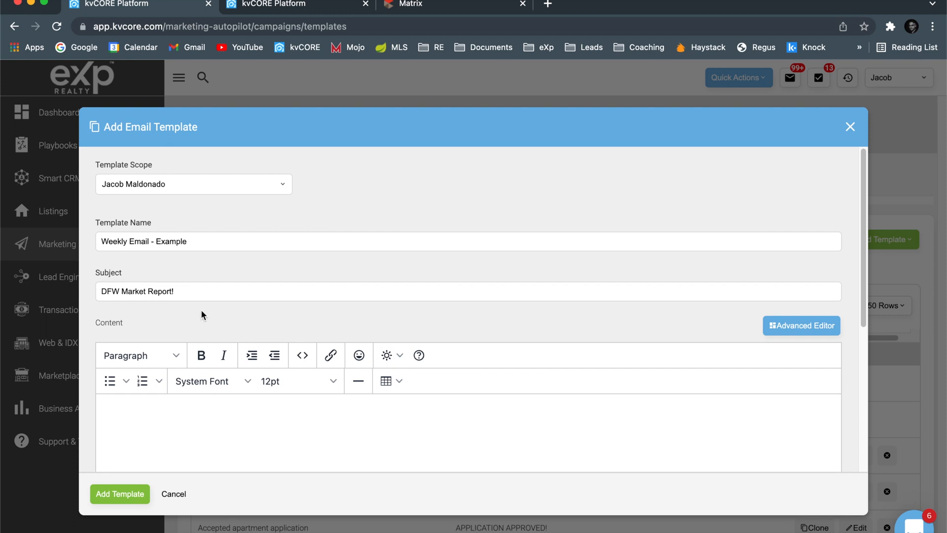
scroll(209, 315, down, 1)
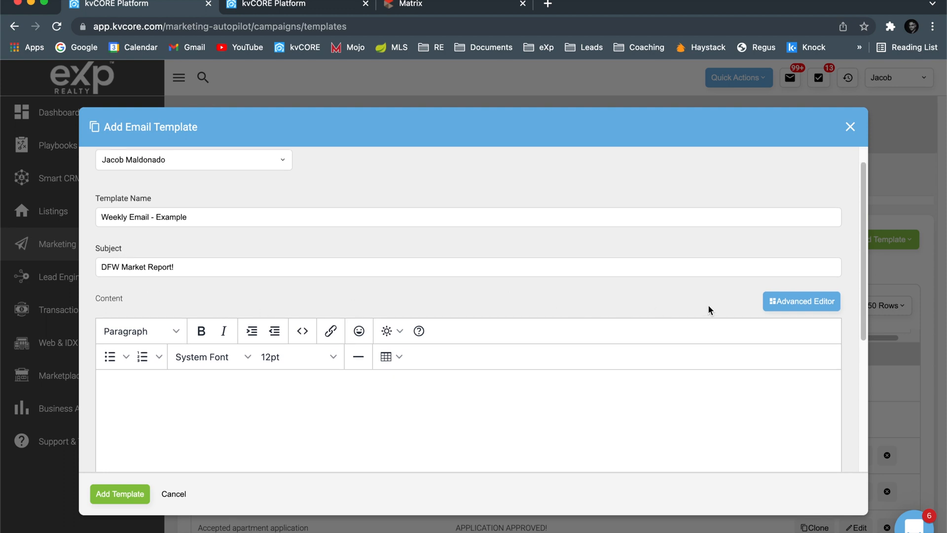
scroll(440, 349, down, 4)
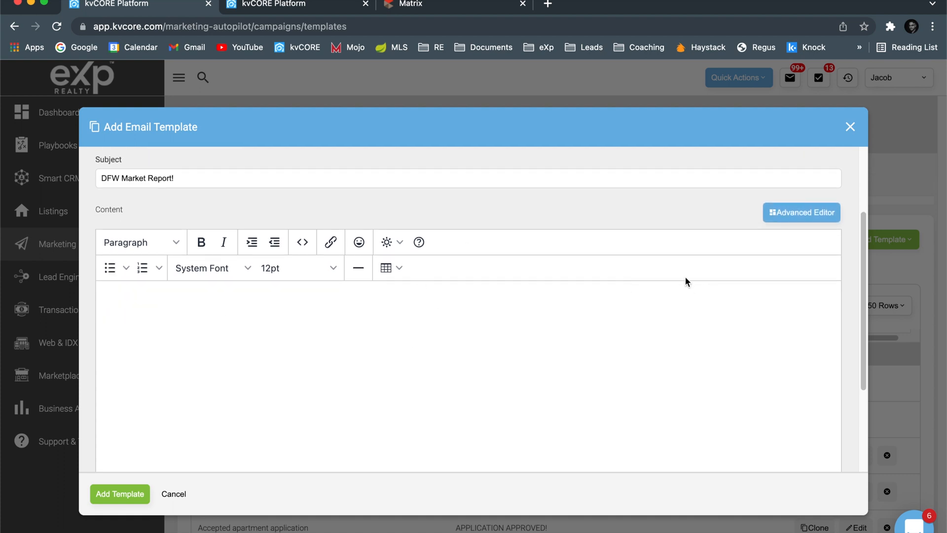
scroll(642, 301, up, 2)
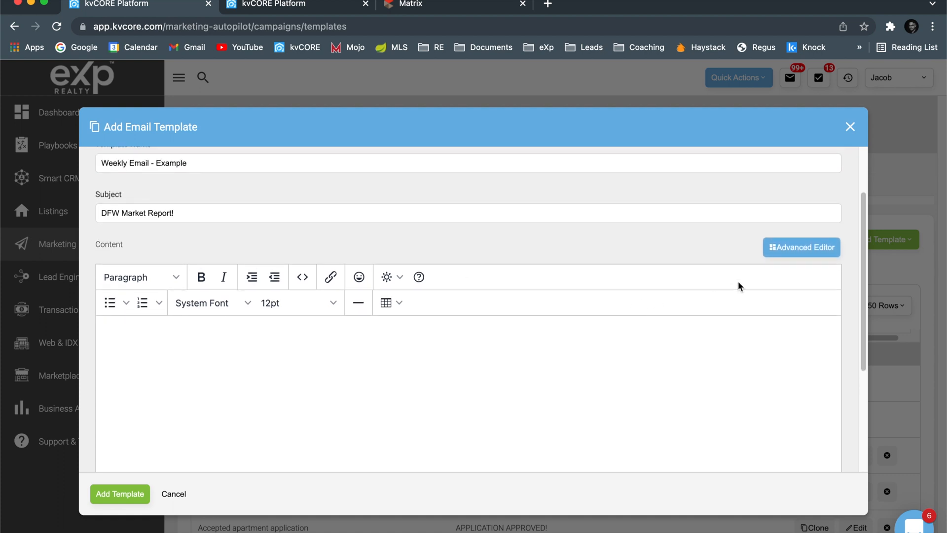
Switch the template's content to the Advanced Editor and accept that existing content changes will not be saved.
click(786, 252)
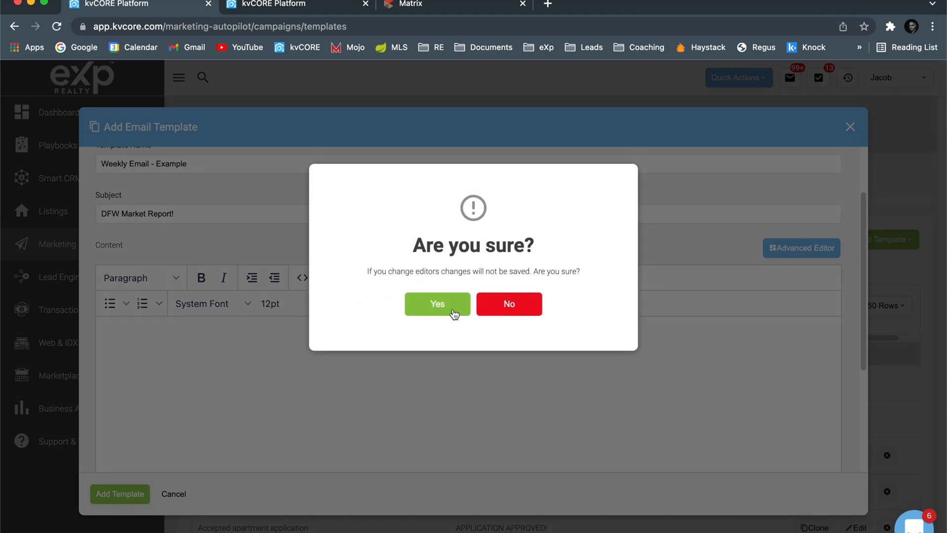
click(442, 307)
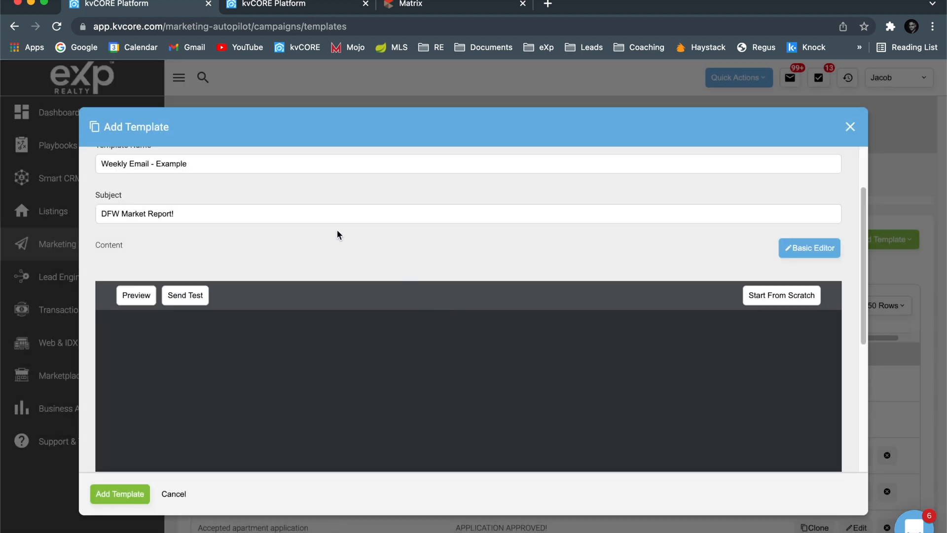
scroll(336, 235, down, 3)
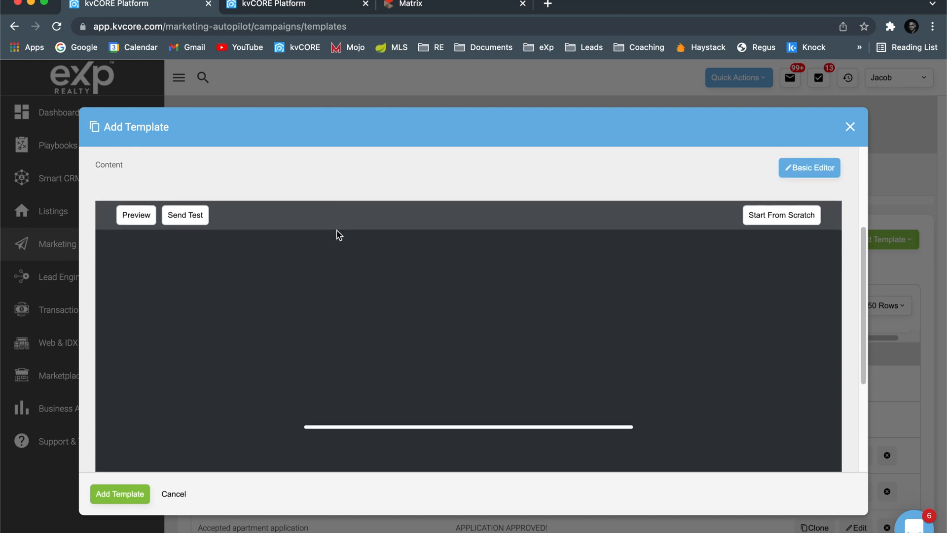
scroll(359, 250, down, 1)
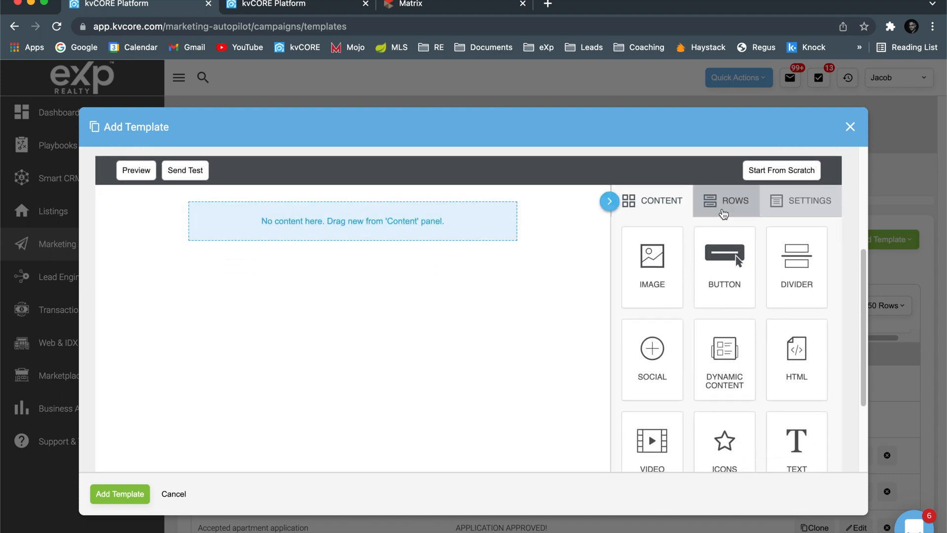
click(724, 212)
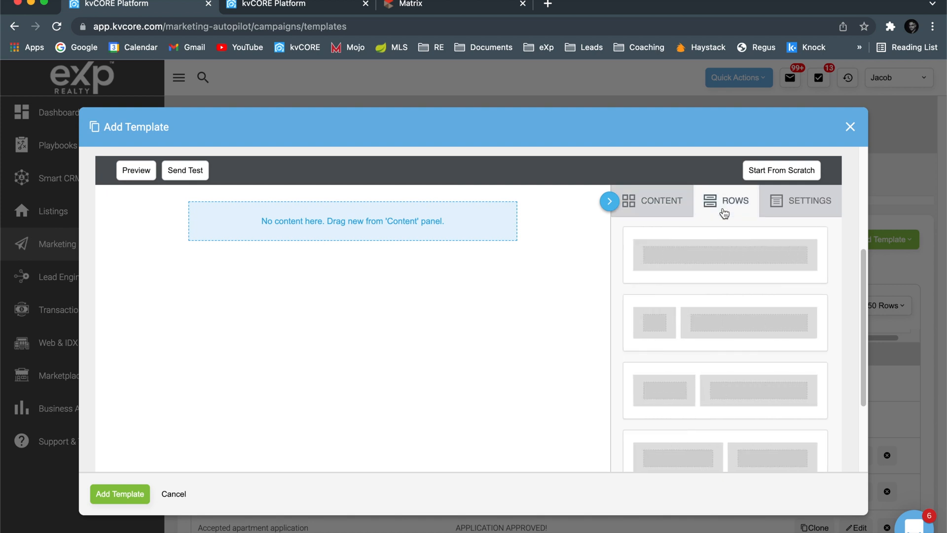
click(646, 197)
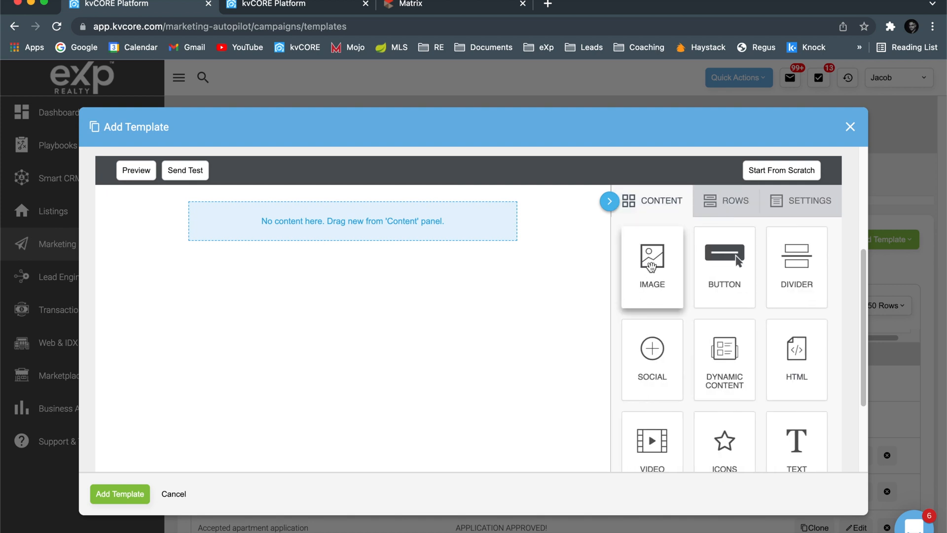
drag(653, 302, 446, 217)
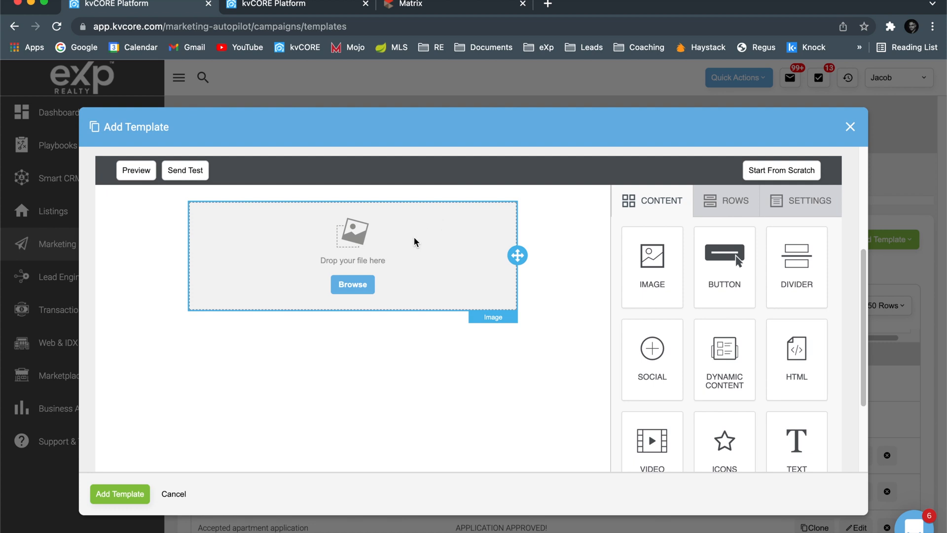
click(534, 253)
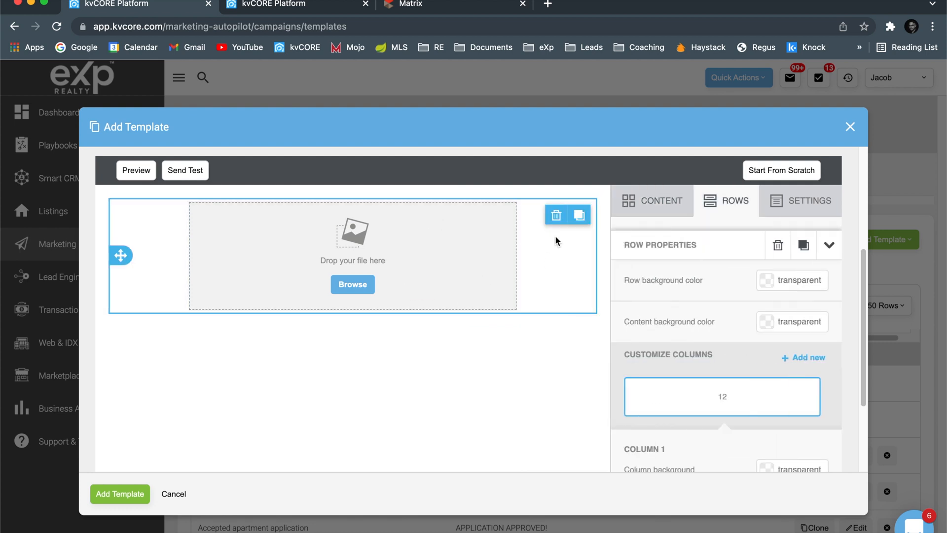
click(555, 217)
click(508, 451)
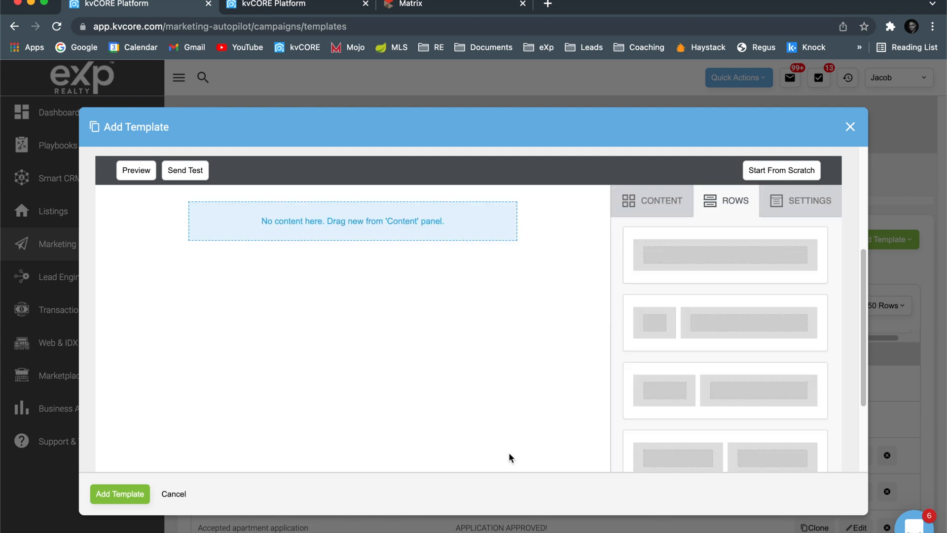
Check the sent email's header layout and add a matching two-column row, with the wider column first, above the empty row.
scroll(704, 256, down, 1)
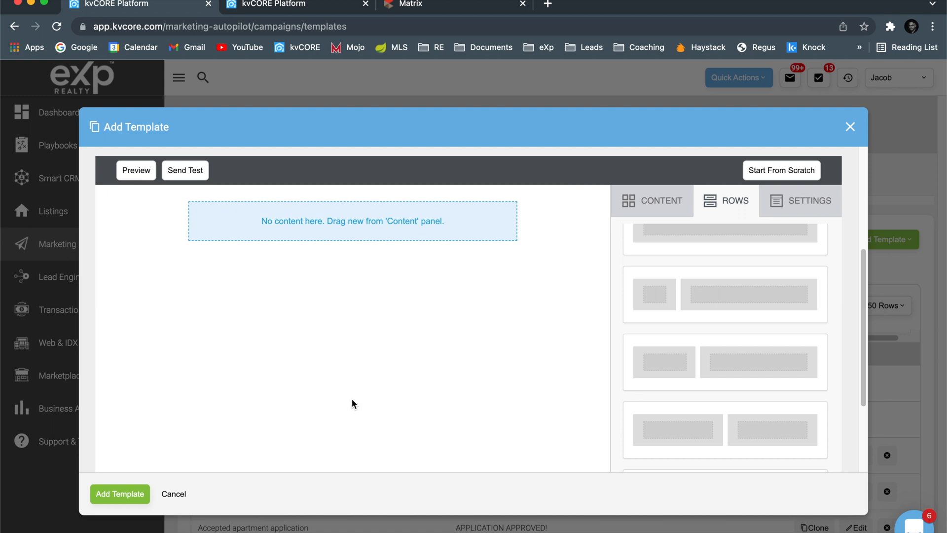
scroll(664, 343, down, 3)
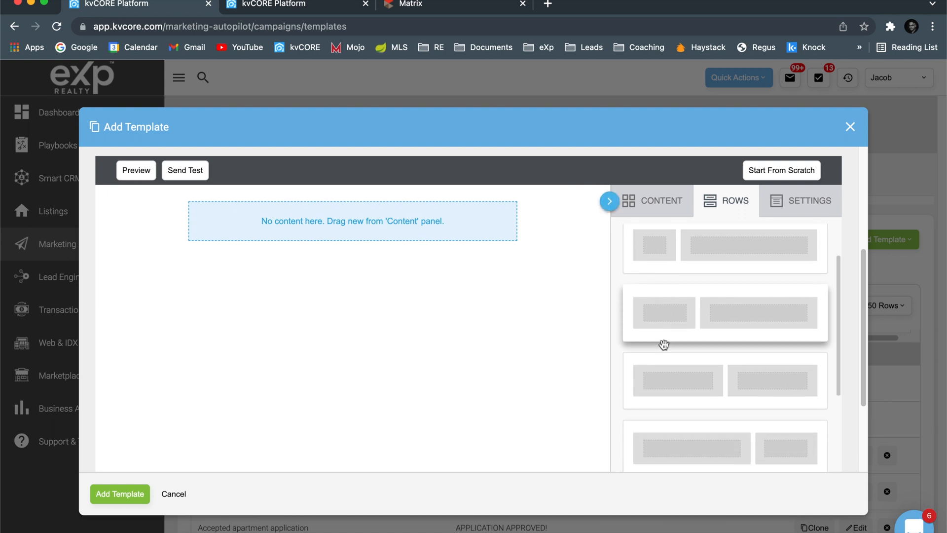
scroll(664, 345, down, 5)
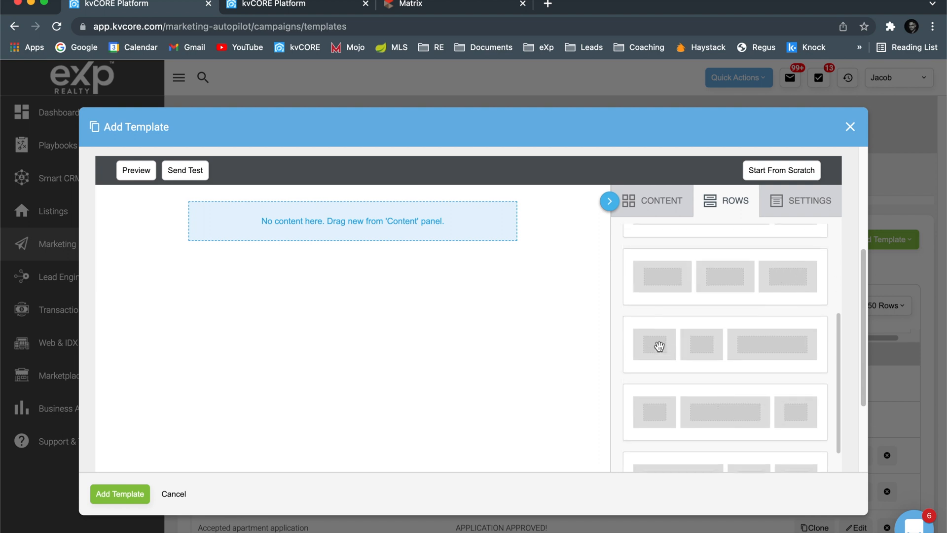
scroll(659, 346, up, 8)
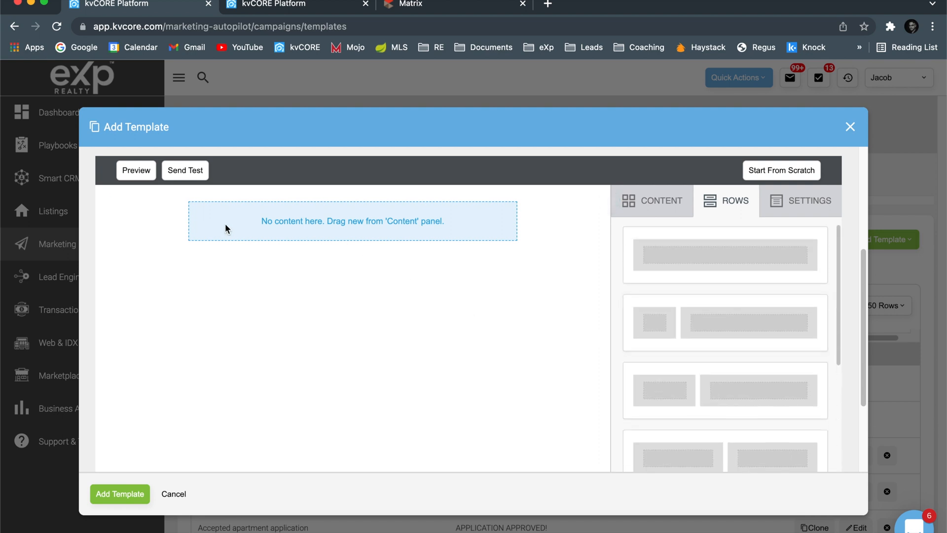
click(296, 8)
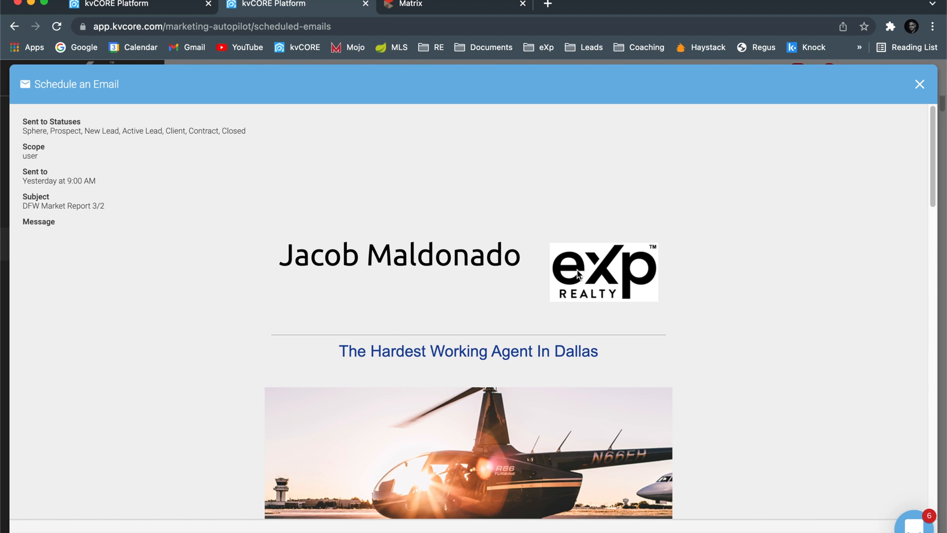
click(162, 8)
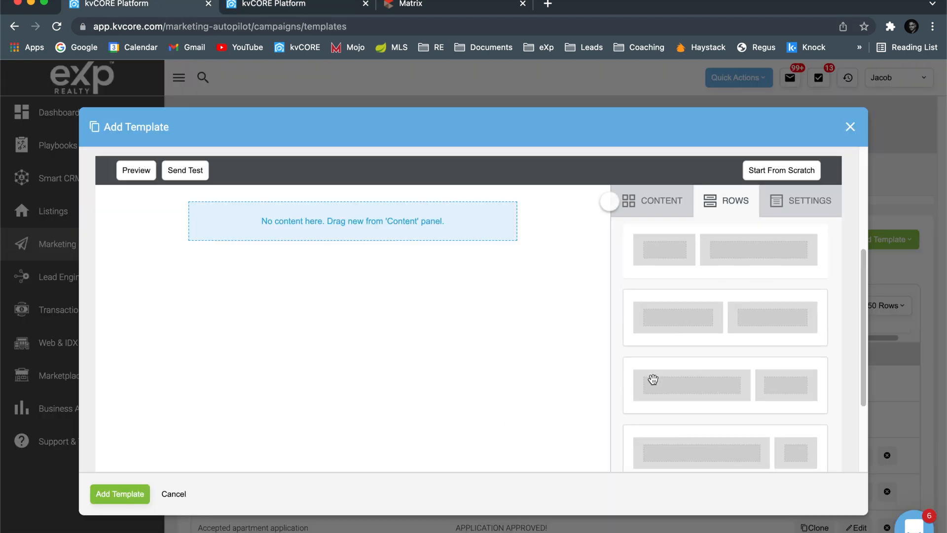
scroll(691, 383, down, 3)
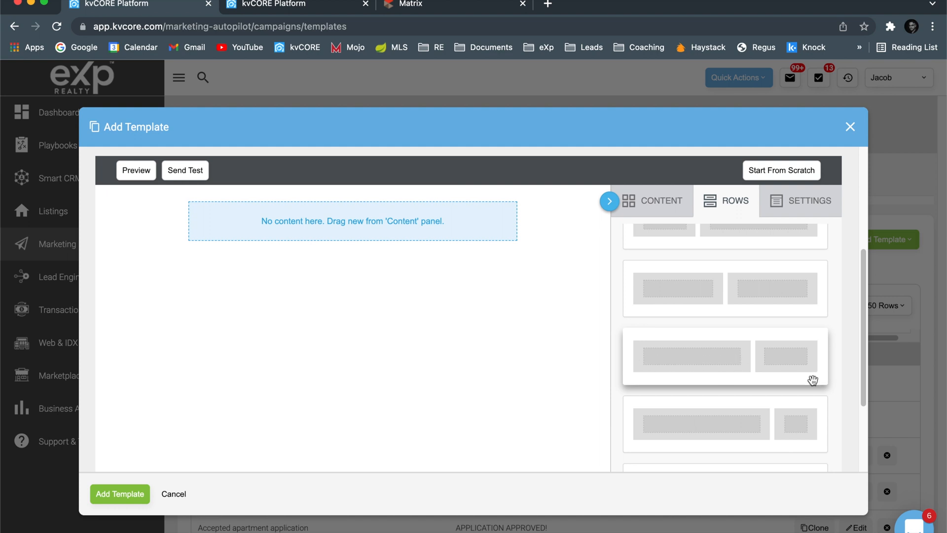
drag(647, 347, 379, 217)
Place a text block in the header row's wider column and an image block in its narrower column.
click(645, 199)
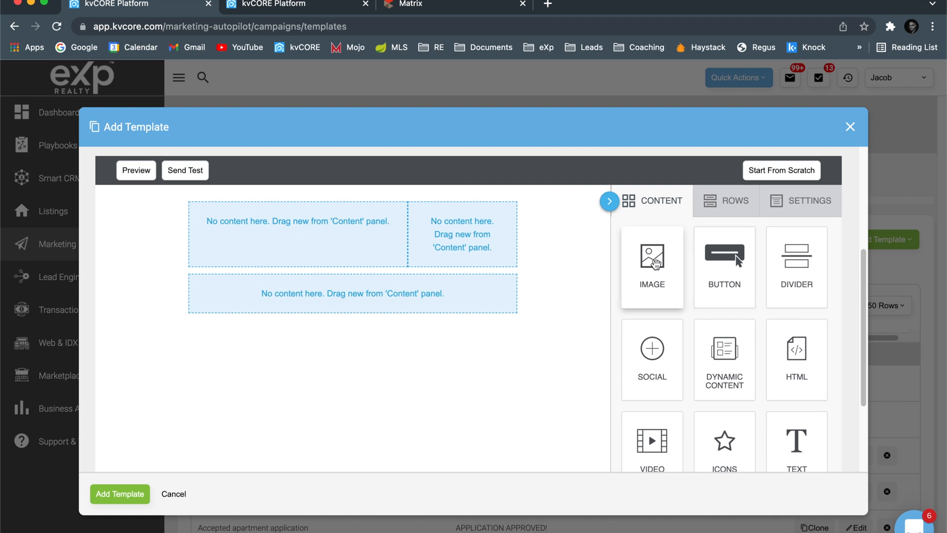
drag(797, 441, 260, 215)
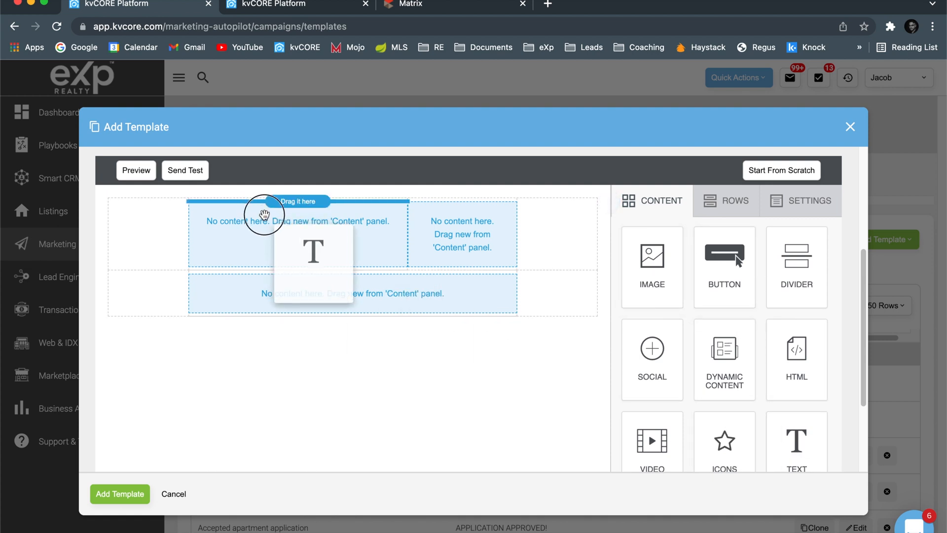
drag(652, 264, 474, 212)
Replace the header text block's placeholder with the agent's full name.
click(283, 213)
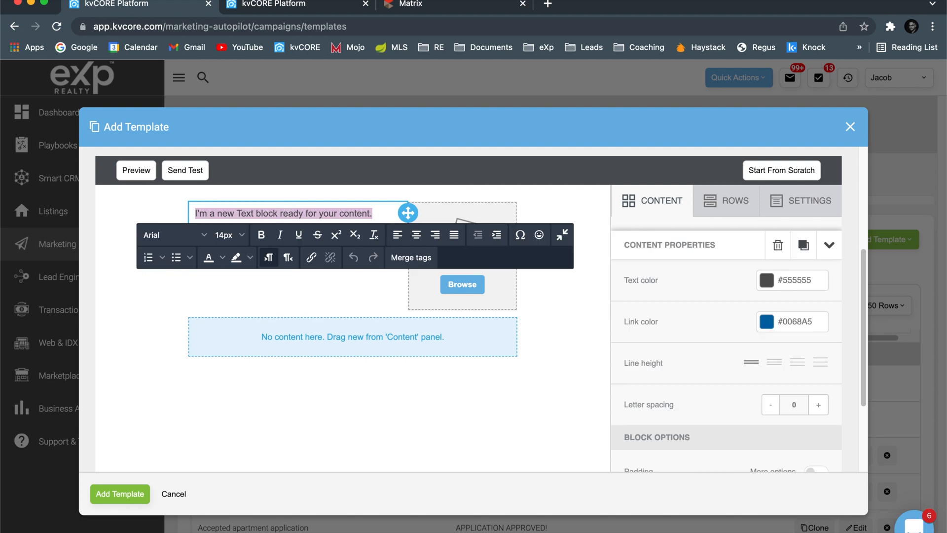
text(Jacob Ma)
text(ldonado)
click(603, 195)
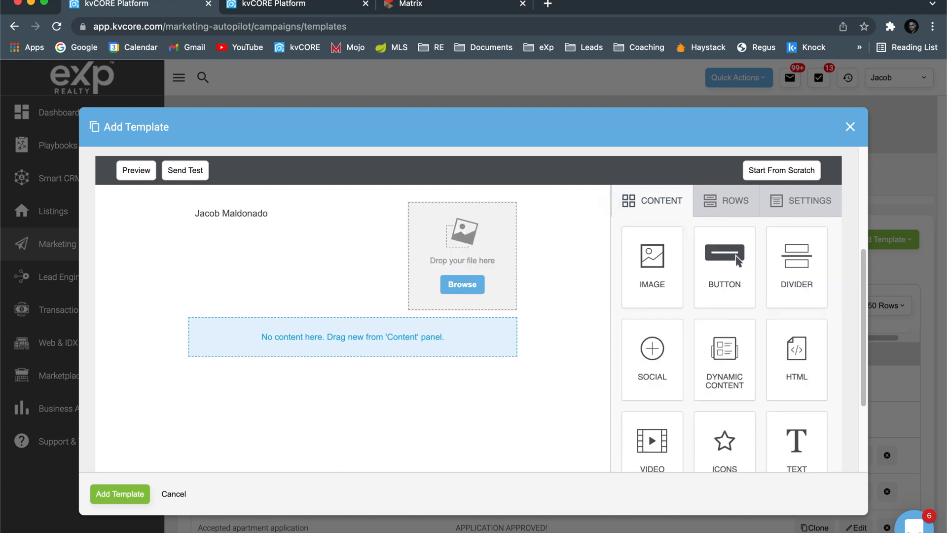
Insert "eXp Realty - Black.jpg" from the Logos folder in Finder into the header's image block.
mouse_move(189, 531)
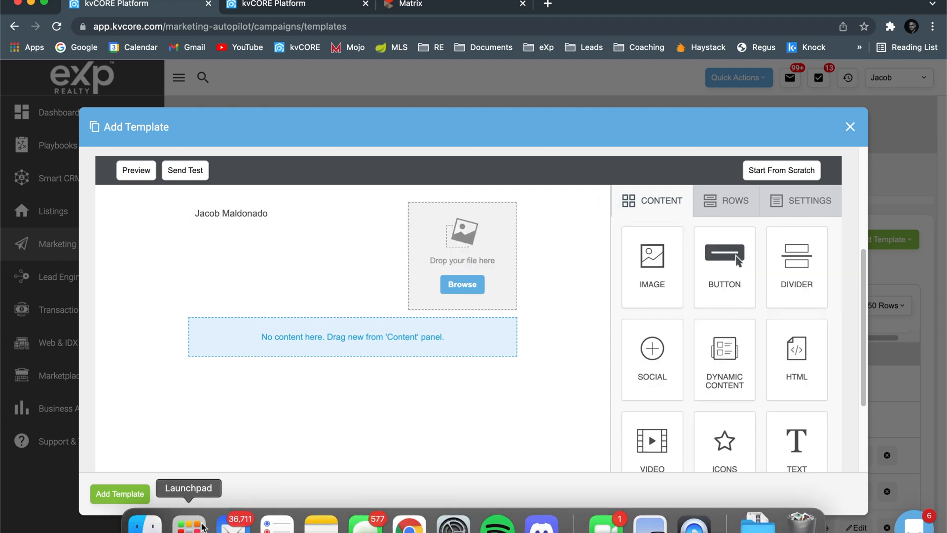
click(145, 524)
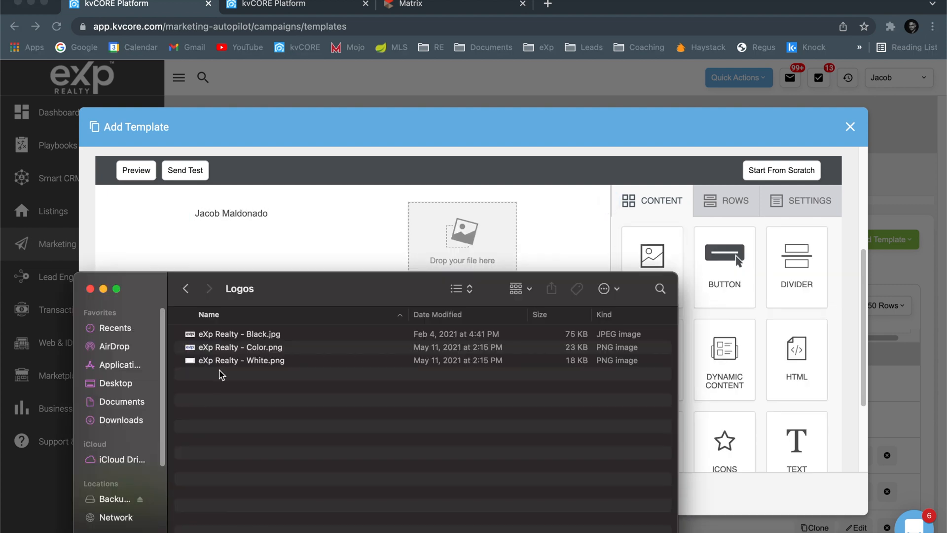
drag(229, 337, 462, 239)
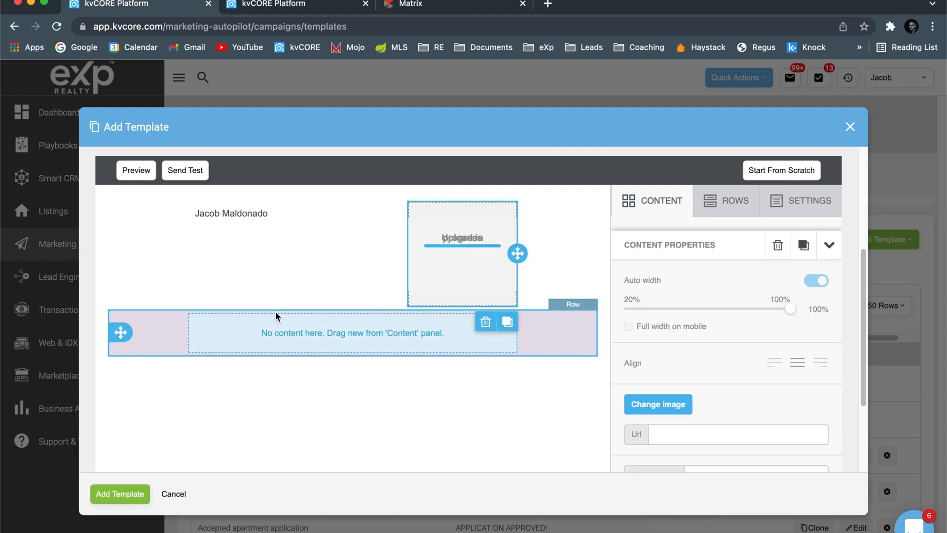
Format the agent's name in the header as bold, centred and 30px.
click(266, 233)
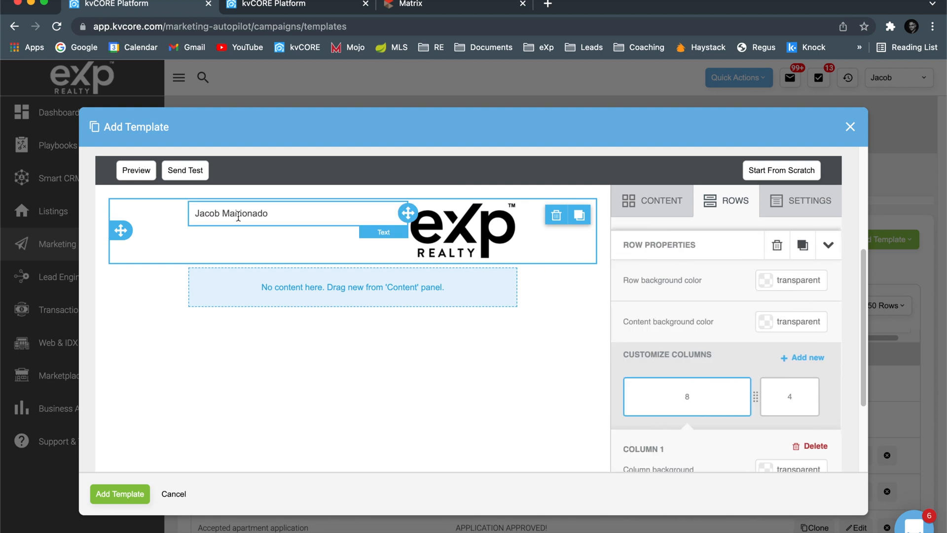
triple_click(239, 215)
click(261, 235)
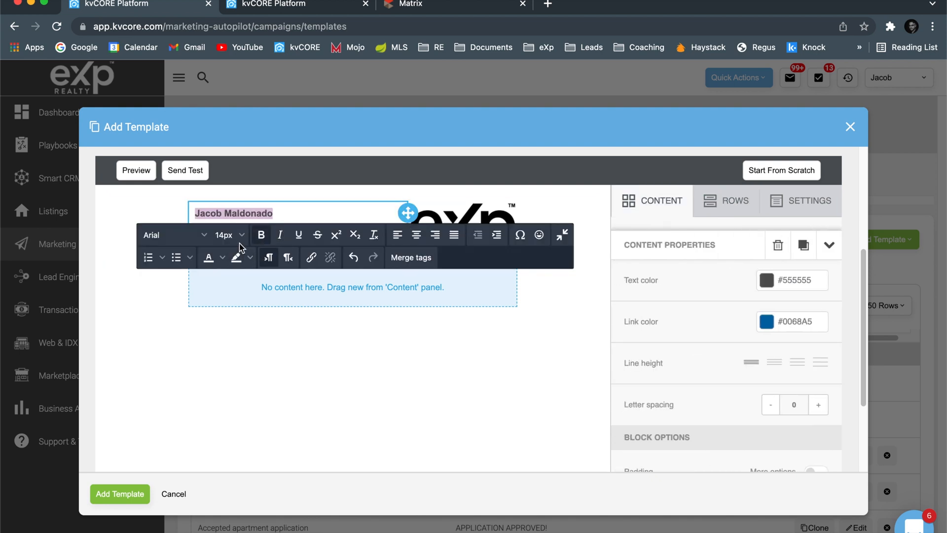
click(413, 236)
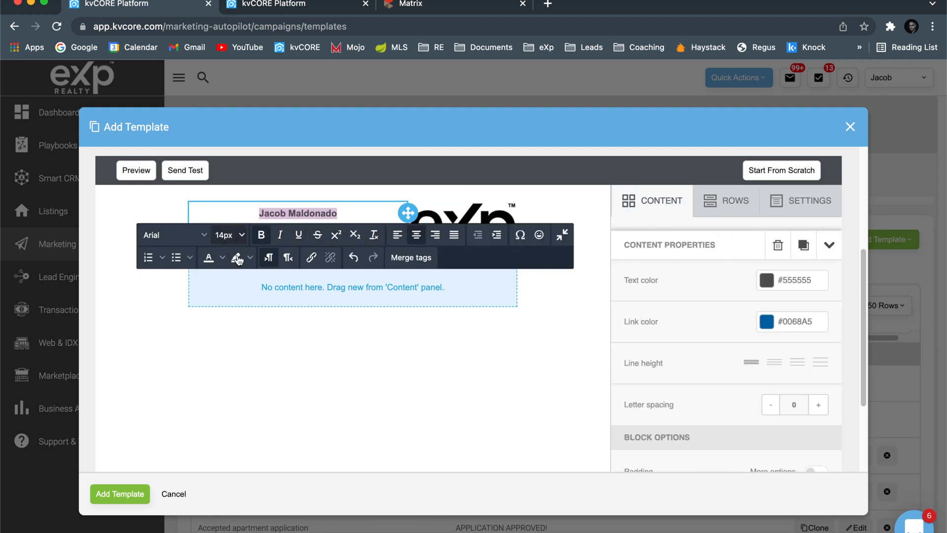
click(229, 235)
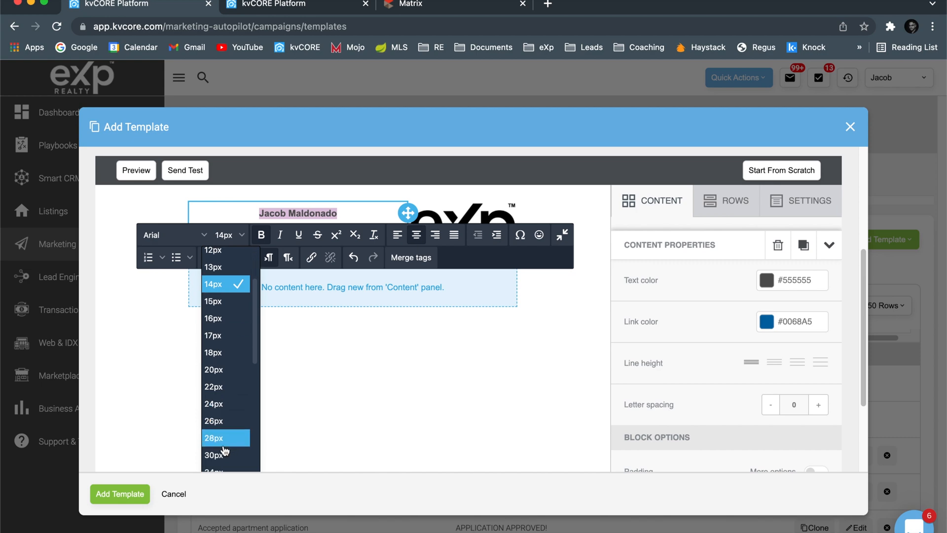
click(224, 453)
click(227, 354)
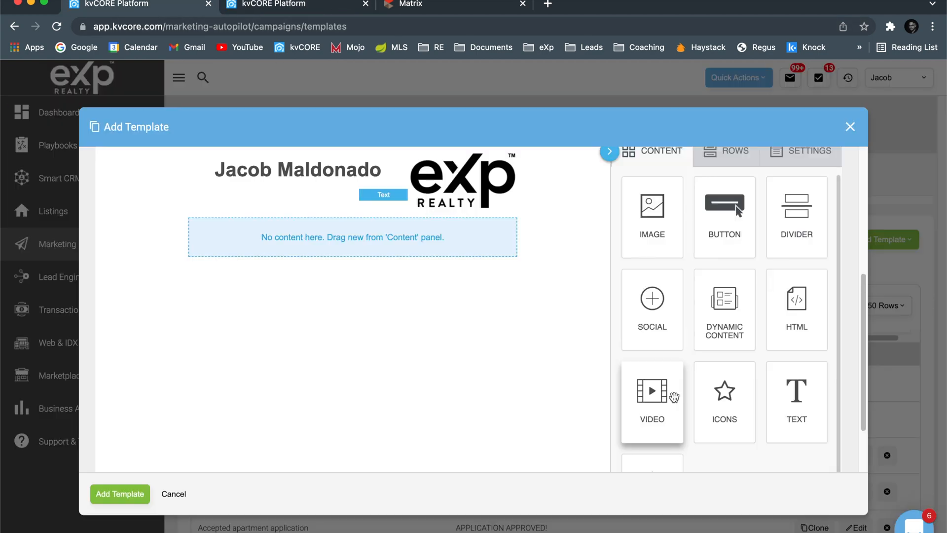
Add a divider below the header, followed by a text block reading "The Hardest Working Agent In Dallas".
drag(789, 227, 408, 220)
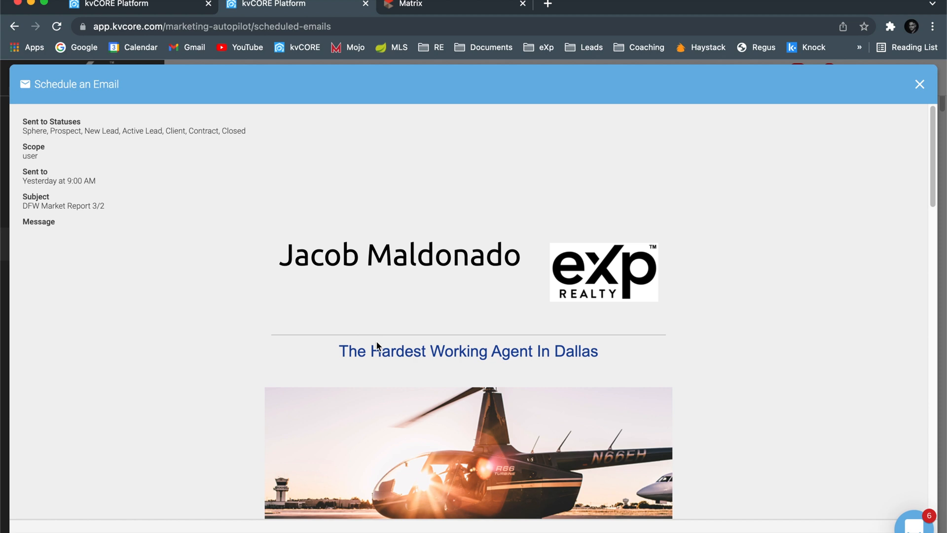
scroll(378, 346, down, 1)
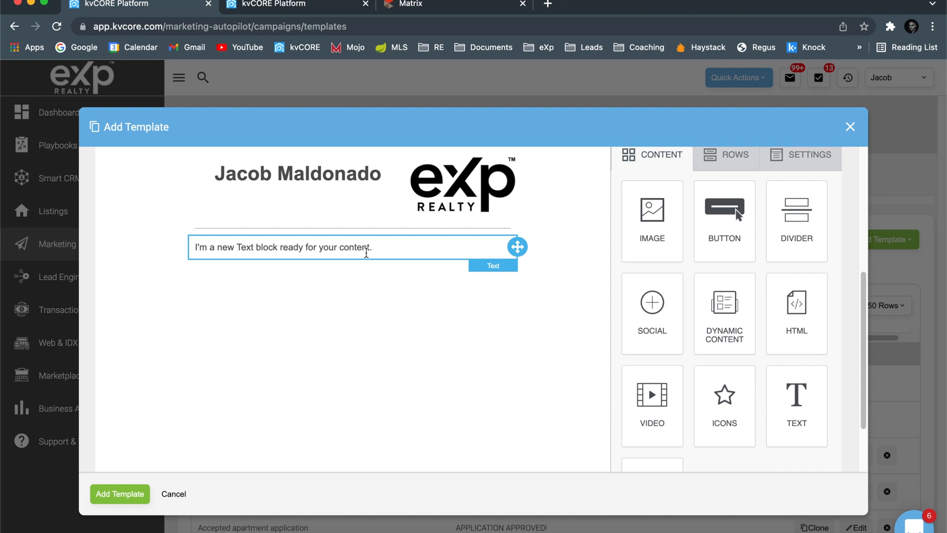
drag(388, 251, 164, 244)
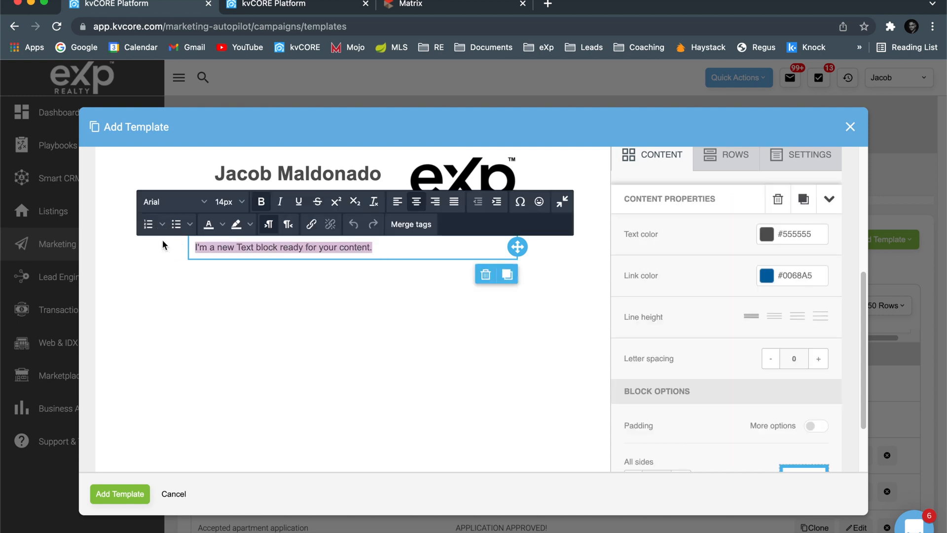
text(The Hardest Working Agent In Dallas)
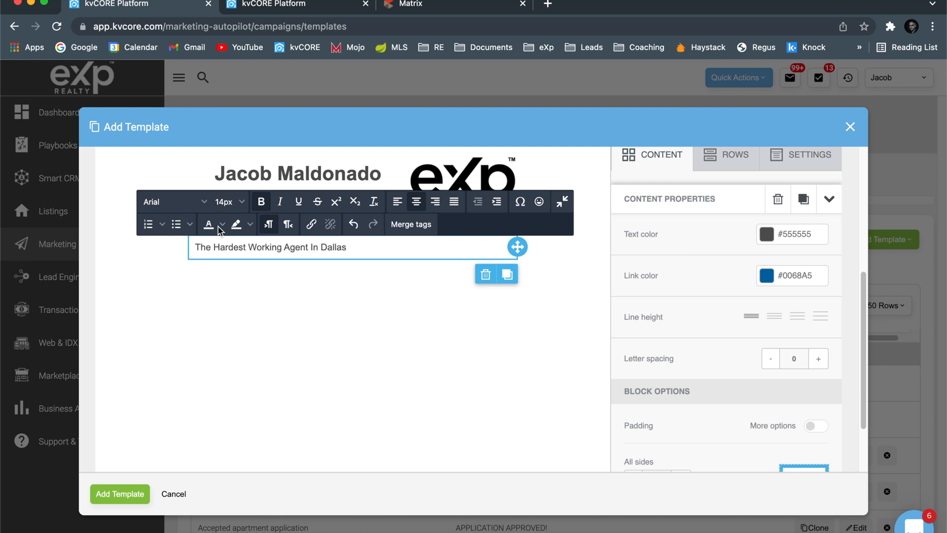
Compare the tagline "The Hardest Working Agent In Dallas" with the sent email and make it bold and centred.
click(285, 6)
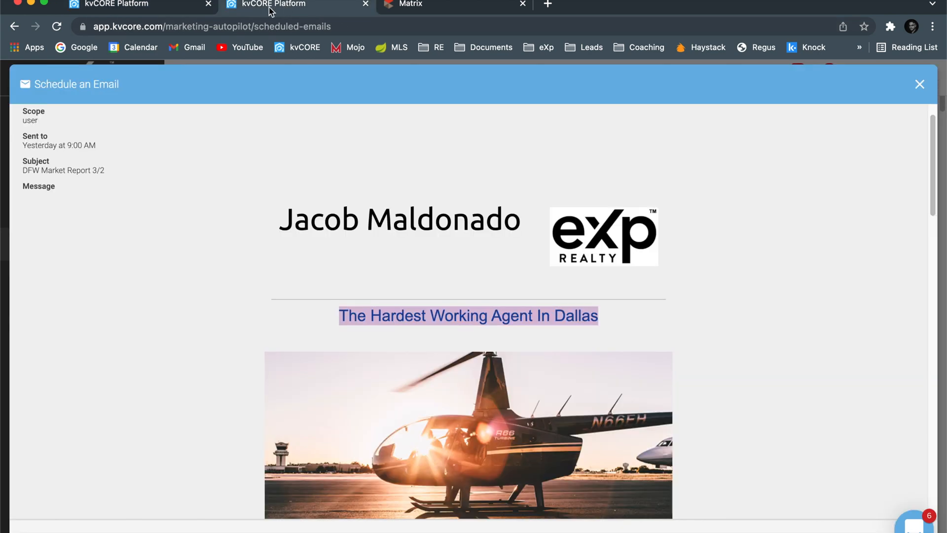
click(102, 5)
triple_click(205, 250)
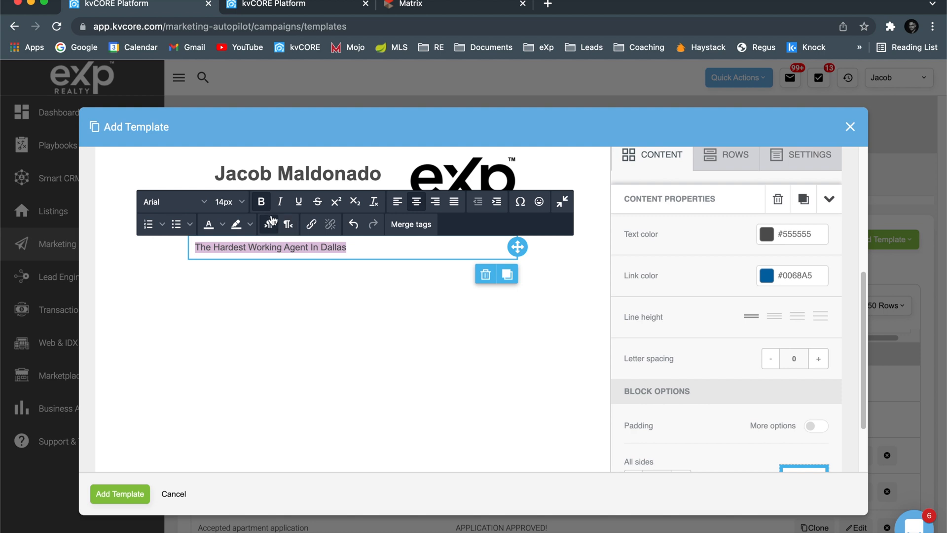
click(262, 204)
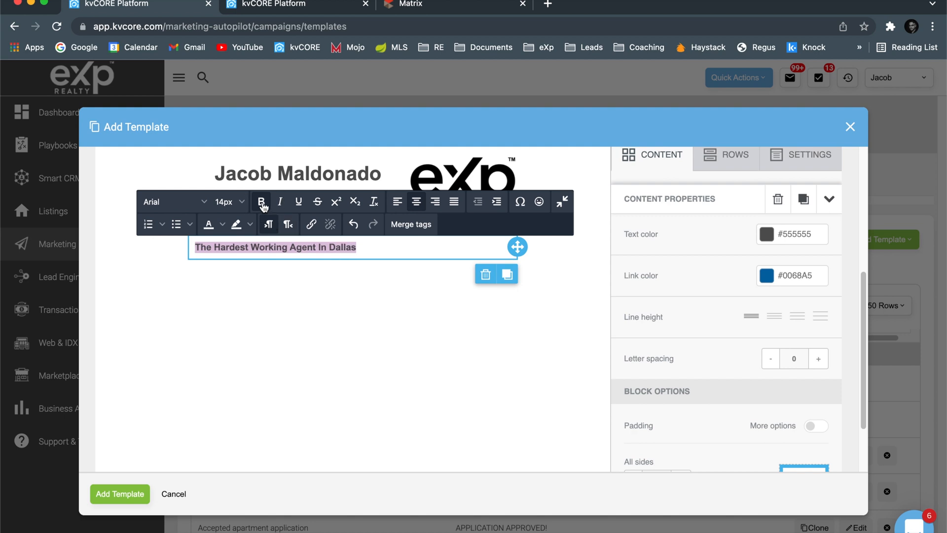
click(435, 202)
click(413, 207)
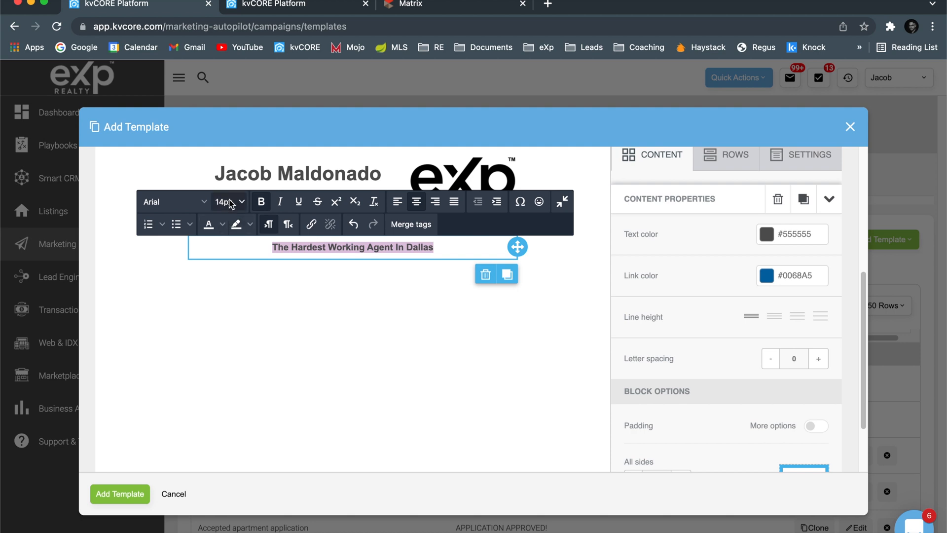
Colour the tagline text blue and increase its font size.
click(223, 225)
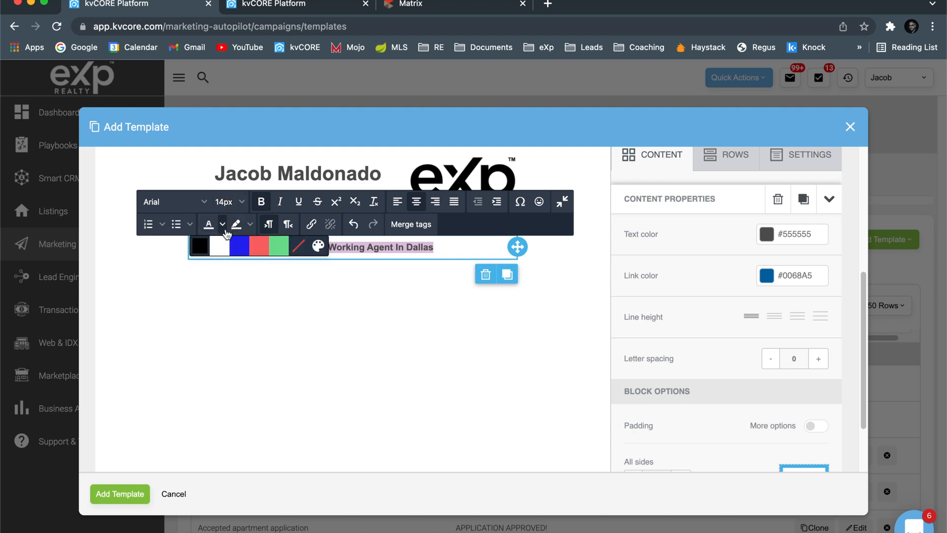
click(241, 254)
click(324, 303)
click(272, 246)
drag(433, 245, 272, 246)
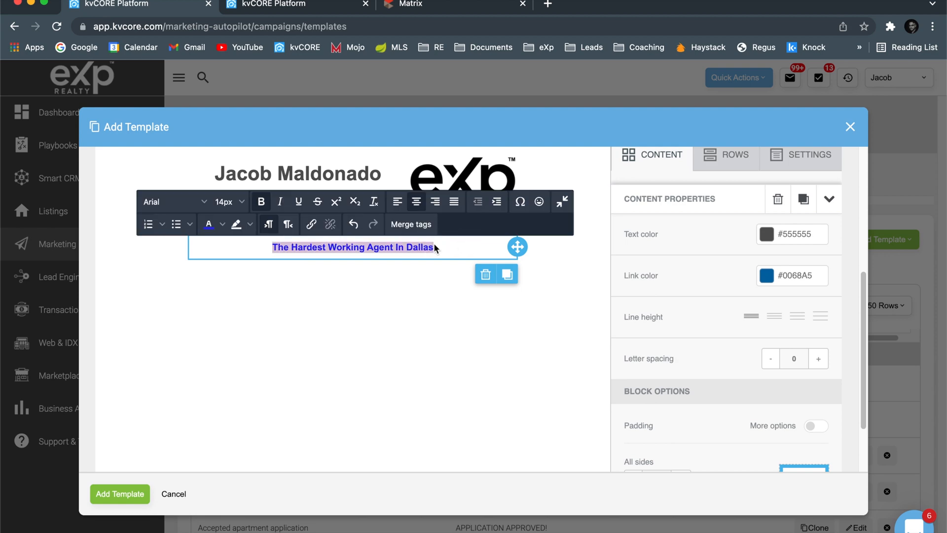
click(230, 202)
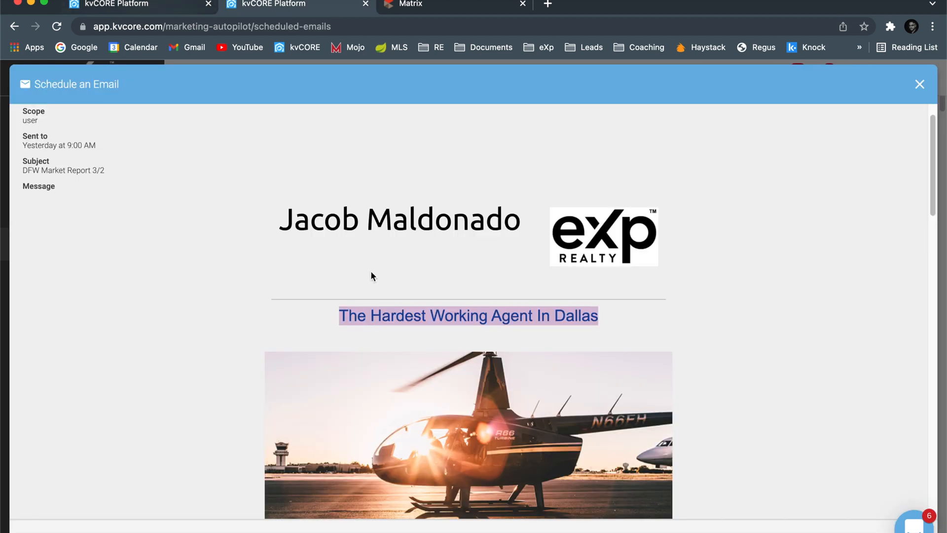
Add an empty image block directly below the tagline, matching the picture's position in the sent email.
scroll(371, 270, down, 3)
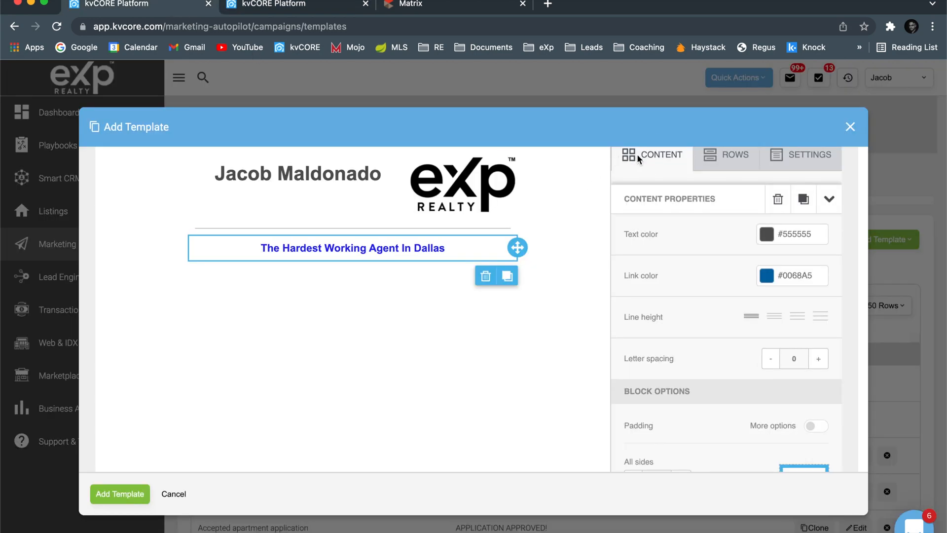
click(637, 154)
drag(654, 211, 379, 261)
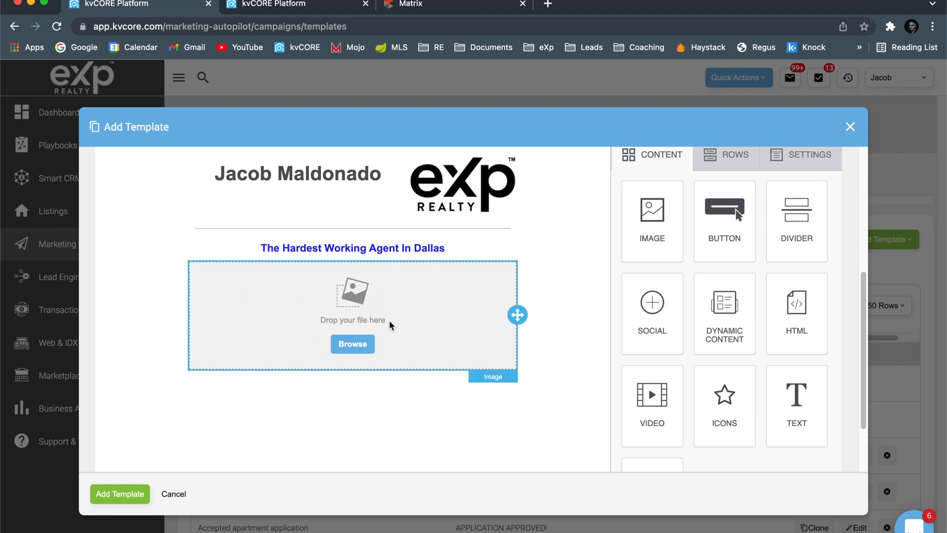
scroll(390, 326, down, 2)
scroll(389, 326, down, 2)
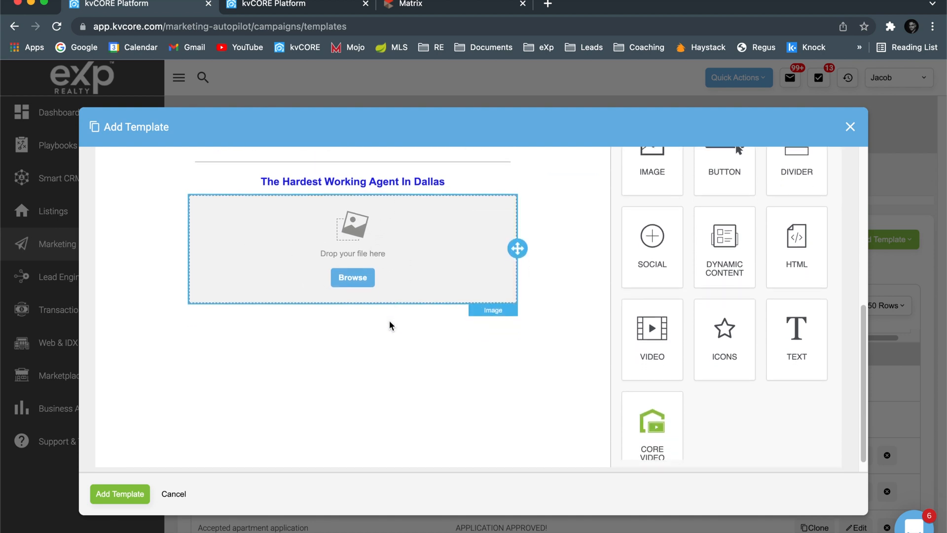
scroll(390, 326, up, 7)
scroll(390, 325, down, 5)
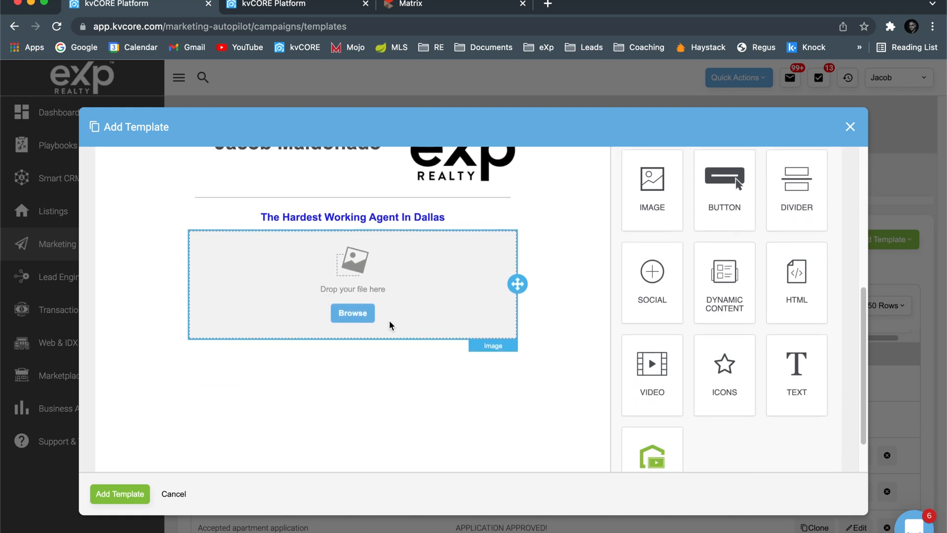
scroll(390, 326, up, 1)
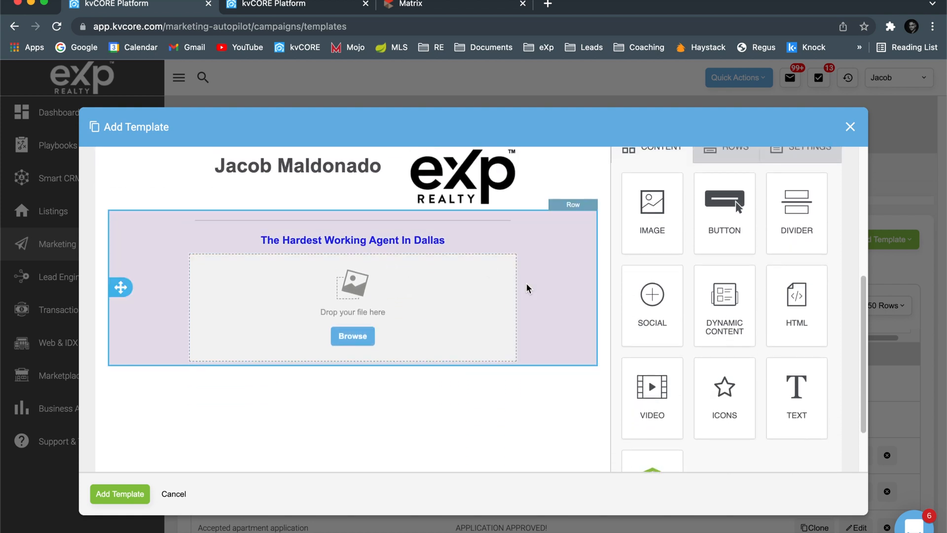
click(542, 282)
Copy the helicopter photo's caption from the sent email and add a text block below the template's image block.
scroll(508, 296, down, 2)
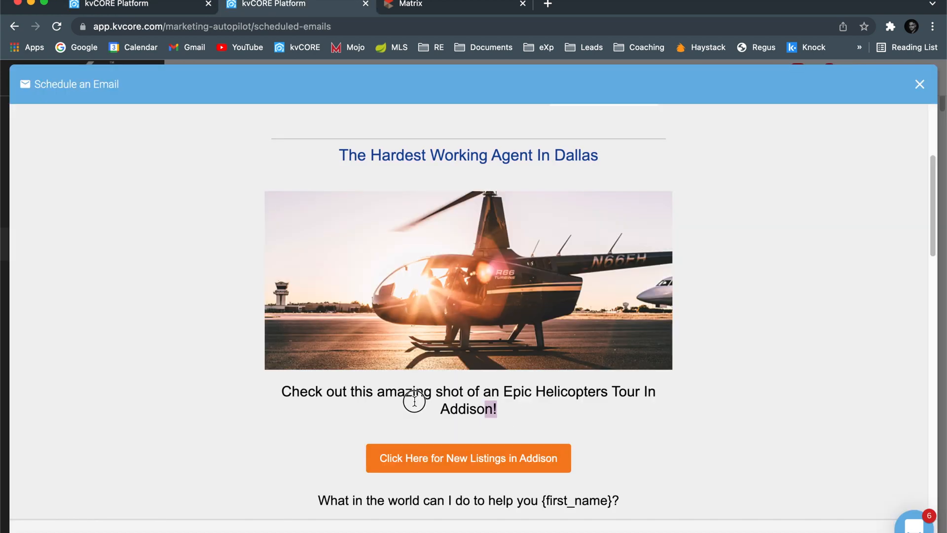
drag(416, 401, 279, 397)
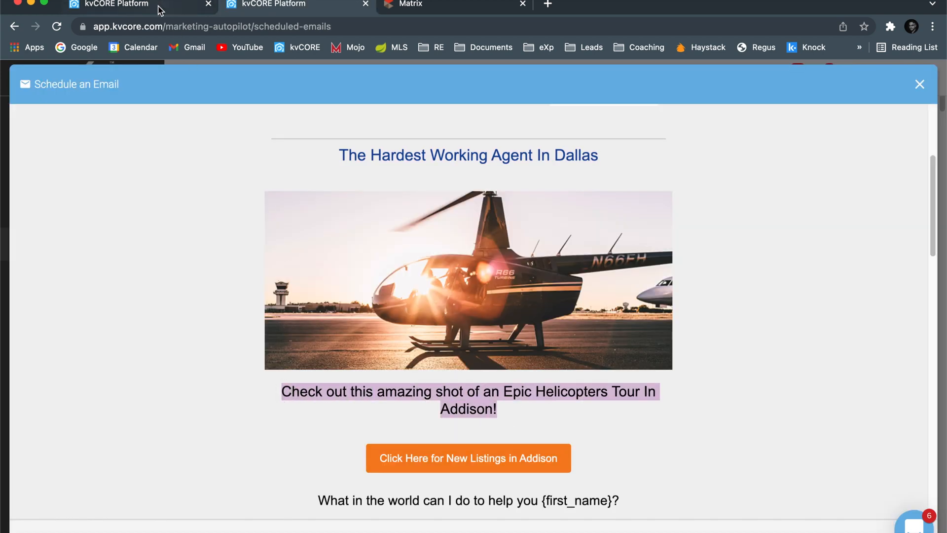
click(105, 6)
scroll(670, 237, up, 2)
click(654, 170)
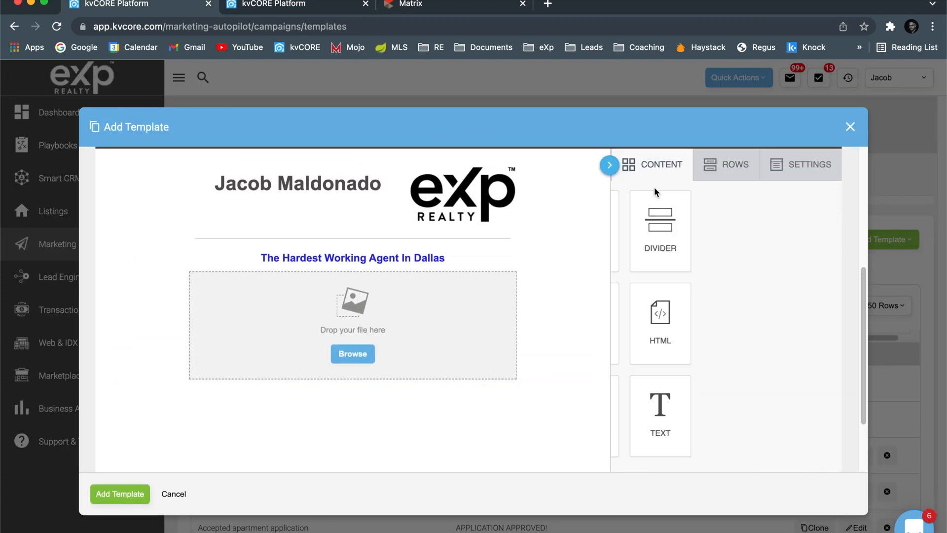
drag(784, 444, 334, 383)
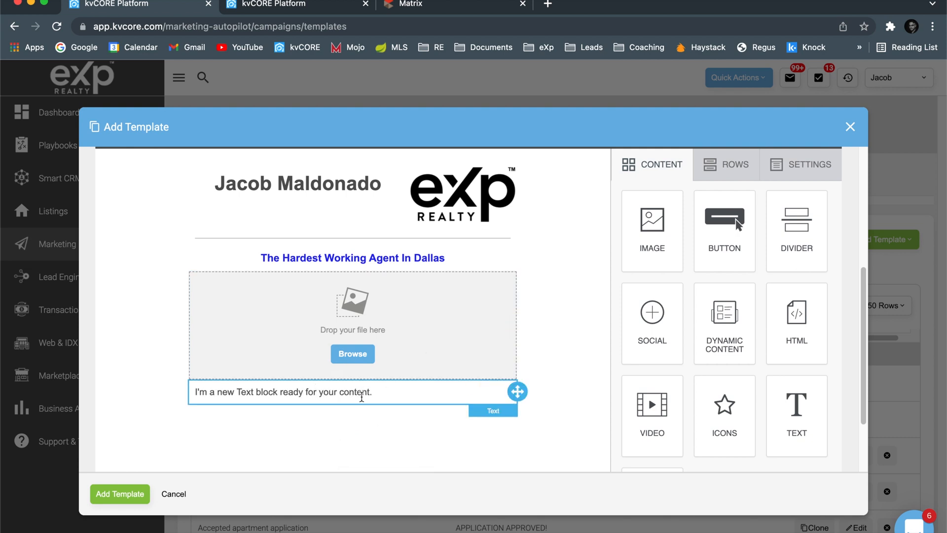
Centre the new text block, replace its placeholder with the copied caption, and trim it to "Check out this amazing shot of !".
click(364, 383)
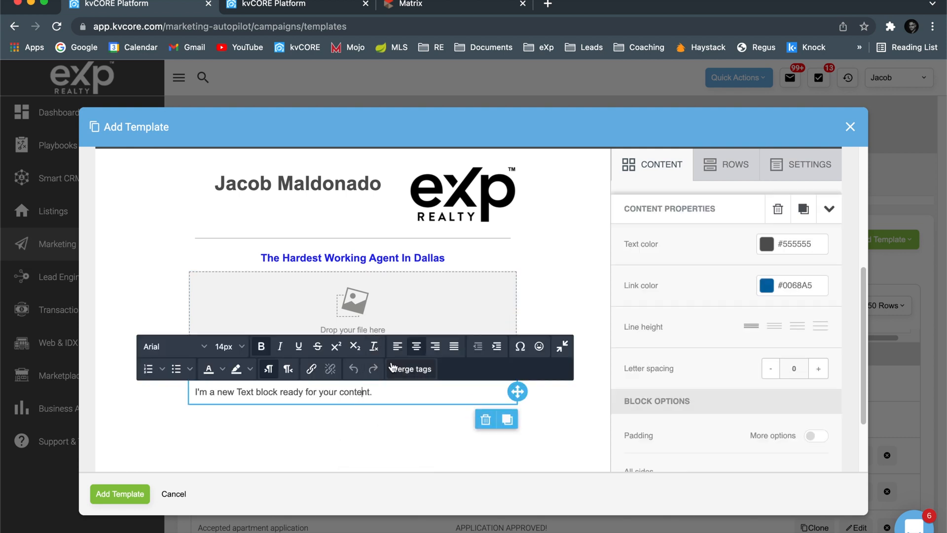
click(417, 349)
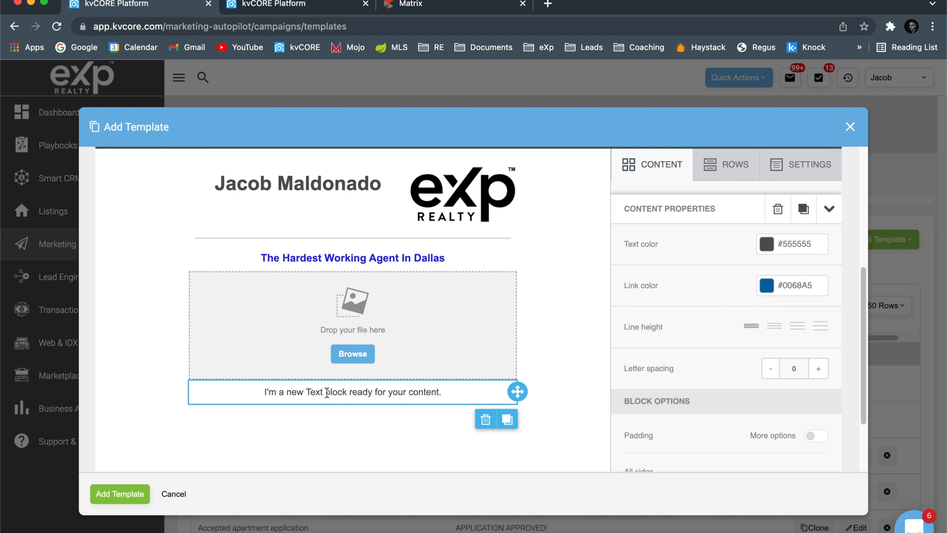
triple_click(327, 393)
text(Check out this amazing shot of an Epic Helicopters Tour In Addison!)
double_click(217, 392)
drag(344, 393, 489, 392)
key(BackSpace)
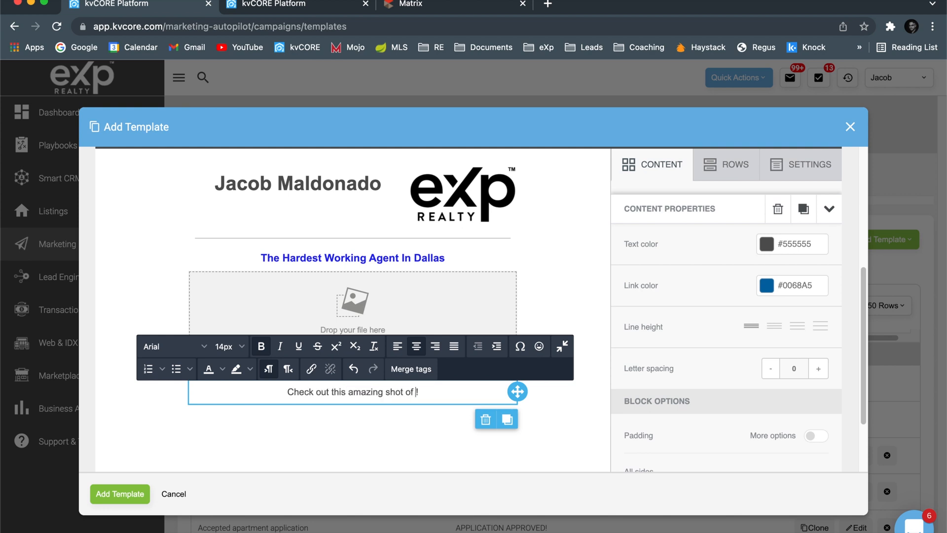
Format the caption below the image block as bold at 17px, using the sent email as reference.
drag(421, 392, 275, 389)
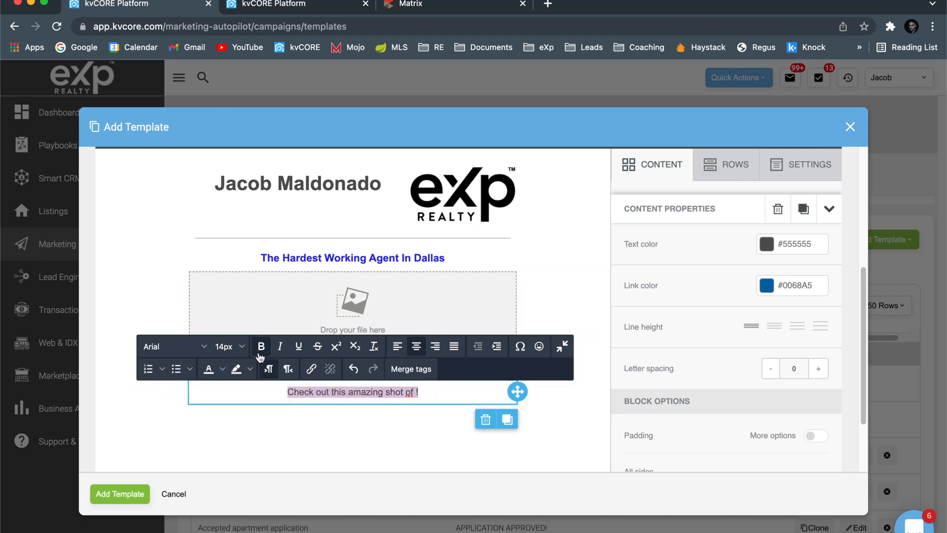
click(303, 11)
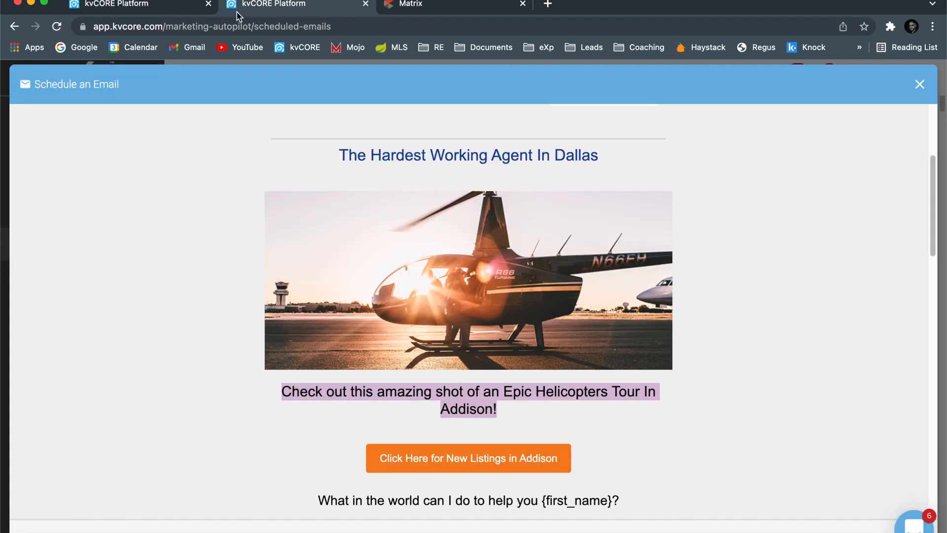
click(157, 10)
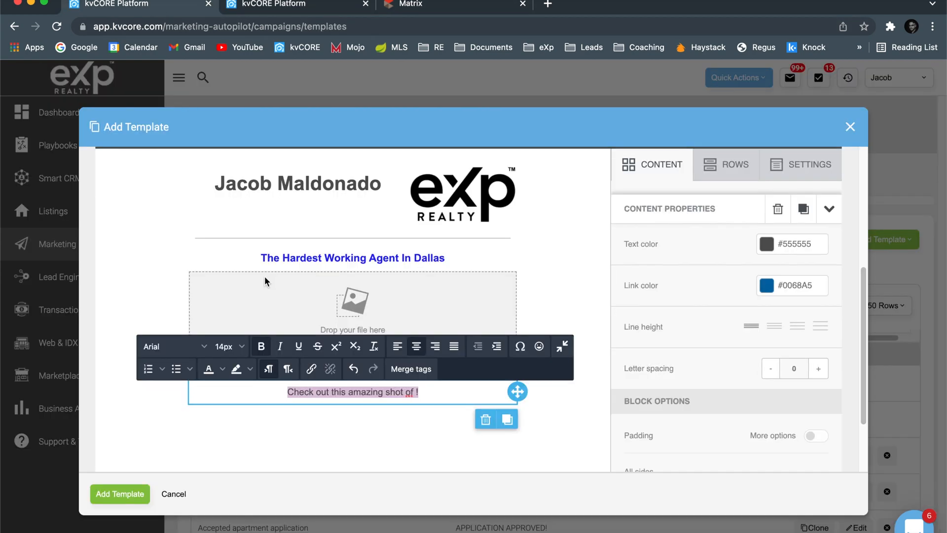
click(262, 348)
click(228, 346)
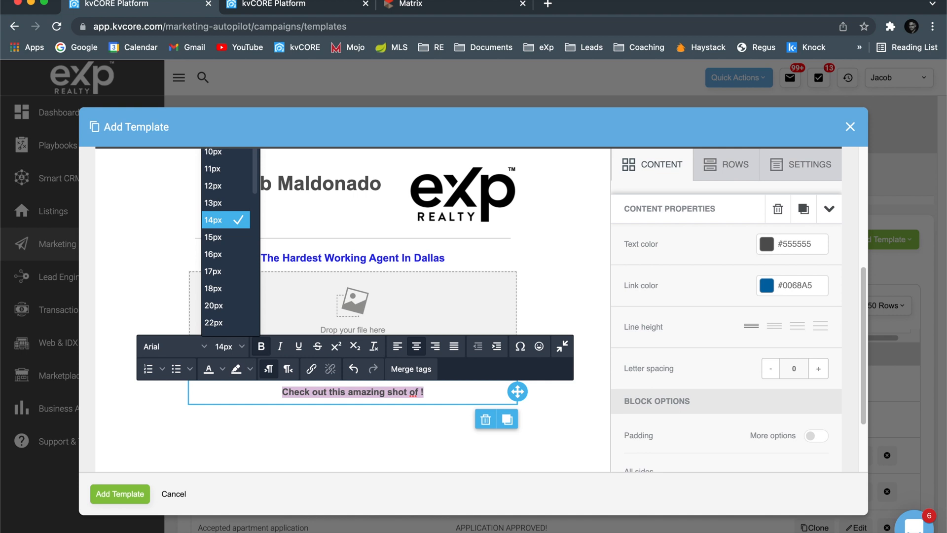
click(218, 278)
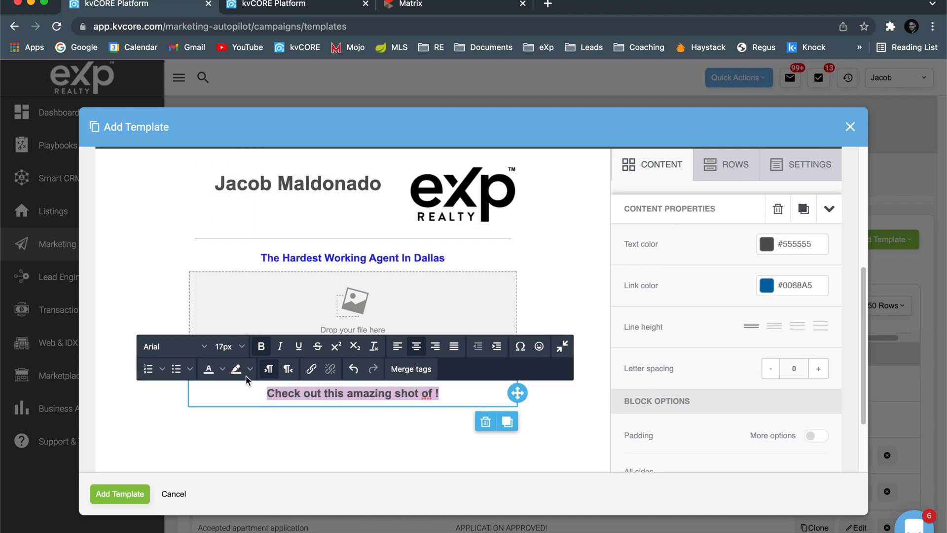
click(312, 436)
Check the listings button in the sent email and add a button block below the template's caption.
scroll(330, 424, down, 2)
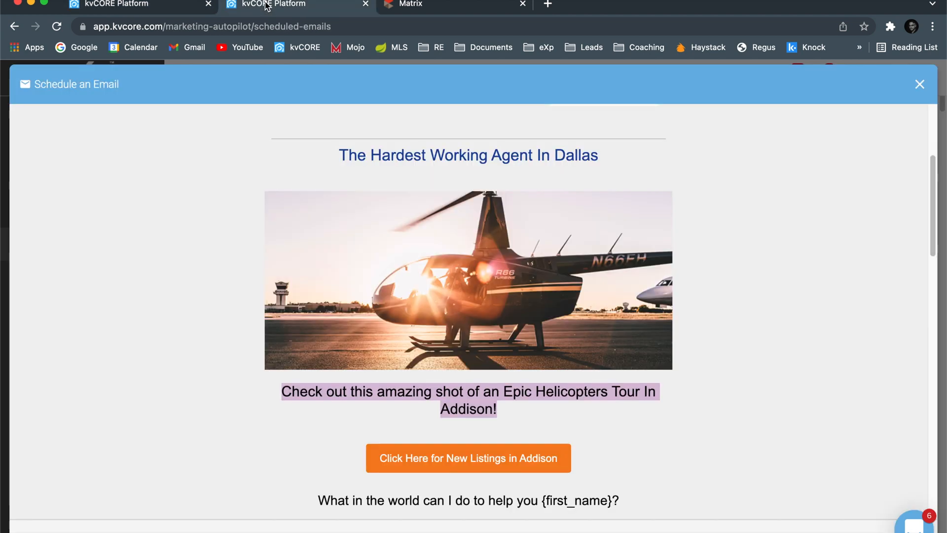
click(267, 6)
scroll(501, 395, down, 3)
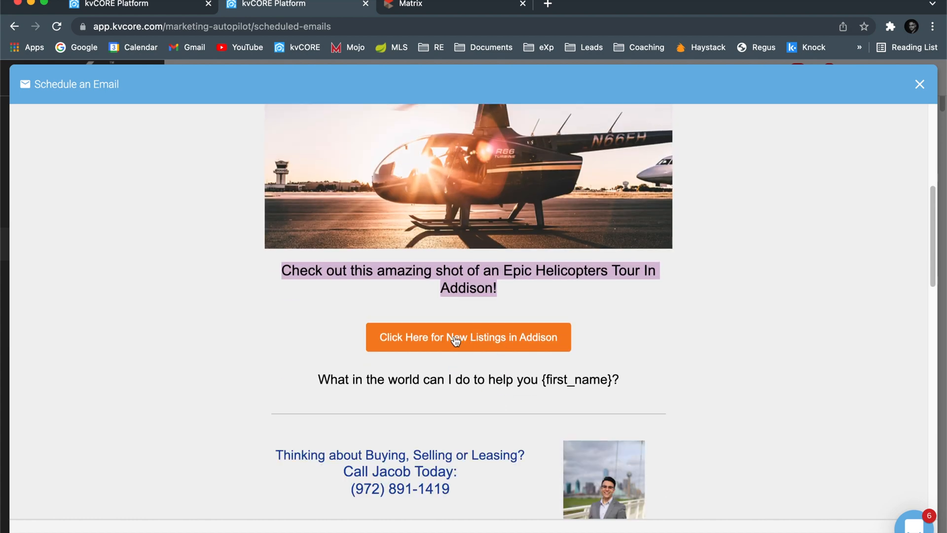
click(134, 4)
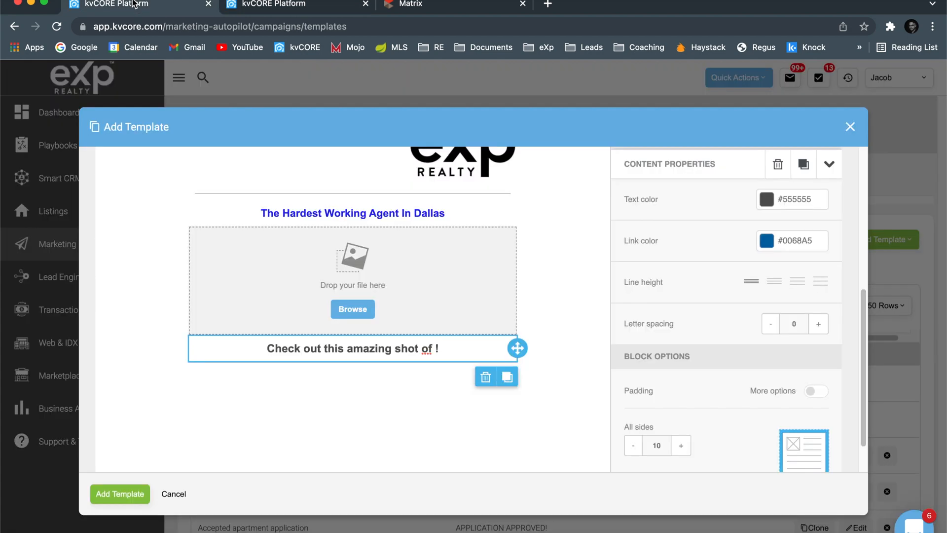
scroll(693, 247, up, 3)
click(658, 184)
scroll(690, 320, down, 1)
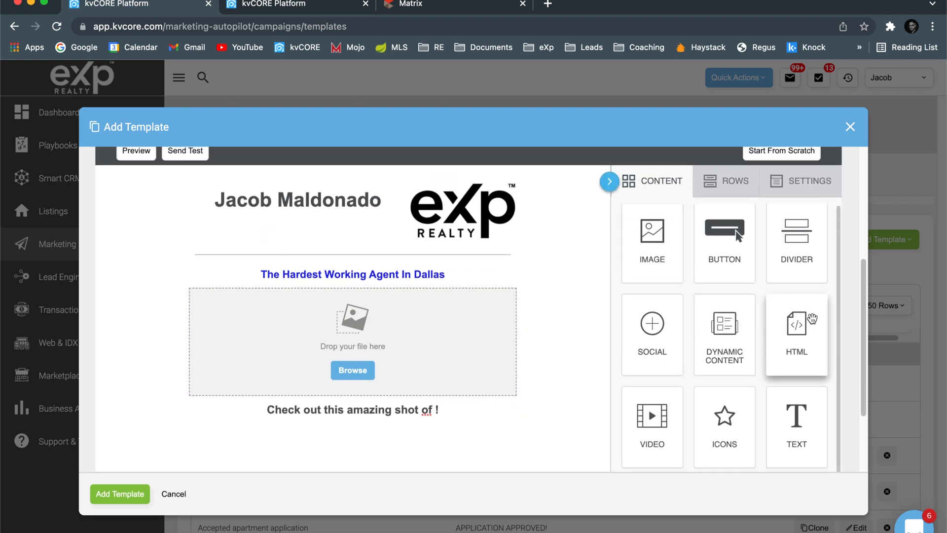
scroll(768, 332, down, 2)
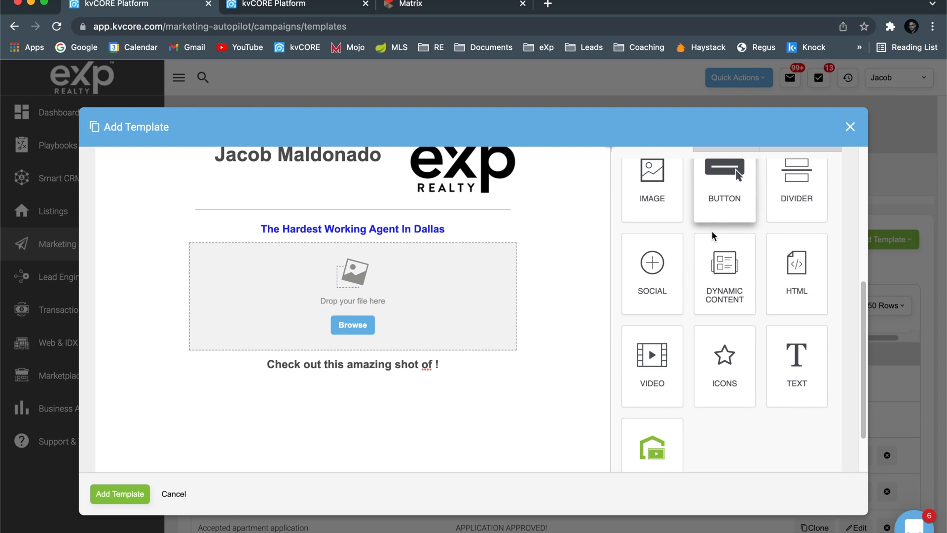
drag(729, 182, 367, 375)
Replace the new button's label with "Click Here For New Listing In".
click(343, 396)
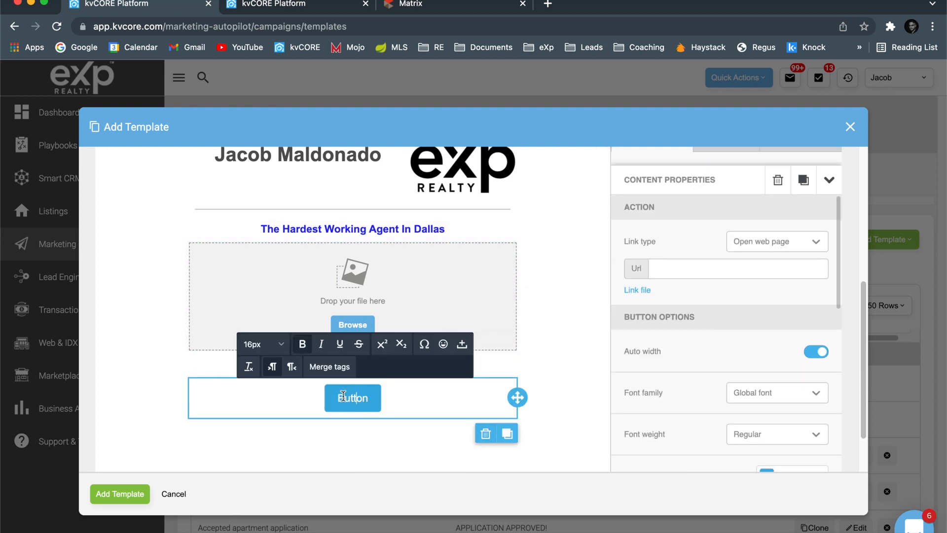
drag(340, 400, 388, 398)
text(Check)
text(In)
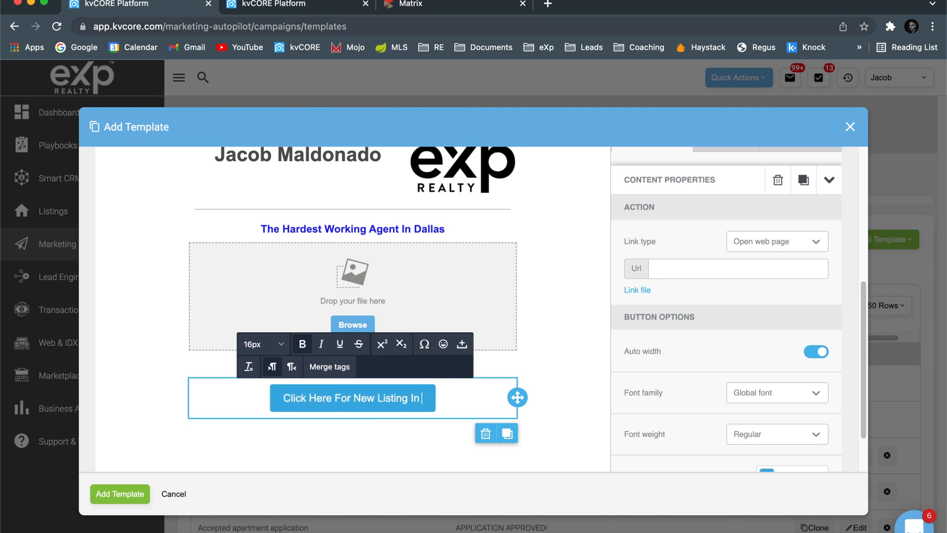
key(BackSpace)
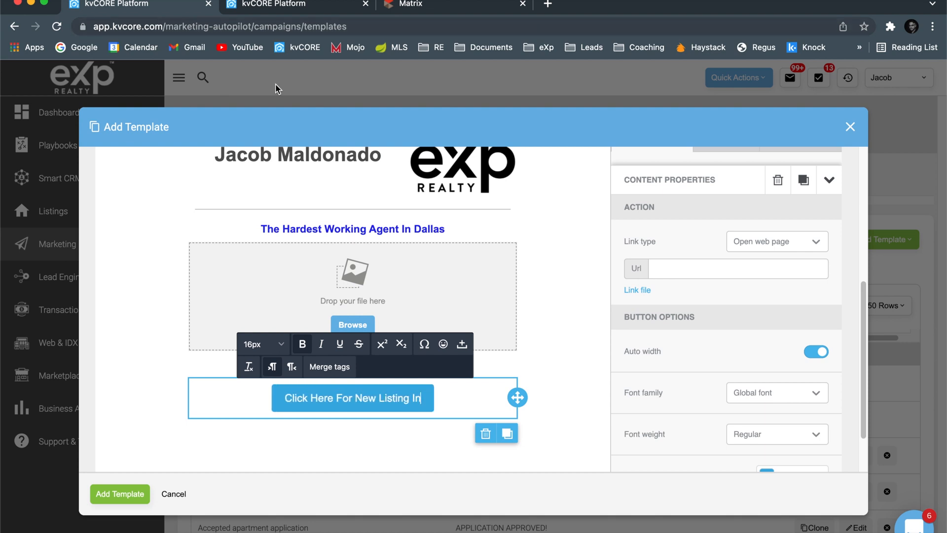
click(426, 397)
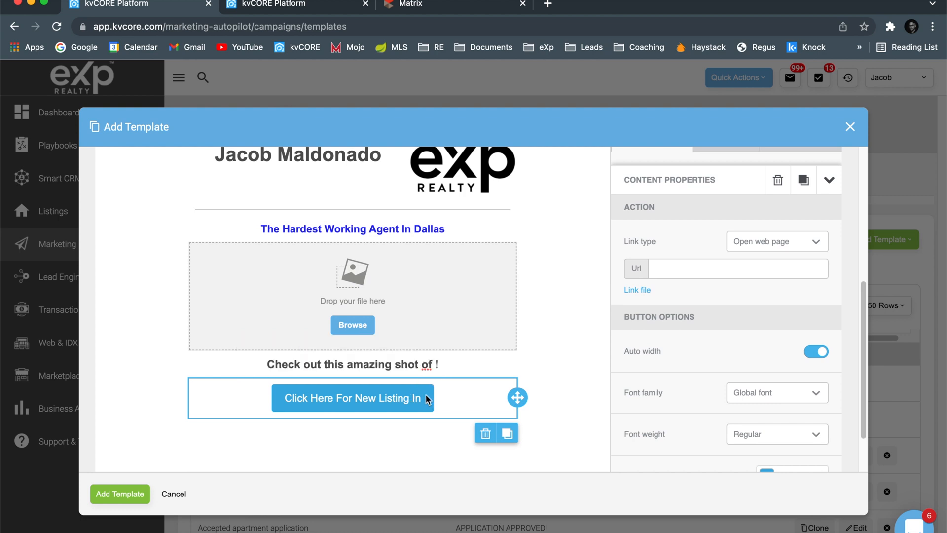
click(325, 402)
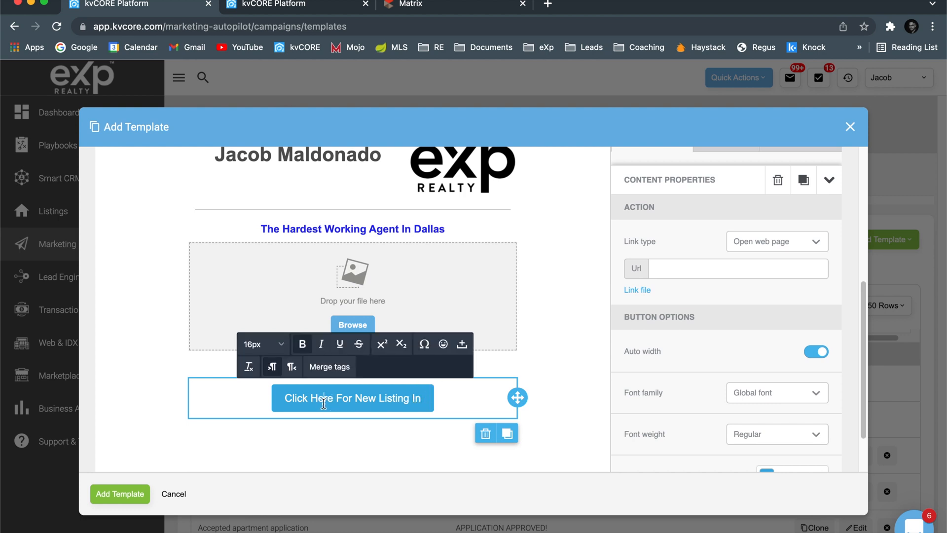
click(279, 401)
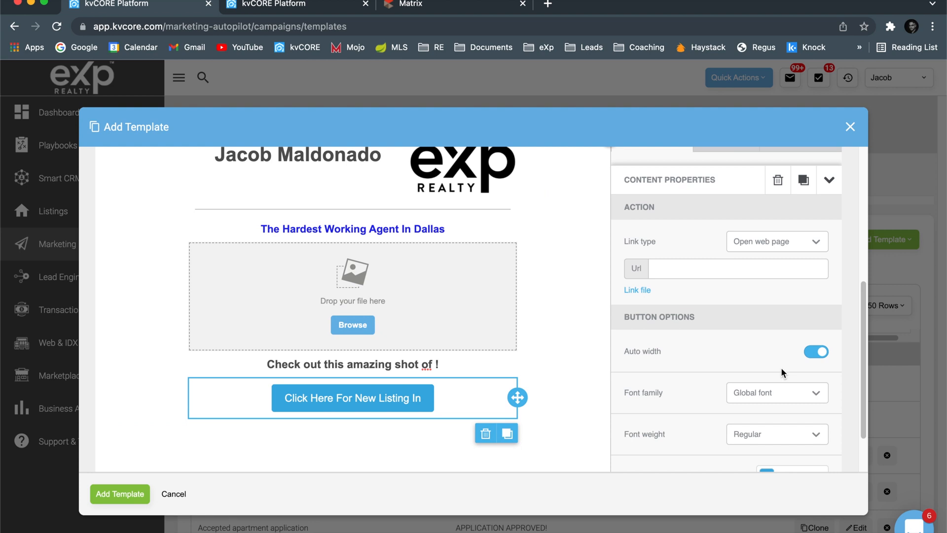
Set the listings button's background colour to the orange swatch, #f5821f.
scroll(781, 367, down, 2)
click(767, 411)
scroll(696, 431, down, 2)
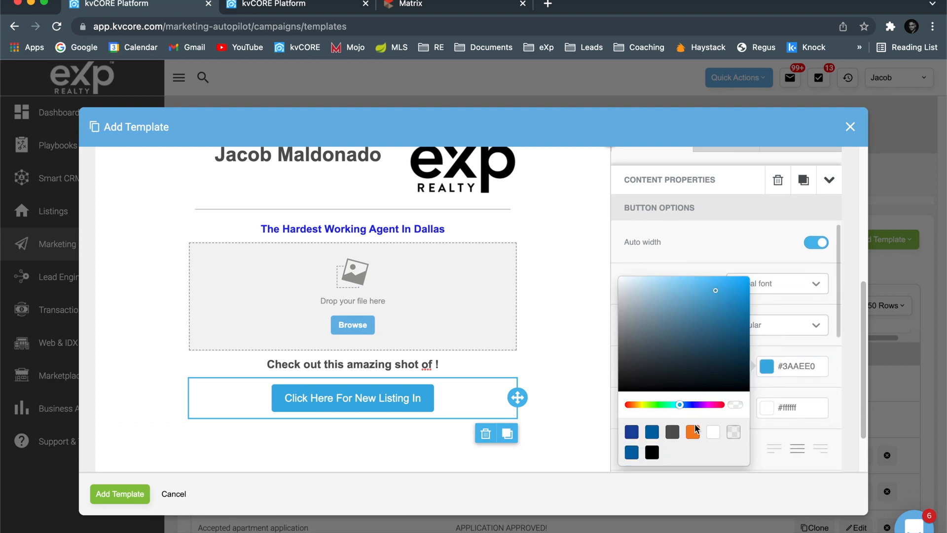
click(693, 422)
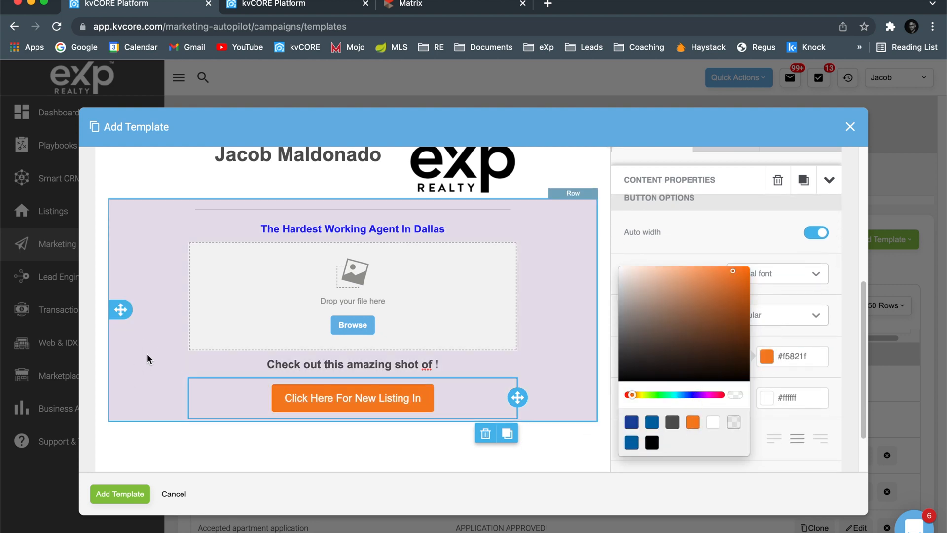
click(147, 354)
scroll(416, 413, down, 1)
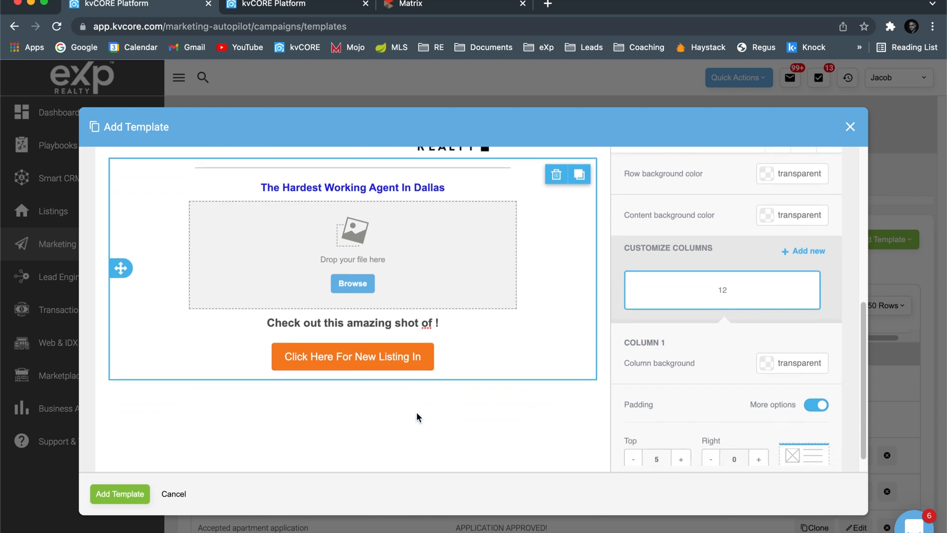
Check the listings button's web page link settings, including its URL field.
click(380, 356)
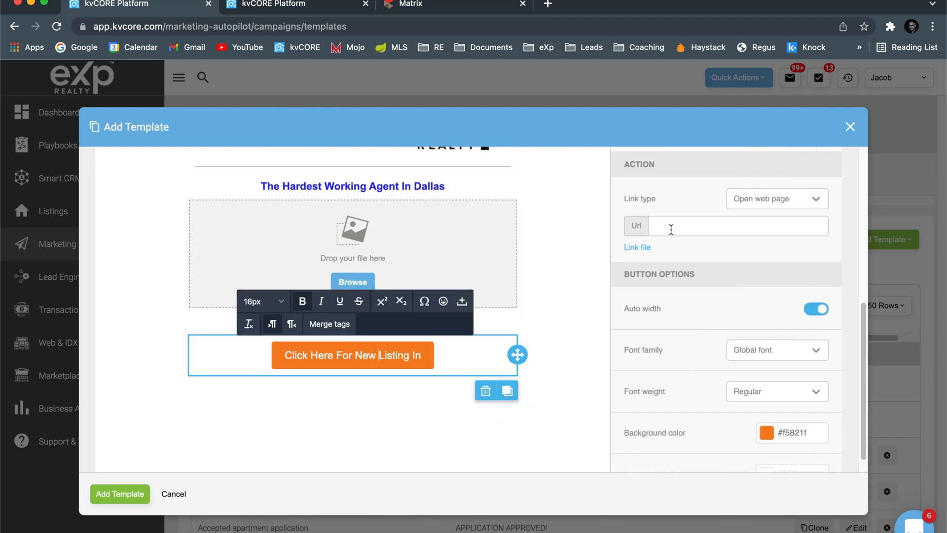
click(670, 227)
click(247, 360)
scroll(304, 395, down, 1)
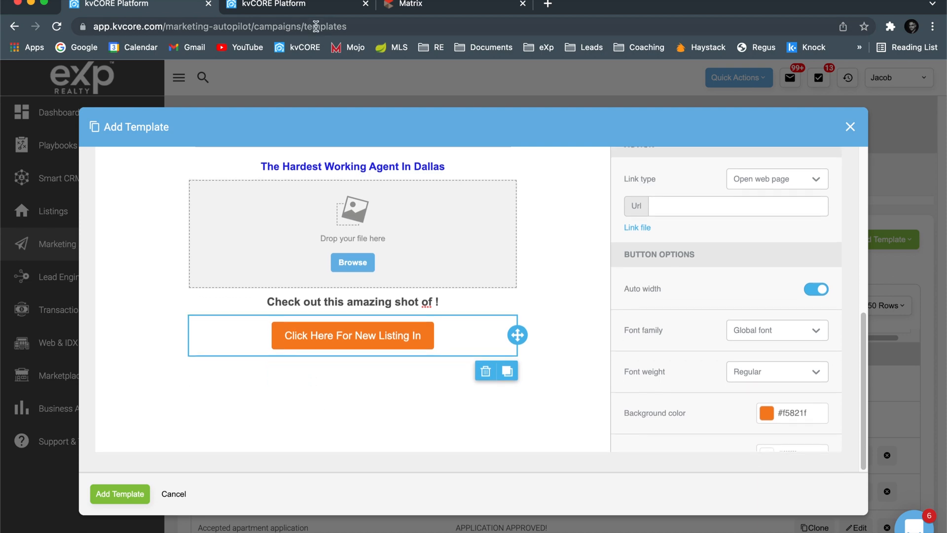
Copy "What in the world can I do to help you" from the sent email and add a divider and text block below the template's button.
click(300, 12)
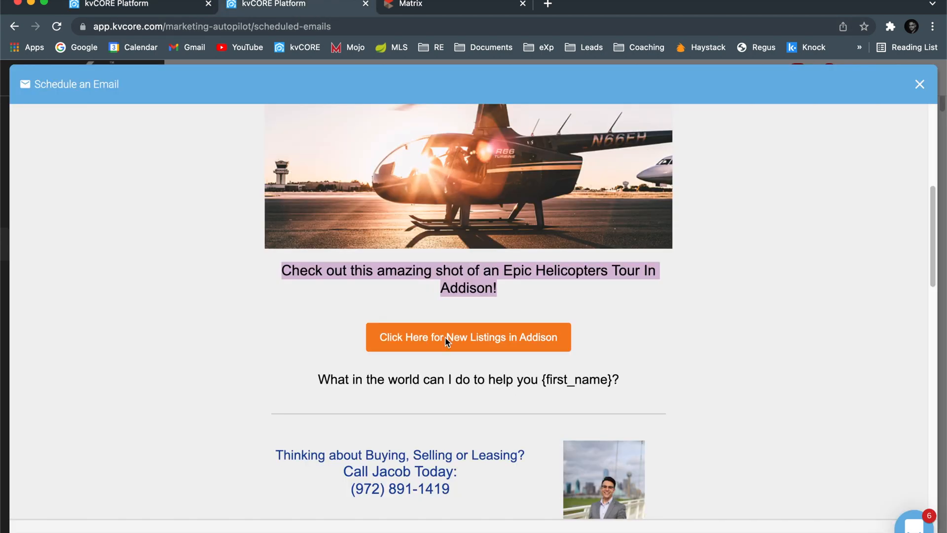
scroll(445, 337, down, 2)
drag(317, 328, 616, 329)
drag(318, 330, 528, 331)
key(ctrl+c)
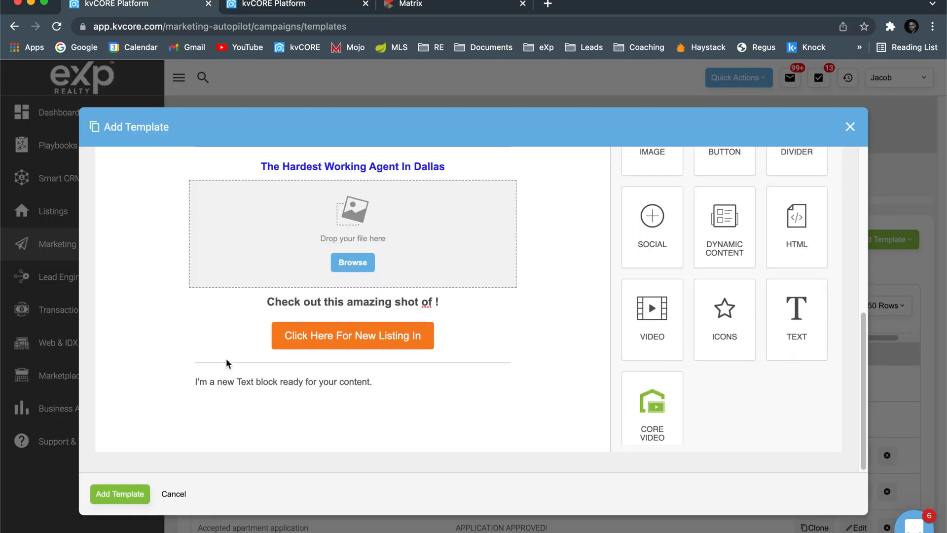
Replace the new text block's placeholder with the copied line "What in the world can I do to help you".
click(252, 375)
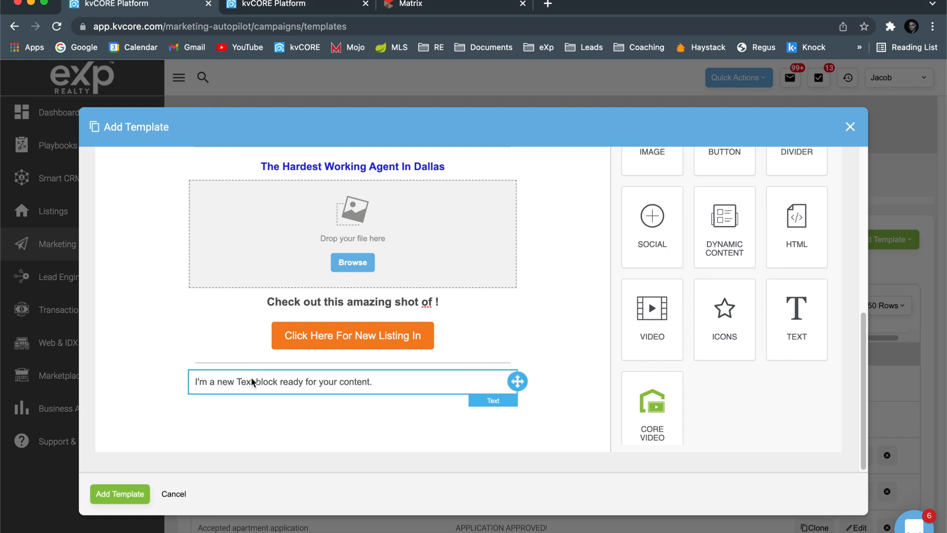
click(253, 377)
key(ctrl+a)
key(ctrl+v)
Set the line below the divider to 18px and centre it.
click(224, 336)
click(225, 274)
key(ctrl+a)
click(224, 336)
click(252, 311)
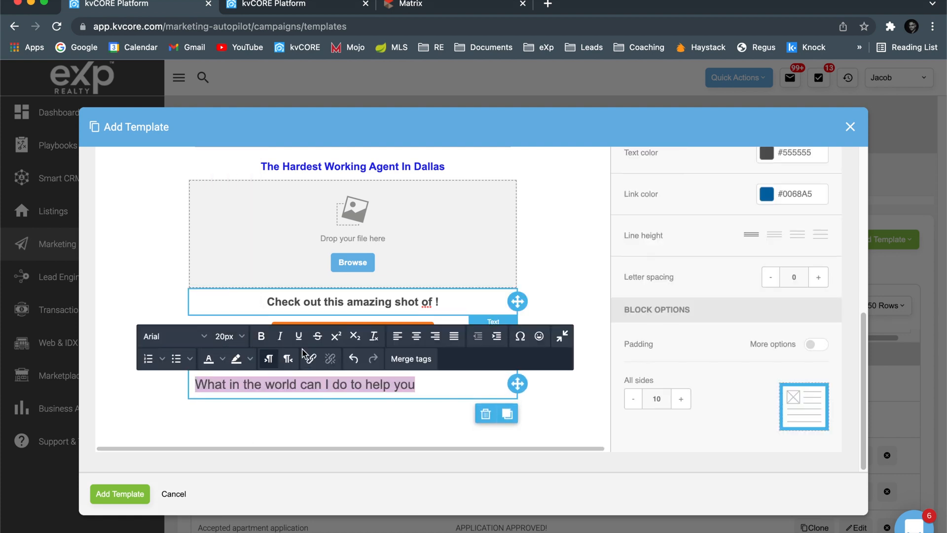
click(225, 336)
click(221, 255)
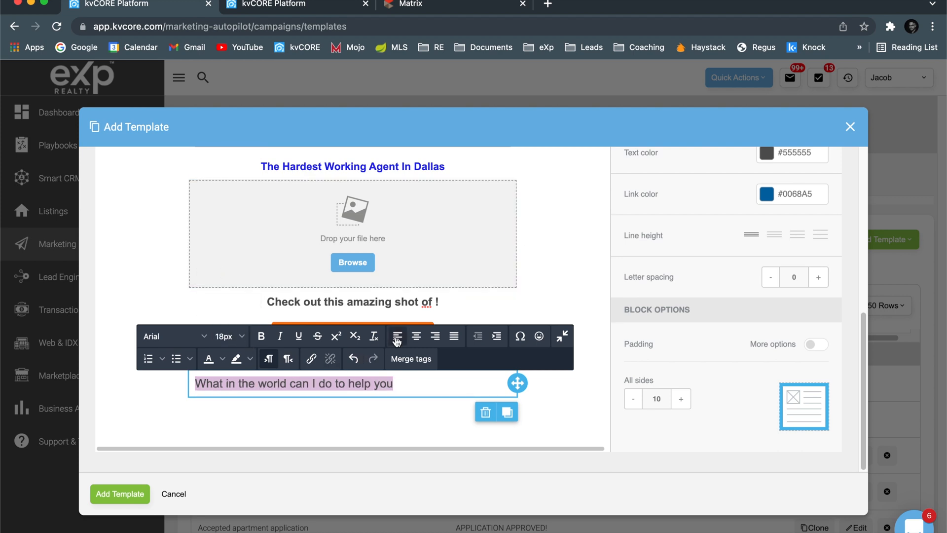
click(398, 339)
click(418, 339)
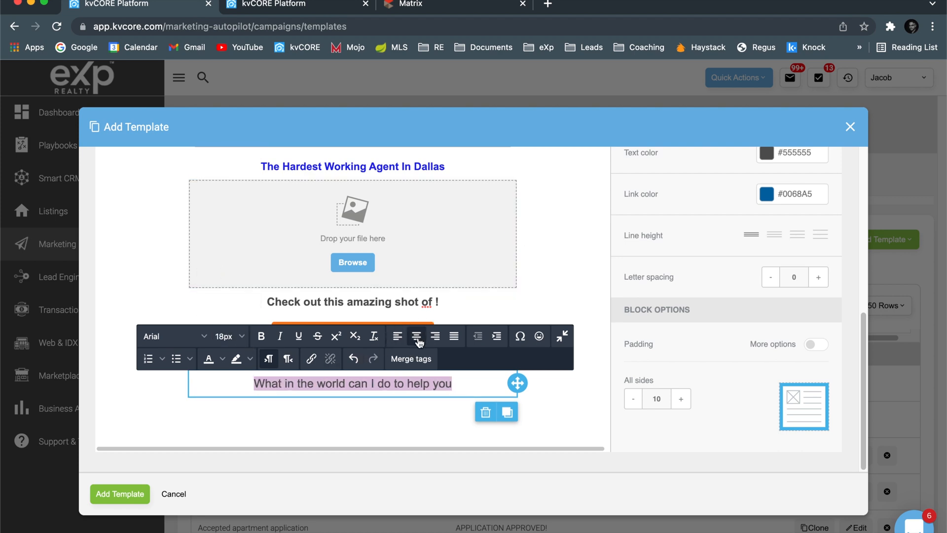
Complete the help question by inserting the {first_name} merge tag at its end, followed by a question mark.
click(453, 386)
text(!)
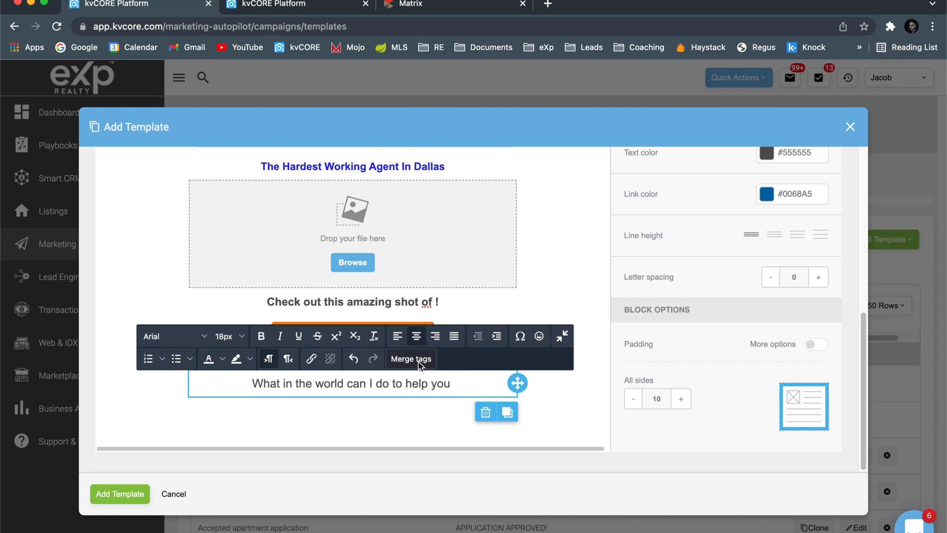
click(419, 364)
scroll(429, 202, up, 4)
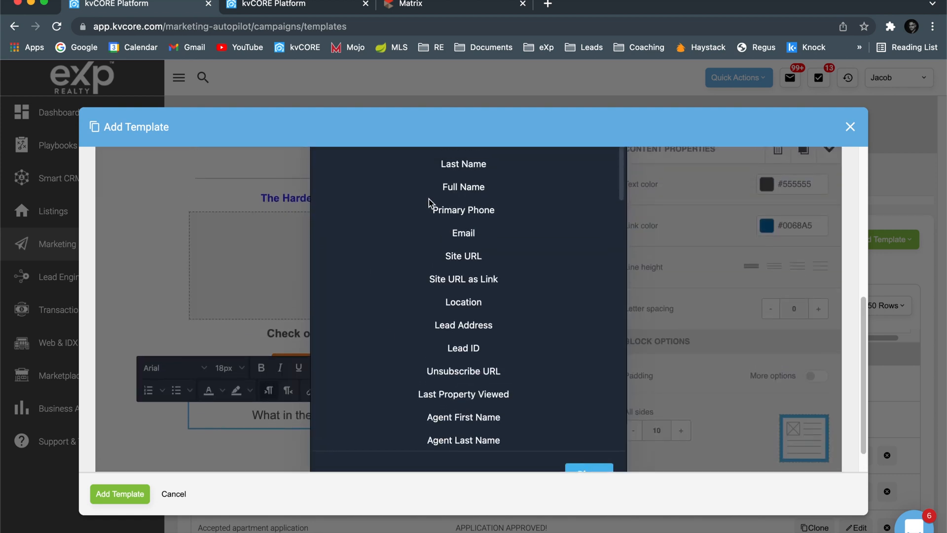
click(428, 180)
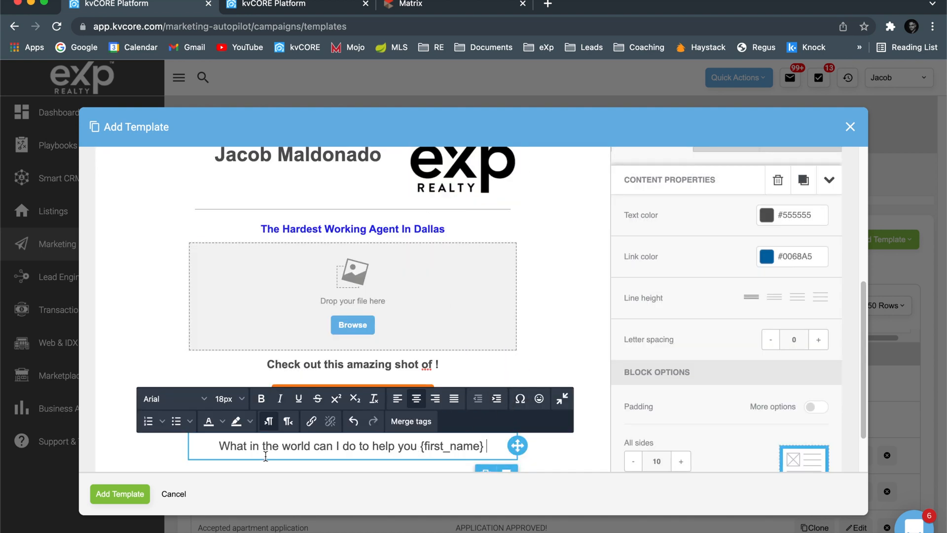
key(BackSpace)
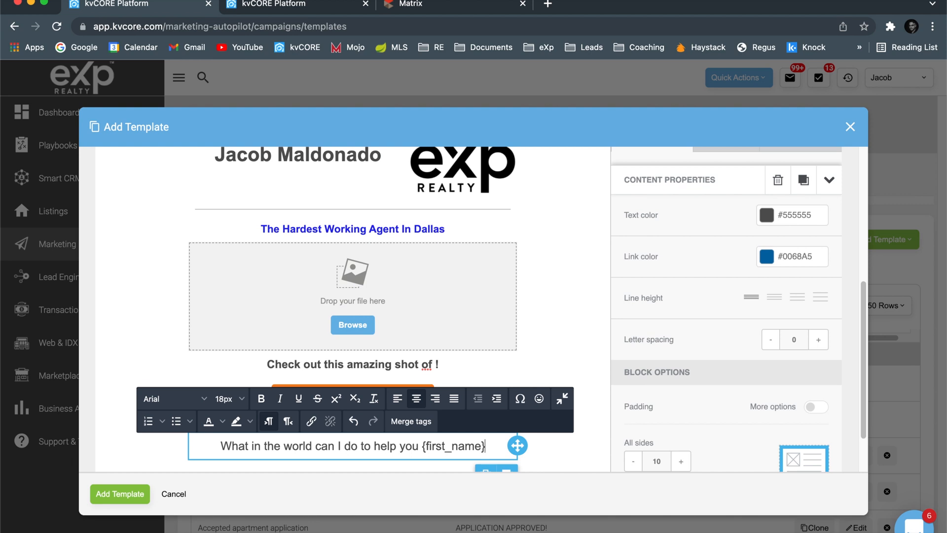
text(?)
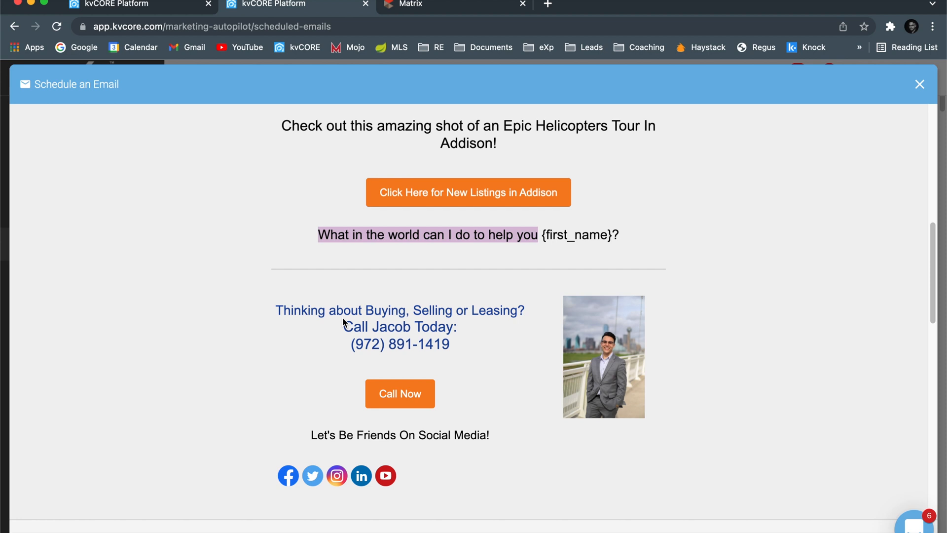
Add a two-column row with a wide first column and narrow second column (8 and 4) below the help question.
click(187, 14)
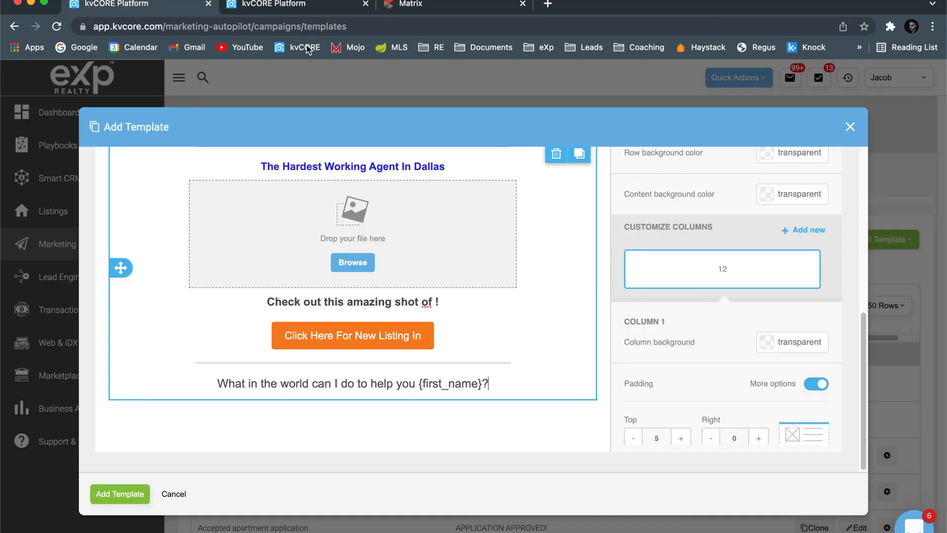
scroll(730, 269, up, 3)
scroll(718, 222, down, 3)
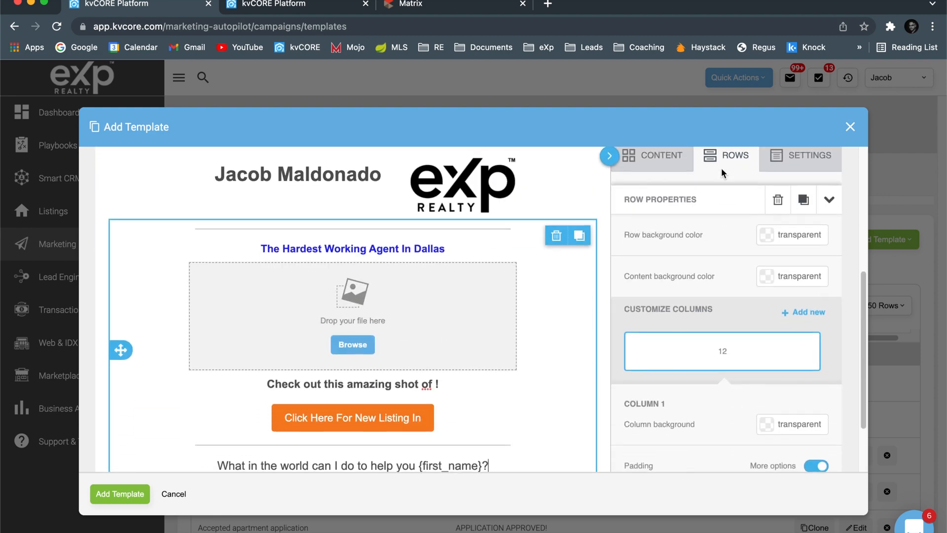
click(723, 166)
scroll(469, 321, down, 2)
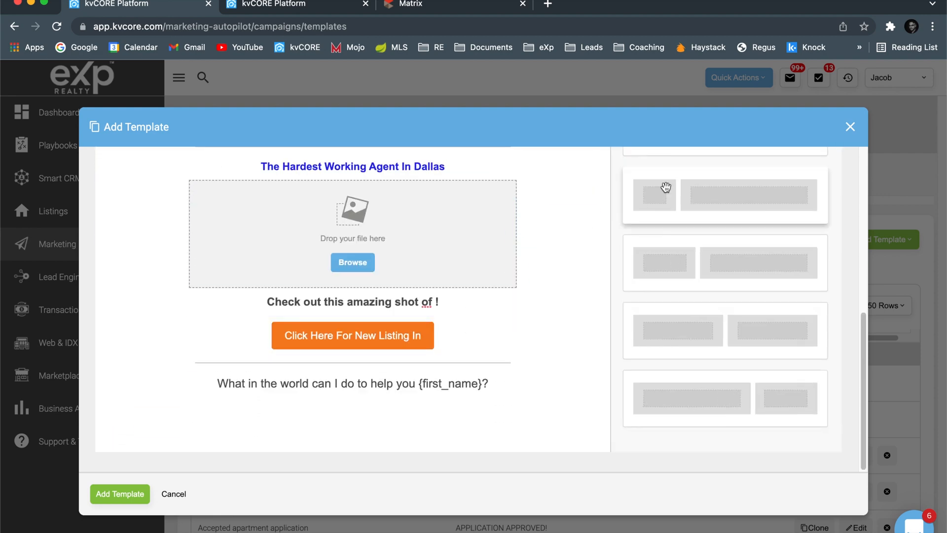
drag(711, 371, 373, 390)
scroll(620, 253, up, 5)
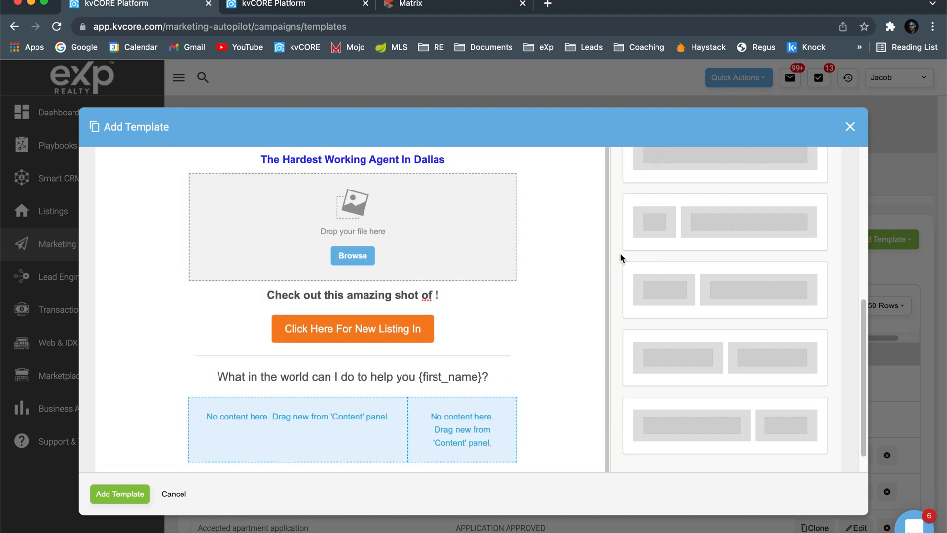
Place a text block in the new row's wide column and an image block in its narrow column.
click(647, 222)
scroll(735, 355, down, 4)
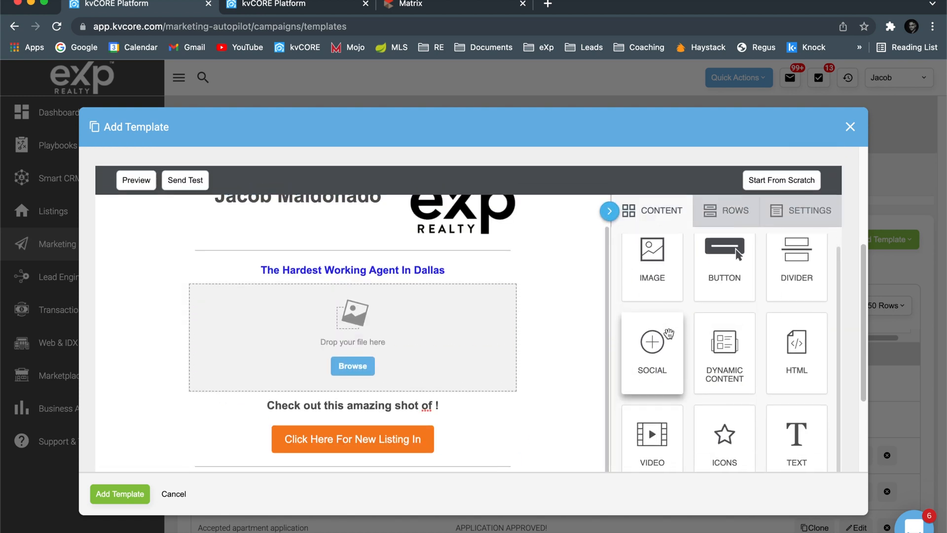
drag(786, 318, 333, 388)
scroll(655, 251, up, 2)
drag(655, 215, 457, 397)
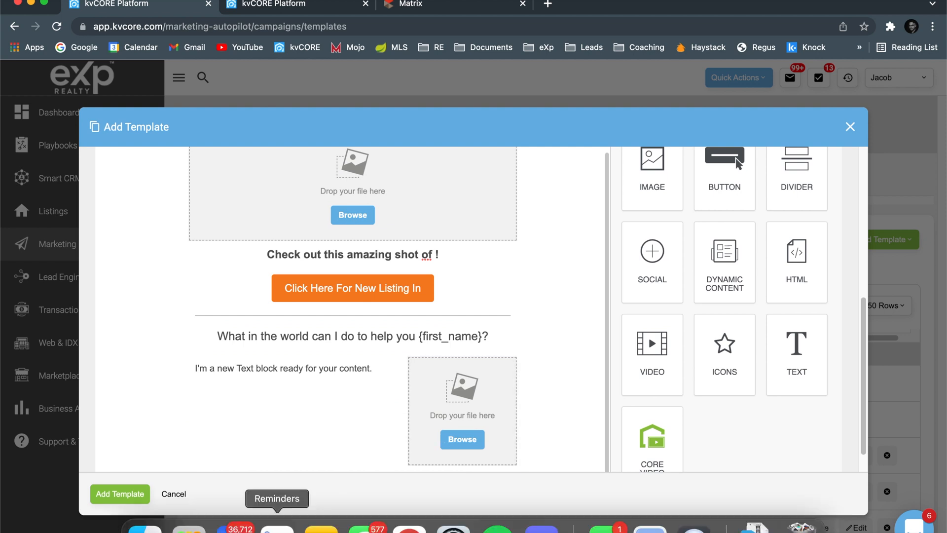
In Finder, go to the Headshots folder under Real Estate on Backup Plus and place temp.png in the narrow column's image block.
click(138, 515)
drag(281, 300, 360, 169)
click(192, 365)
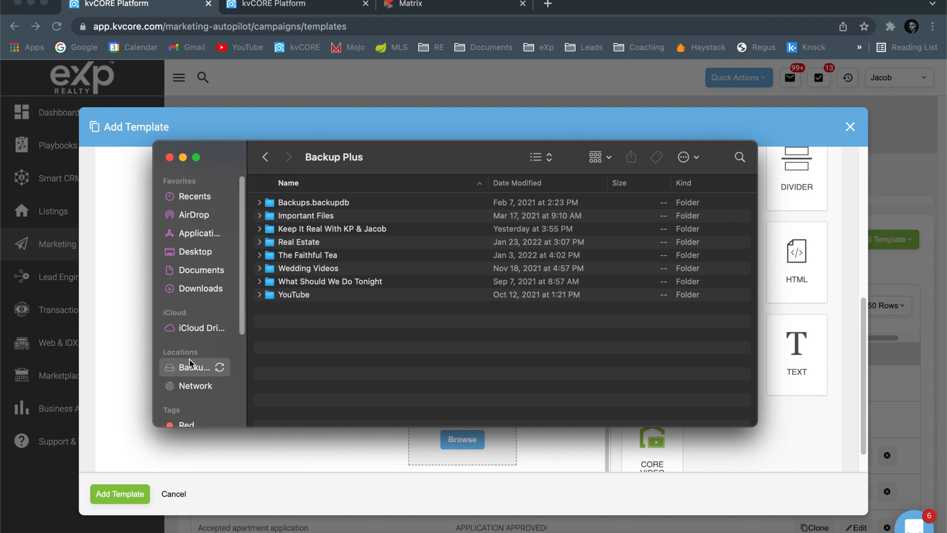
click(297, 243)
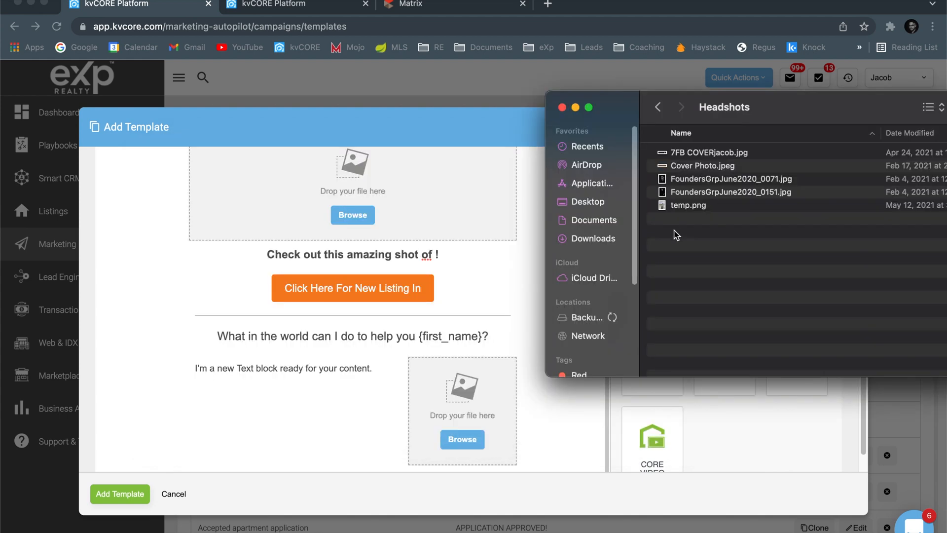
drag(686, 207, 463, 405)
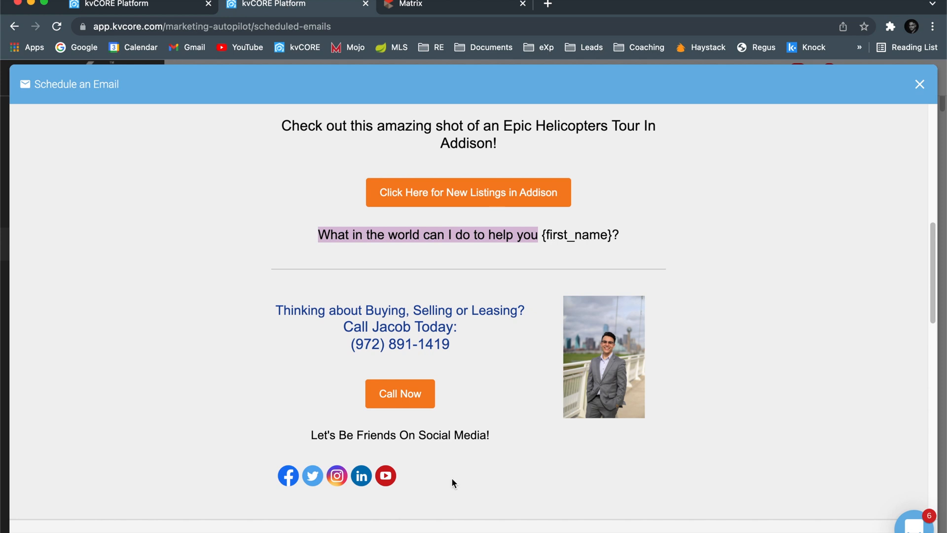
Copy the "Thinking about Buying, Selling or Leasing?" contact text from the sent email and replace the wide column's placeholder with it.
drag(460, 345, 265, 315)
key(super+c)
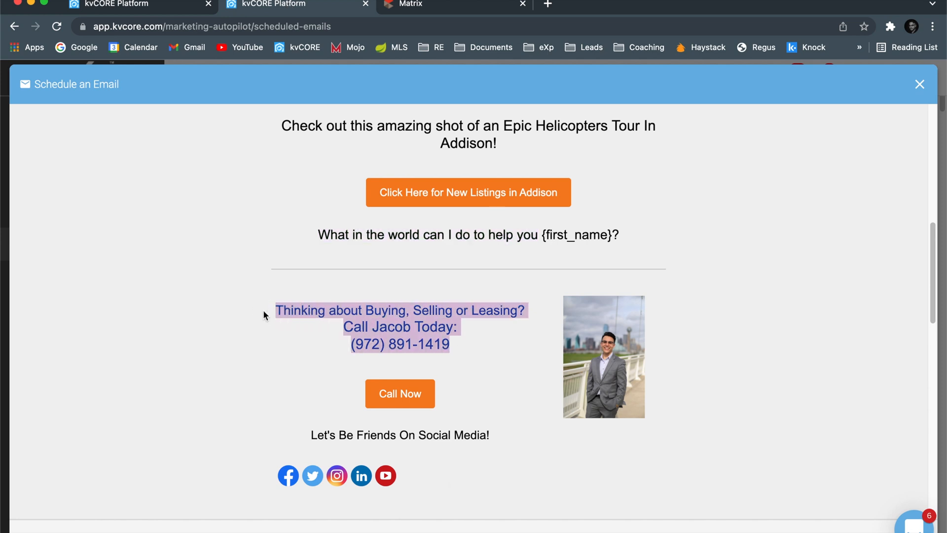
click(162, 7)
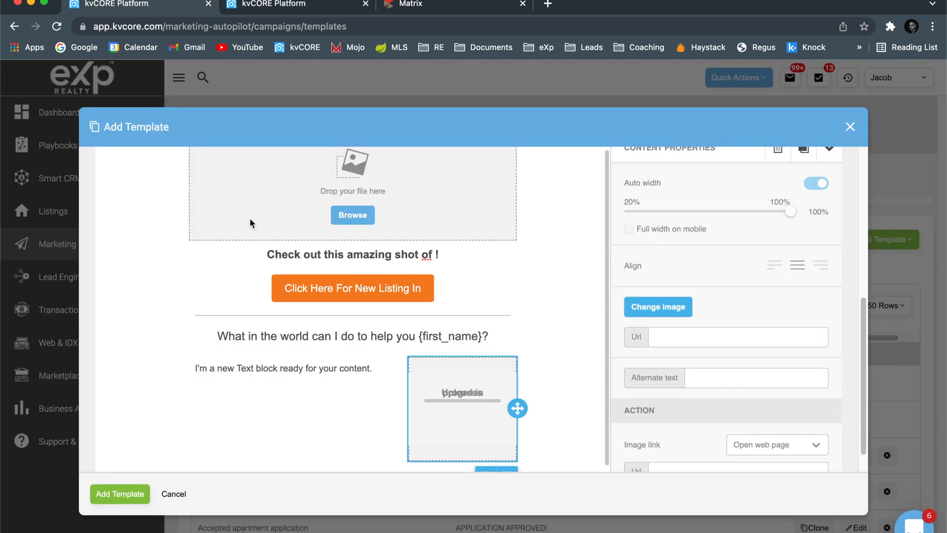
click(297, 359)
click(363, 369)
drag(372, 368, 197, 372)
key(super+v)
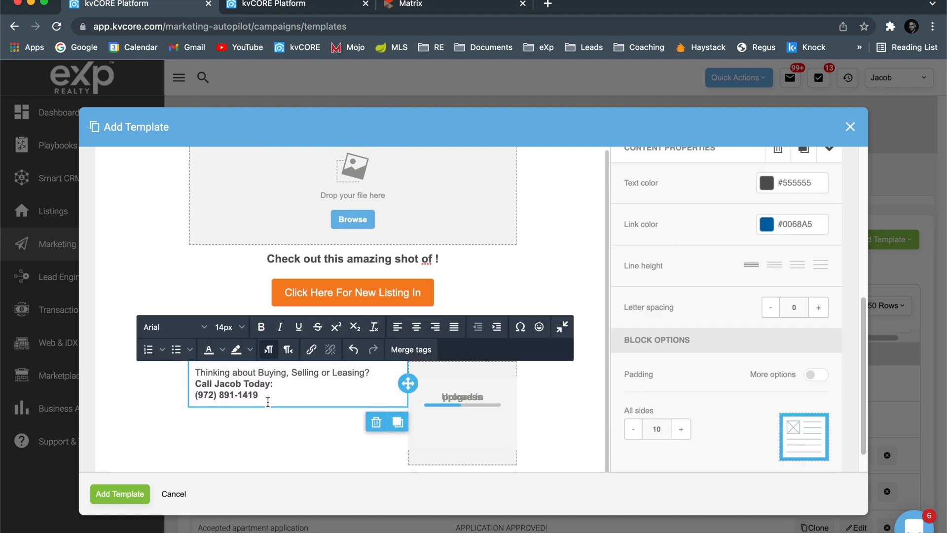
Centre all three lines of the pasted contact text and set them to 16px.
drag(276, 401, 180, 373)
drag(258, 396, 193, 373)
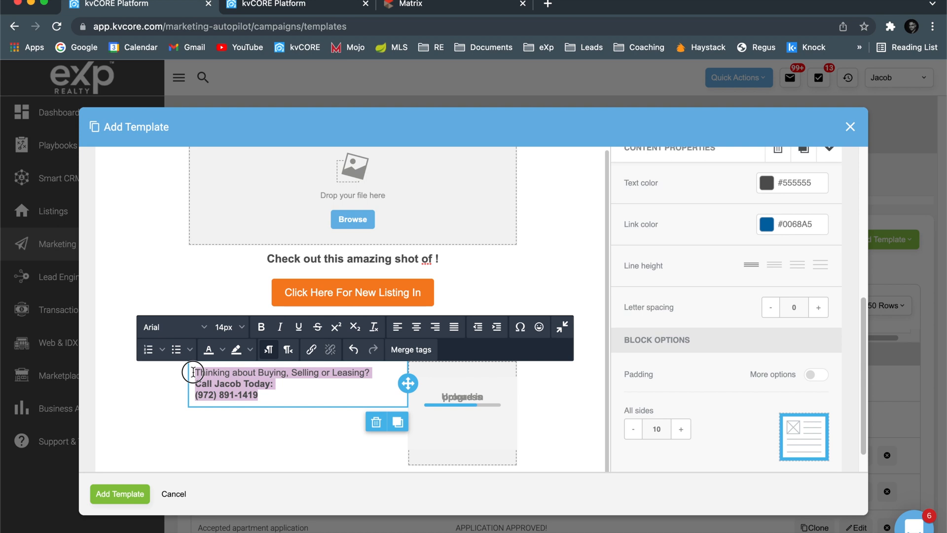
click(416, 326)
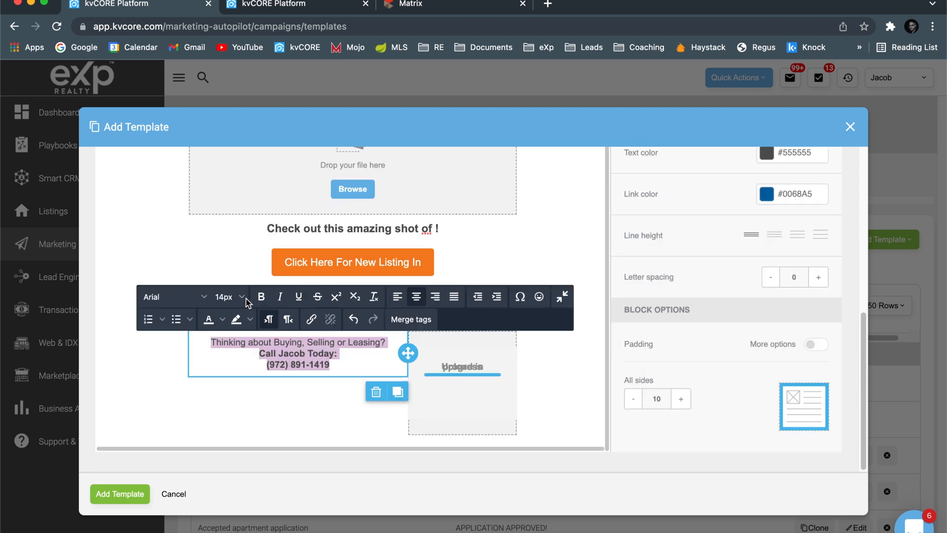
click(246, 299)
click(239, 204)
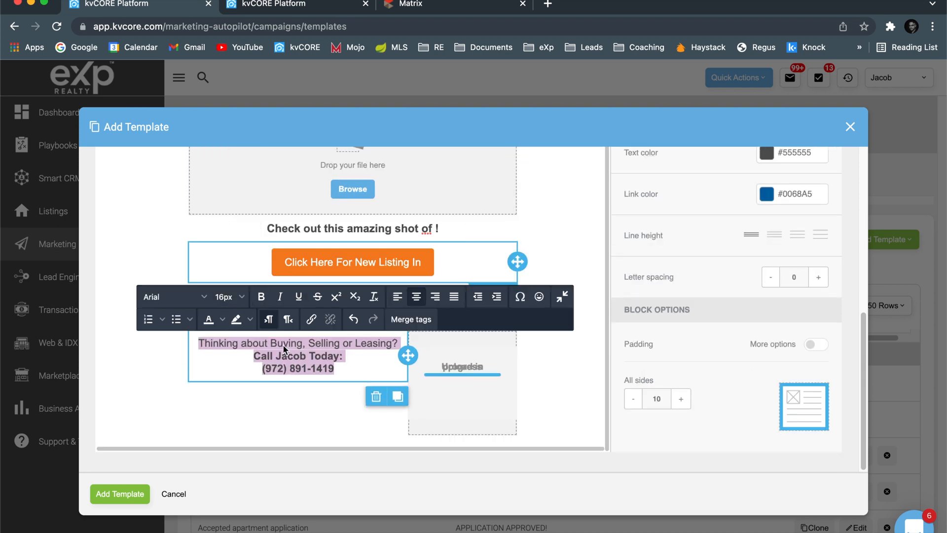
Colour the contact text blue, using the sent email as reference.
click(318, 7)
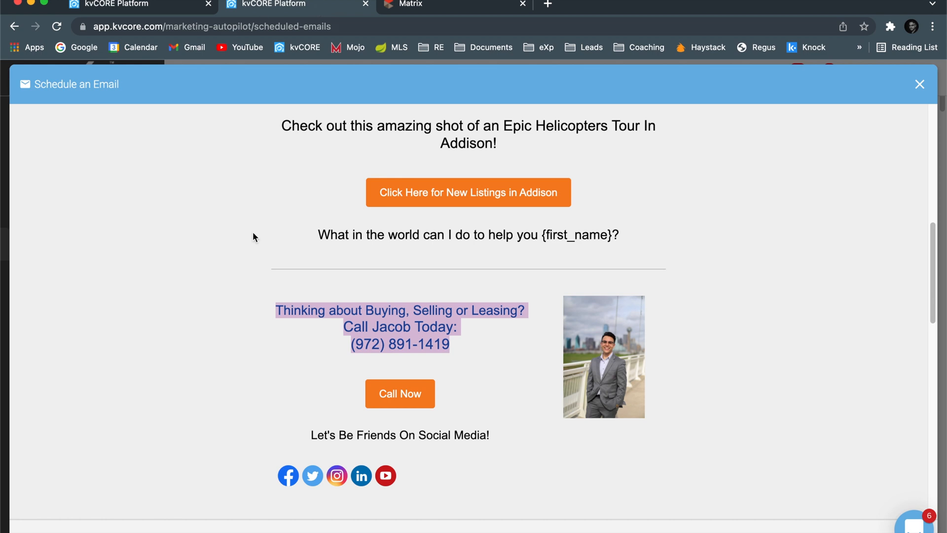
click(250, 256)
click(117, 7)
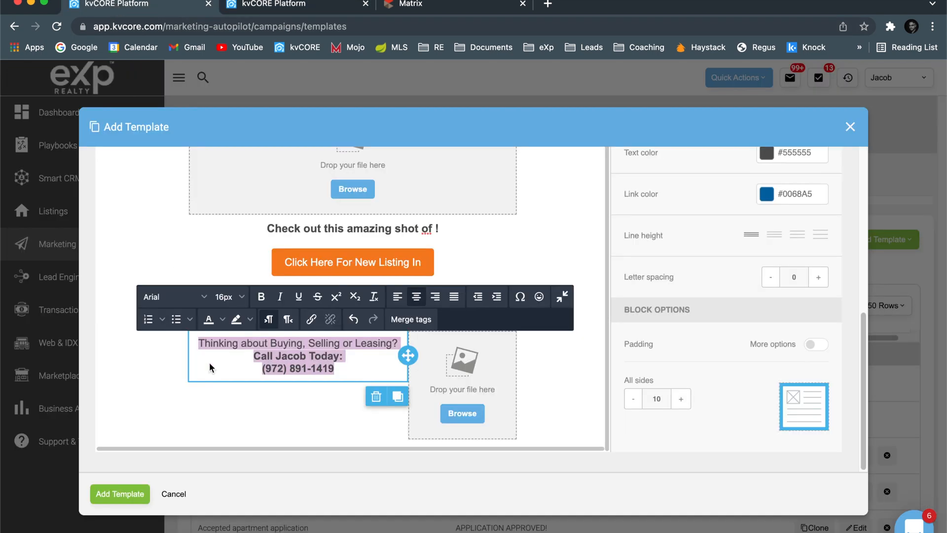
click(222, 319)
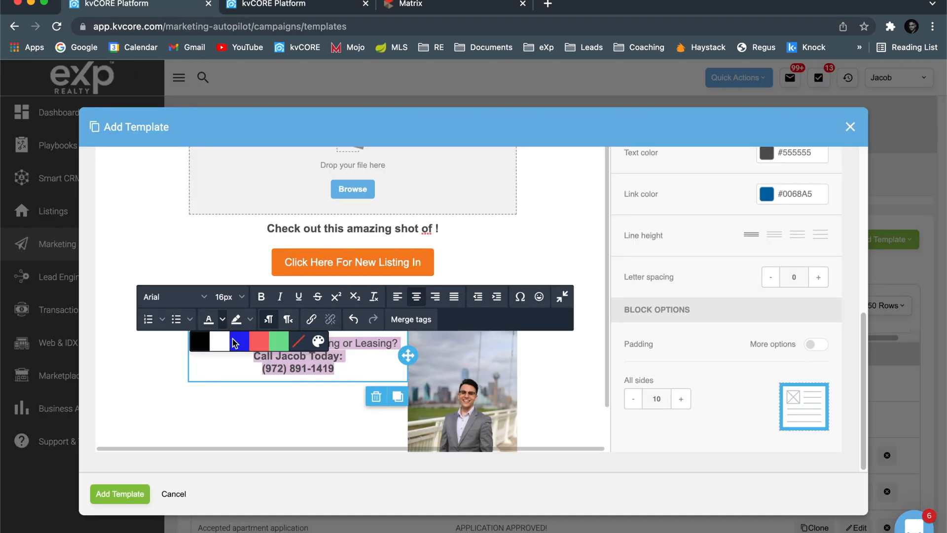
click(234, 343)
click(278, 393)
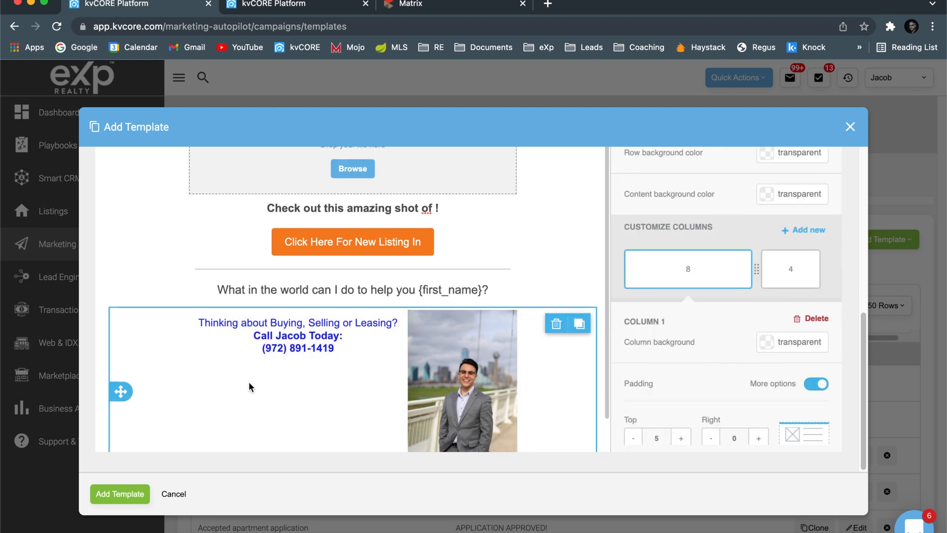
Turn off auto width for the headshot image and scale it down to 65%.
scroll(250, 387, down, 1)
click(465, 338)
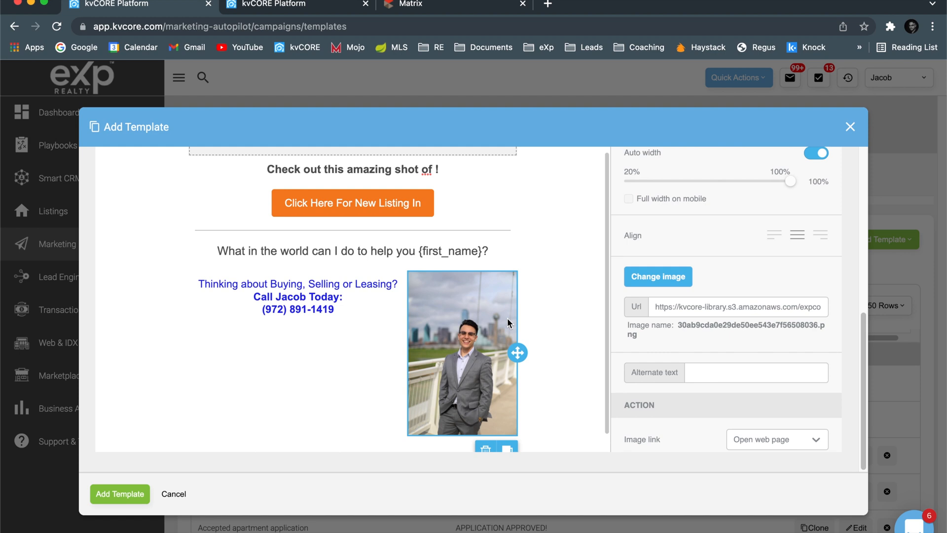
scroll(620, 181, up, 1)
click(817, 167)
drag(788, 197, 716, 199)
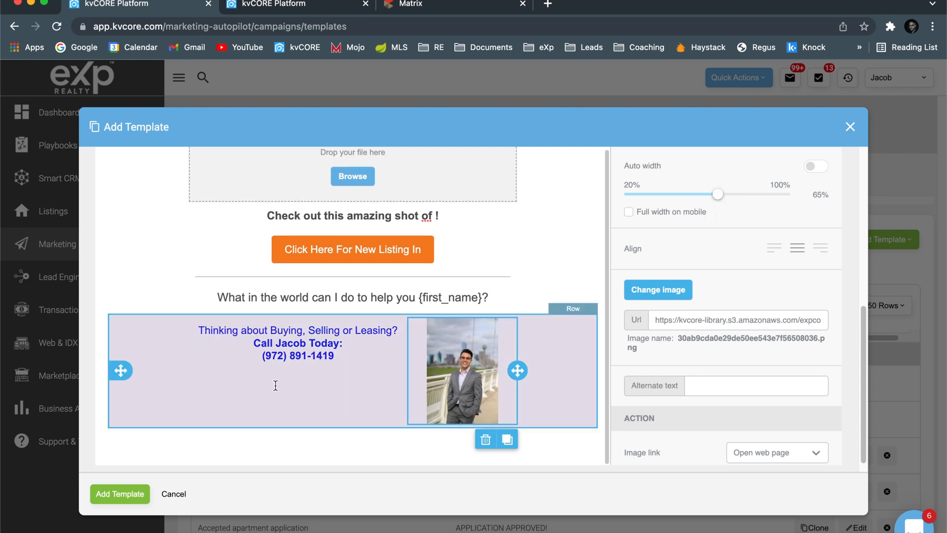
click(276, 390)
Using the sent email as reference, add a button block beneath the contact text in the wide column.
click(289, 11)
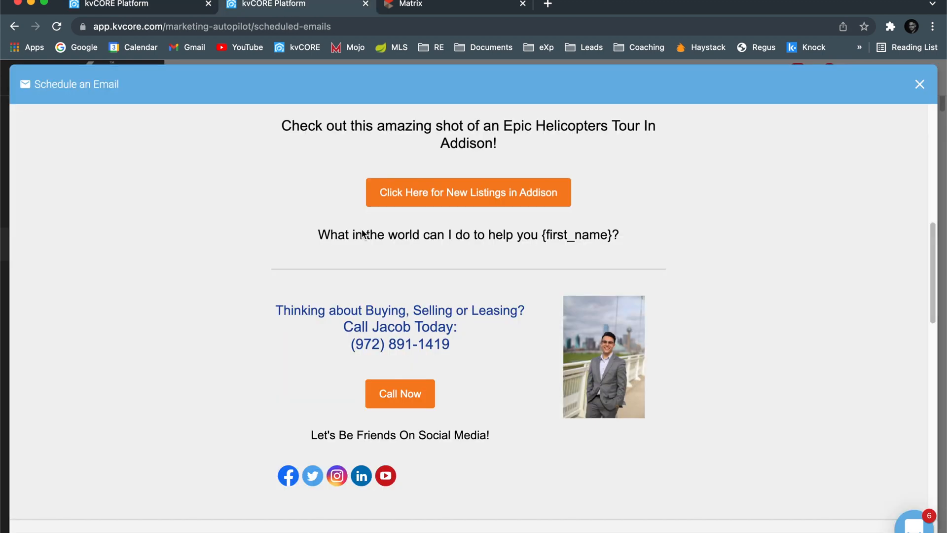
click(148, 5)
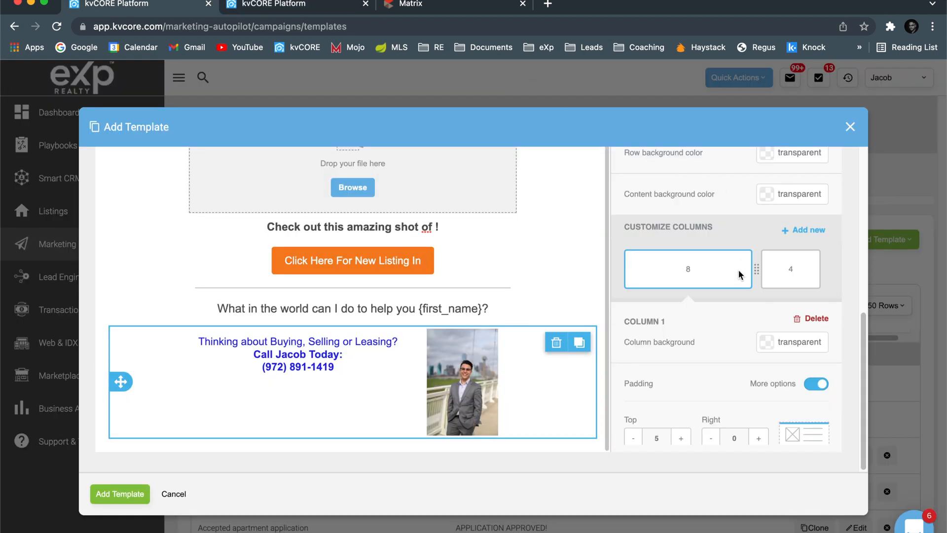
scroll(738, 272, up, 10)
scroll(715, 257, down, 5)
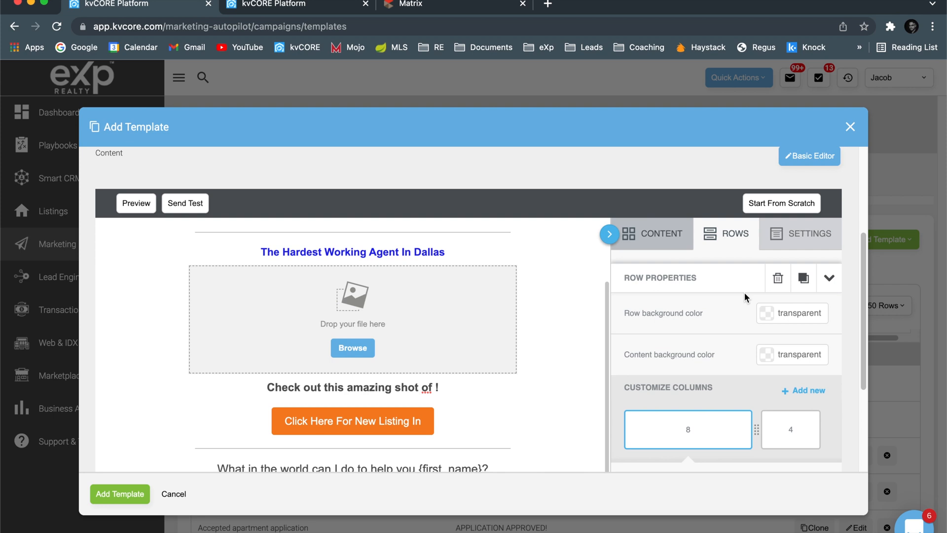
click(658, 234)
scroll(749, 298, down, 5)
scroll(642, 349, up, 3)
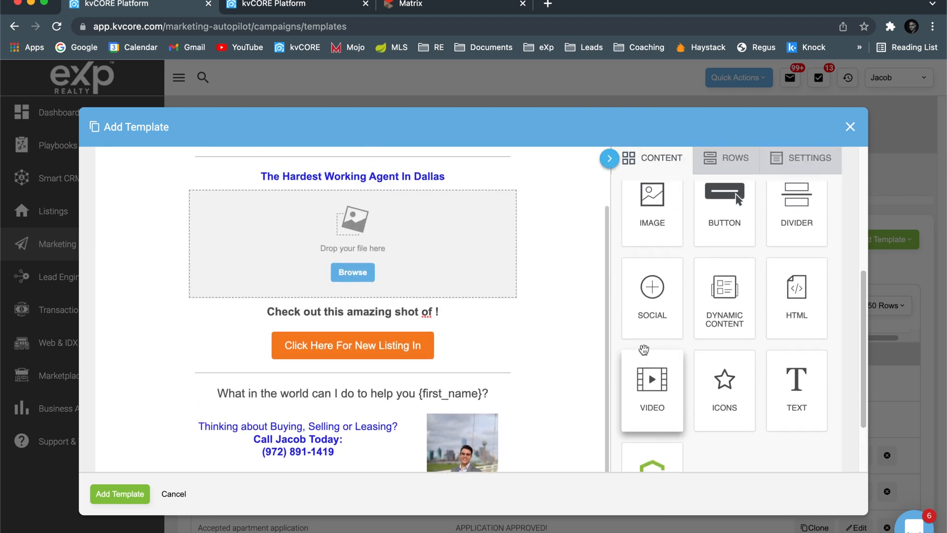
scroll(690, 217, down, 2)
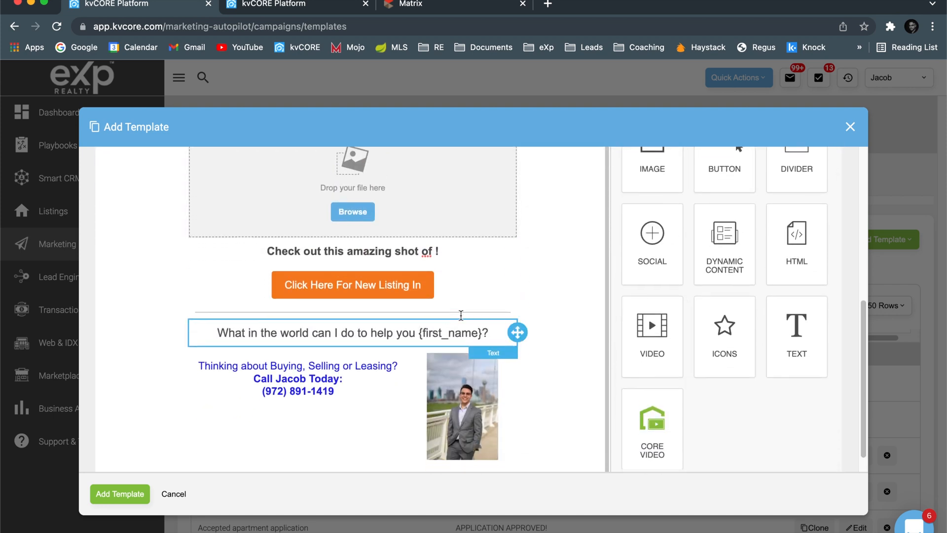
drag(700, 175, 318, 443)
Set the new button's background colour to #f5821f and its label to "CALL NOW!".
click(306, 423)
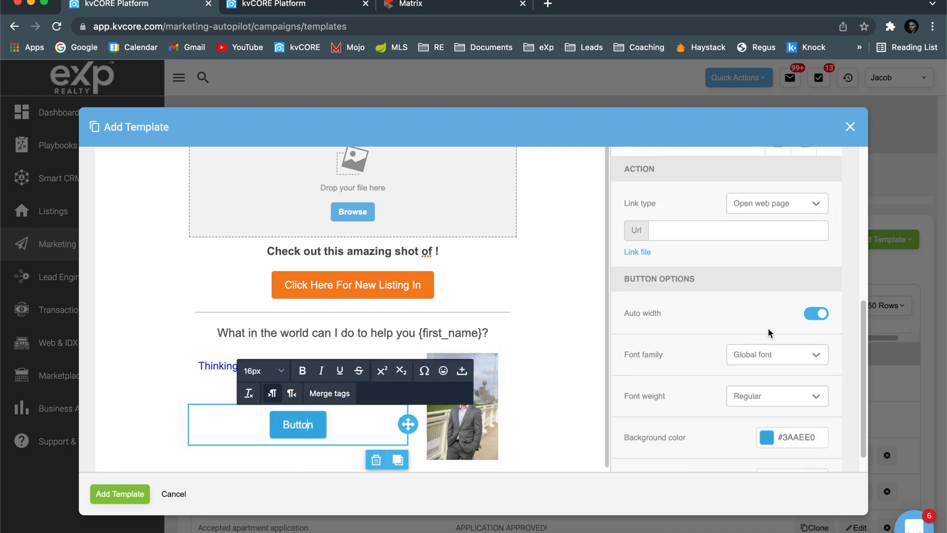
click(768, 436)
click(692, 439)
double_click(303, 427)
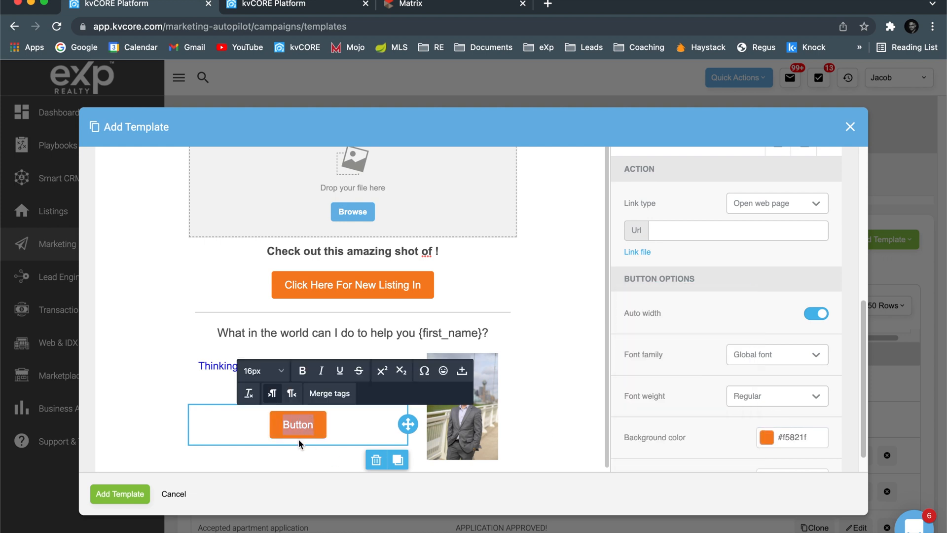
text(CALL NOW)
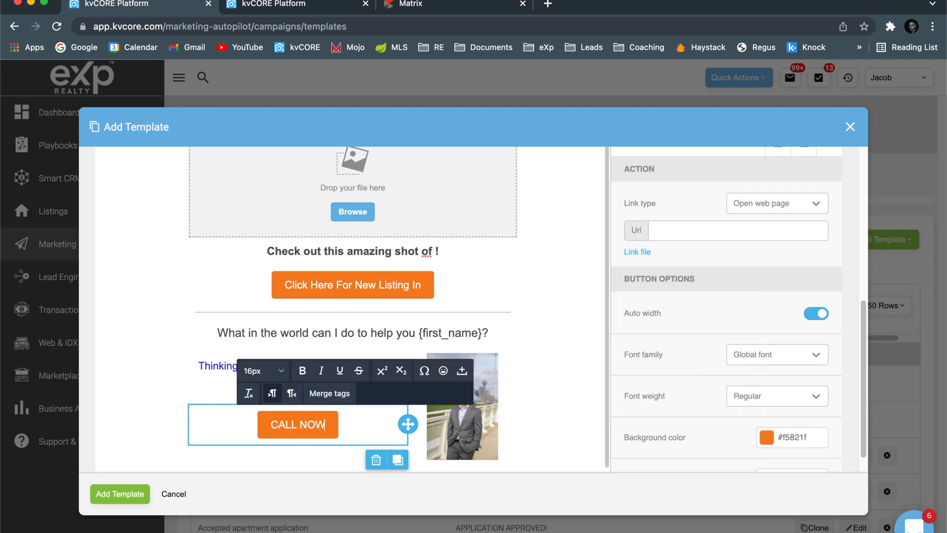
text(!)
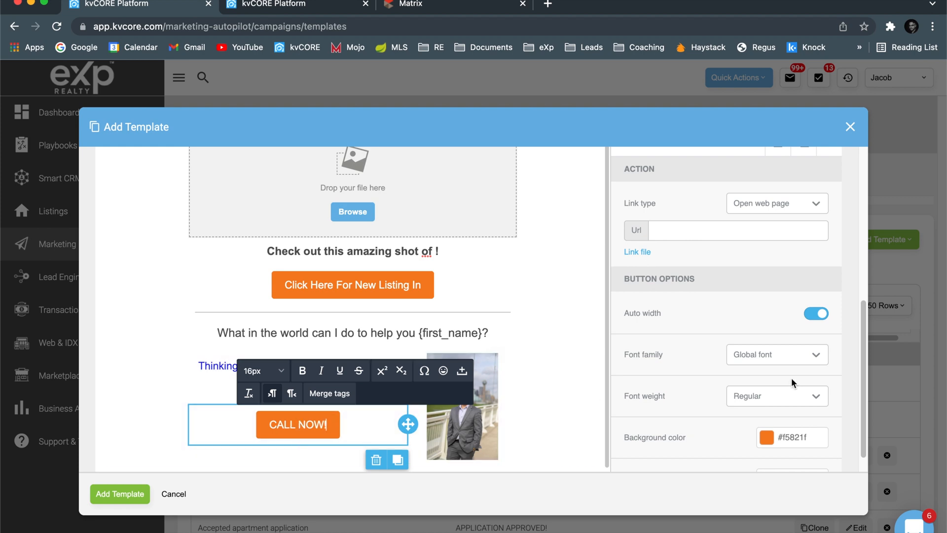
Set the CALL NOW! button's link type to Make call and enter the agent's phone number.
scroll(690, 370, up, 5)
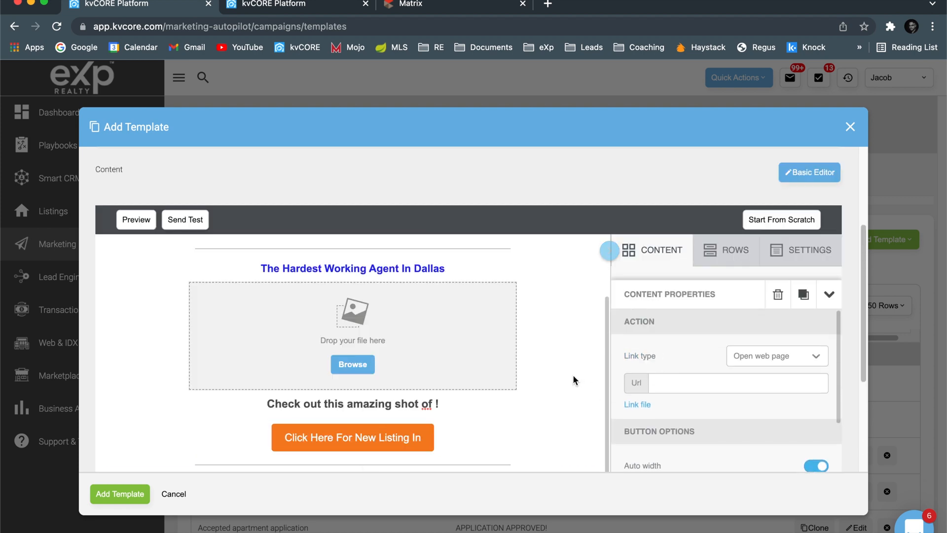
scroll(573, 374, down, 5)
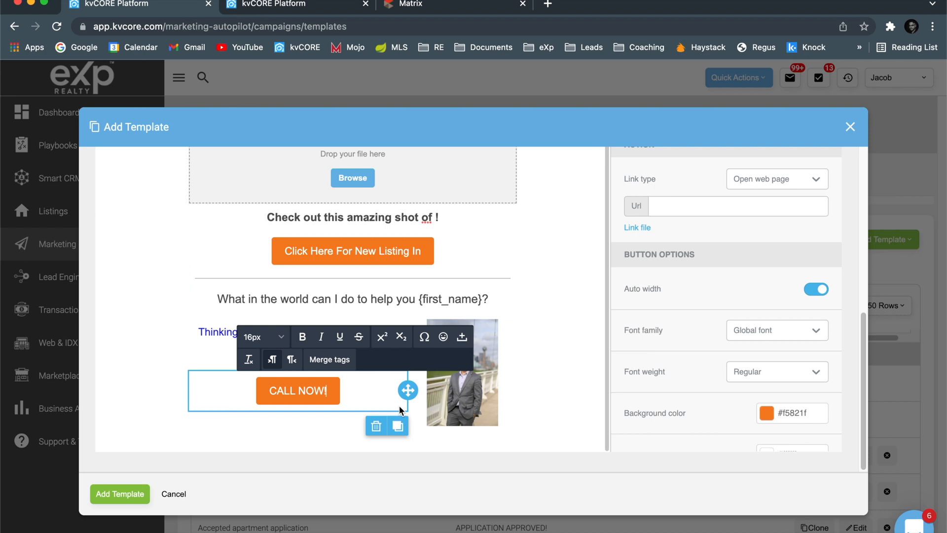
click(312, 392)
scroll(715, 256, up, 1)
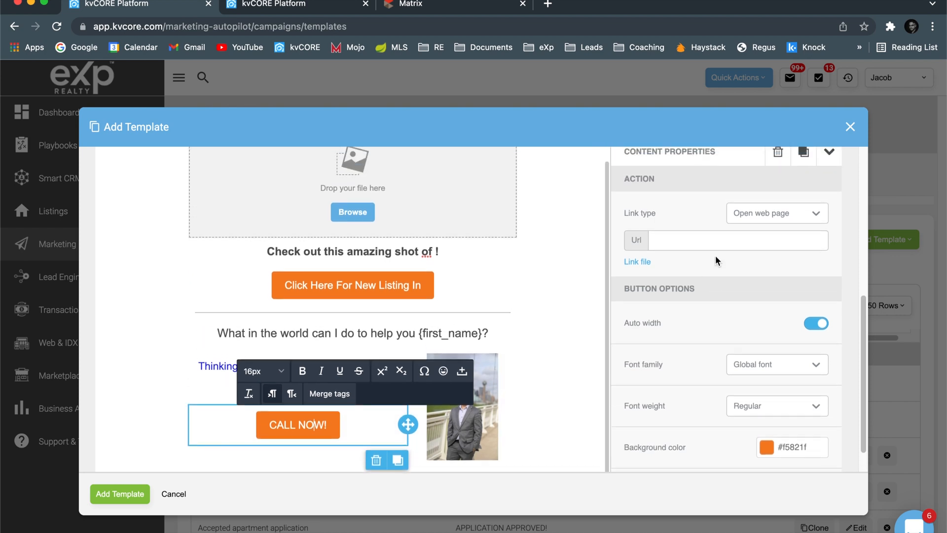
click(765, 215)
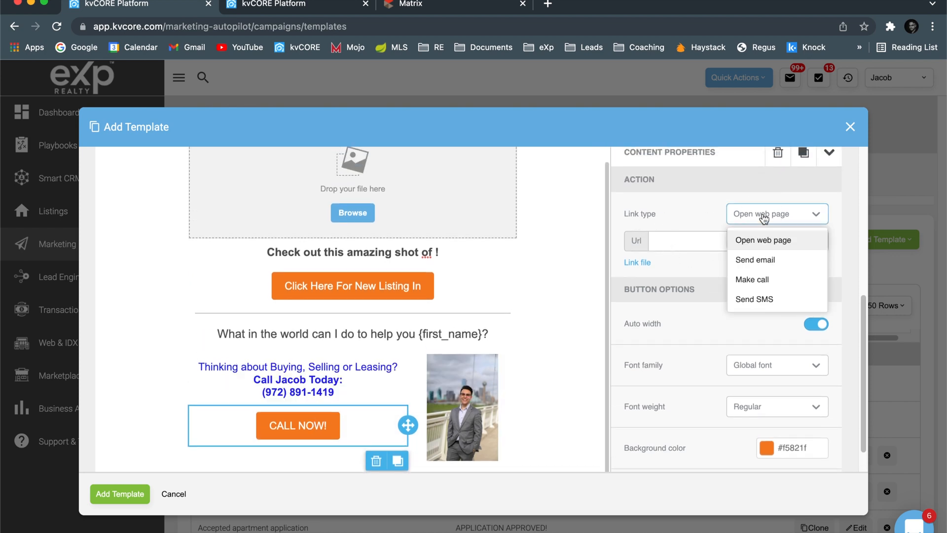
click(777, 280)
click(694, 240)
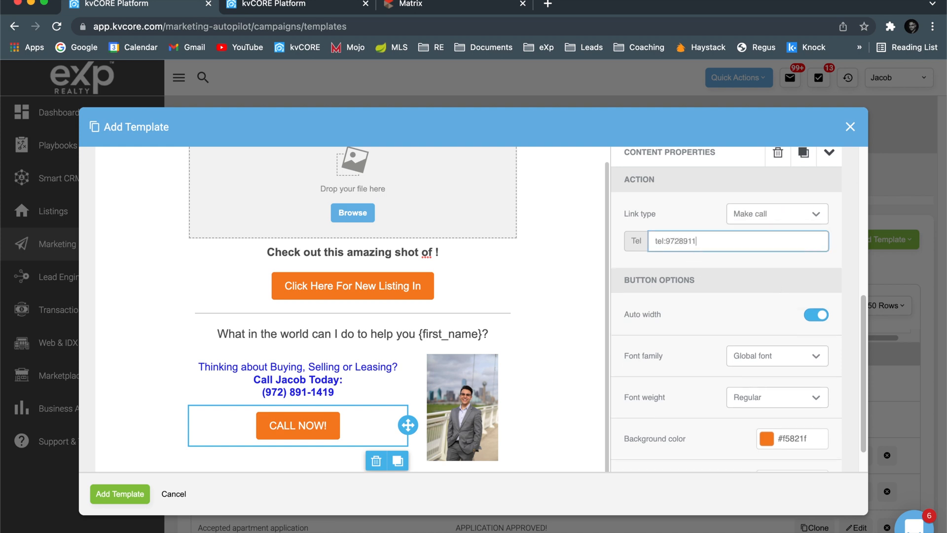
click(484, 290)
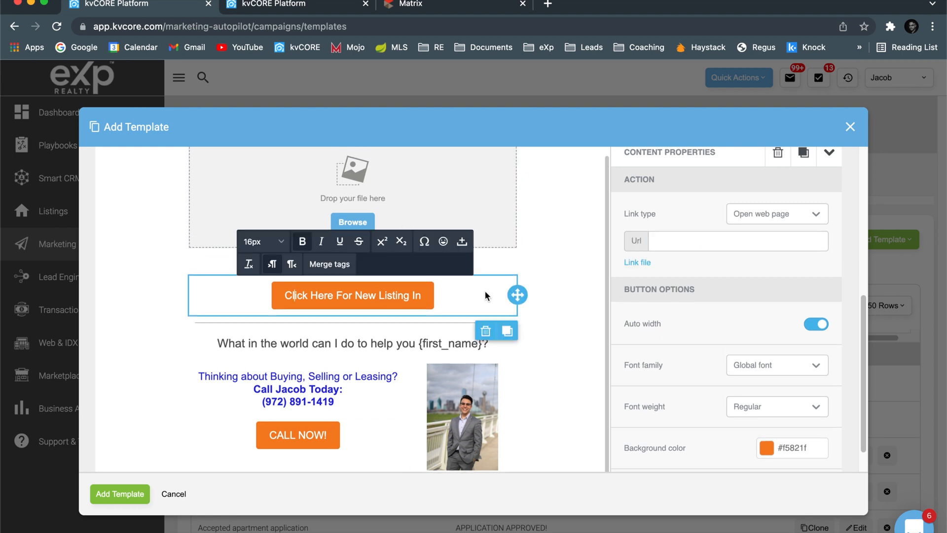
click(552, 351)
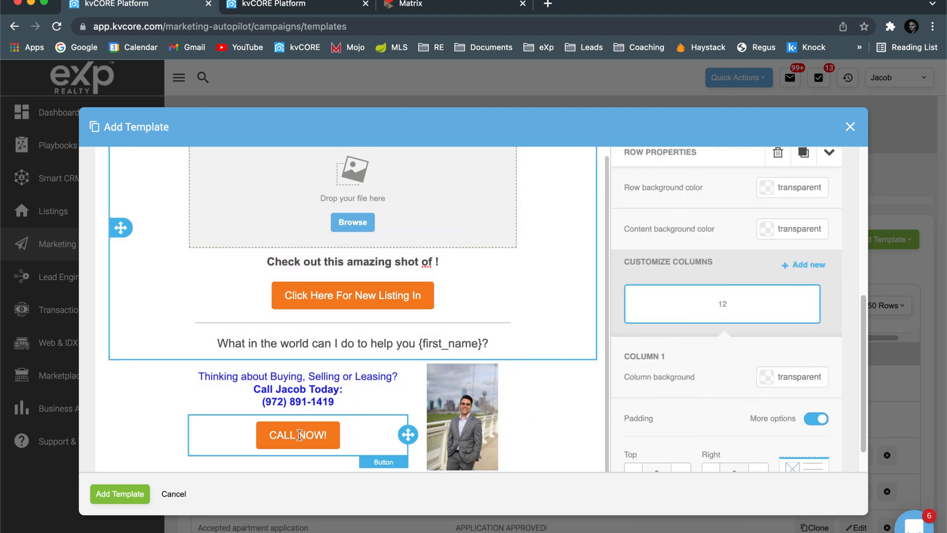
scroll(298, 434, down, 1)
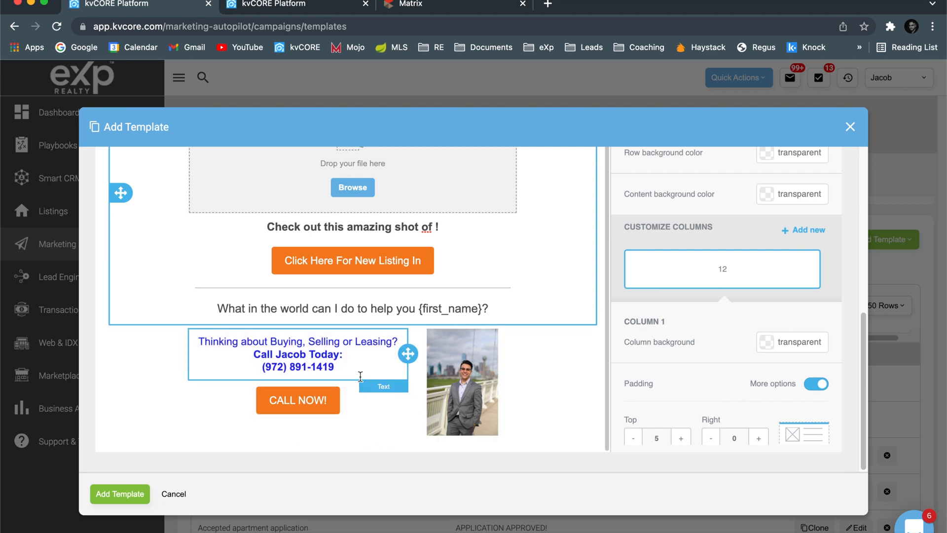
Copy "Let's Be Friends On Social Media!" from the sent email into a text block beneath the CALL NOW! button and centre it.
click(285, 11)
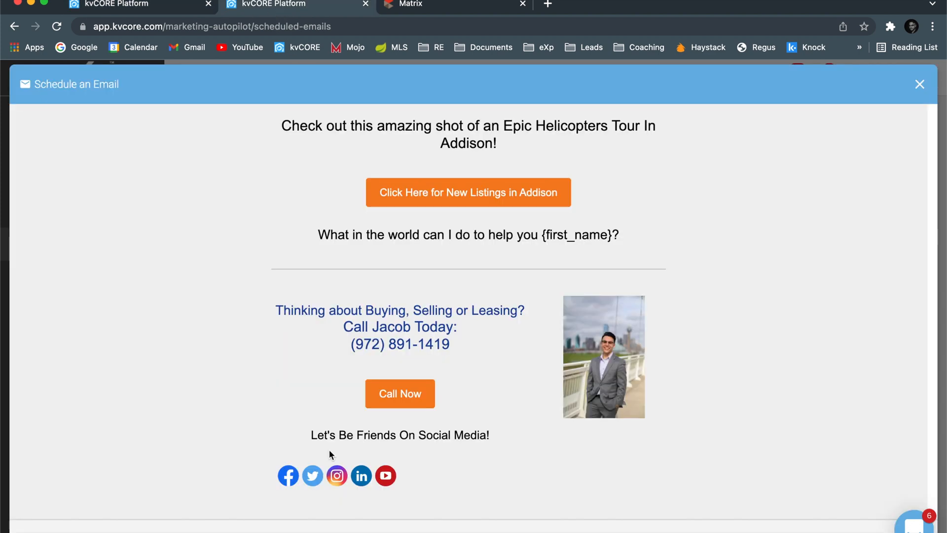
mouse_move(312, 435)
mouse_down()
mouse_move(469, 431)
mouse_move(496, 445)
mouse_move(490, 438)
mouse_move(311, 440)
mouse_up()
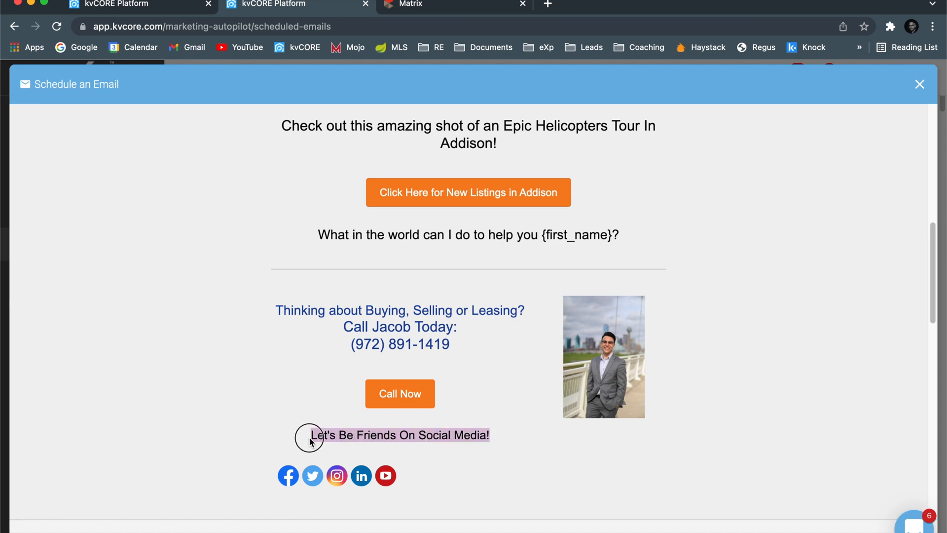
click(172, 6)
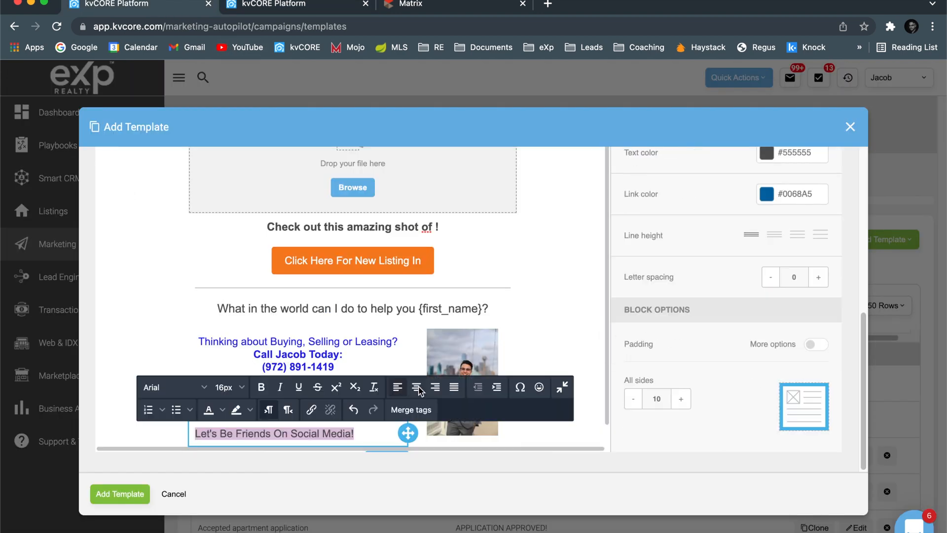
click(416, 388)
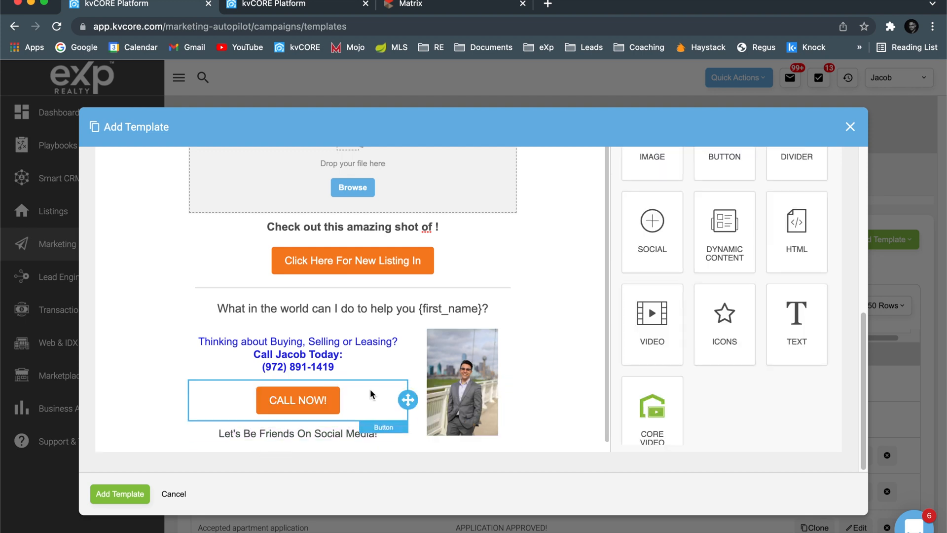
Add a social icons block beneath the "Let's Be Friends On Social Media!" line.
scroll(370, 389, down, 1)
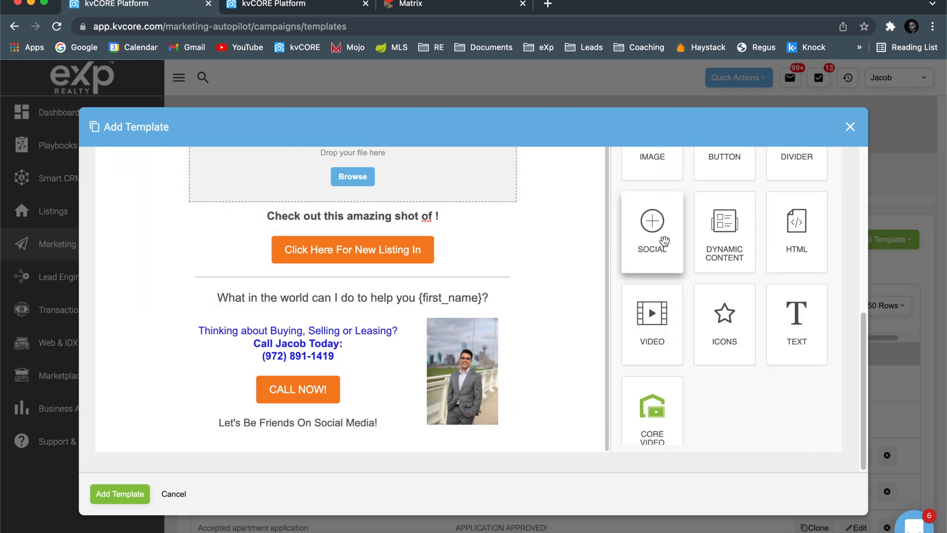
scroll(748, 299, up, 1)
scroll(748, 299, up, 3)
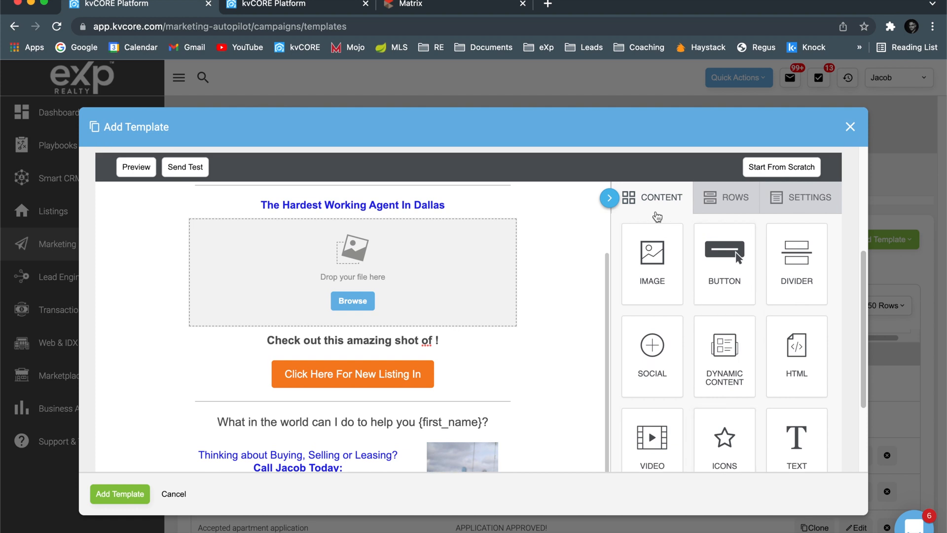
scroll(513, 359, down, 3)
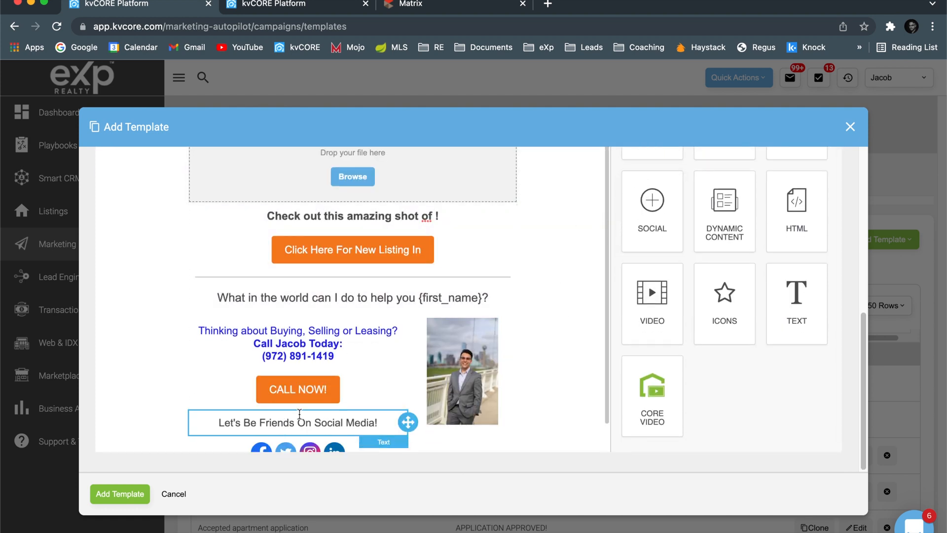
scroll(281, 419, down, 2)
Look through the extra icons available for the social block and try left alignment before restoring centre alignment.
click(276, 426)
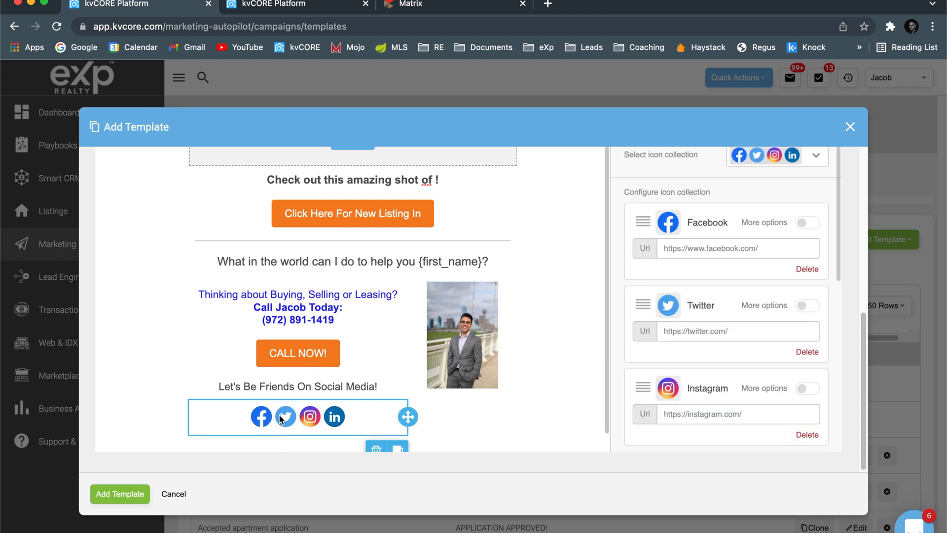
scroll(703, 347, down, 5)
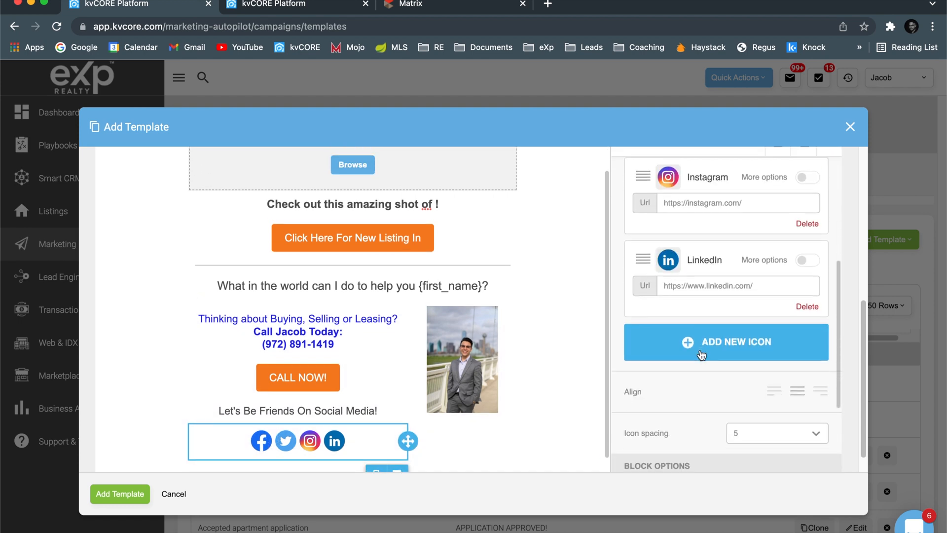
click(714, 333)
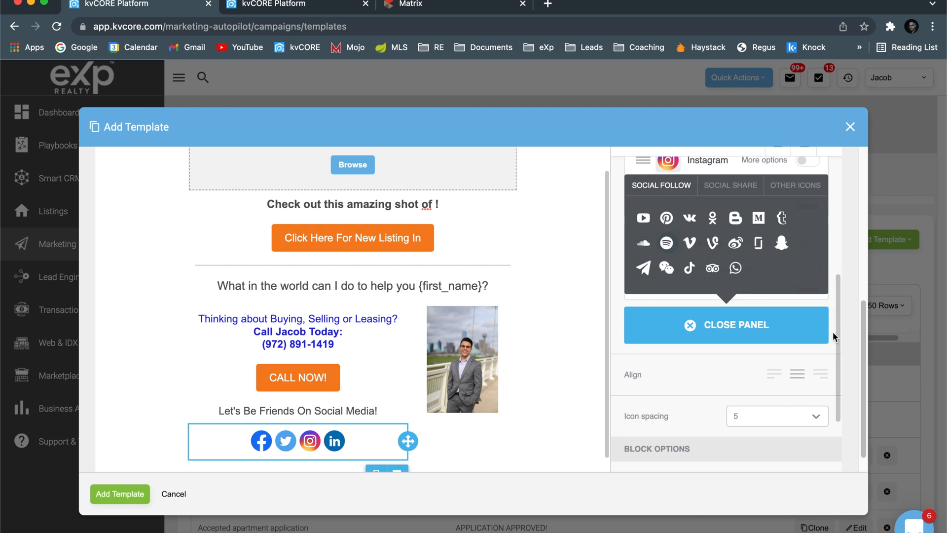
scroll(704, 375, down, 2)
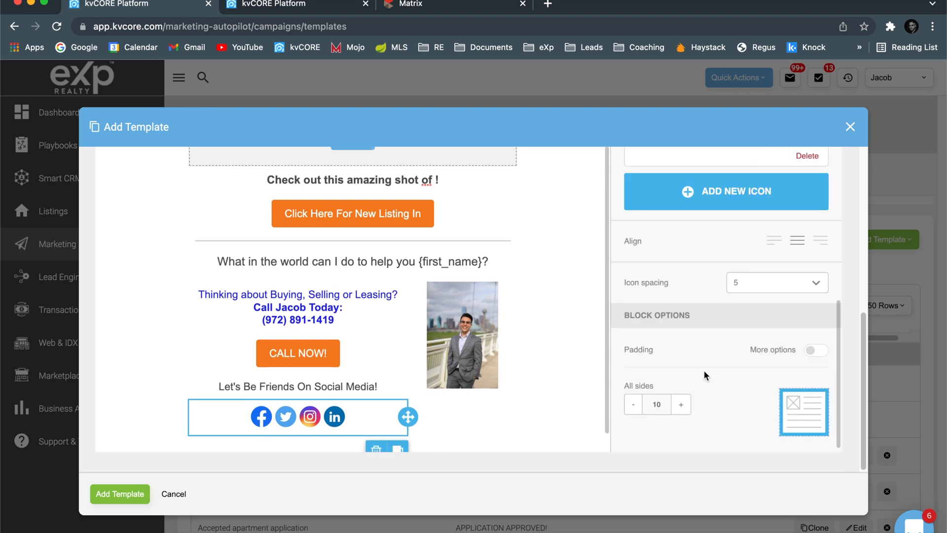
click(767, 244)
click(796, 241)
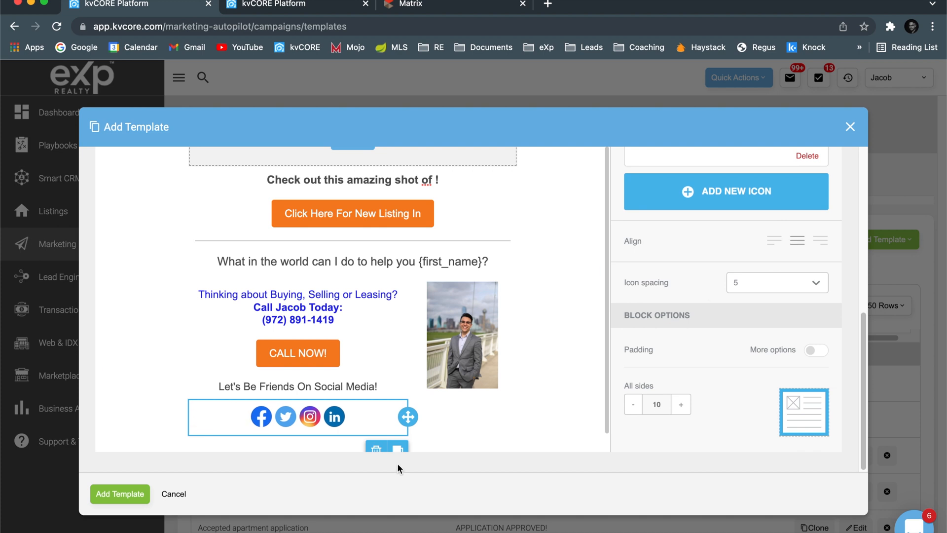
scroll(682, 252, up, 6)
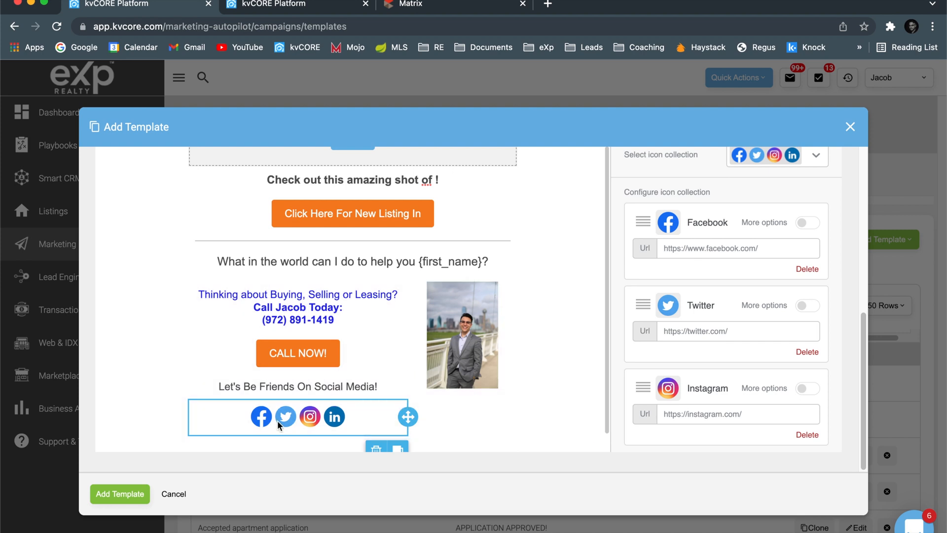
Enlarge the headshot image to 95% width.
click(440, 316)
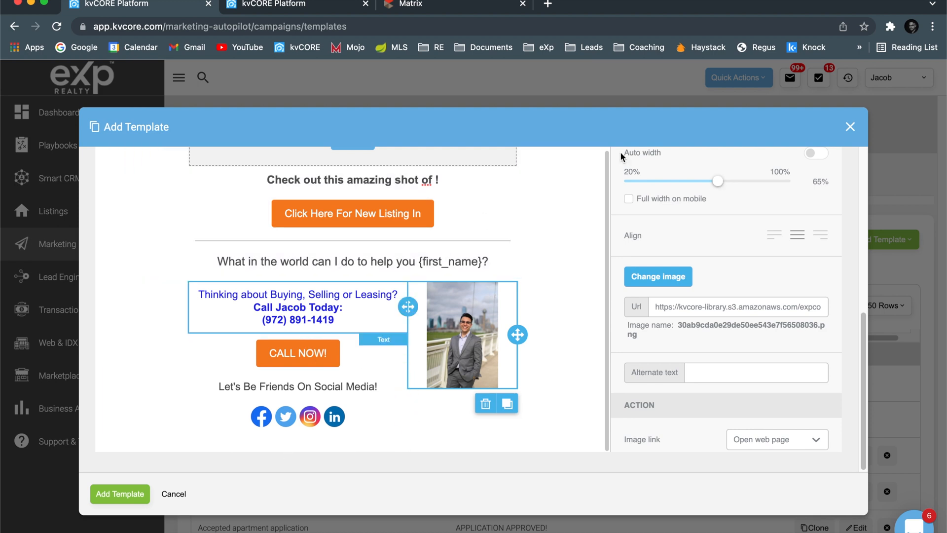
drag(719, 181, 788, 181)
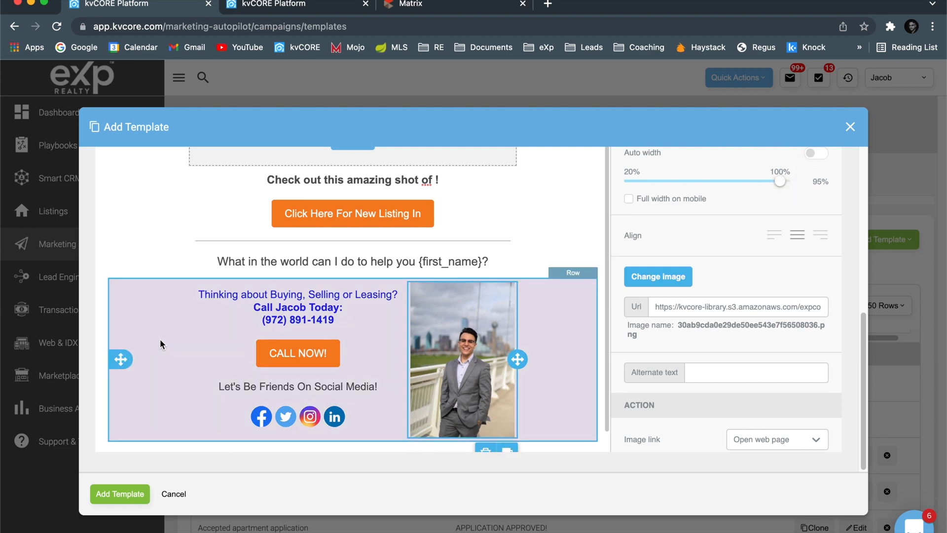
click(156, 339)
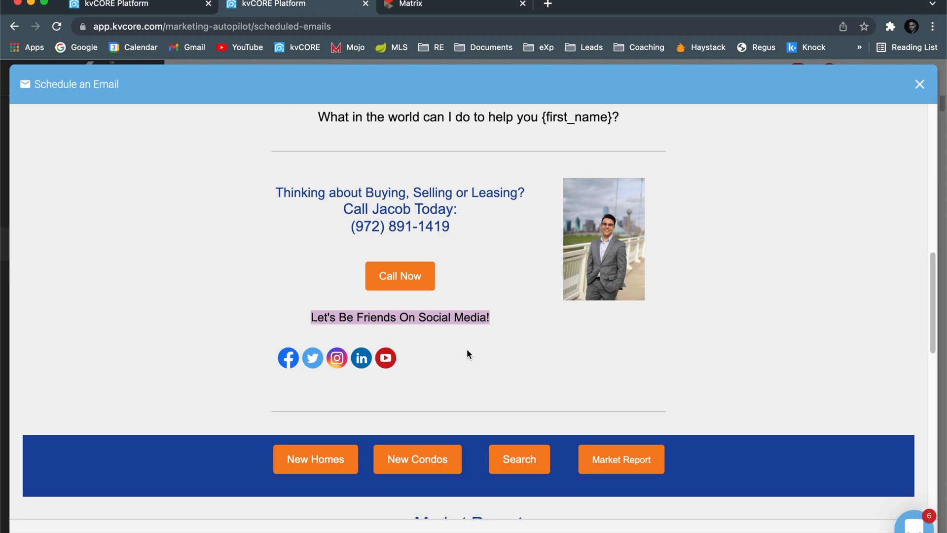
Add a row with four equal columns beneath the contact and headshot section, following the button row in the sent email.
scroll(468, 354, down, 5)
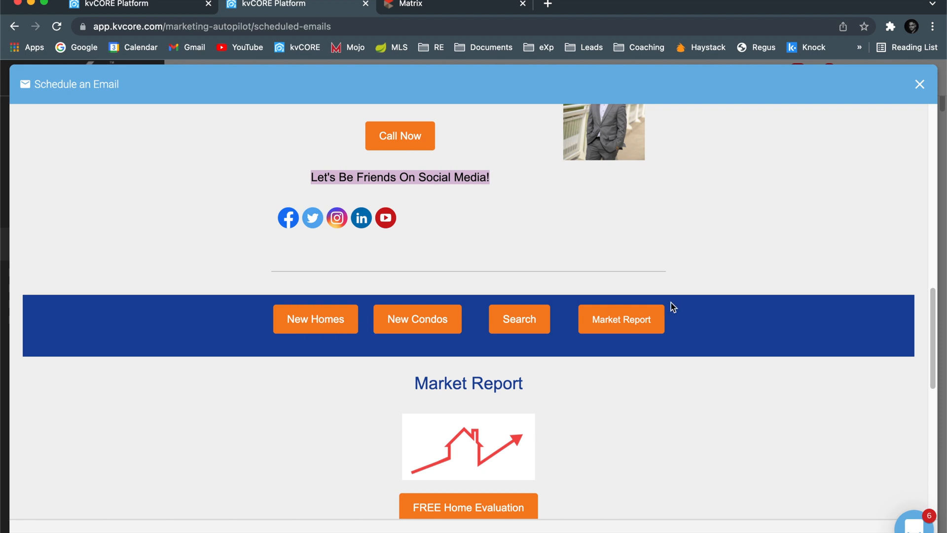
click(99, 5)
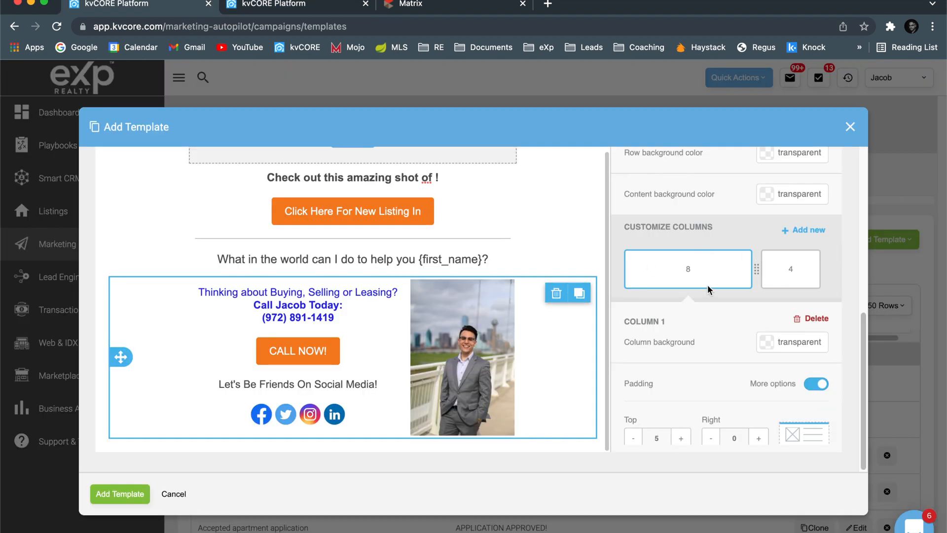
click(531, 254)
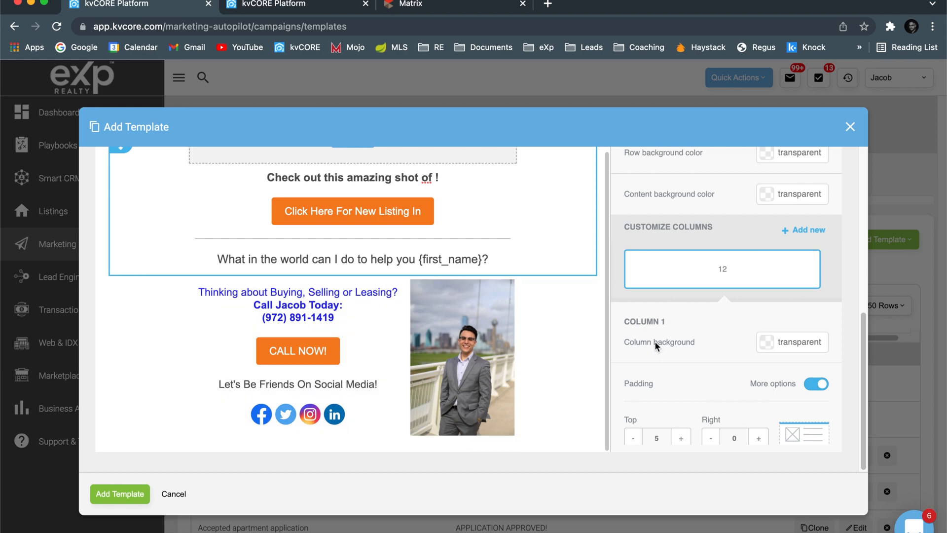
scroll(656, 341, up, 2)
scroll(656, 341, up, 2)
click(653, 217)
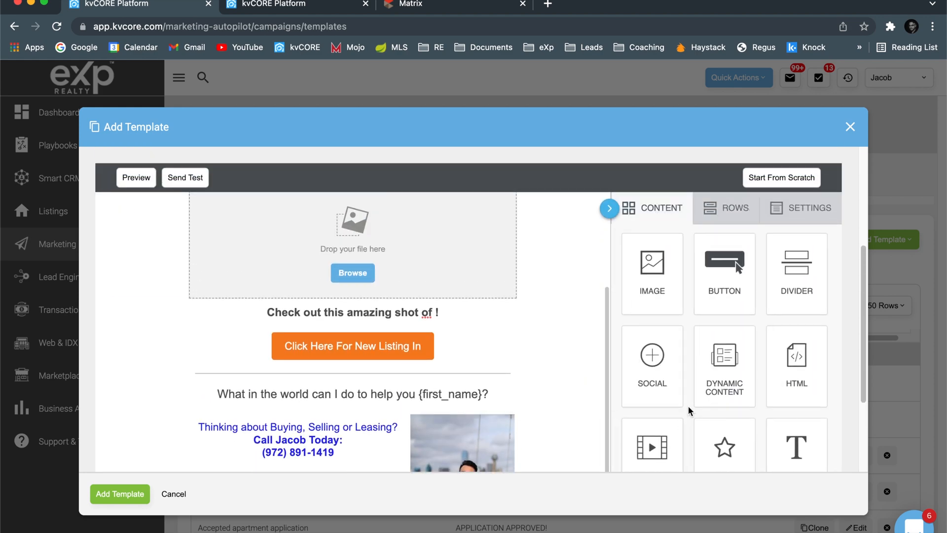
scroll(646, 416, down, 4)
scroll(635, 339, up, 4)
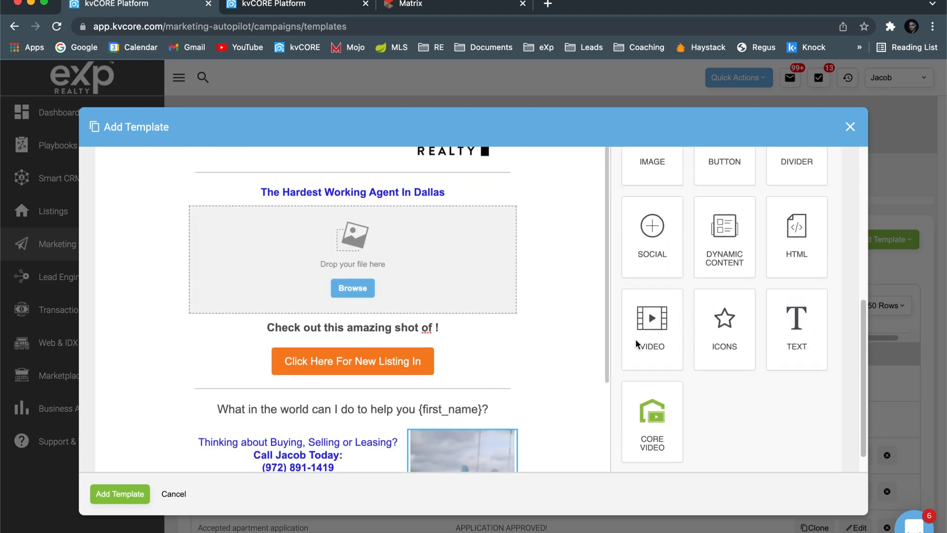
scroll(708, 217, up, 3)
click(722, 194)
scroll(715, 389, down, 5)
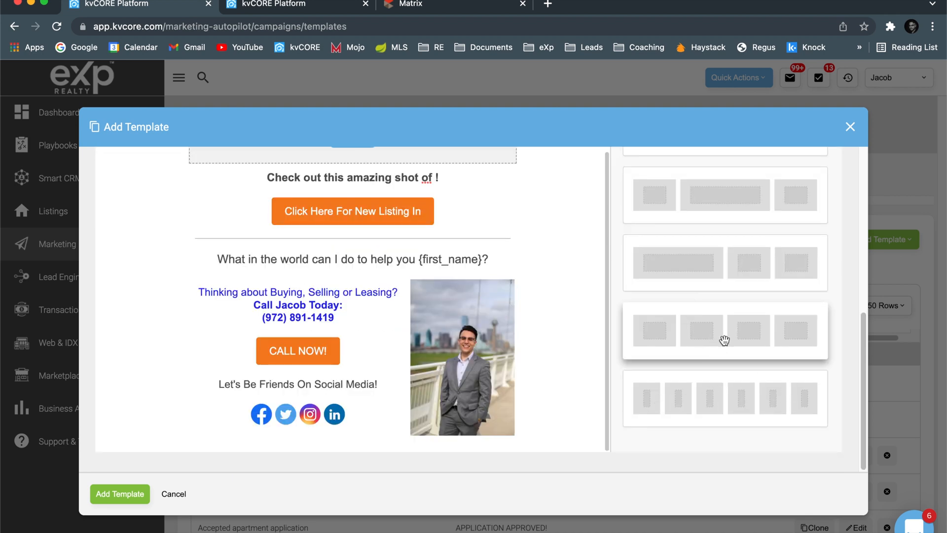
drag(721, 336, 372, 438)
Place a button in each of the four columns of the new row.
scroll(631, 267, up, 2)
scroll(643, 243, up, 6)
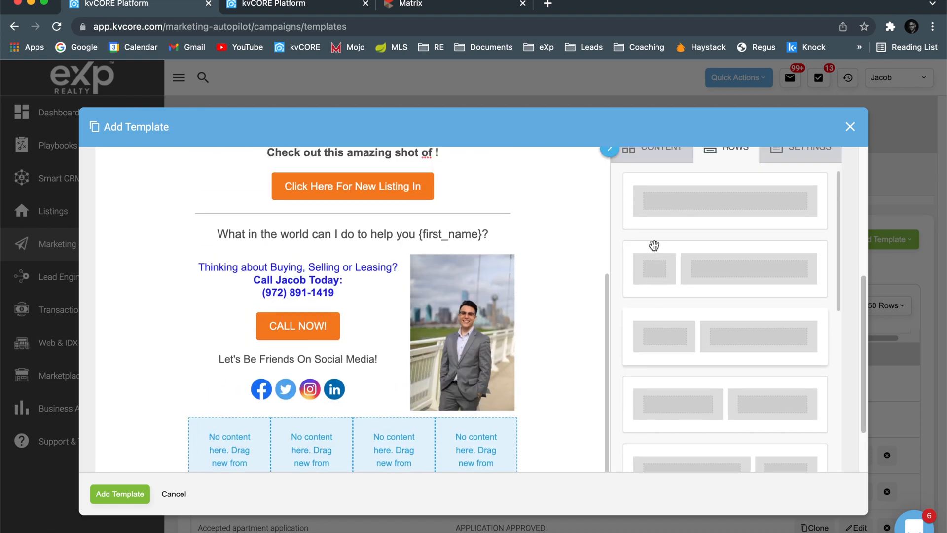
click(661, 210)
scroll(673, 362, down, 3)
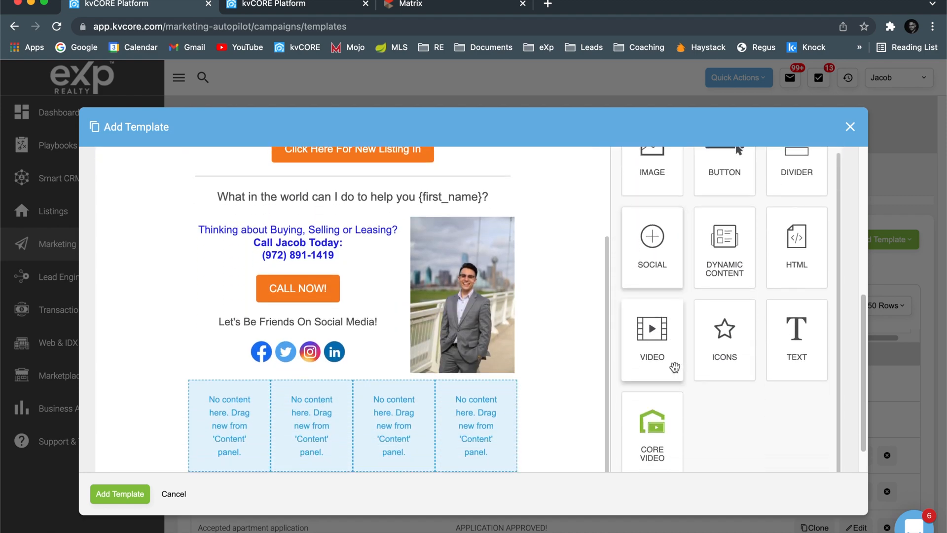
scroll(674, 367, down, 2)
drag(722, 154, 232, 380)
scroll(647, 347, up, 4)
drag(713, 248, 476, 459)
scroll(531, 353, down, 2)
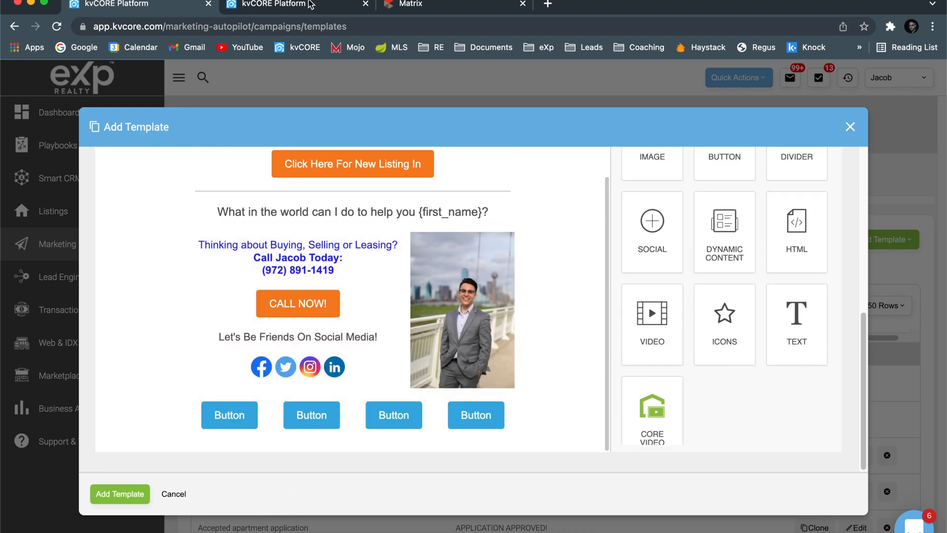
Label the four buttons "New Homes", "New Condos", "Search" and "Market Report", matching the sent email.
click(298, 4)
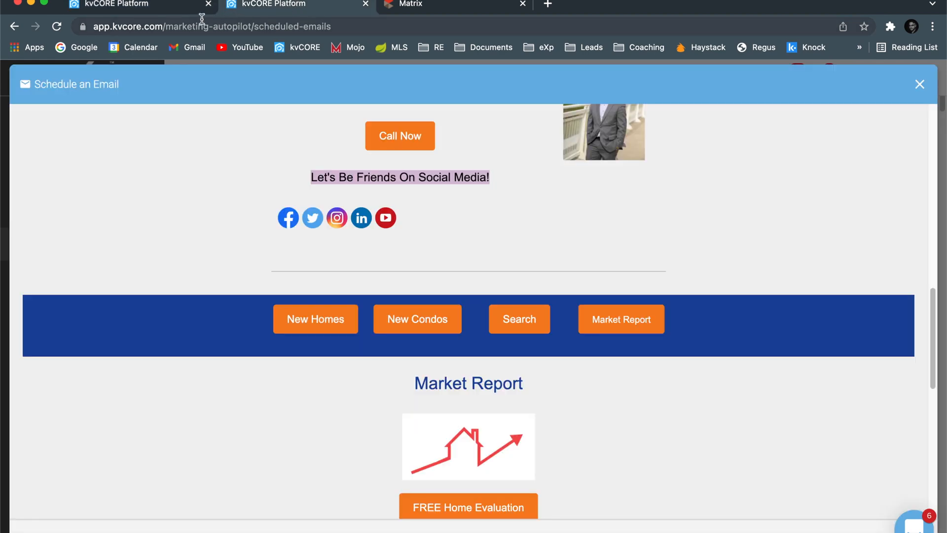
click(101, 6)
double_click(220, 415)
text(New Homes)
double_click(311, 415)
text(New Condos)
double_click(389, 414)
text(Search)
double_click(471, 415)
text(Market Report)
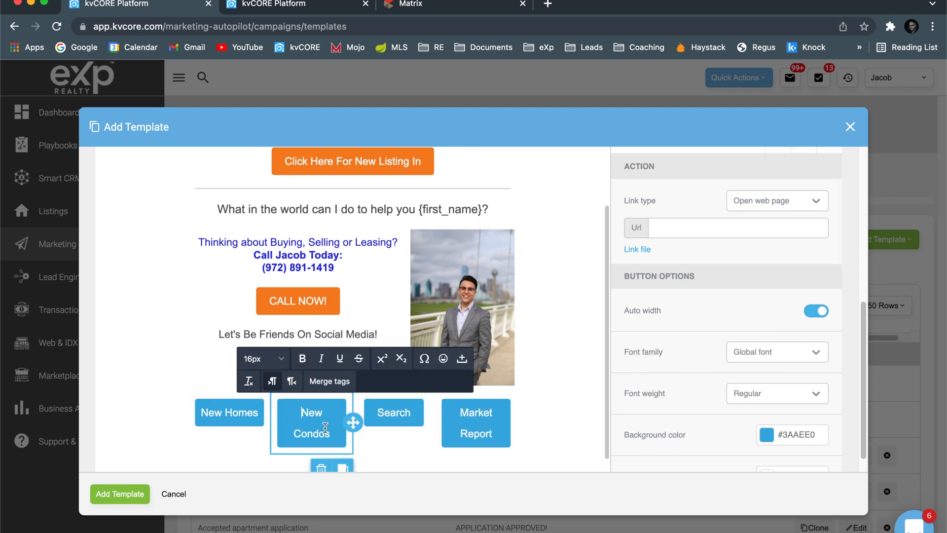
Use uniform content padding of 5 on all sides for the New Condos and Market Report buttons.
scroll(755, 394, down, 5)
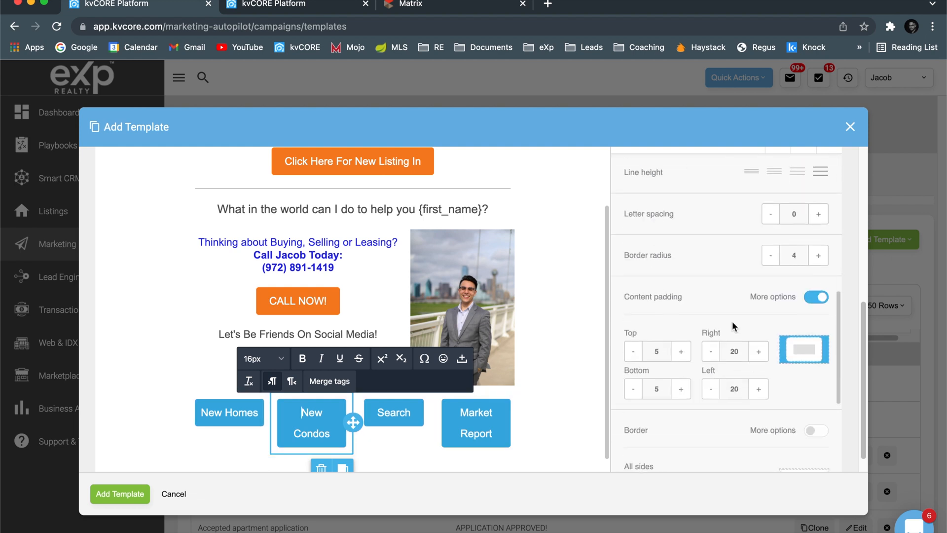
click(795, 298)
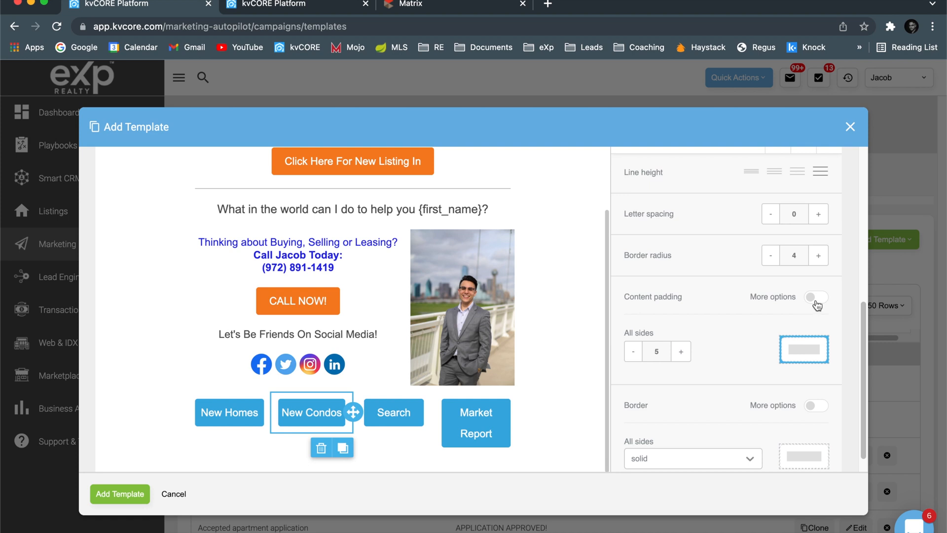
click(482, 425)
scroll(744, 386, down, 10)
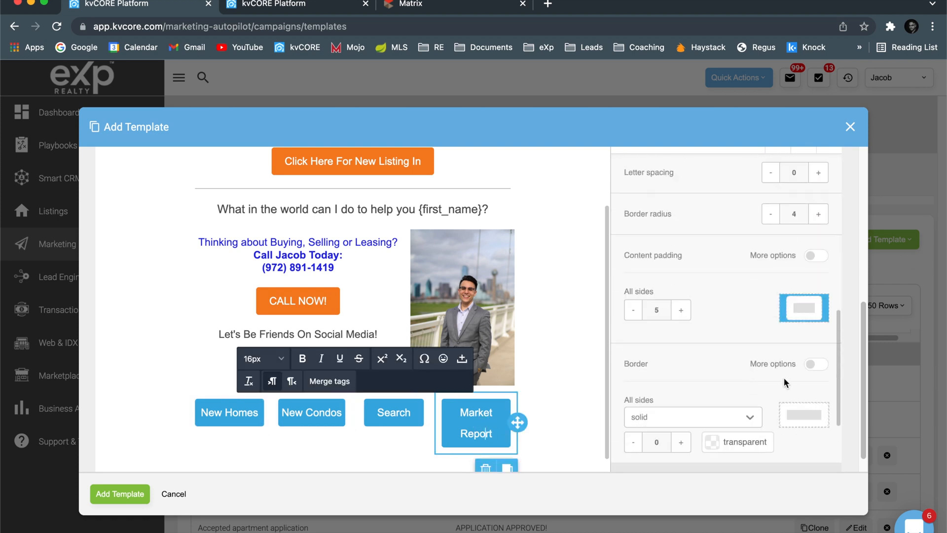
scroll(784, 378, down, 3)
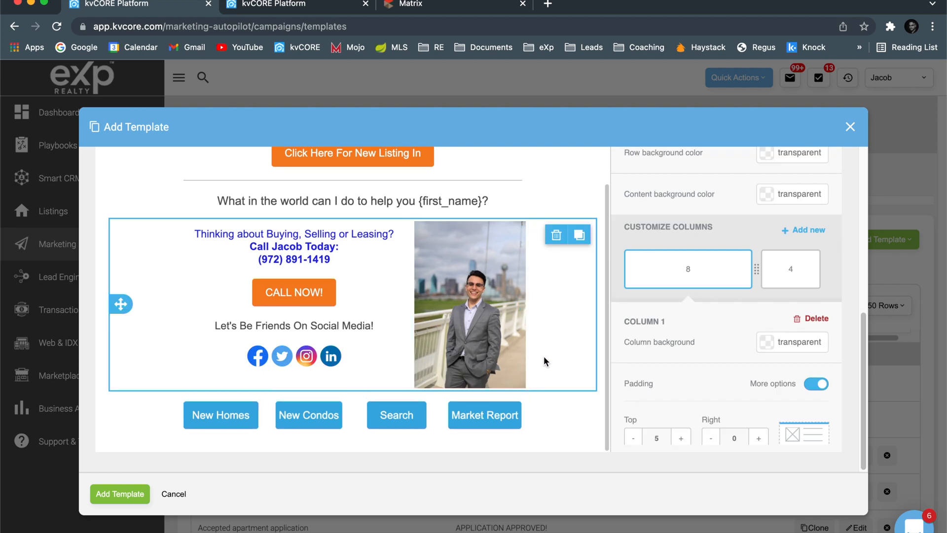
Widen the template's content area to 550px.
click(472, 420)
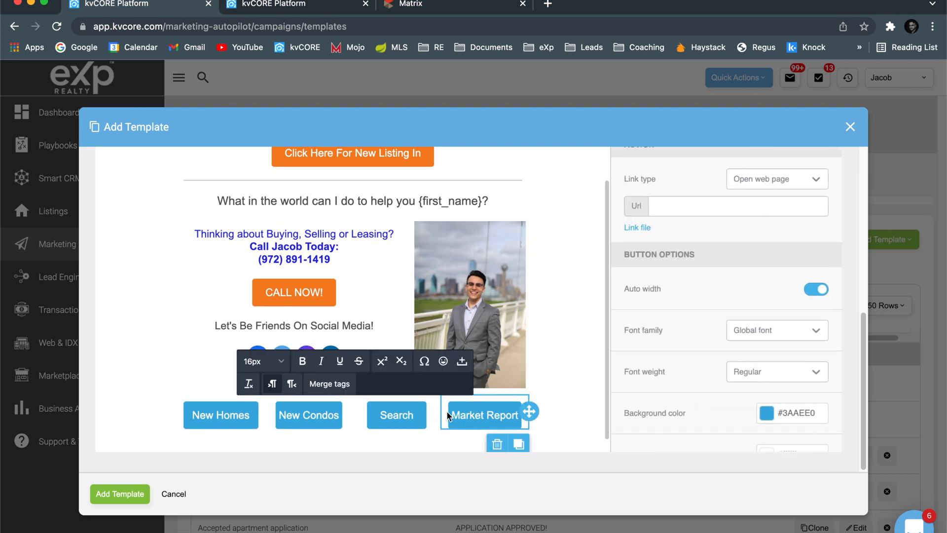
scroll(591, 309, up, 10)
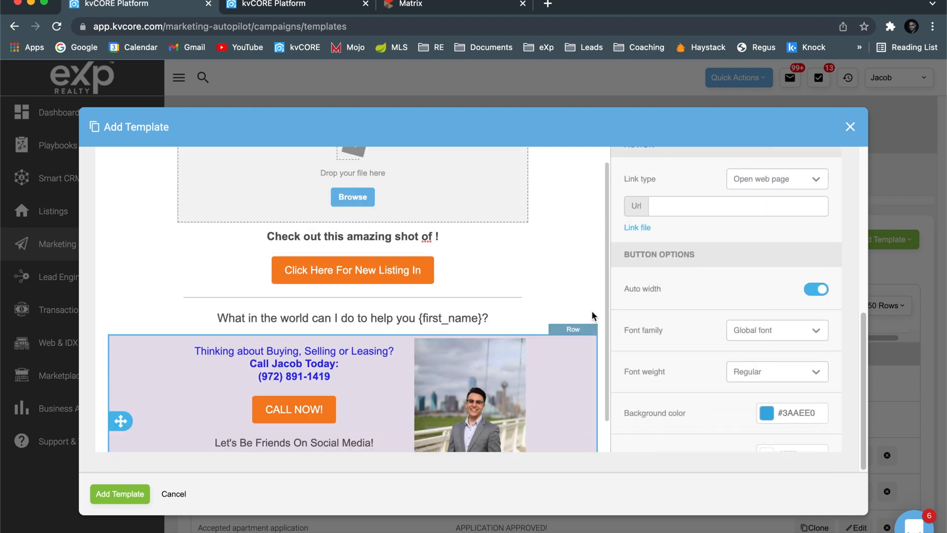
scroll(688, 303, down, 1)
scroll(686, 300, down, 3)
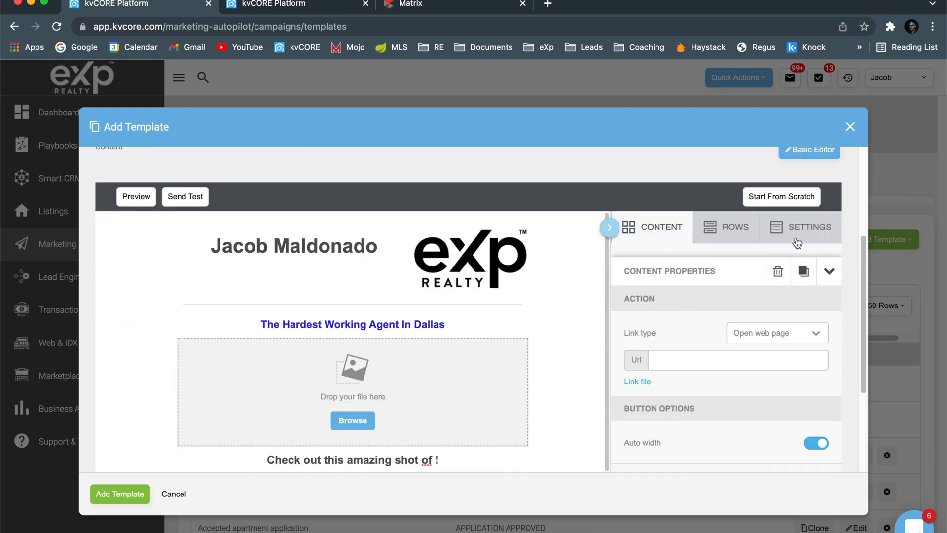
click(792, 237)
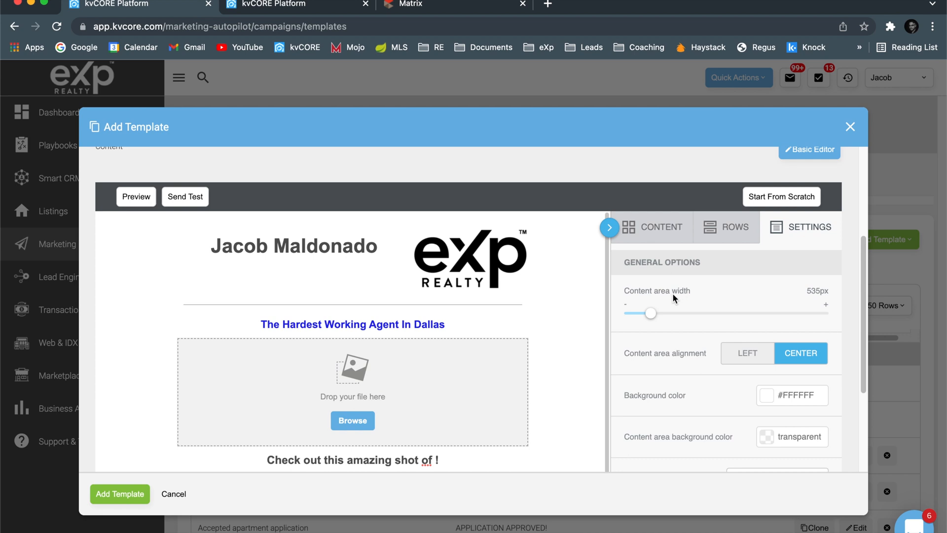
mouse_move(651, 313)
mouse_down()
mouse_move(641, 319)
mouse_move(659, 315)
mouse_up()
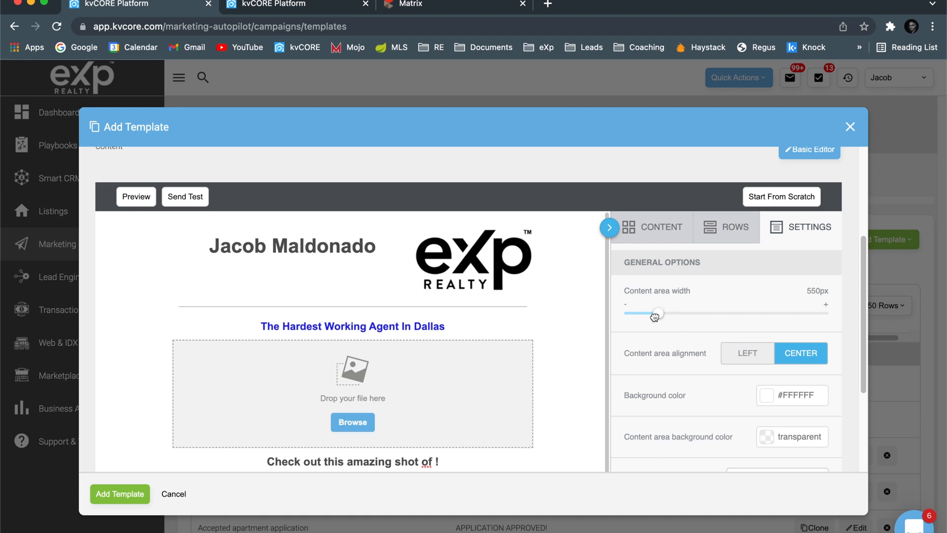
Try a manual 50% width on the Market Report button before restoring its auto width.
scroll(535, 355, down, 4)
scroll(536, 355, down, 3)
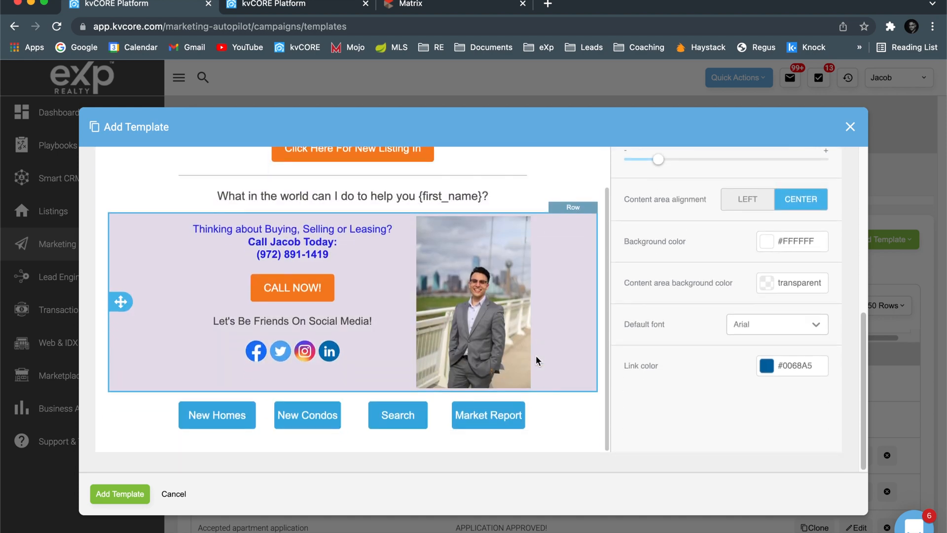
click(485, 416)
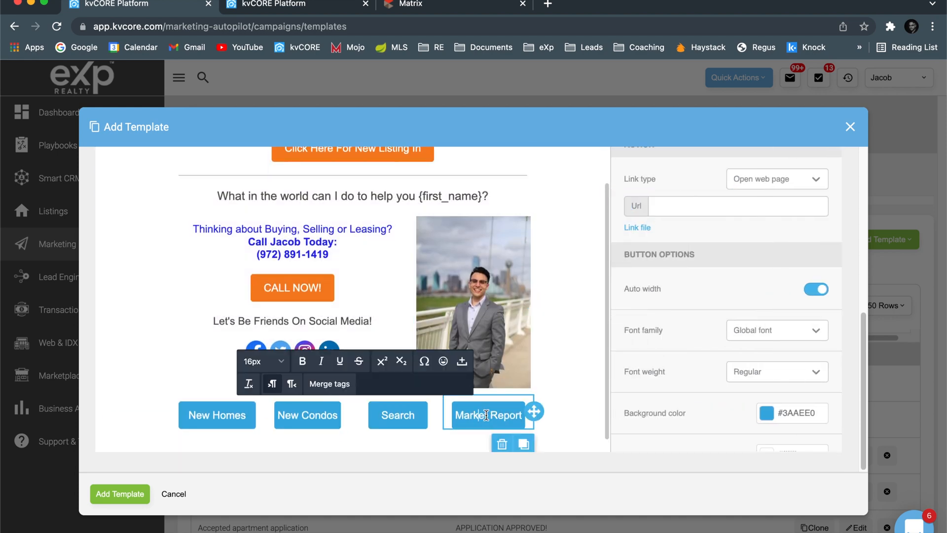
click(817, 290)
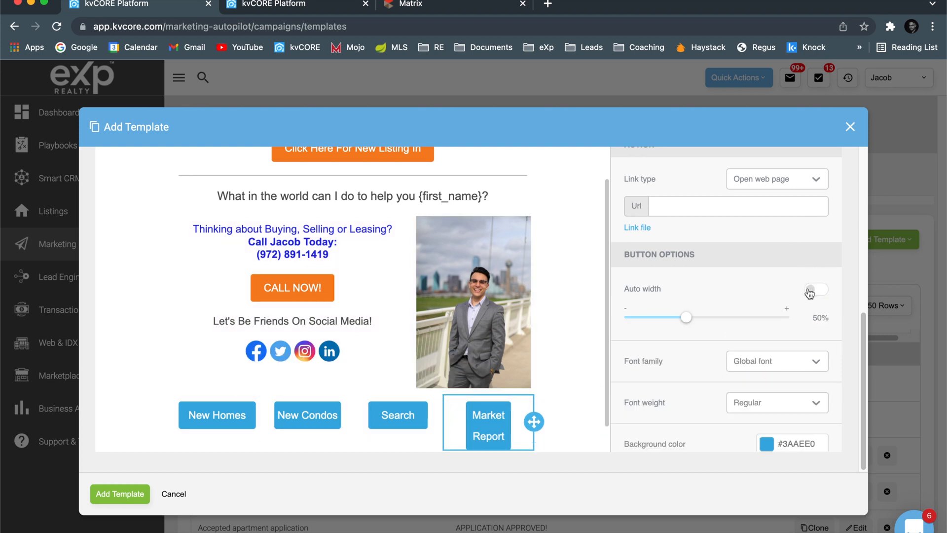
click(813, 292)
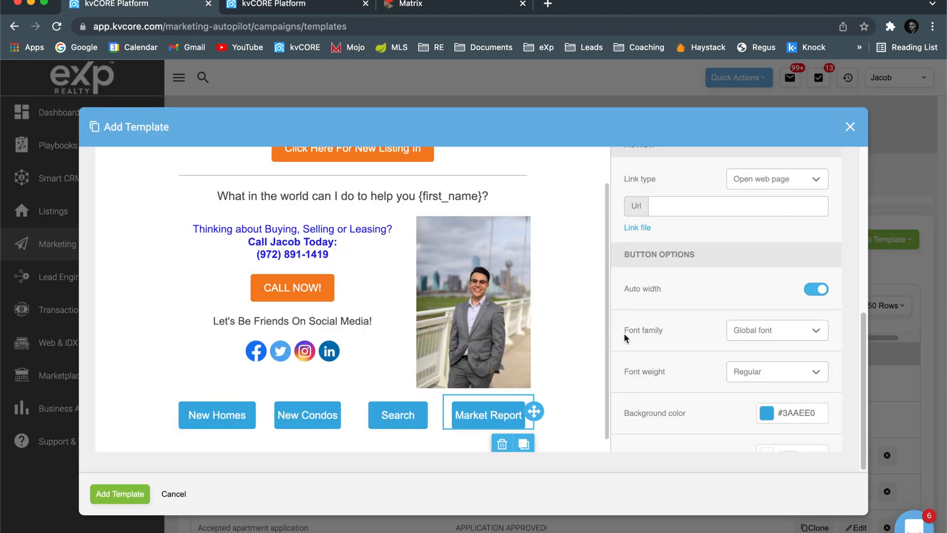
scroll(636, 333, down, 5)
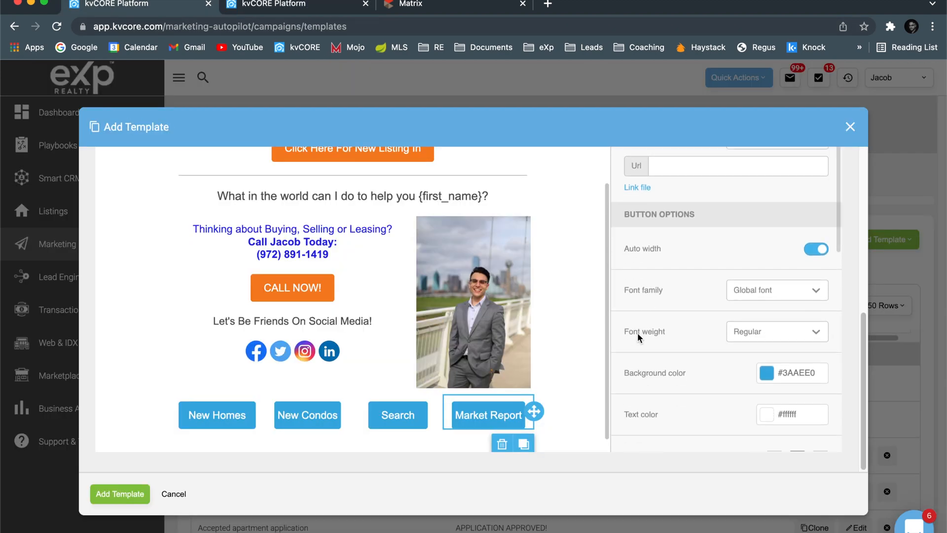
Set the four-button row's background color to orange #f5821f.
click(562, 413)
click(466, 412)
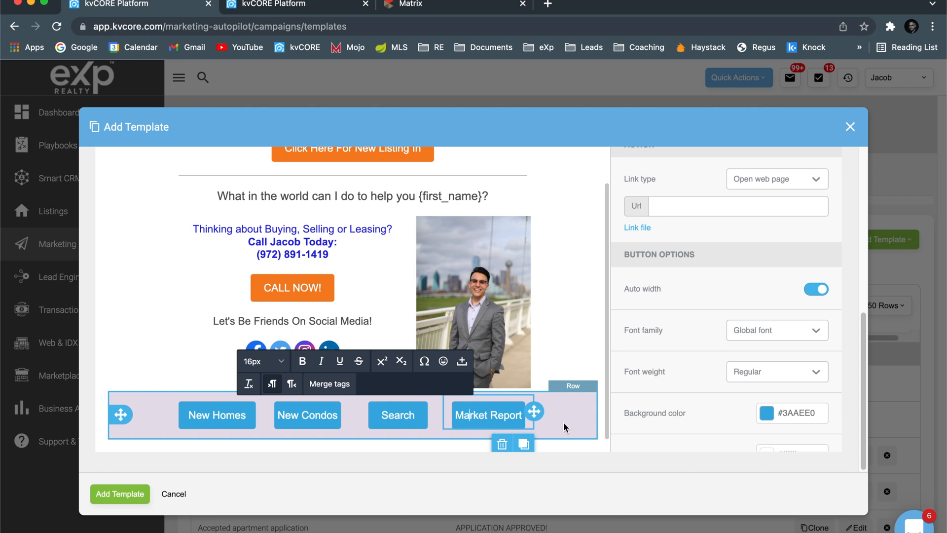
click(563, 422)
scroll(716, 362, down, 4)
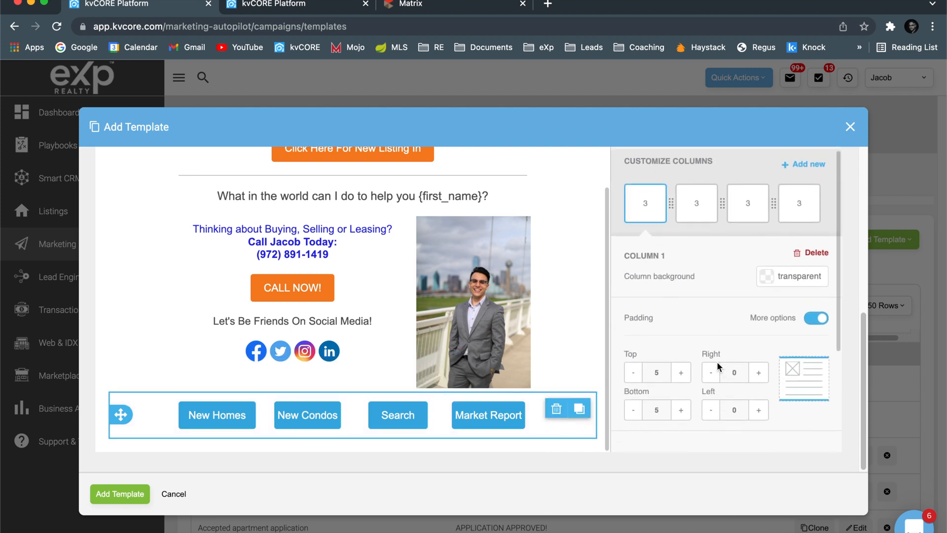
scroll(718, 362, down, 1)
scroll(642, 263, up, 4)
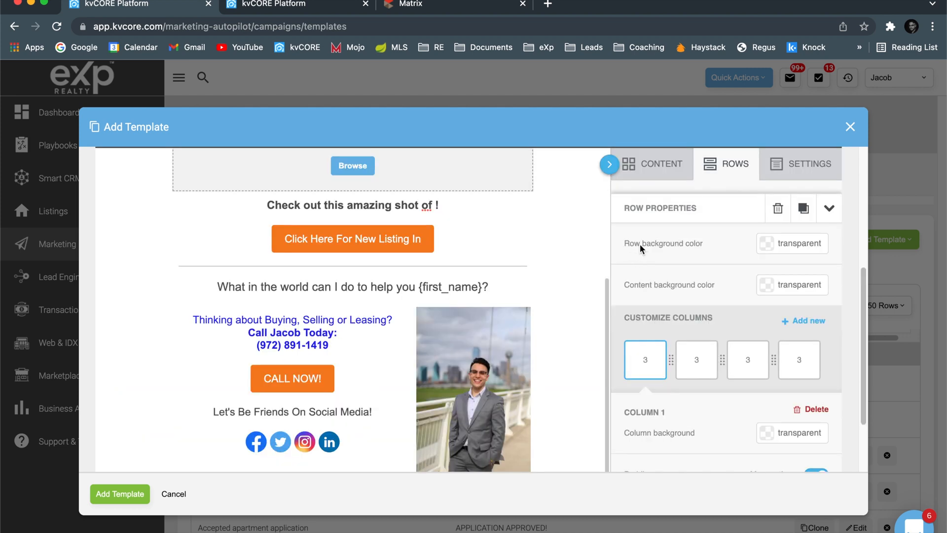
click(772, 245)
scroll(523, 390, down, 2)
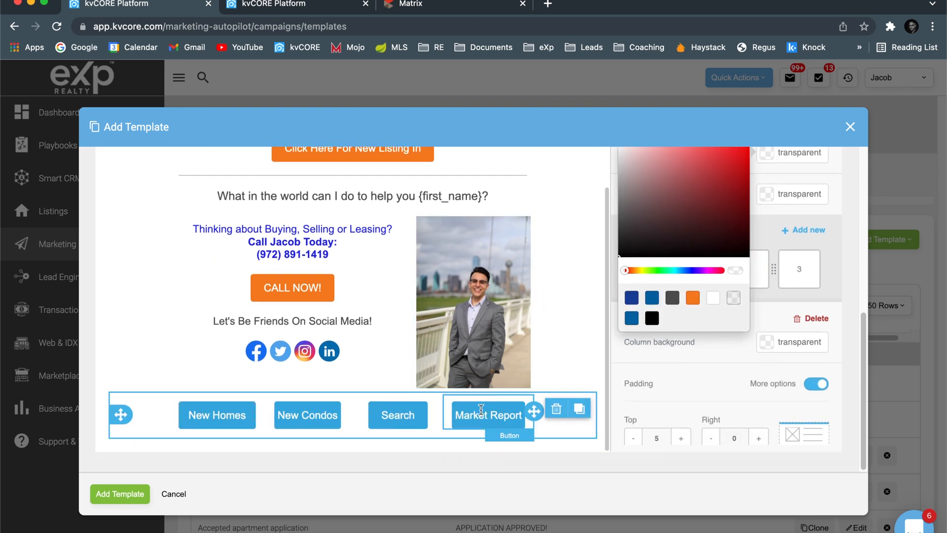
click(693, 298)
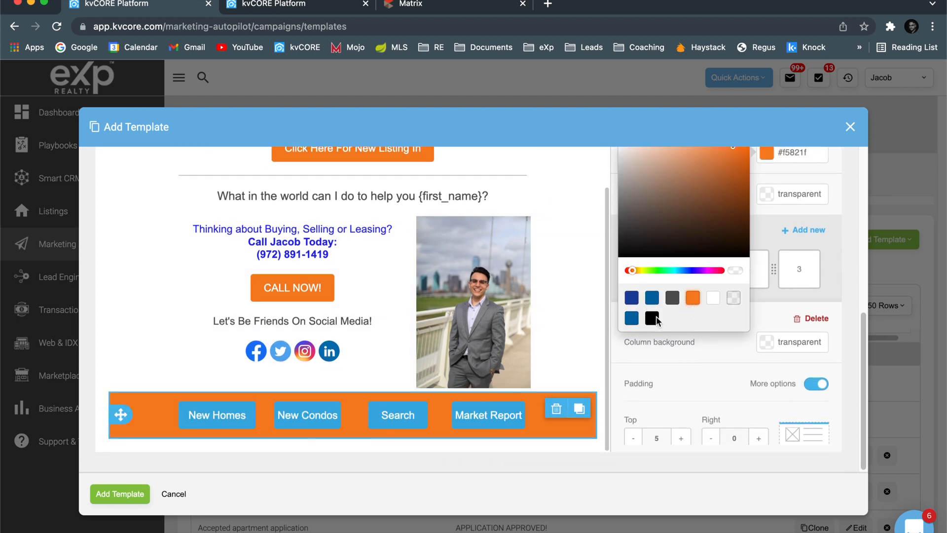
click(166, 352)
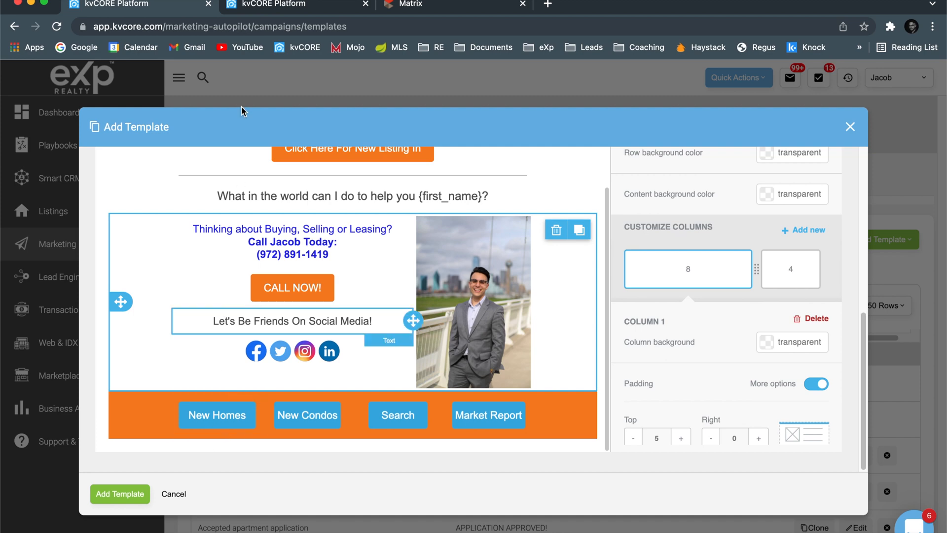
Check the button row in the previously sent email and select the template's New Homes button for linking.
click(252, 8)
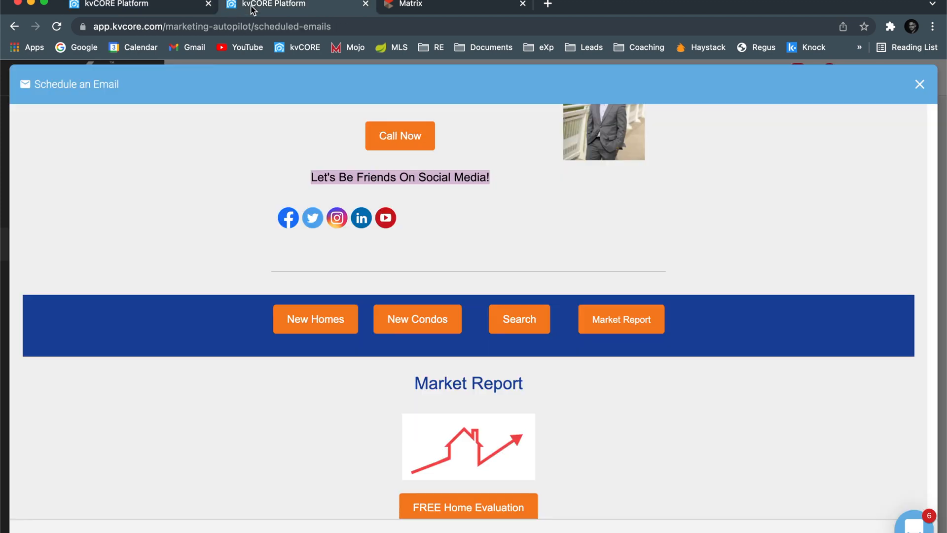
click(163, 10)
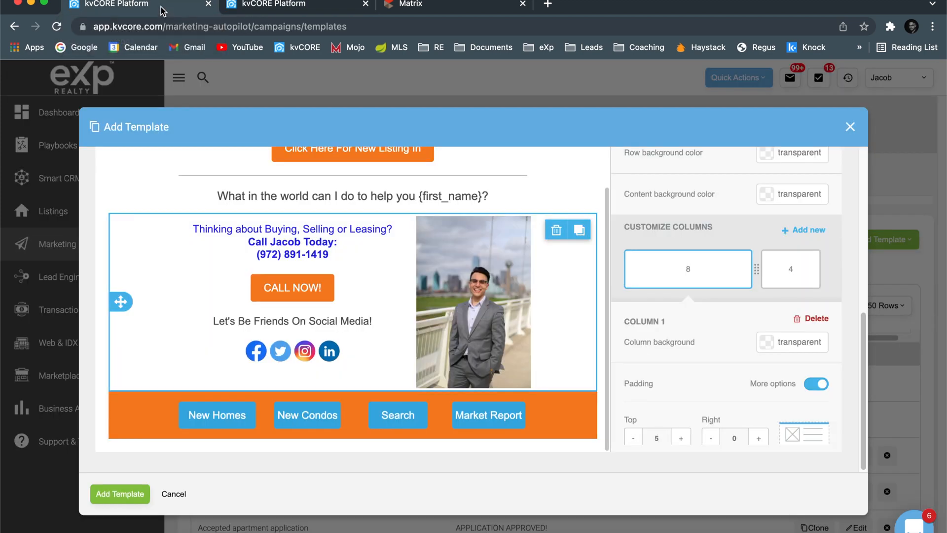
click(205, 420)
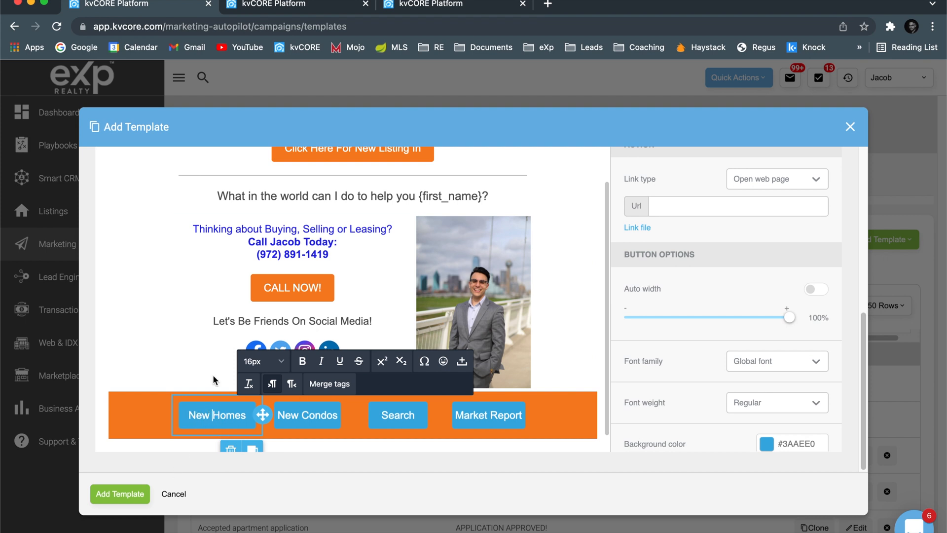
drag(191, 415, 242, 419)
click(211, 422)
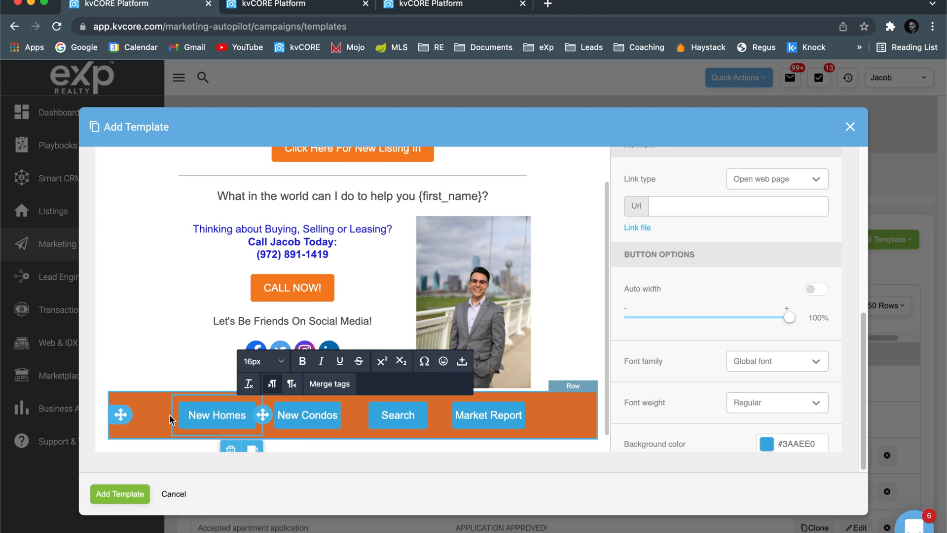
Start building an IDX Squeeze Page in the Lead Engine using the agent's exprealty.com domain.
click(436, 5)
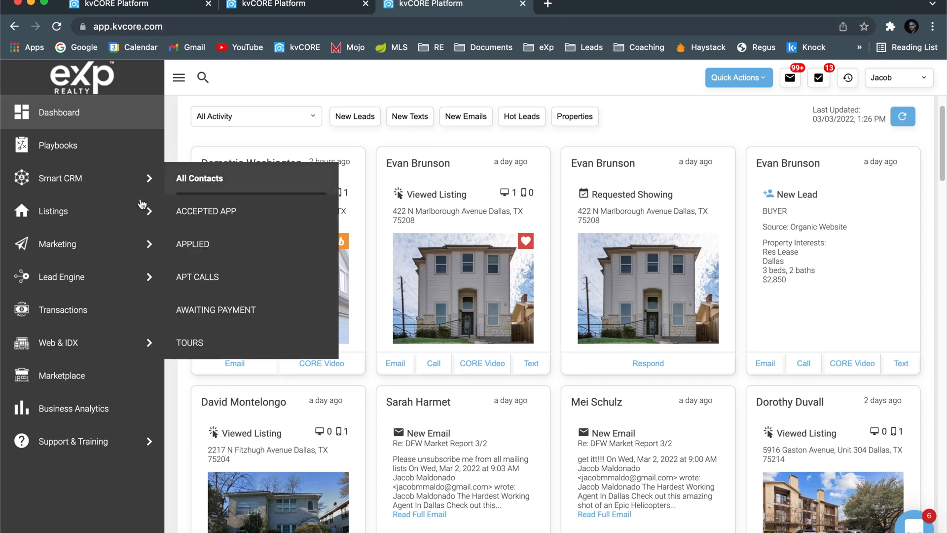
mouse_move(80, 281)
click(82, 282)
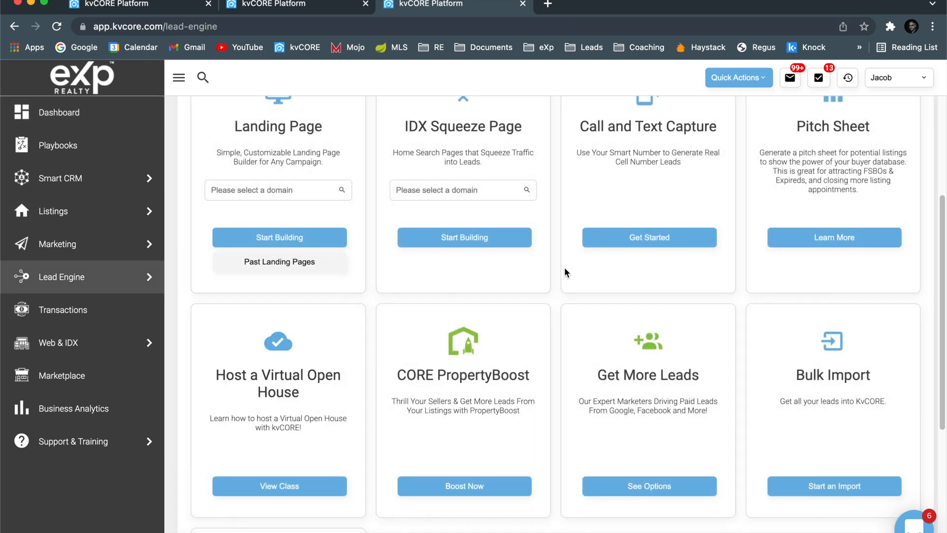
scroll(667, 396, up, 2)
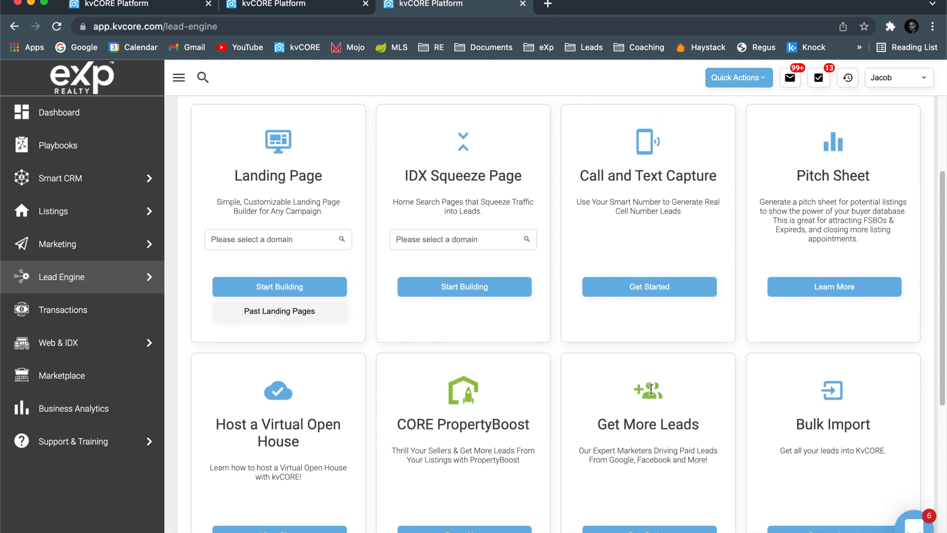
click(468, 242)
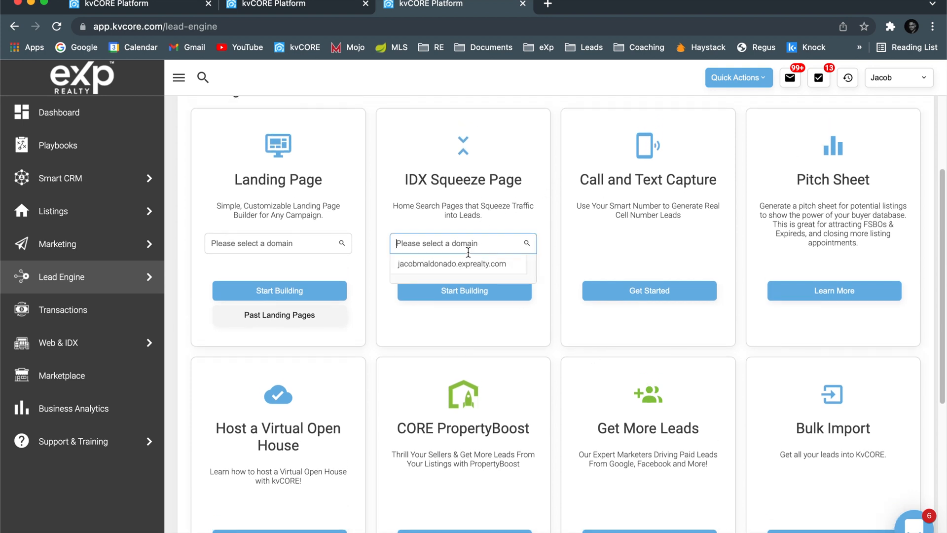
click(461, 259)
click(463, 291)
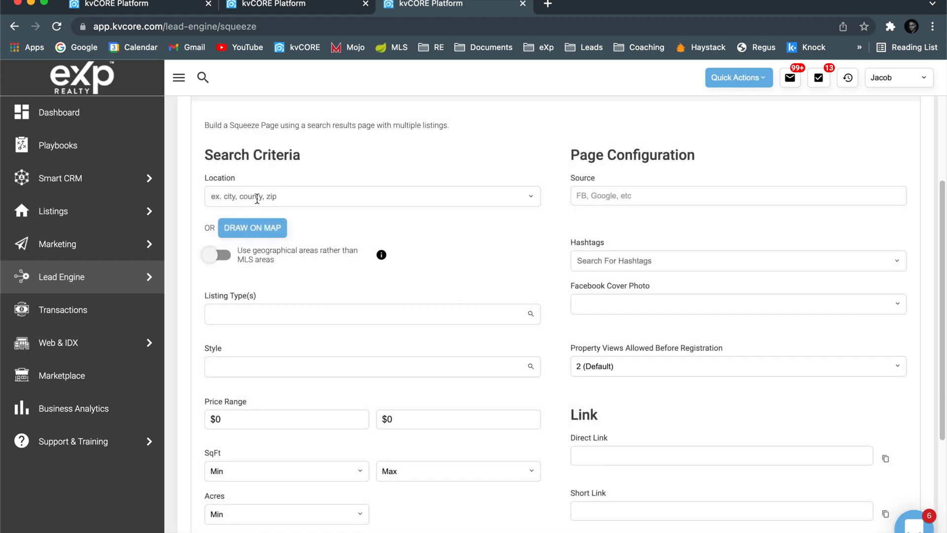
Set the squeeze page's search location to County : Dallas, TX.
click(257, 199)
text(dallas)
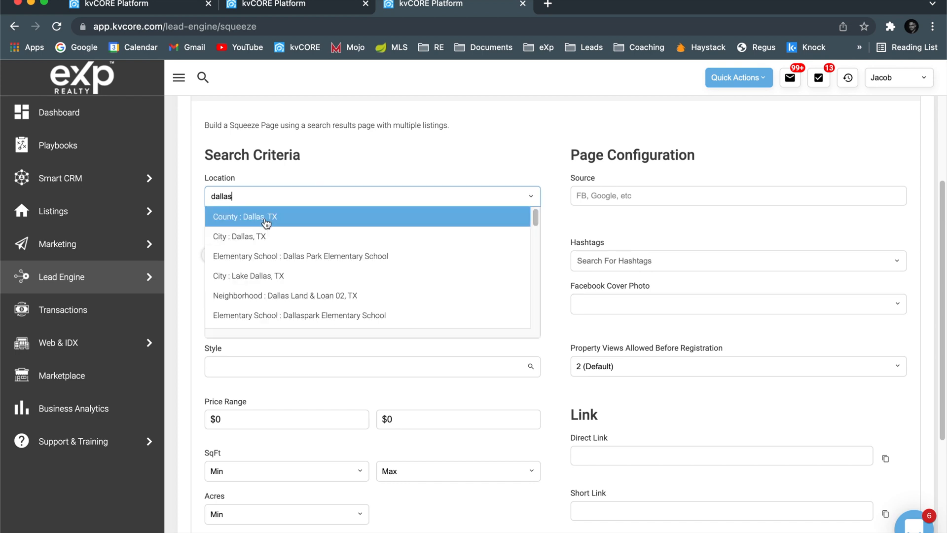
click(267, 223)
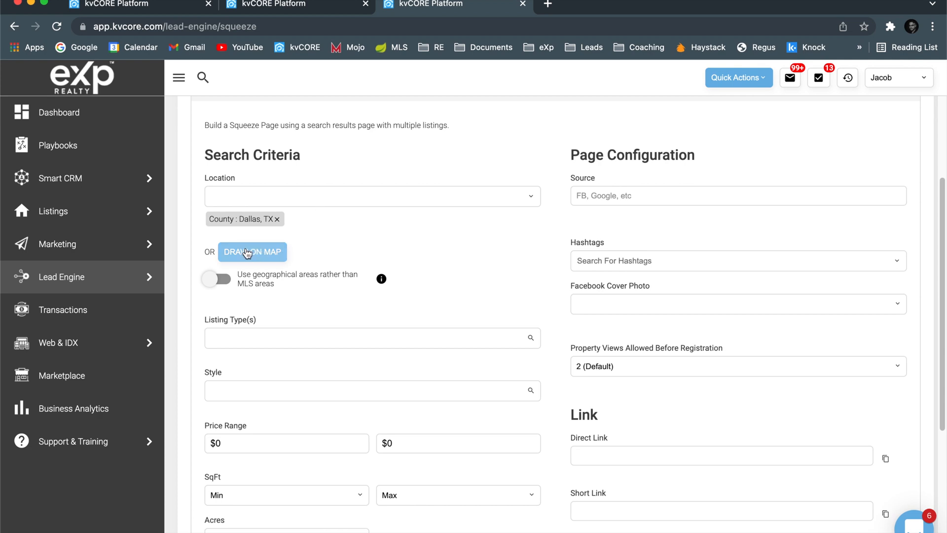
scroll(395, 268, down, 5)
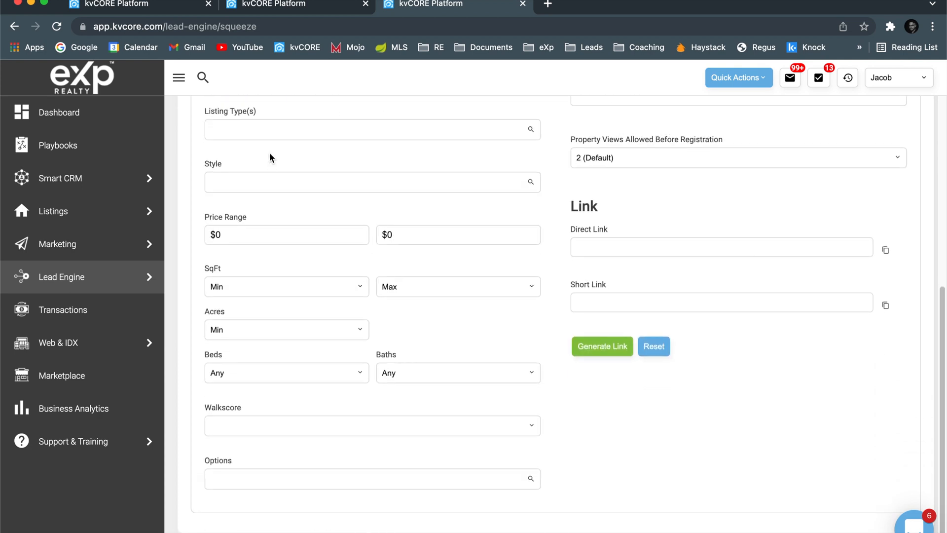
Set the squeeze page's listing type to Single Family and its style to Single Family Residence.
click(268, 132)
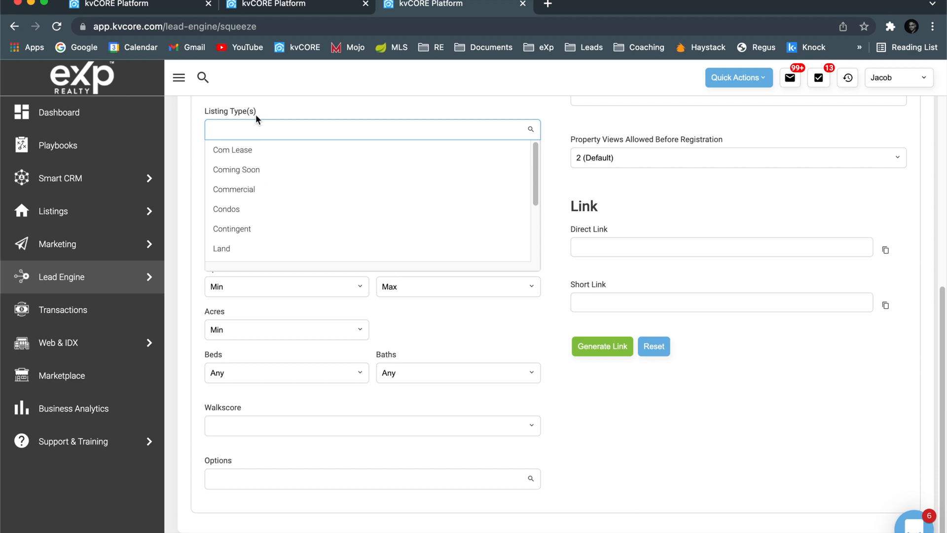
scroll(262, 202, down, 5)
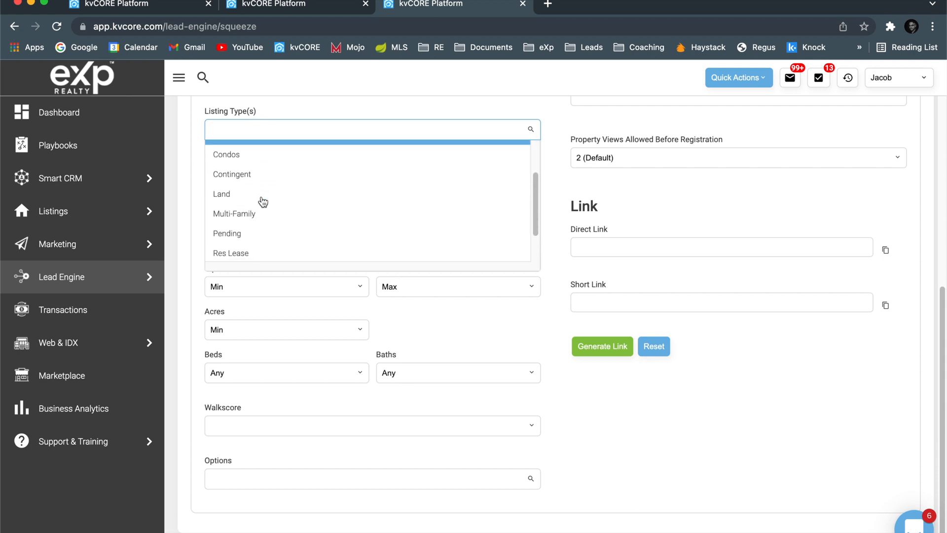
click(259, 230)
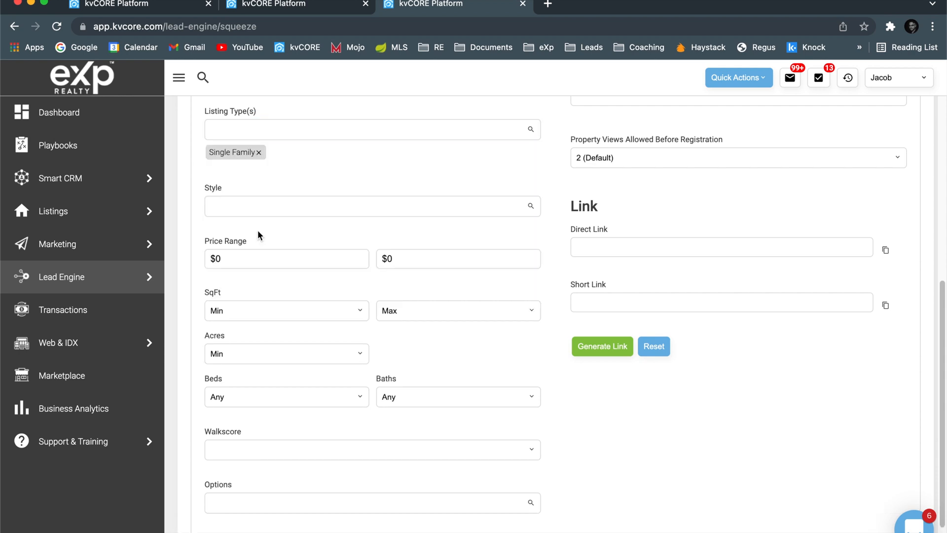
click(267, 212)
text(sing)
click(270, 233)
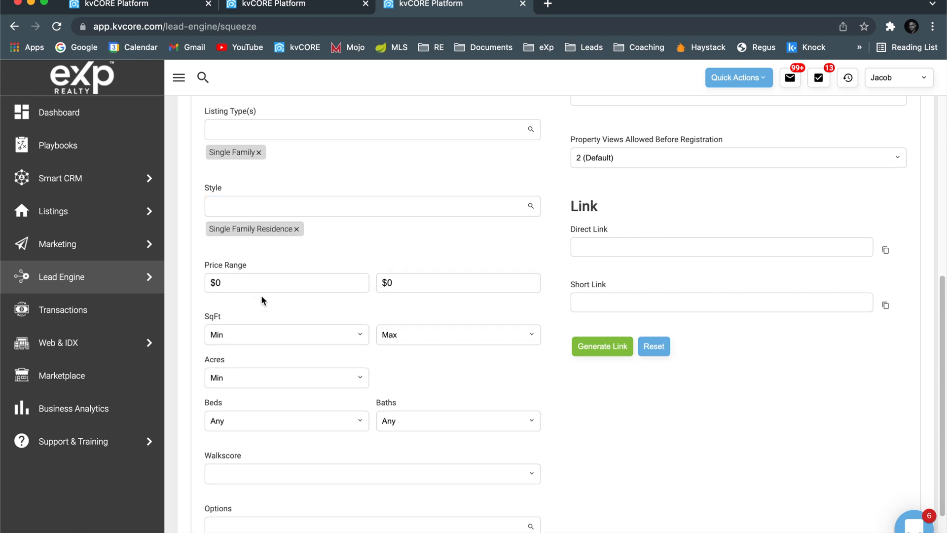
Limit the squeeze page search to Just Listed homes, and generate and copy its direct link.
scroll(261, 297, down, 3)
click(234, 461)
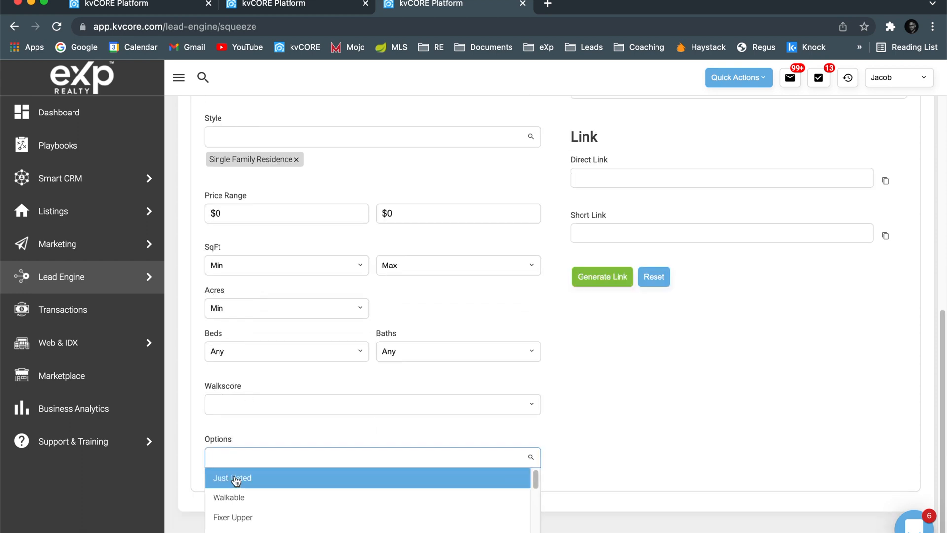
click(236, 478)
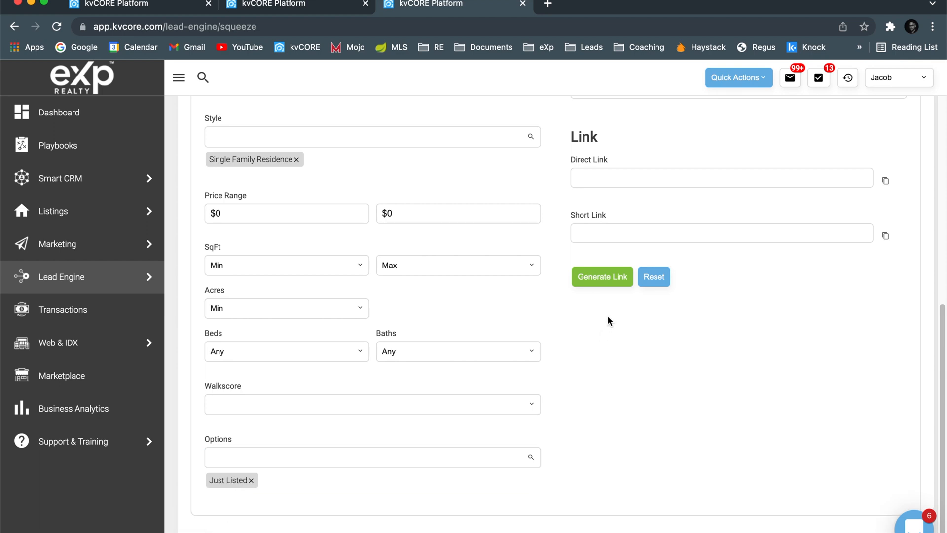
click(602, 280)
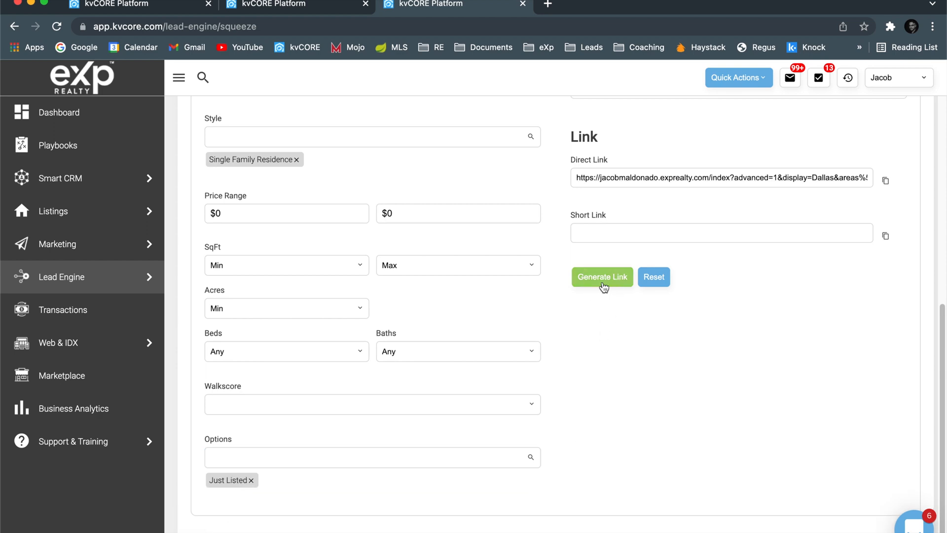
click(886, 184)
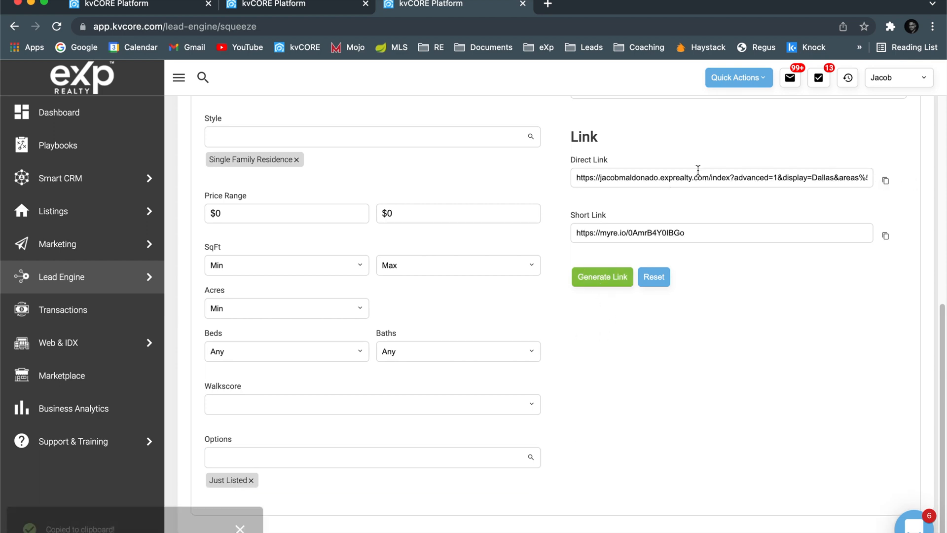
Open the copied squeeze page link in a new browser tab and review its just-listed Dallas County homes.
click(547, 5)
key(super+v)
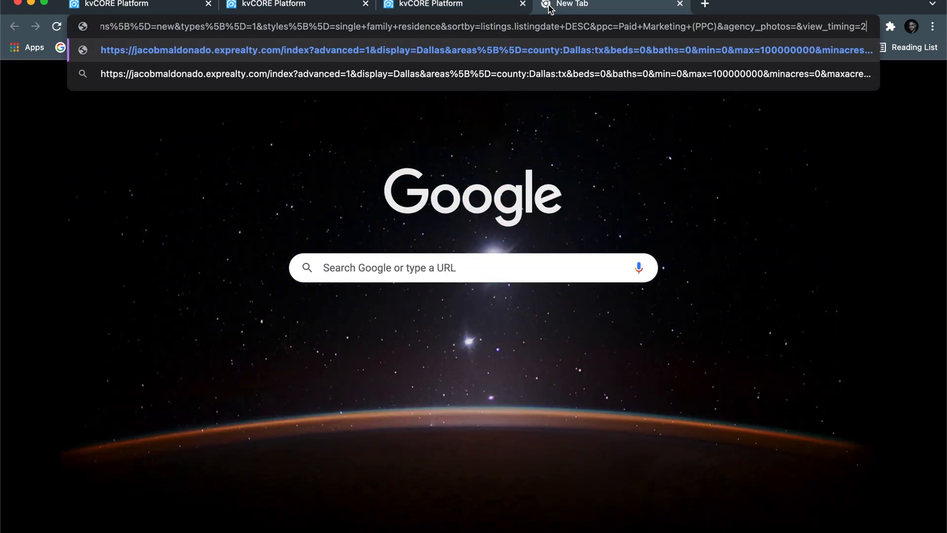
key(Return)
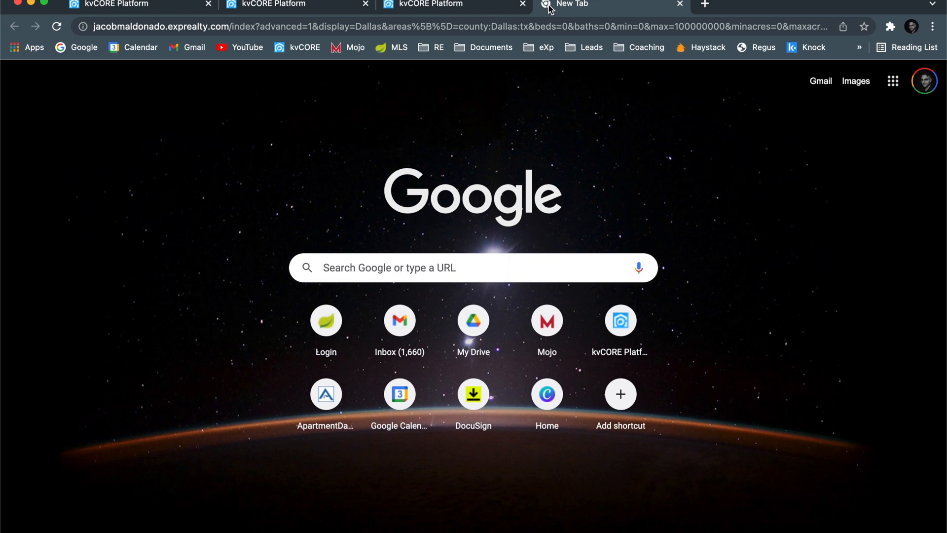
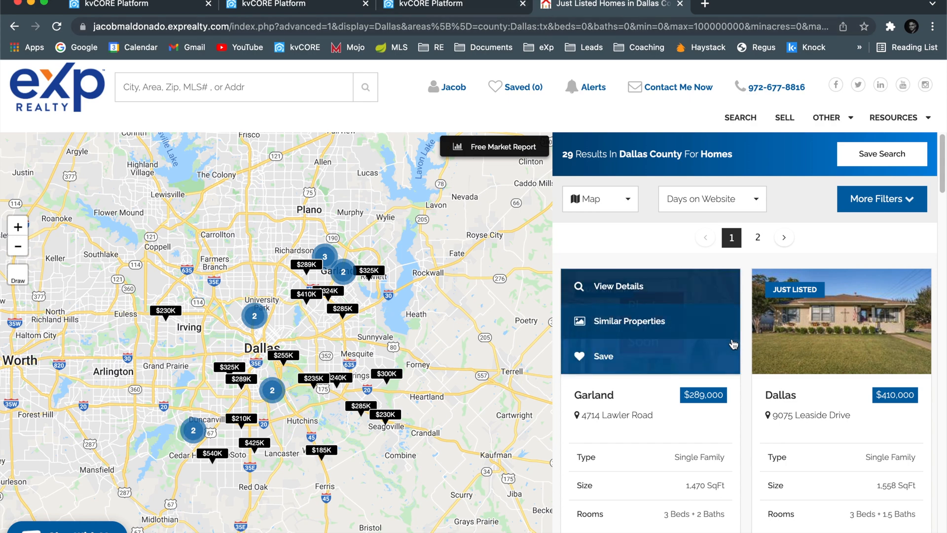
scroll(721, 336, down, 7)
scroll(721, 336, up, 4)
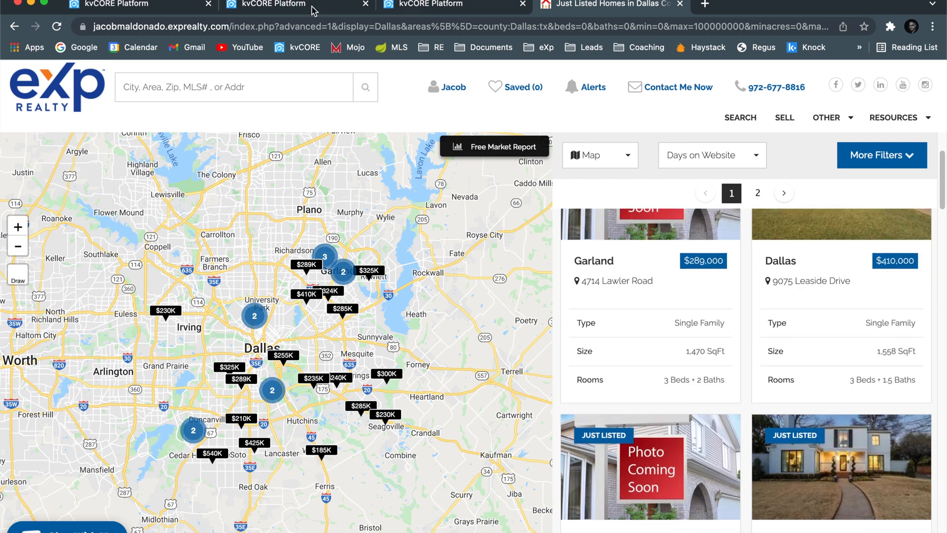
Paste the squeeze page's direct link as the web page URL of the template's New Homes button.
click(283, 7)
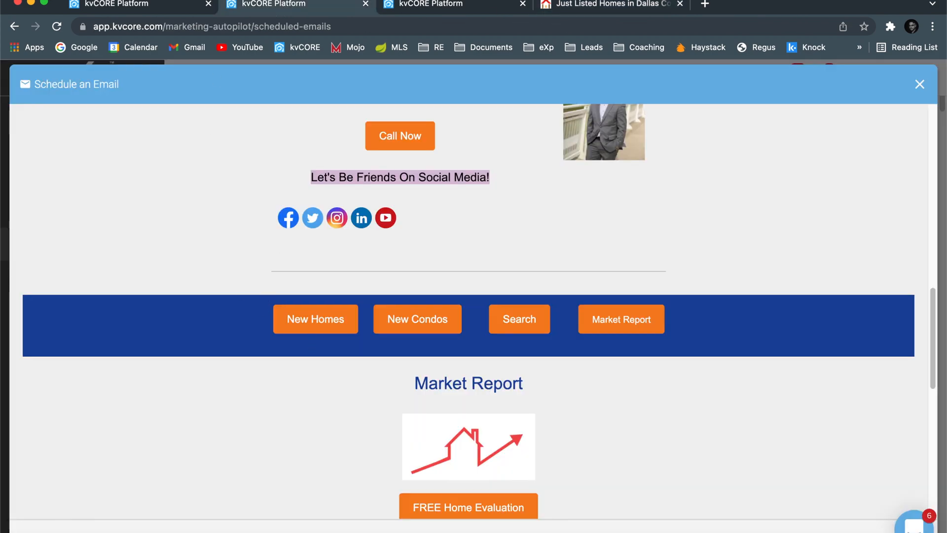
click(152, 7)
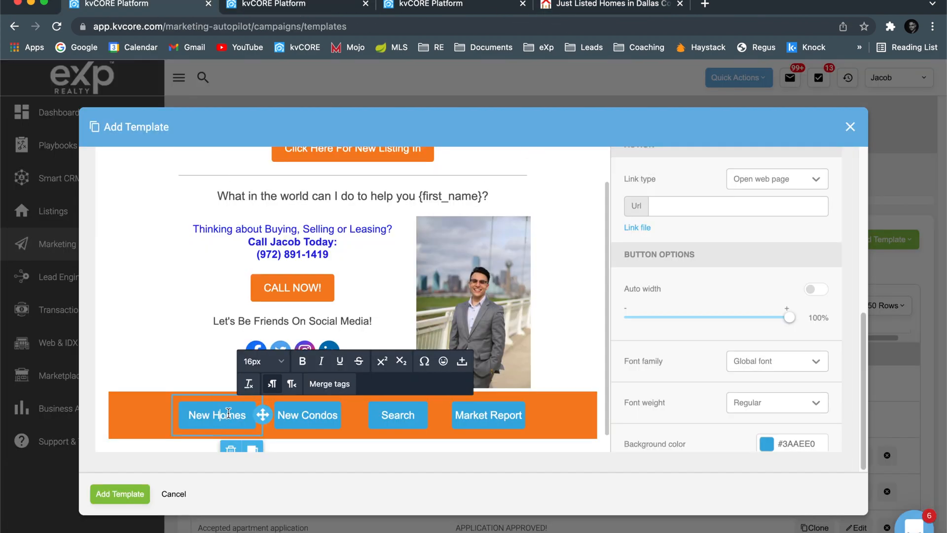
click(703, 203)
key(super+v)
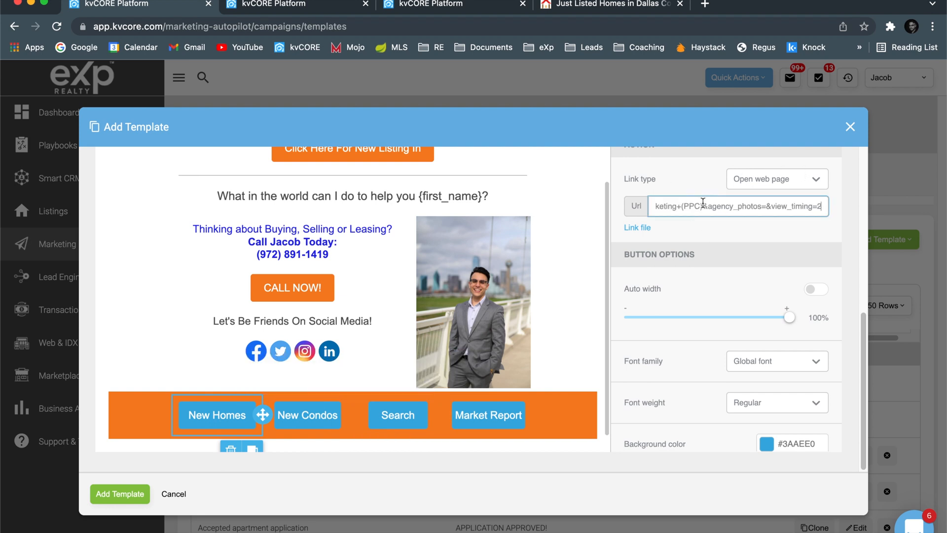
Link the template's Search button to the agent's exprealty.com homepage, copying the address from the opened site.
click(307, 414)
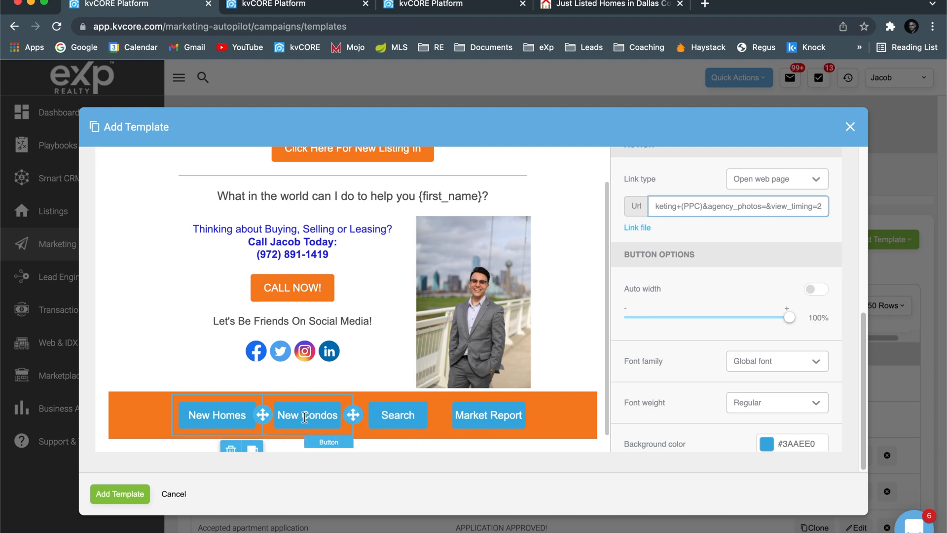
click(403, 414)
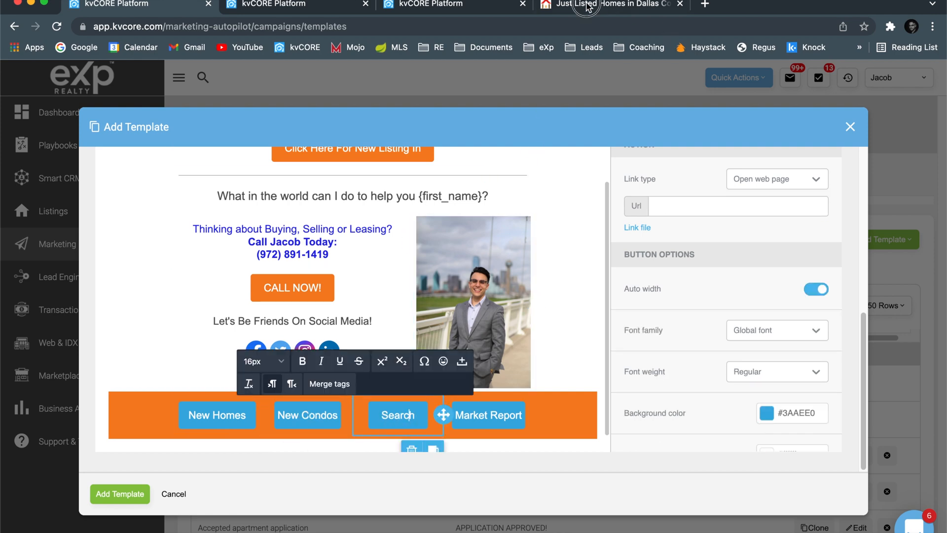
click(562, 11)
click(561, 24)
text(jacob)
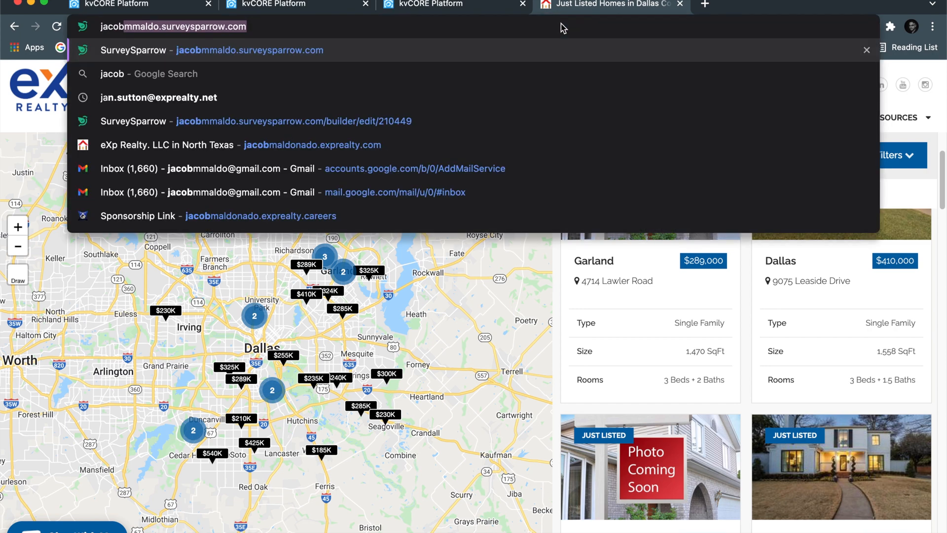
click(269, 152)
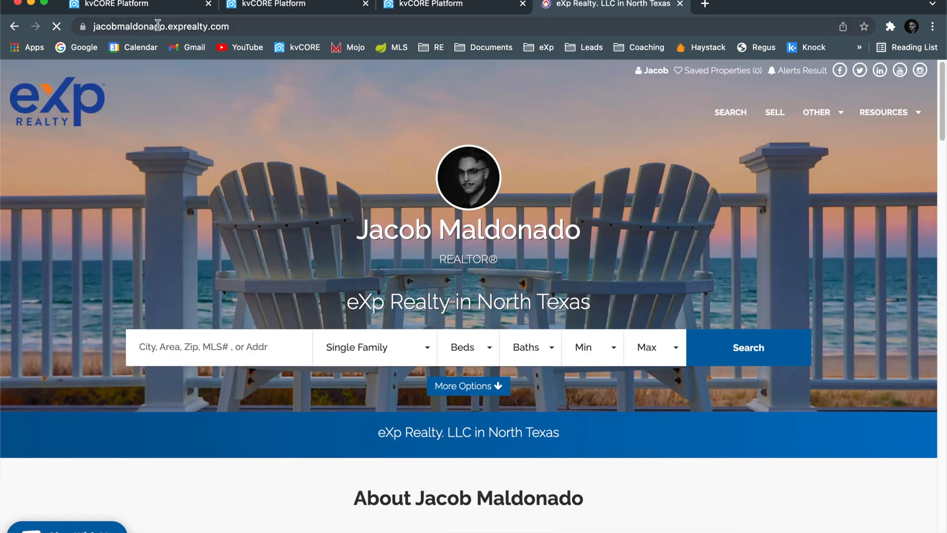
click(158, 26)
key(super+c)
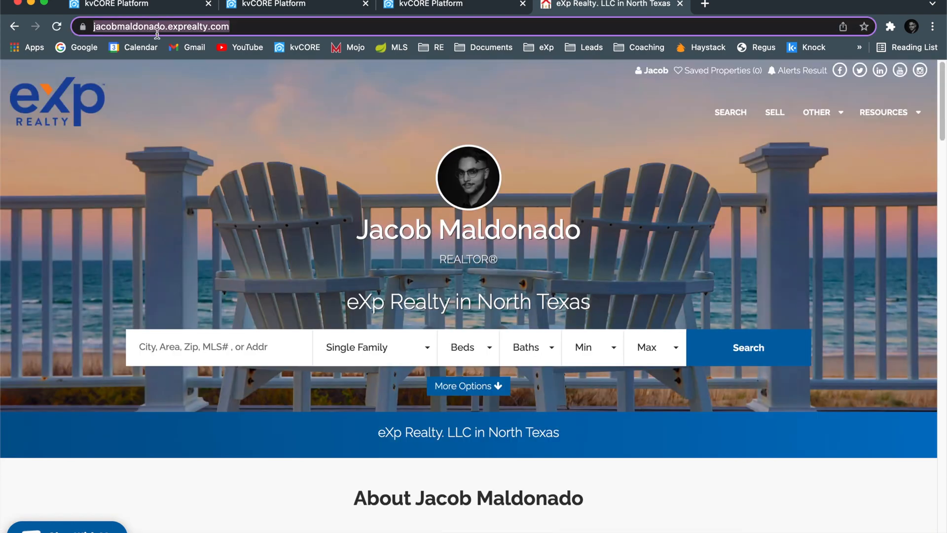
click(127, 6)
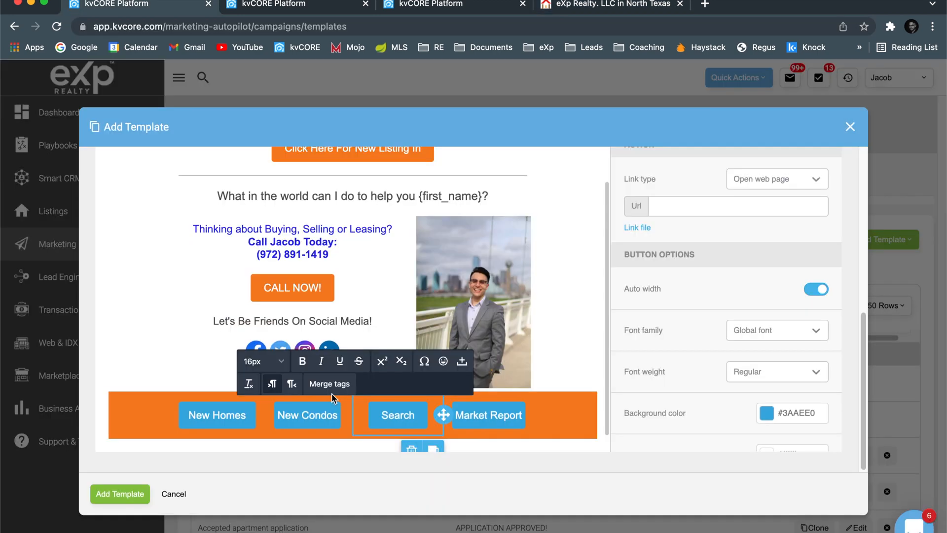
click(681, 206)
key(super+v)
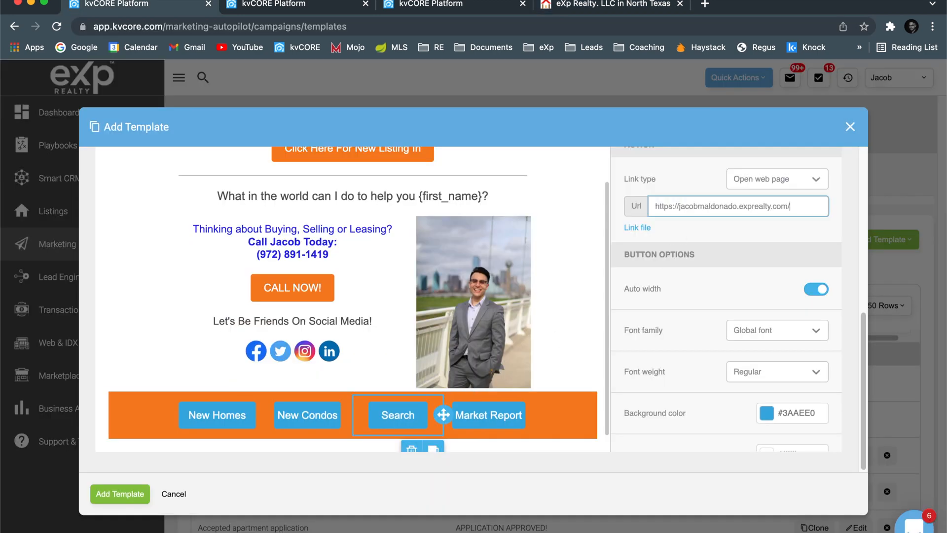
Select the template's Market Report button and open the free market report for zip 75215 from the agent's exprealty.com home search.
click(486, 410)
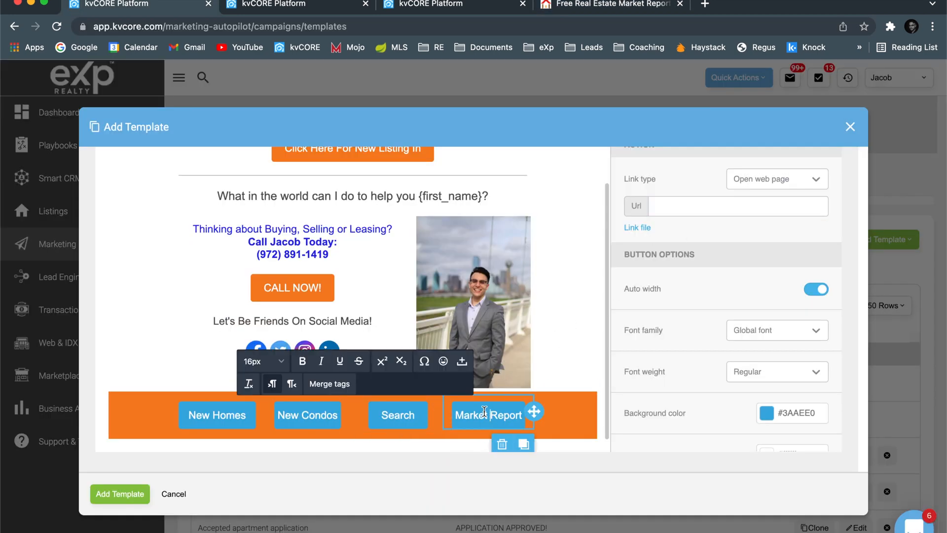
click(570, 9)
click(284, 26)
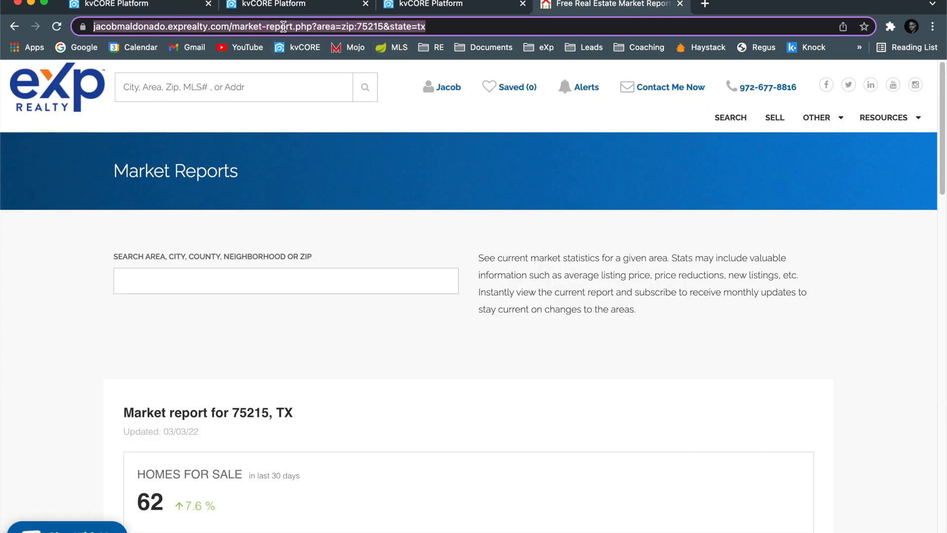
text(jacobmaldonado.exprealty.com)
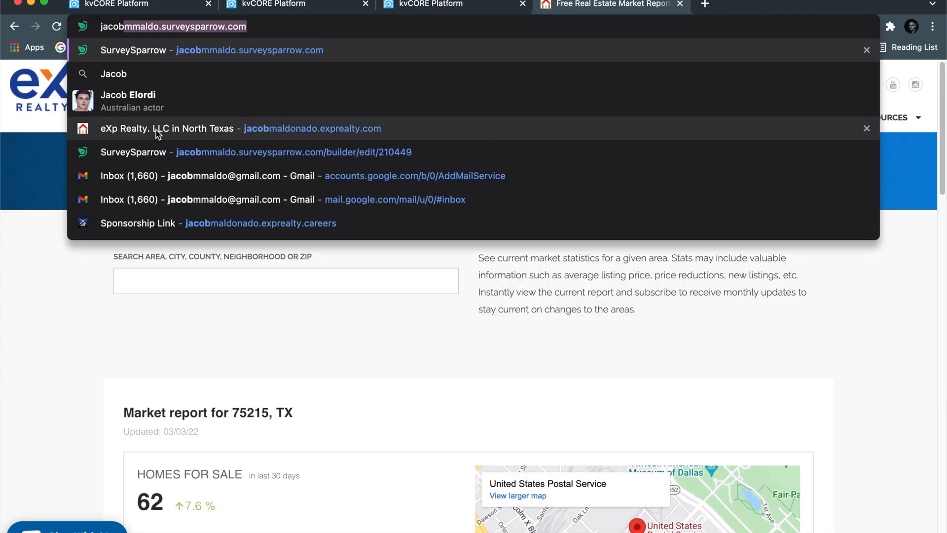
click(158, 129)
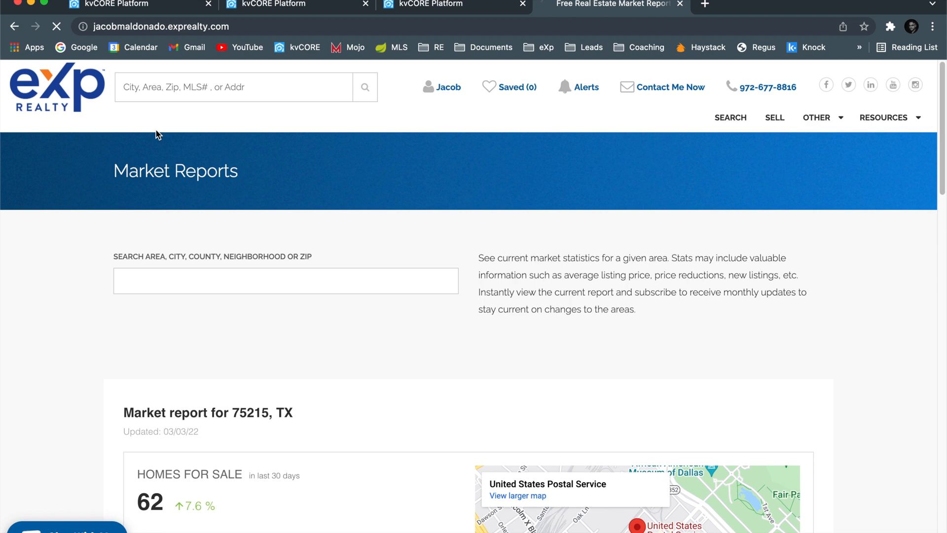
click(447, 11)
click(180, 8)
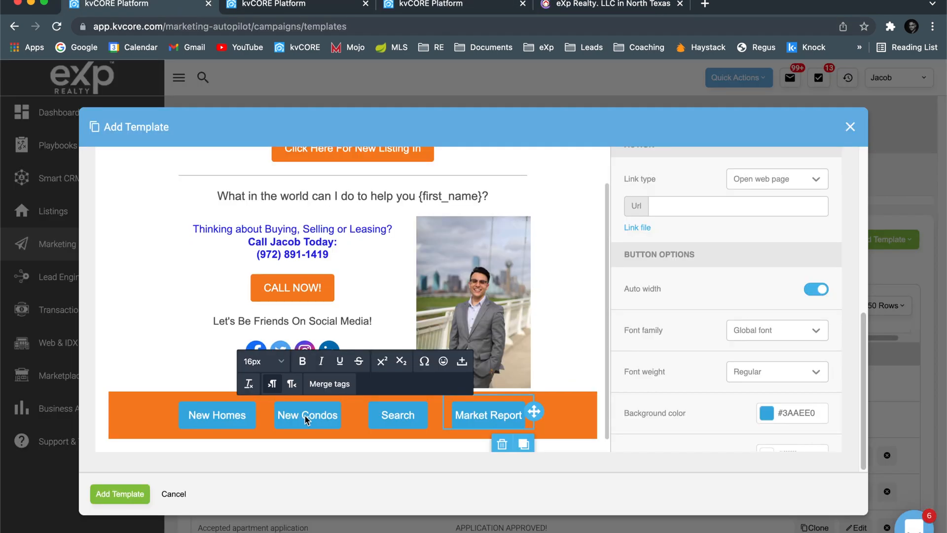
click(607, 8)
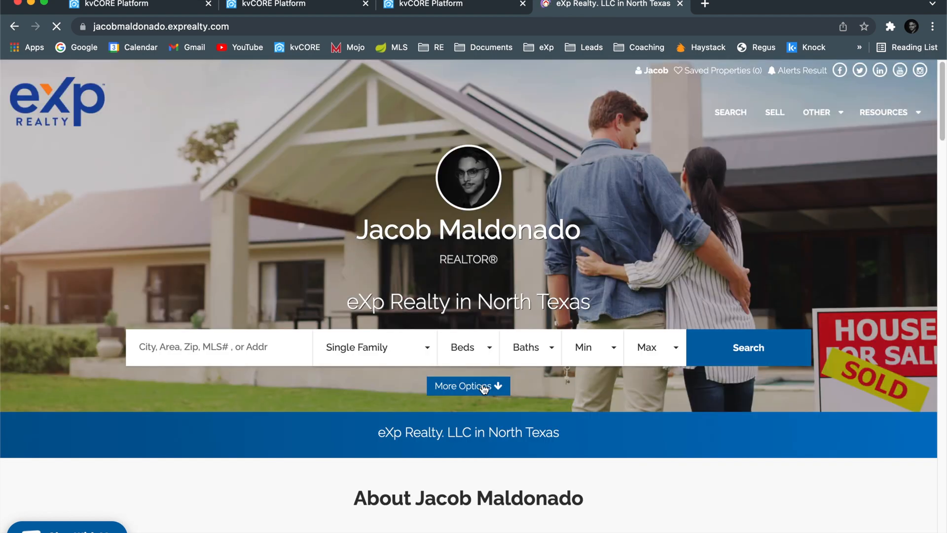
click(484, 389)
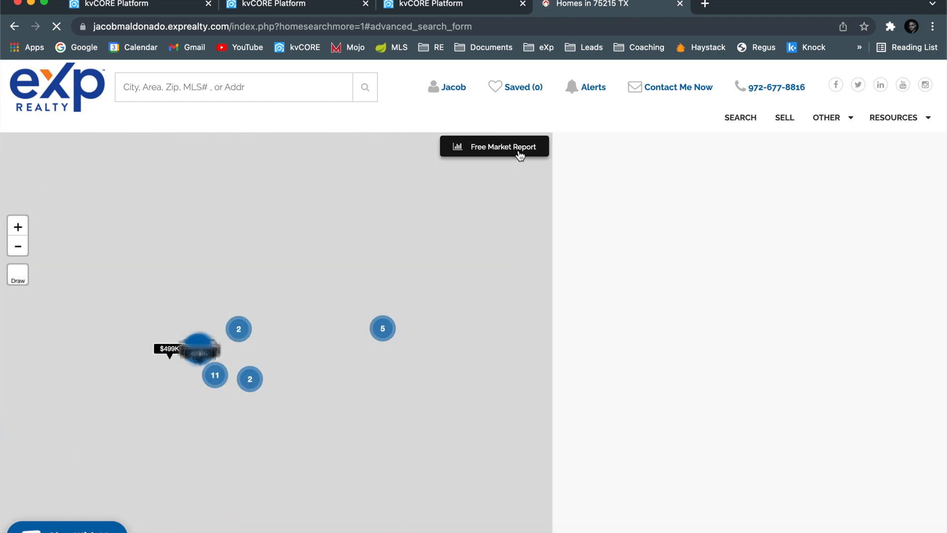
click(482, 151)
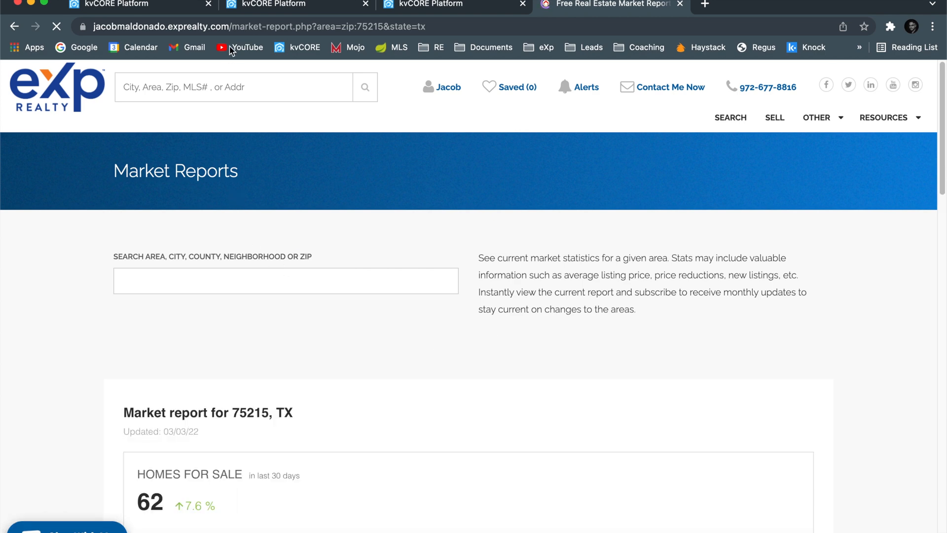
Copy the 75215 market report page's address and paste it as the web page URL of the Market Report button.
click(237, 27)
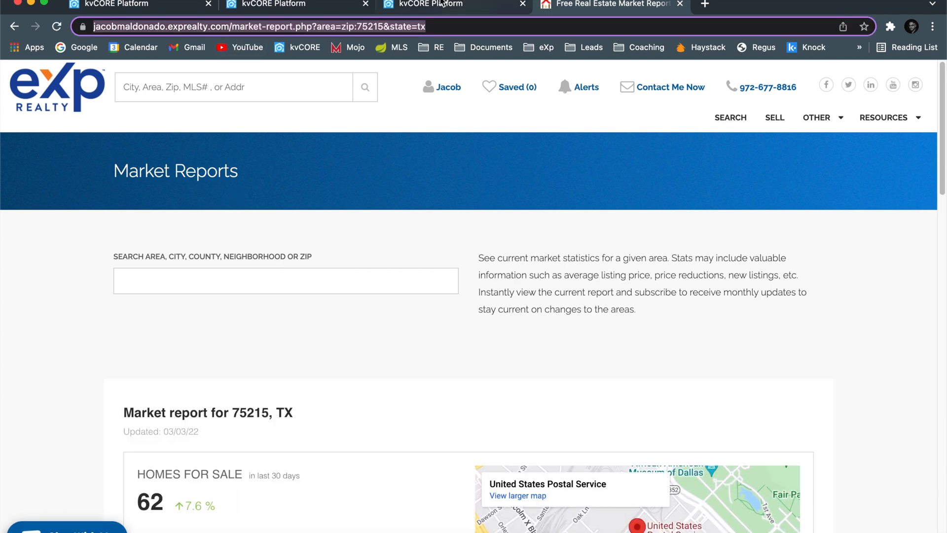
click(150, 5)
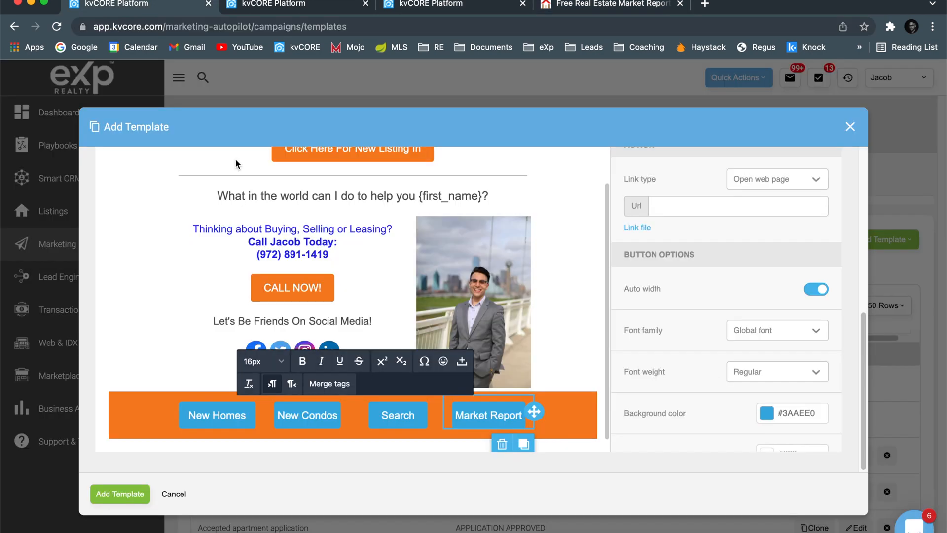
click(695, 209)
key(super+v)
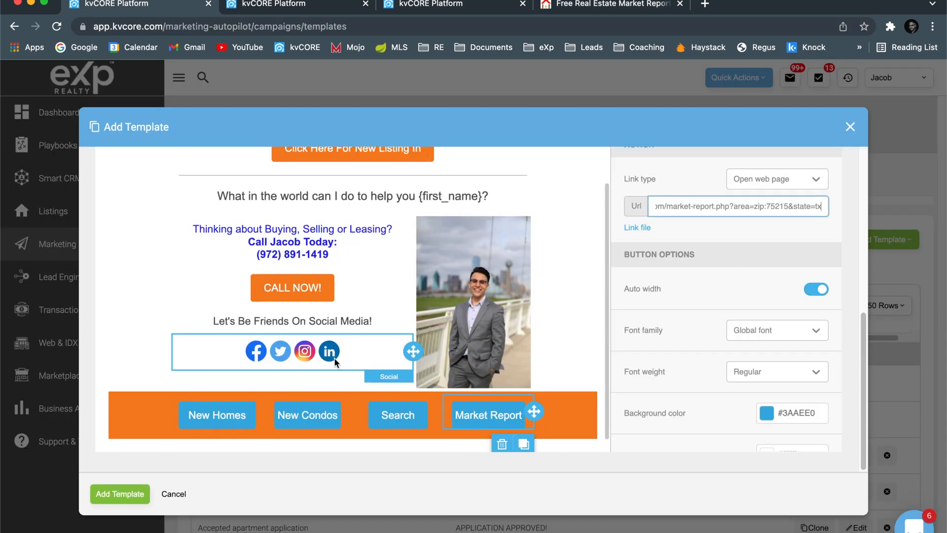
Review the Market Report section of the sent email, from its heading and picture down to the market commentary.
scroll(334, 357, down, 1)
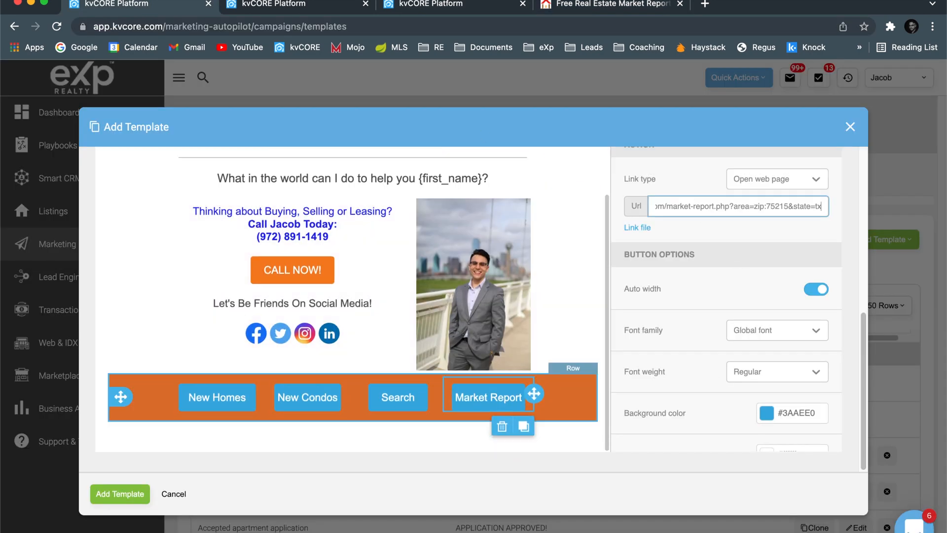
click(281, 6)
scroll(659, 393, down, 10)
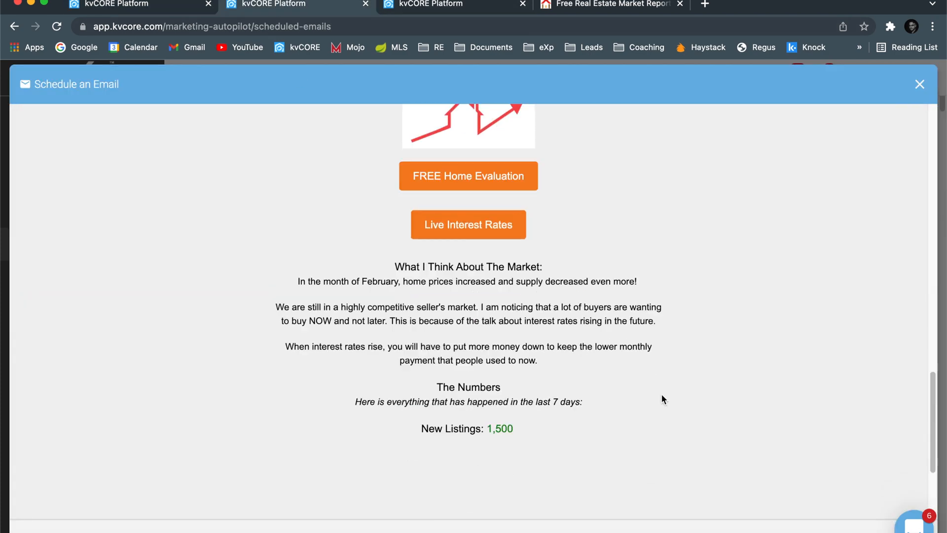
scroll(655, 393, up, 5)
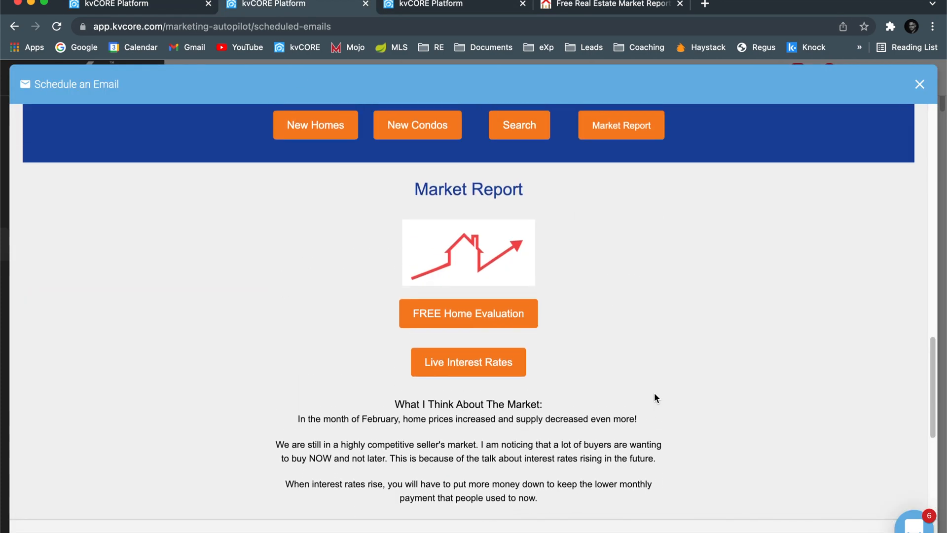
drag(417, 192, 592, 454)
click(663, 420)
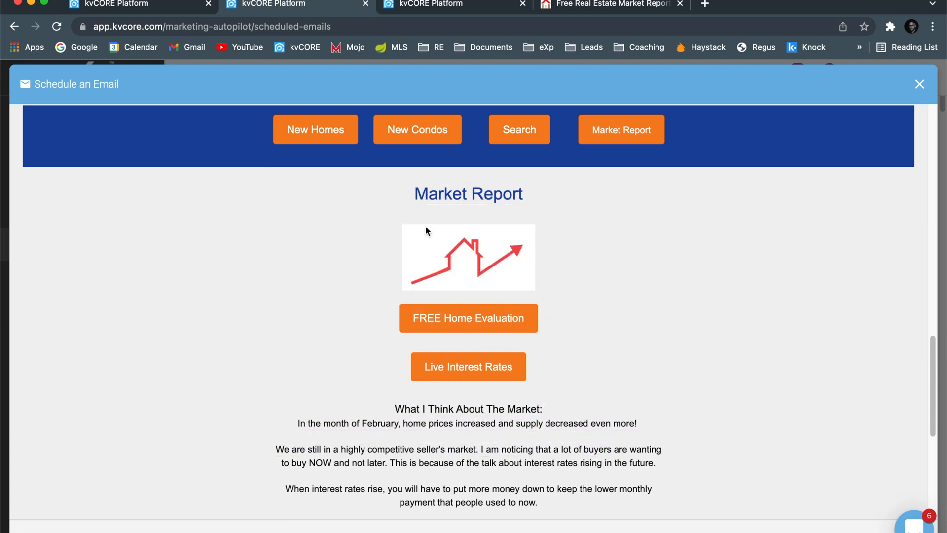
drag(415, 195, 553, 202)
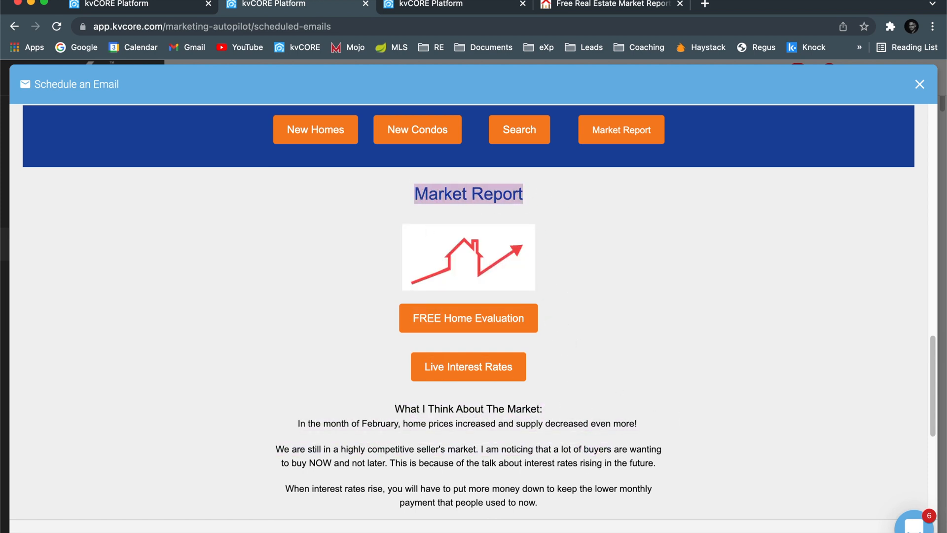
click(140, 17)
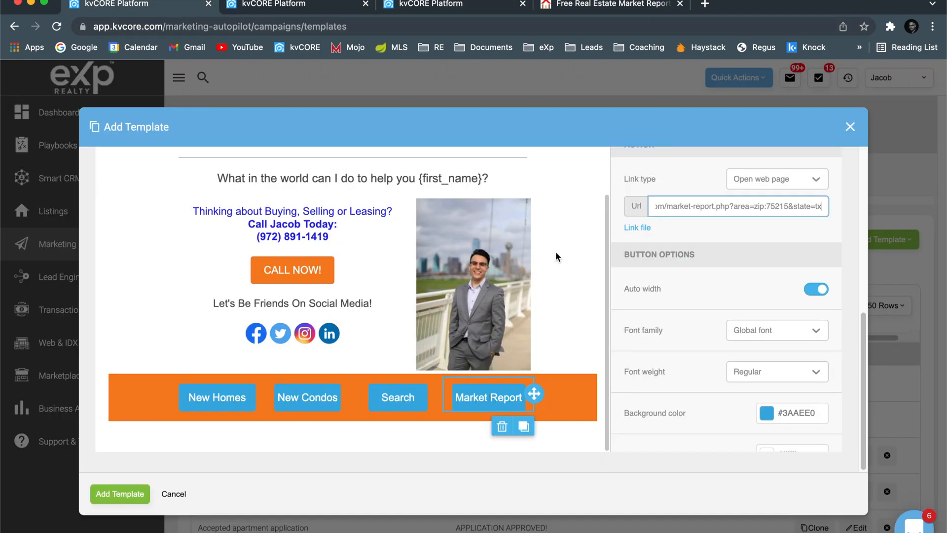
Try to place a Text block directly below the orange button row without adding a row.
scroll(678, 217, up, 8)
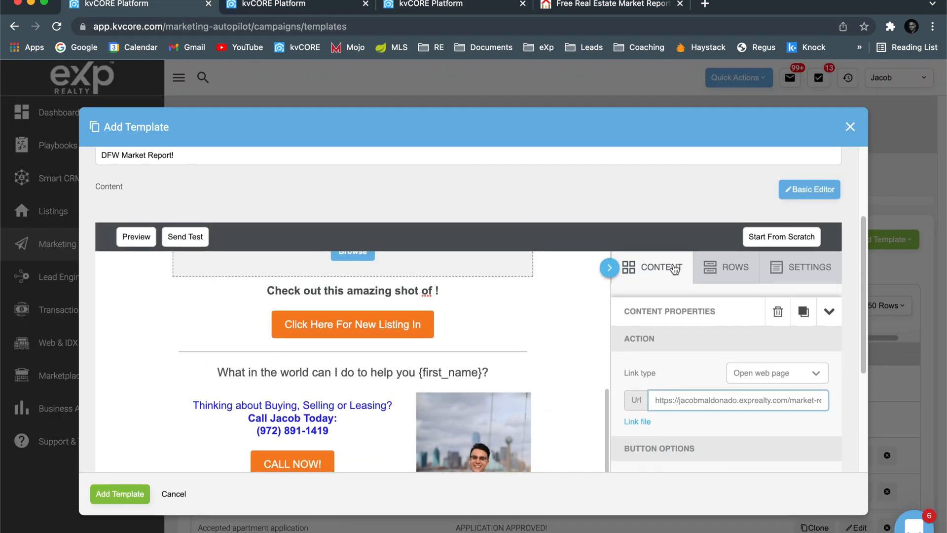
click(674, 270)
scroll(736, 271, down, 8)
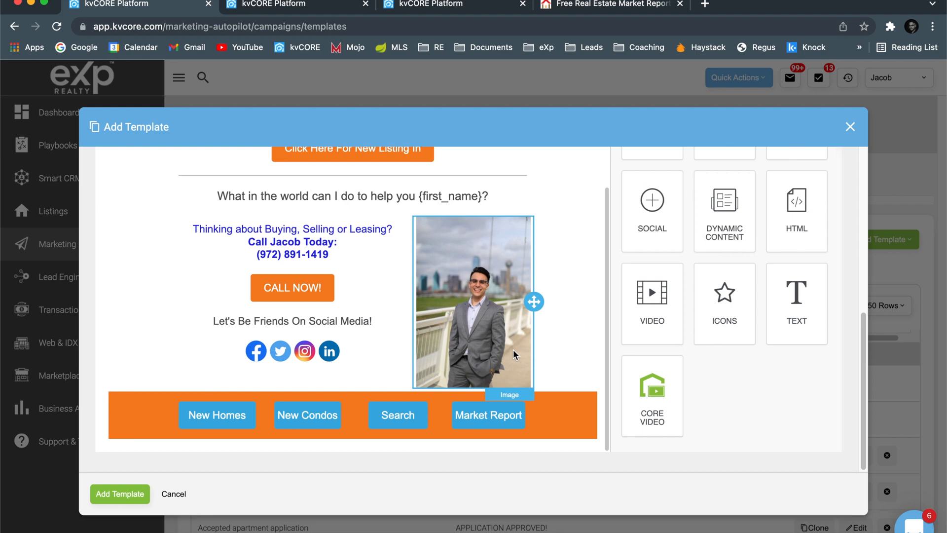
scroll(684, 237, up, 2)
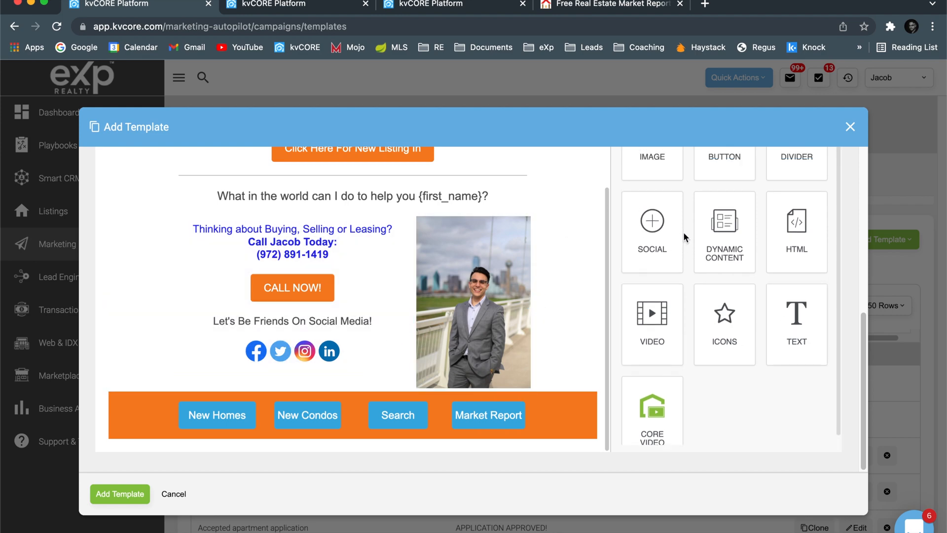
scroll(683, 231, up, 5)
scroll(685, 233, down, 5)
mouse_move(809, 316)
mouse_down()
mouse_move(355, 454)
mouse_move(361, 434)
mouse_move(200, 434)
mouse_move(562, 453)
mouse_up()
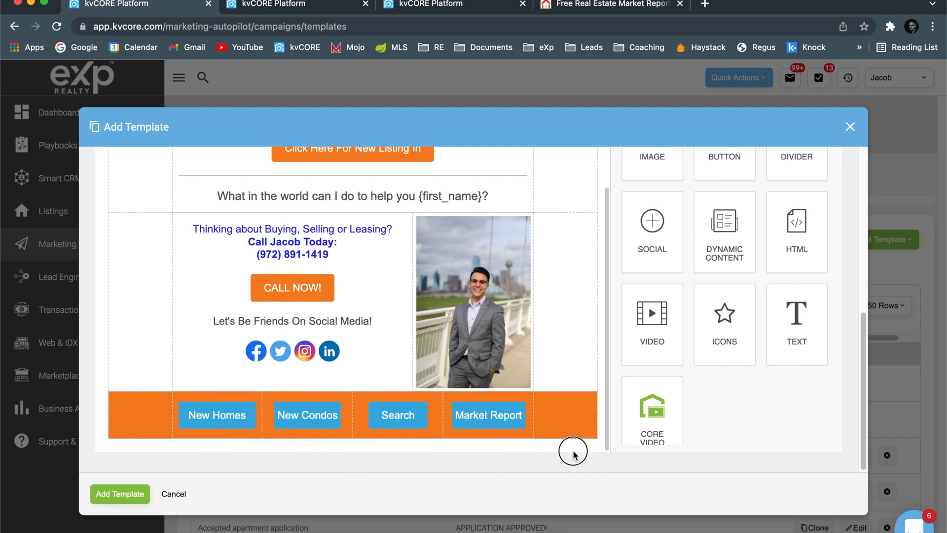
Add a single-column row below the template's orange button row.
scroll(682, 237, up, 5)
scroll(682, 236, up, 2)
click(734, 399)
scroll(612, 276, down, 5)
drag(672, 261, 352, 459)
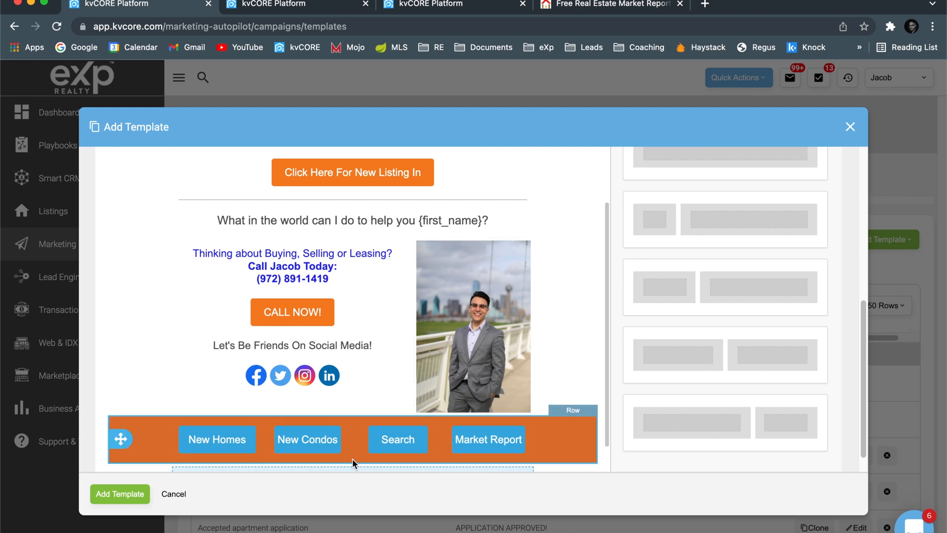
Place a Text block in the new row below the orange buttons and replace its placeholder with "Market Report".
scroll(748, 222, up, 4)
click(659, 205)
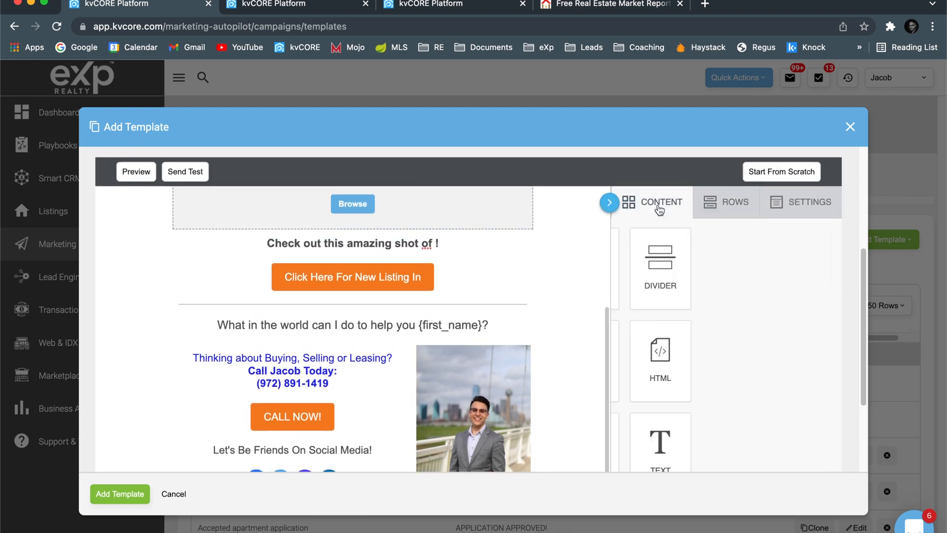
scroll(404, 417, down, 3)
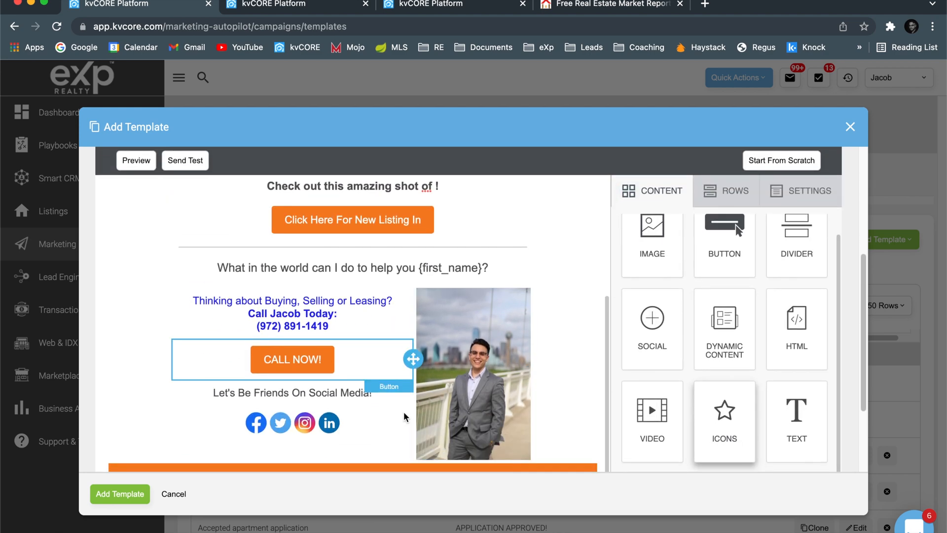
scroll(404, 417, down, 5)
drag(795, 321, 368, 417)
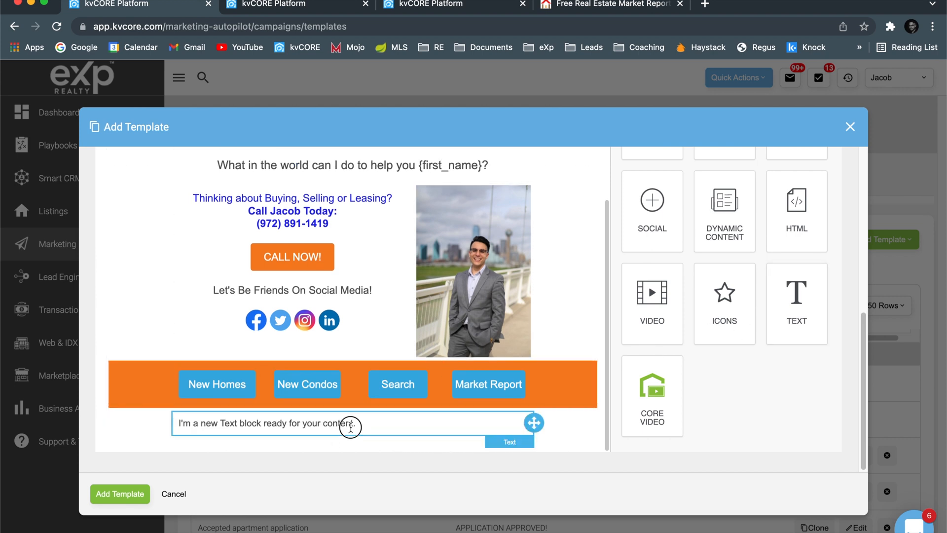
click(350, 427)
text(Market Report)
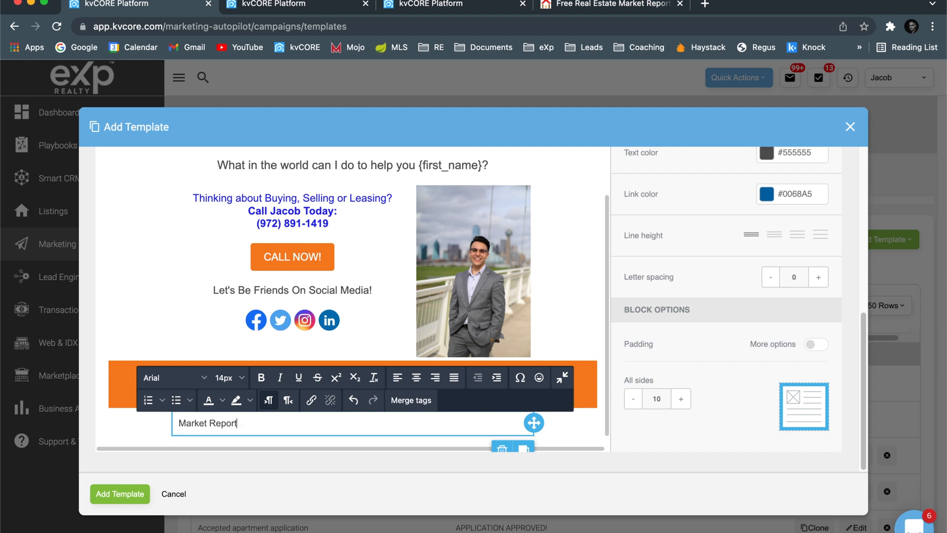
Format the "Market Report" heading as bold, centred, 26px and blue.
drag(240, 424, 178, 424)
click(262, 377)
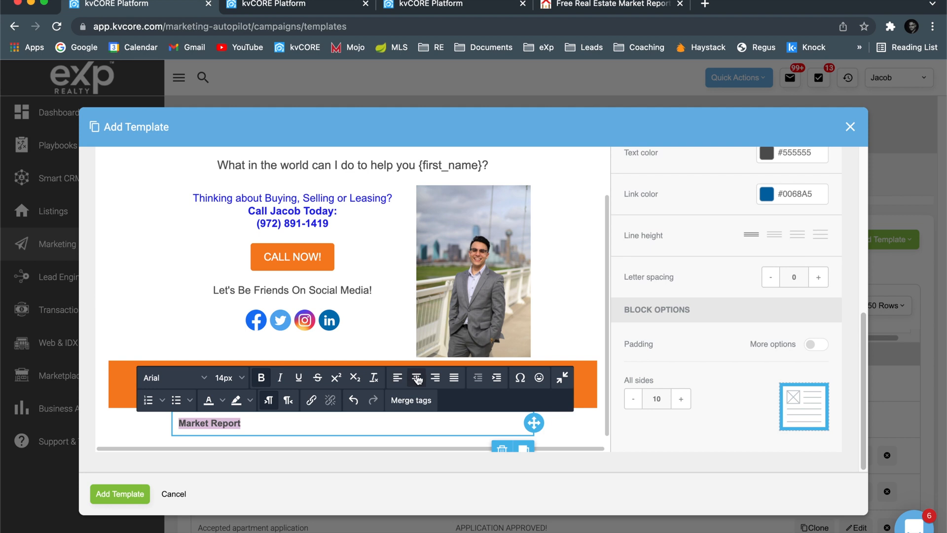
click(415, 377)
click(242, 379)
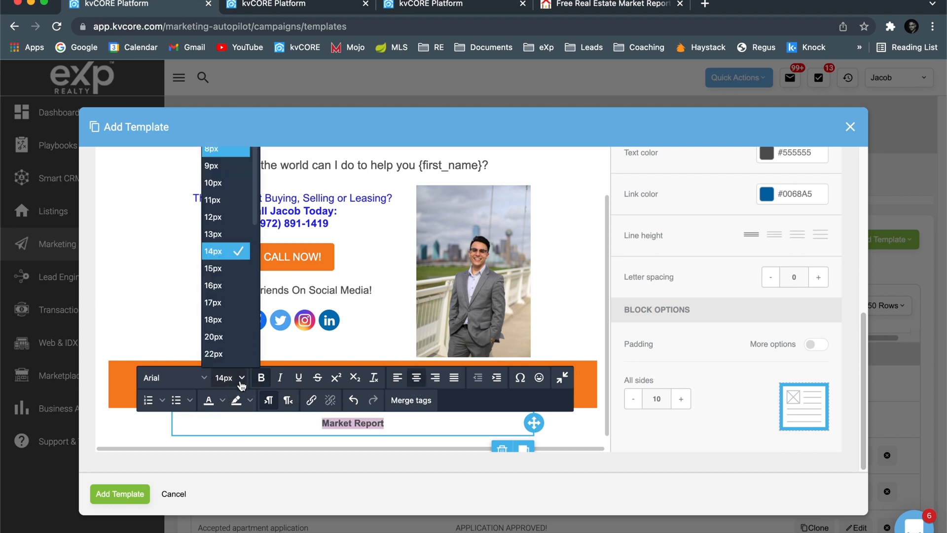
scroll(222, 354, down, 2)
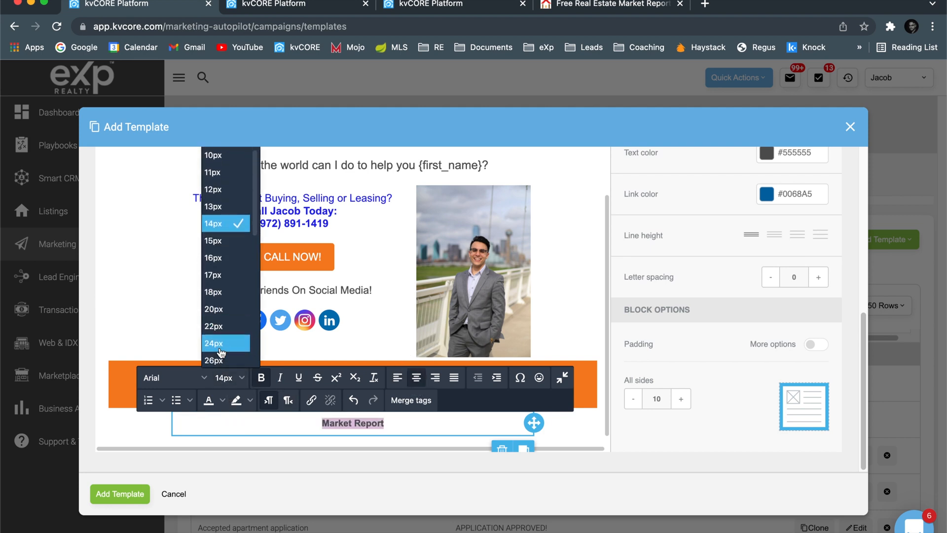
click(220, 357)
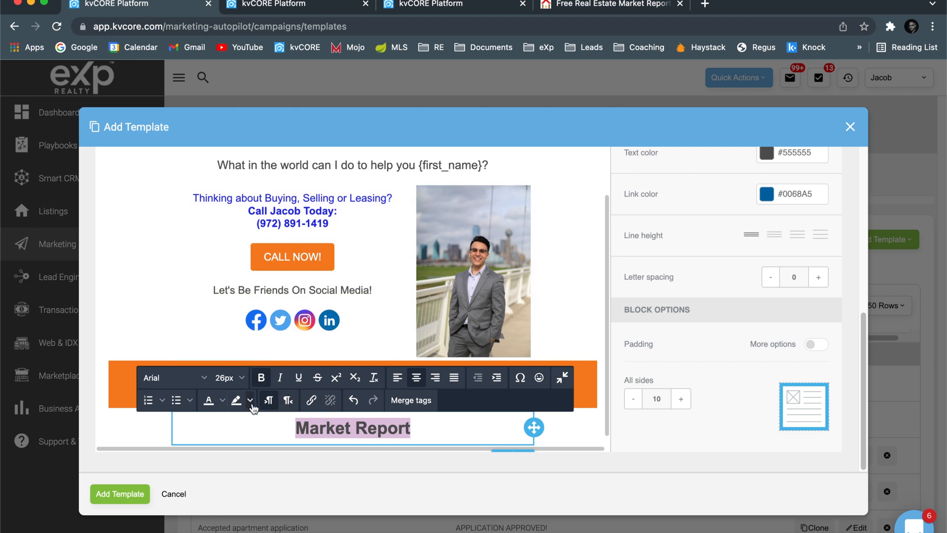
click(223, 407)
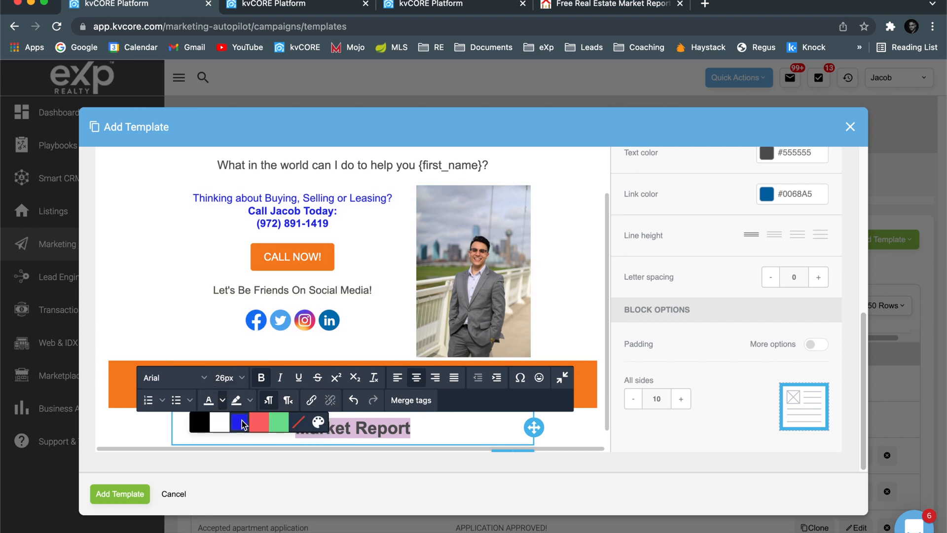
click(272, 422)
click(492, 430)
click(556, 428)
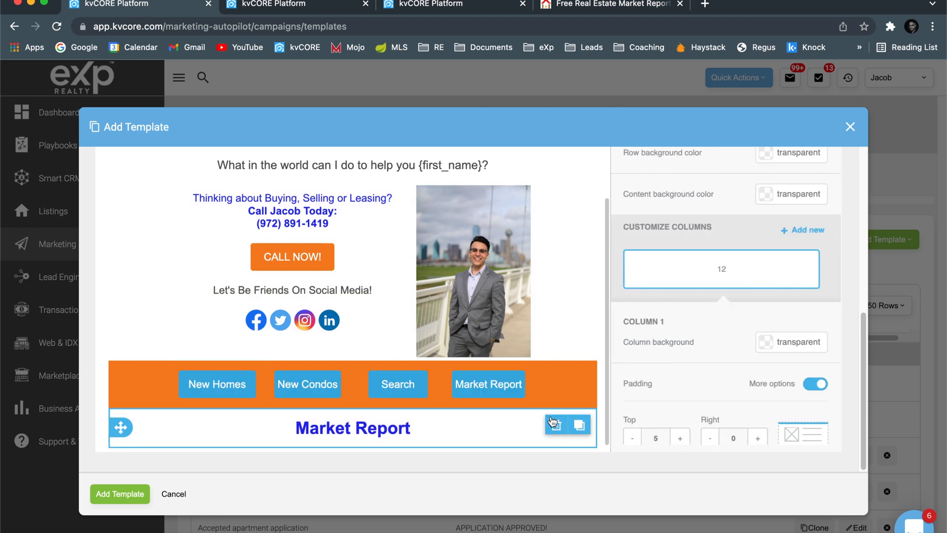
Place an Image block directly below the "Market Report" heading.
scroll(738, 246, up, 4)
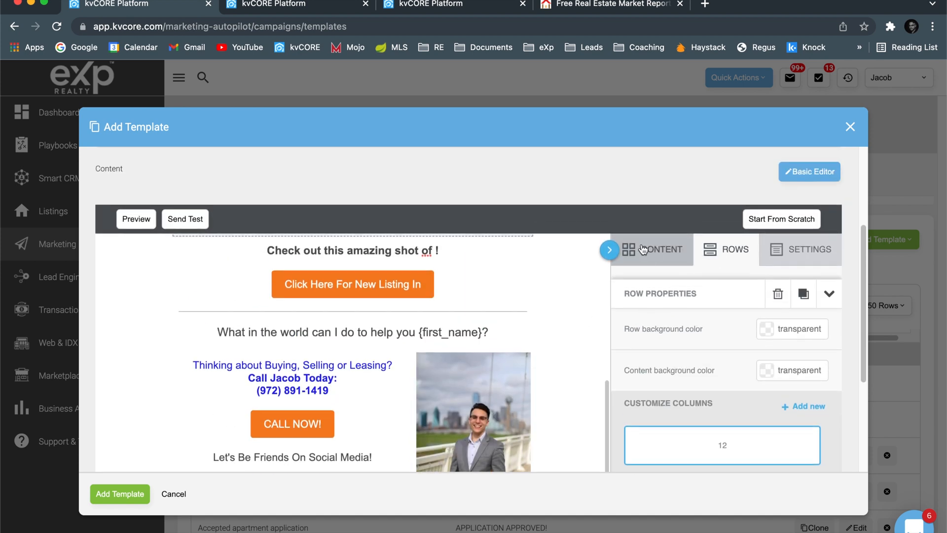
click(647, 251)
scroll(721, 312, down, 1)
scroll(722, 312, down, 5)
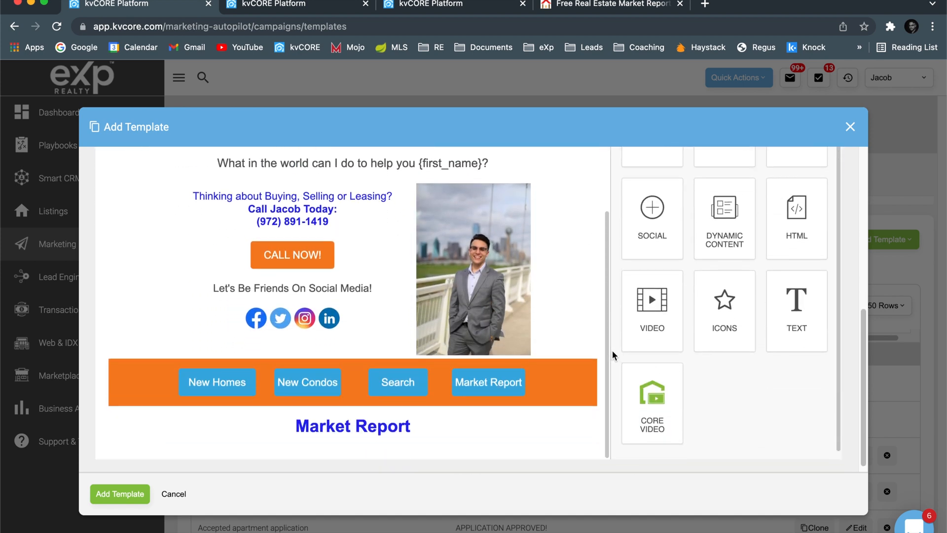
click(628, 185)
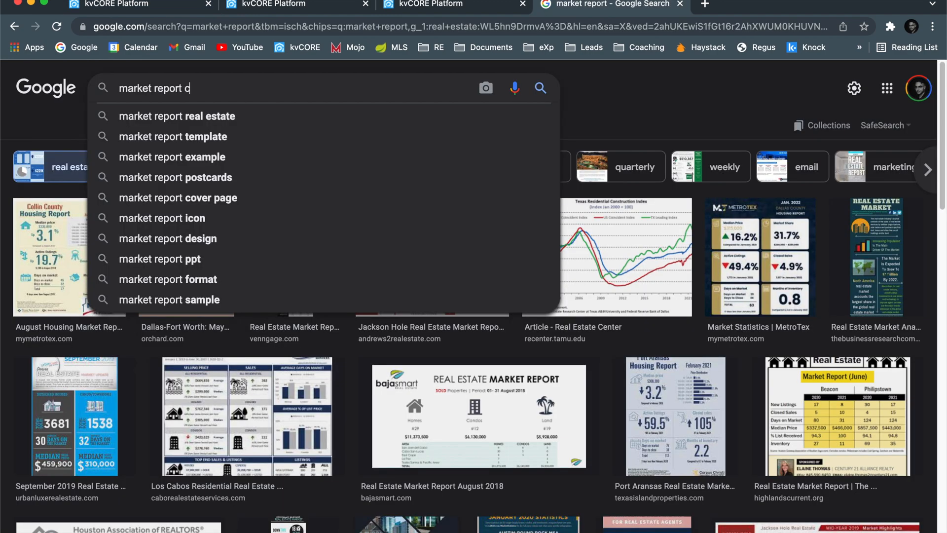
Search Google Images for "market report clip art" and save the orange figure with the rising arrow to the Weekly Email folder.
text(lip art)
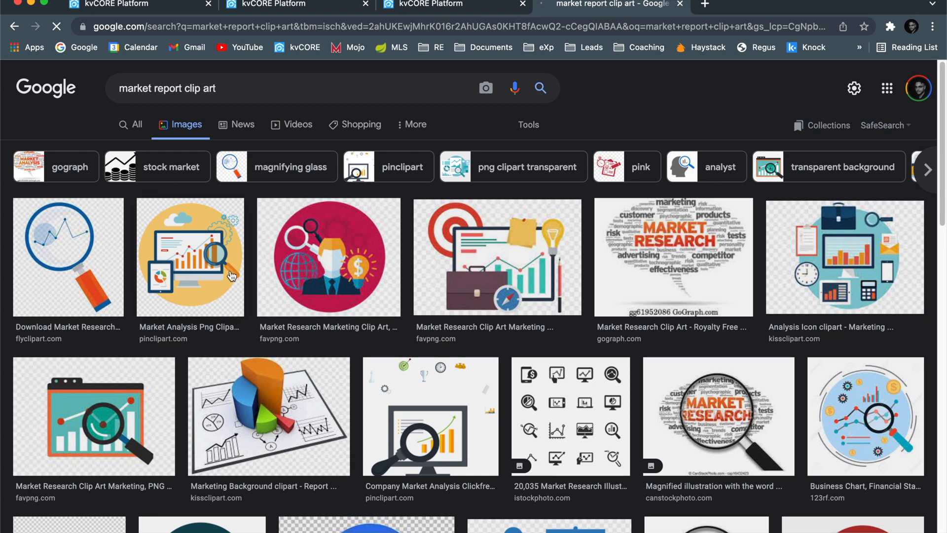
scroll(232, 275, down, 7)
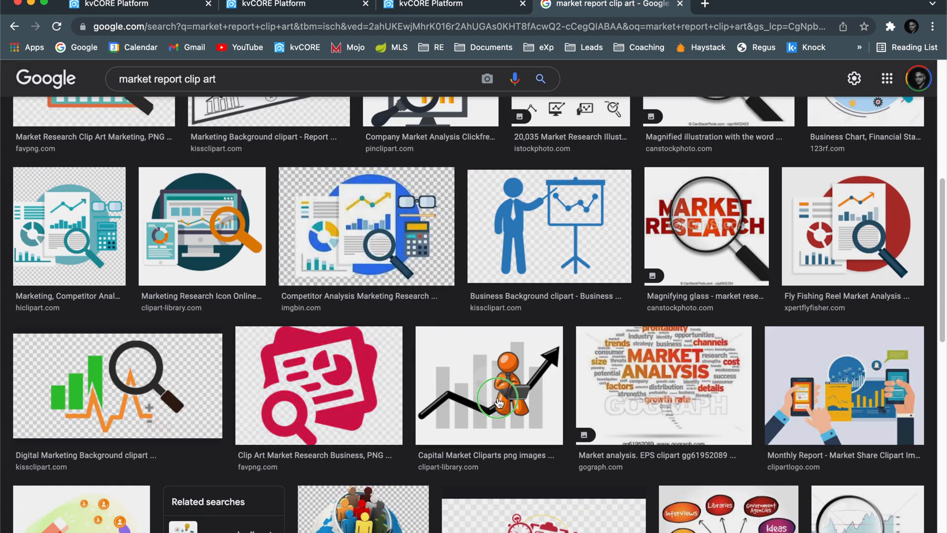
right_click(500, 403)
click(544, 487)
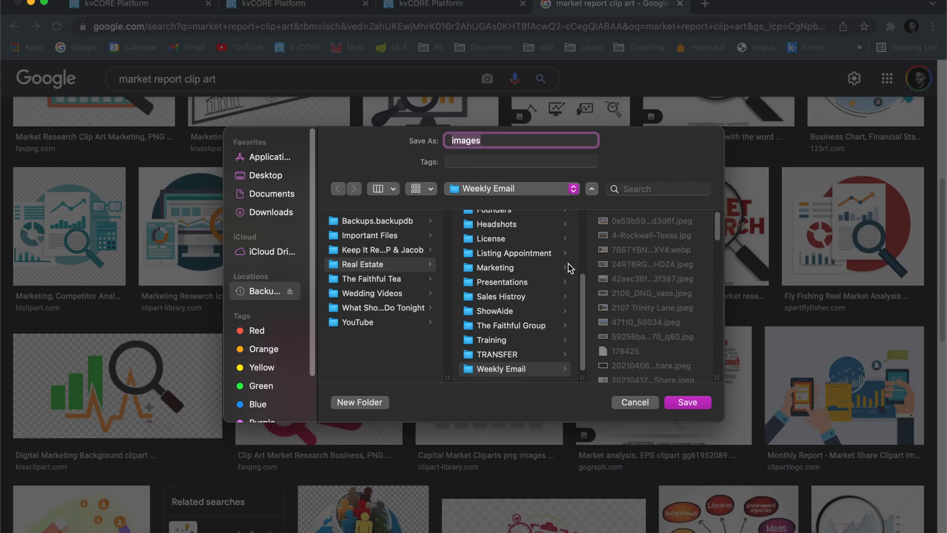
click(513, 373)
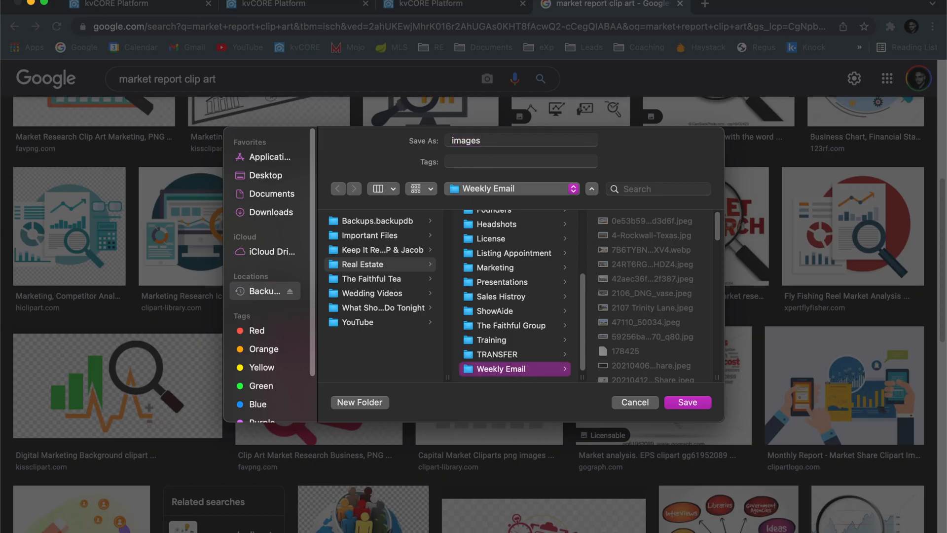
click(686, 404)
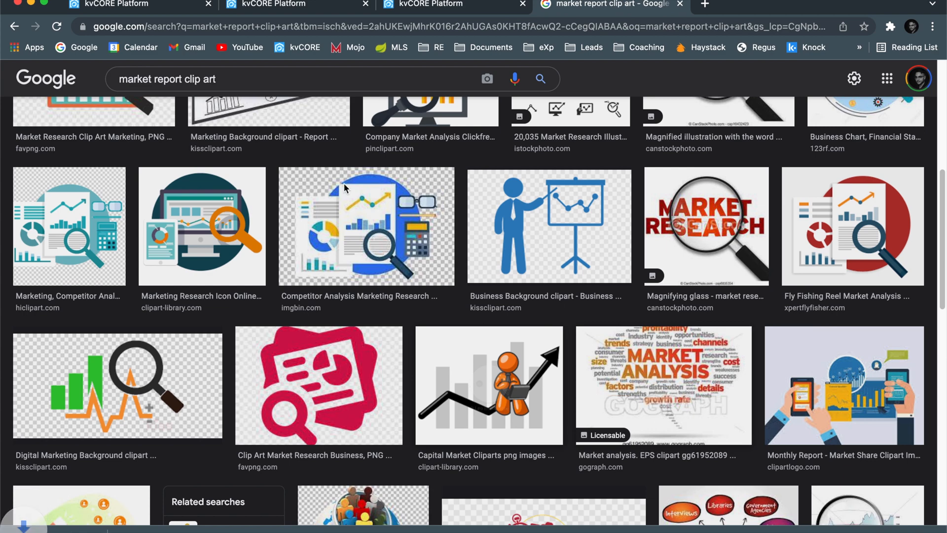
Fill the template's empty Image block under "Market Report" with the downloaded clip art.
click(118, 5)
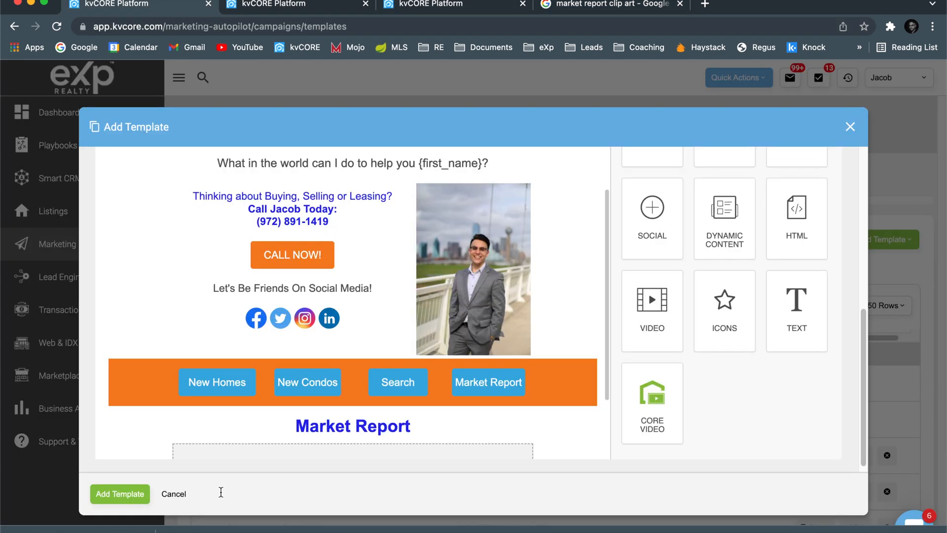
scroll(479, 381, down, 3)
drag(79, 530, 320, 329)
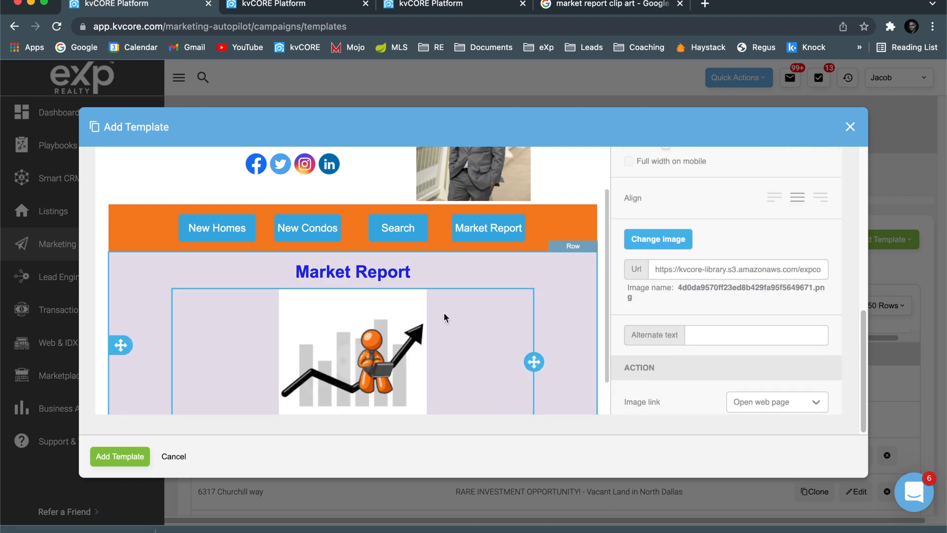
click(486, 315)
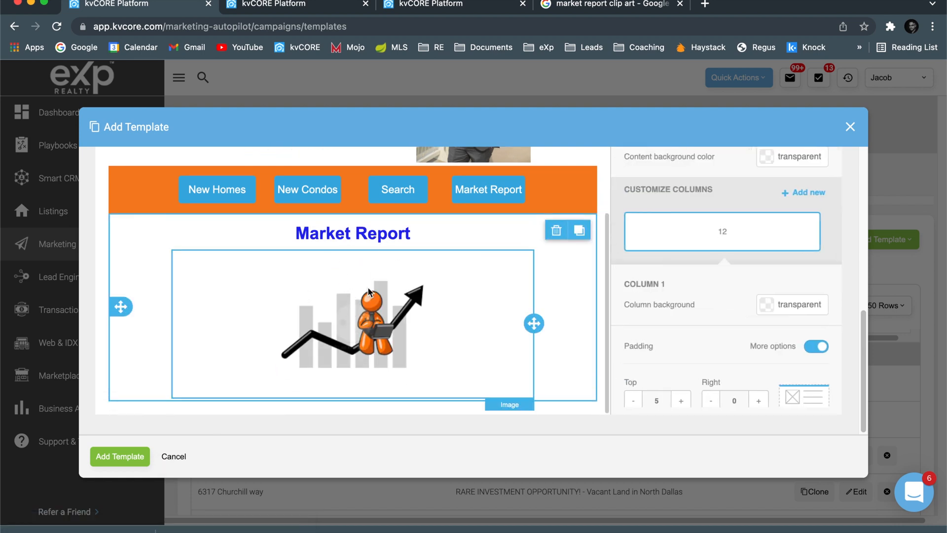
Following the sent report, add a button below the clip art and label it "Free Home Evaluation".
click(261, 7)
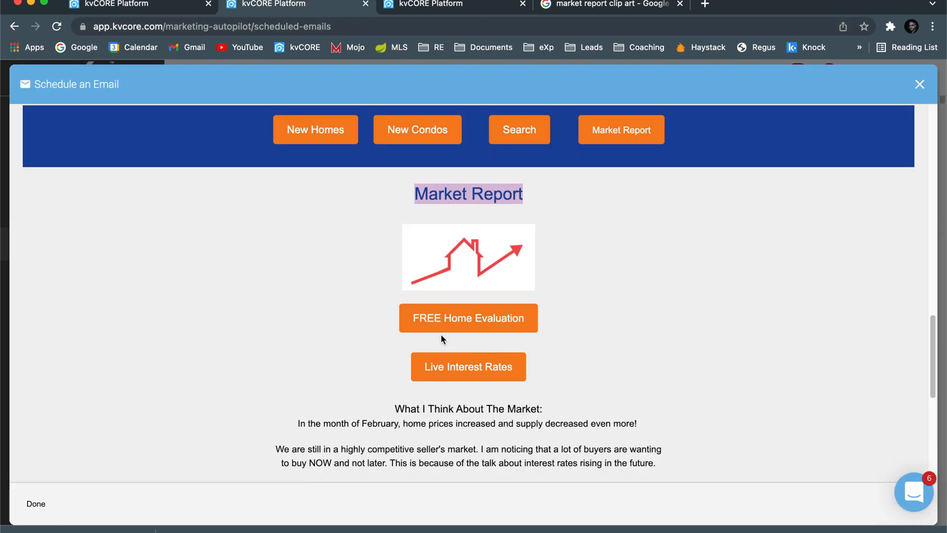
scroll(441, 333, down, 2)
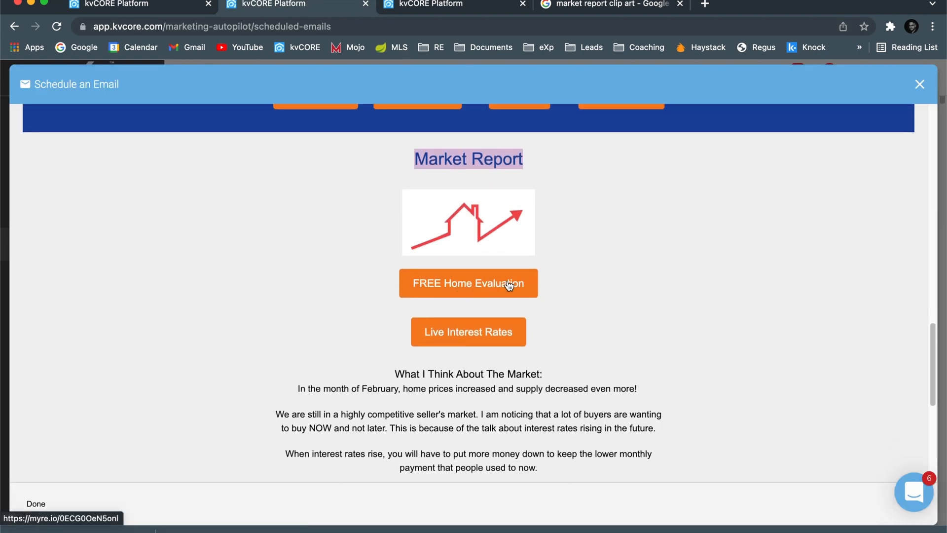
click(186, 8)
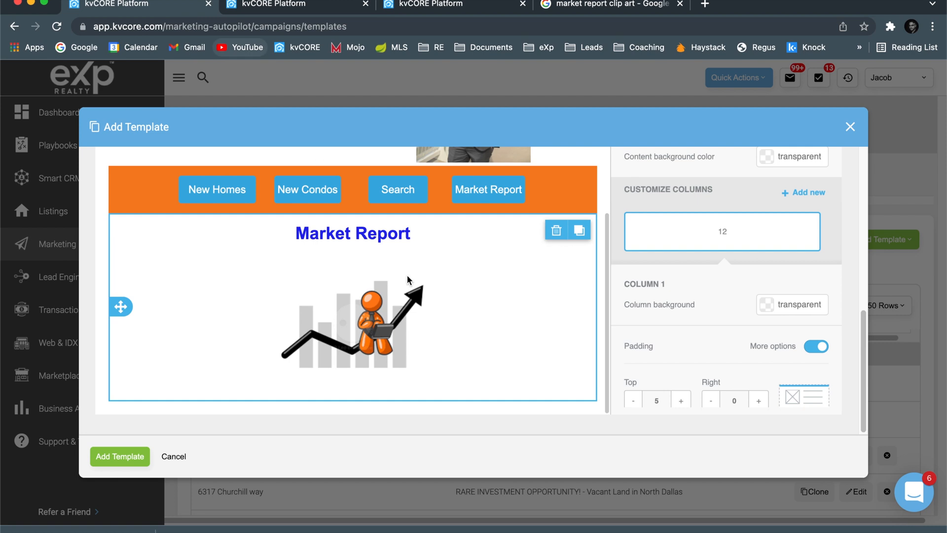
scroll(729, 267, up, 5)
click(643, 244)
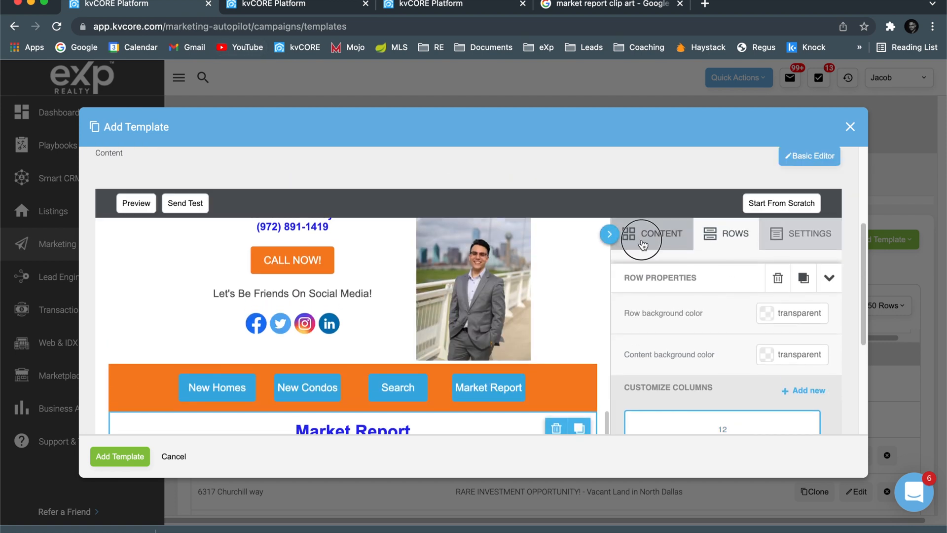
scroll(720, 367, down, 5)
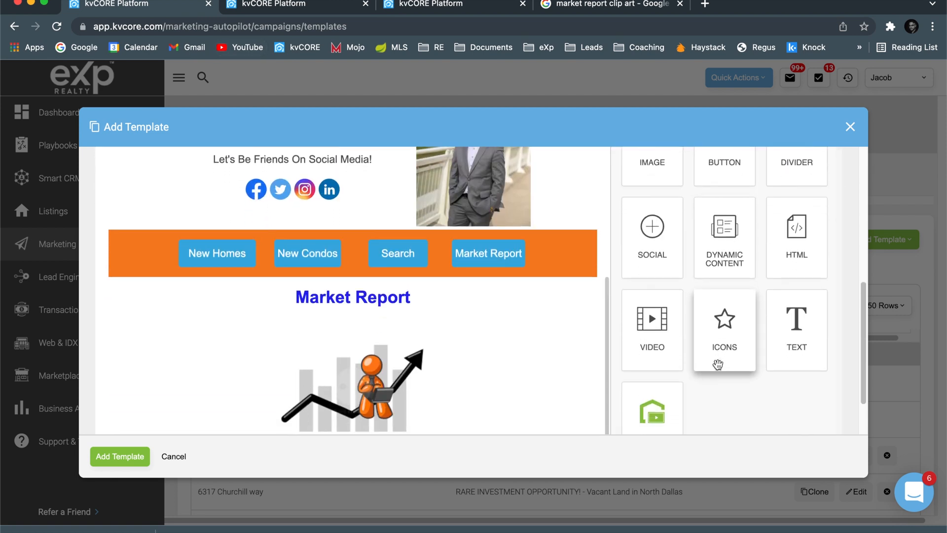
drag(719, 174, 383, 397)
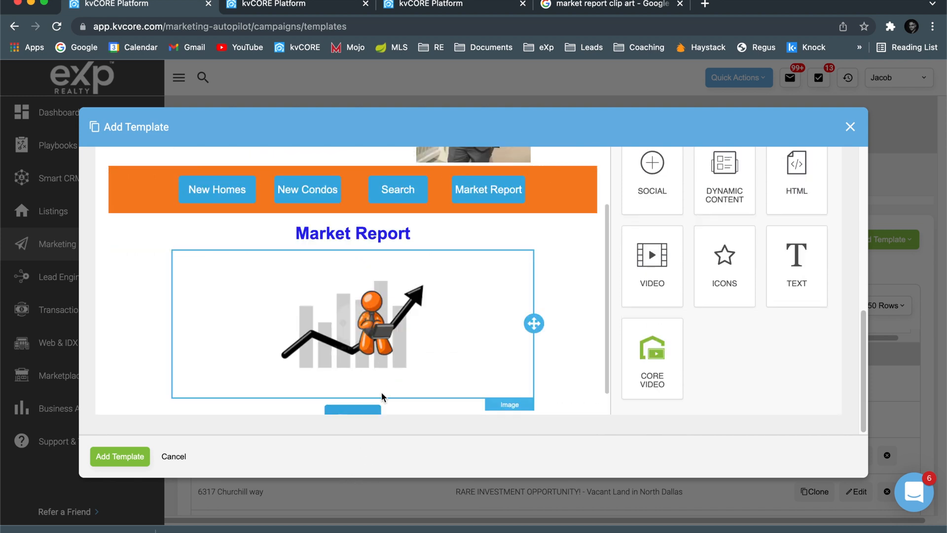
scroll(384, 397, down, 1)
double_click(363, 379)
text(Free Home)
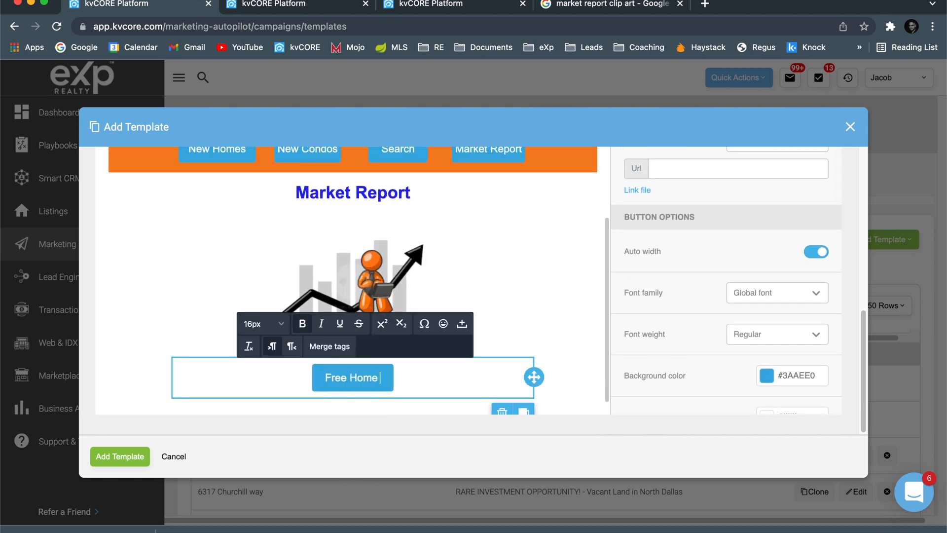
text( Evaluation)
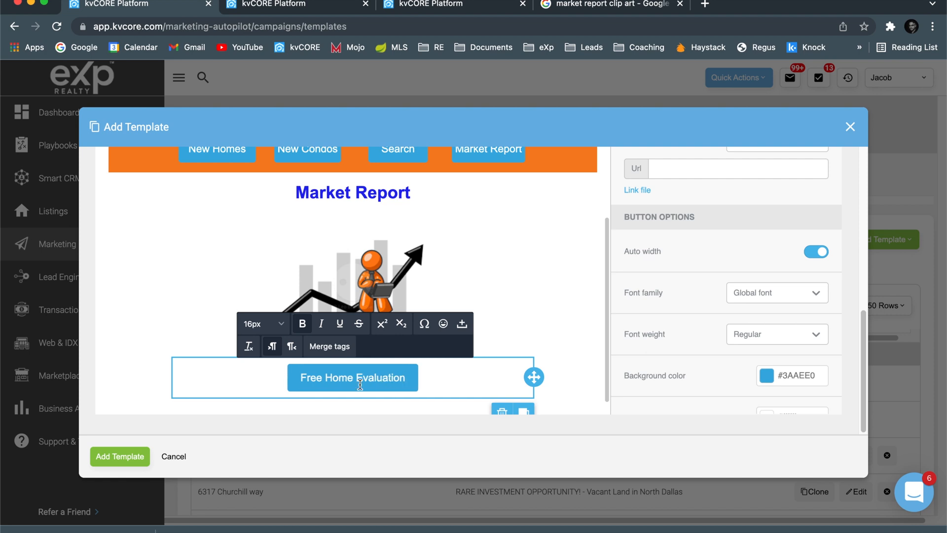
click(441, 389)
Open the Sell page of the agent's eXp Realty website and copy its address.
scroll(422, 387, down, 1)
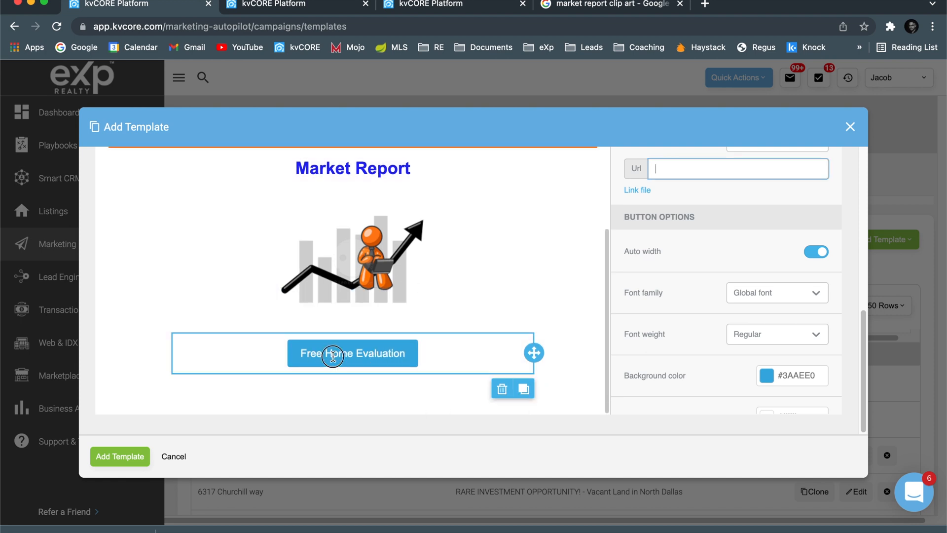
click(333, 355)
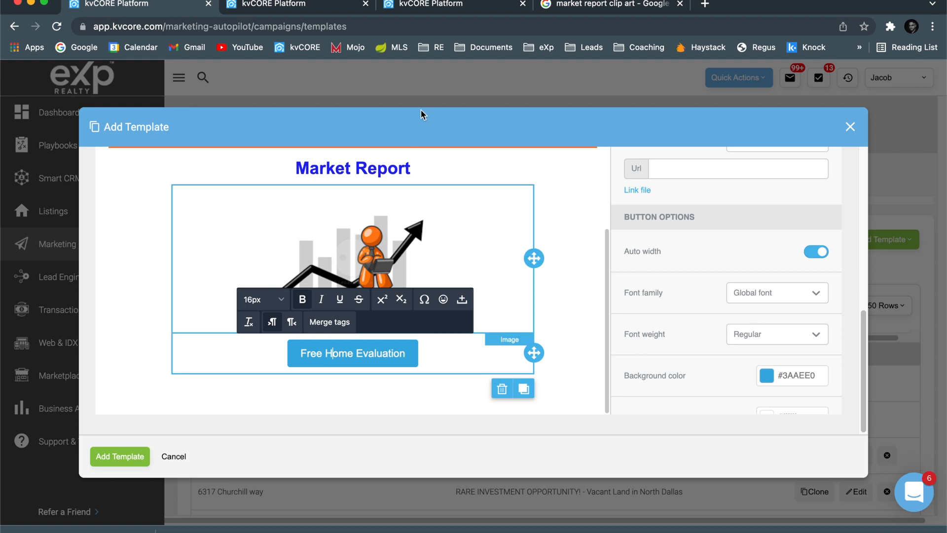
click(453, 7)
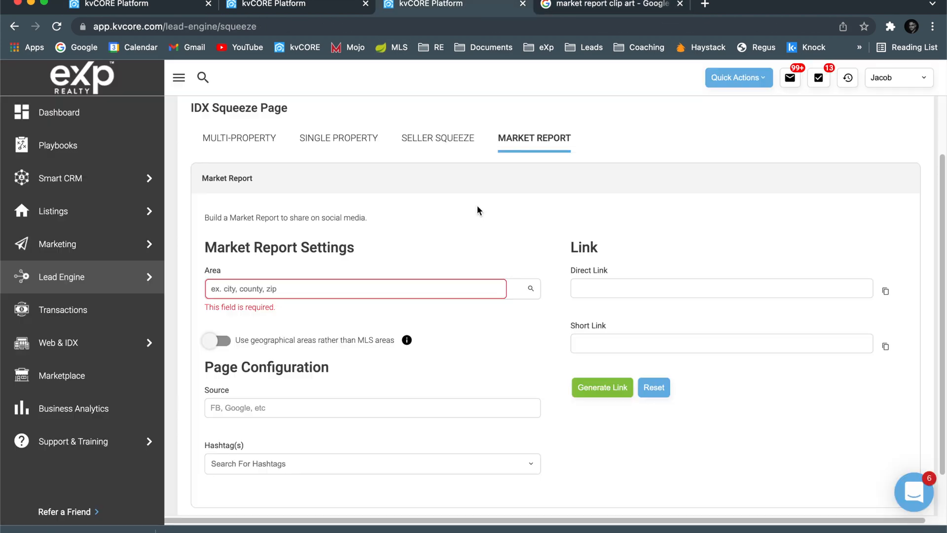
scroll(513, 267, up, 2)
click(379, 23)
text(jacob)
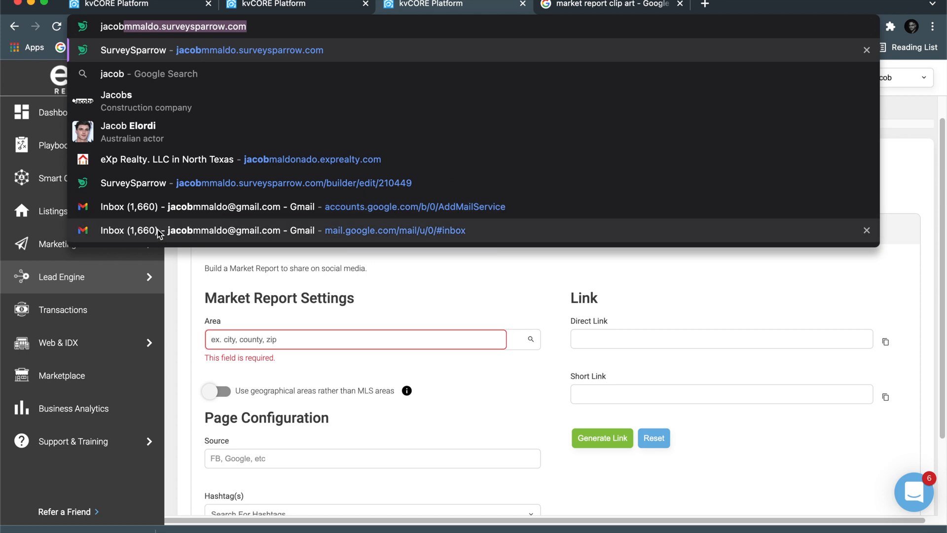
click(164, 160)
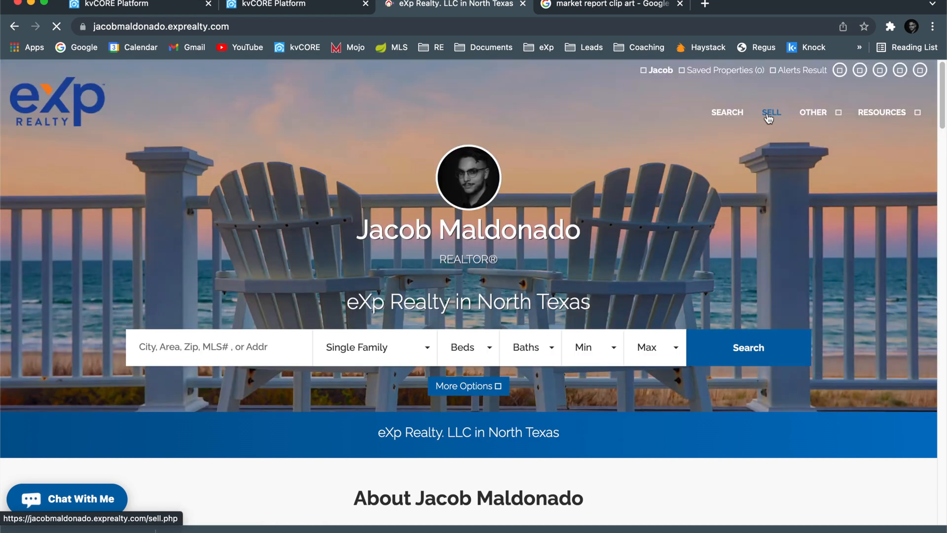
click(773, 112)
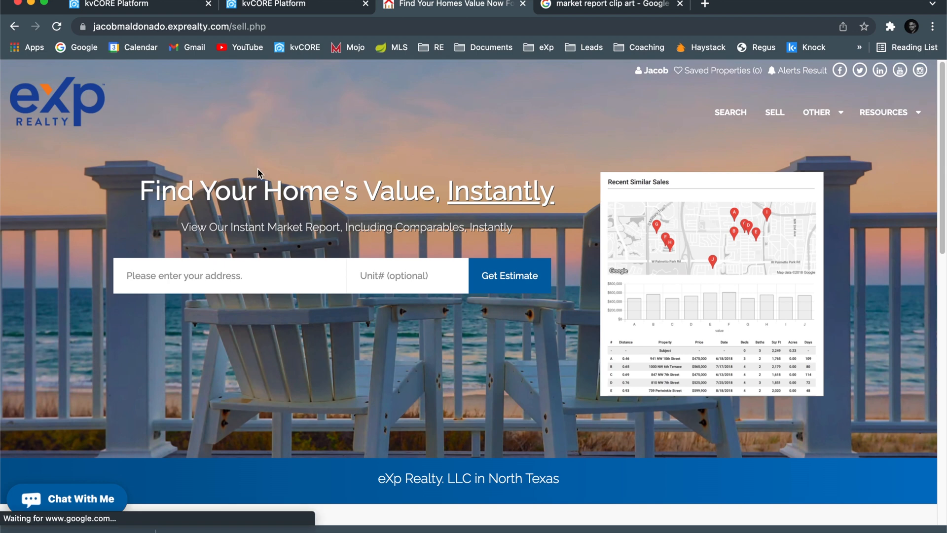
click(163, 26)
key(super+c)
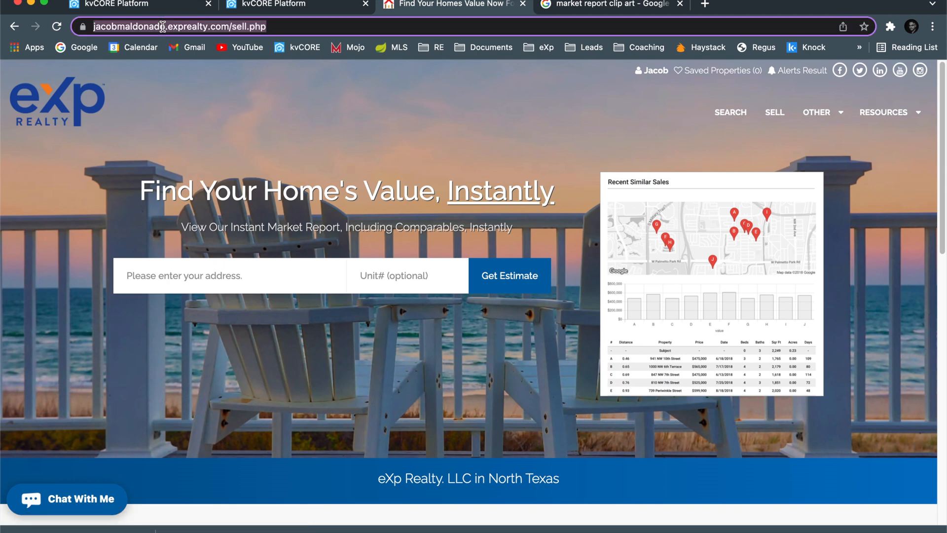
Link the template's Free Home Evaluation button to the copied Sell page address.
click(285, 8)
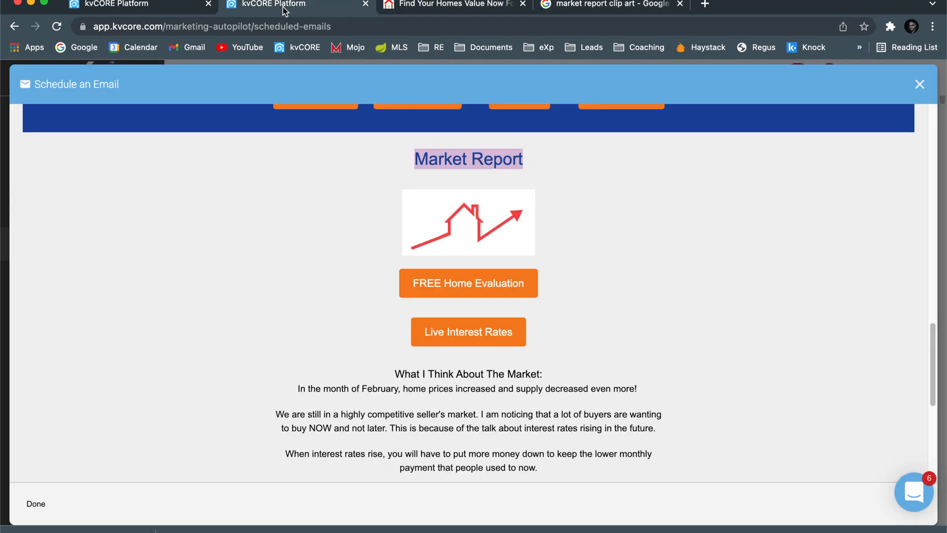
click(133, 10)
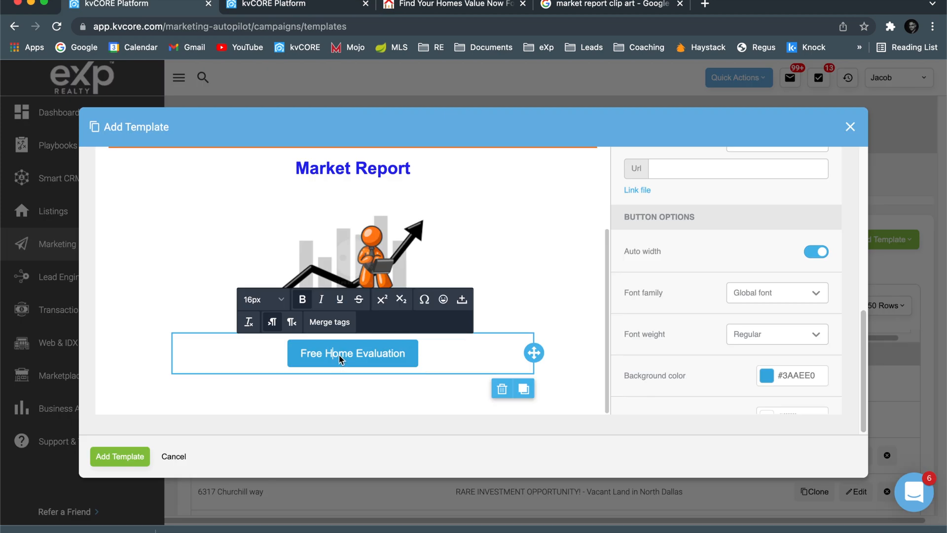
click(661, 168)
key(super+v)
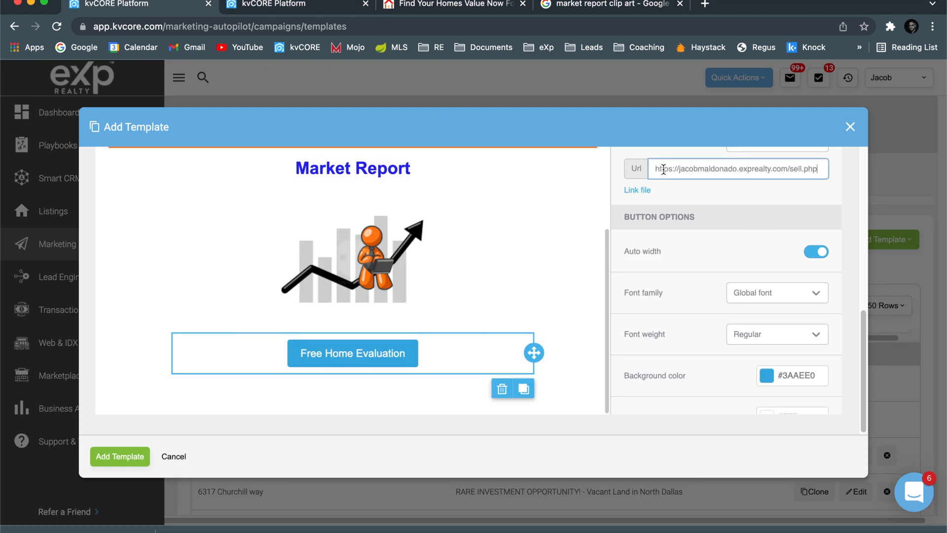
Set the Free Home Evaluation button's background color to orange.
click(449, 345)
click(412, 349)
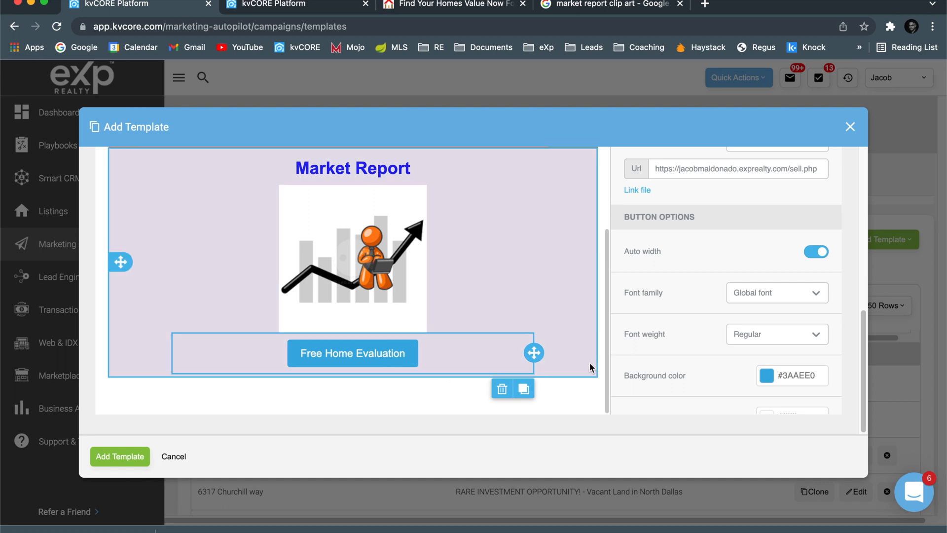
click(767, 376)
click(693, 379)
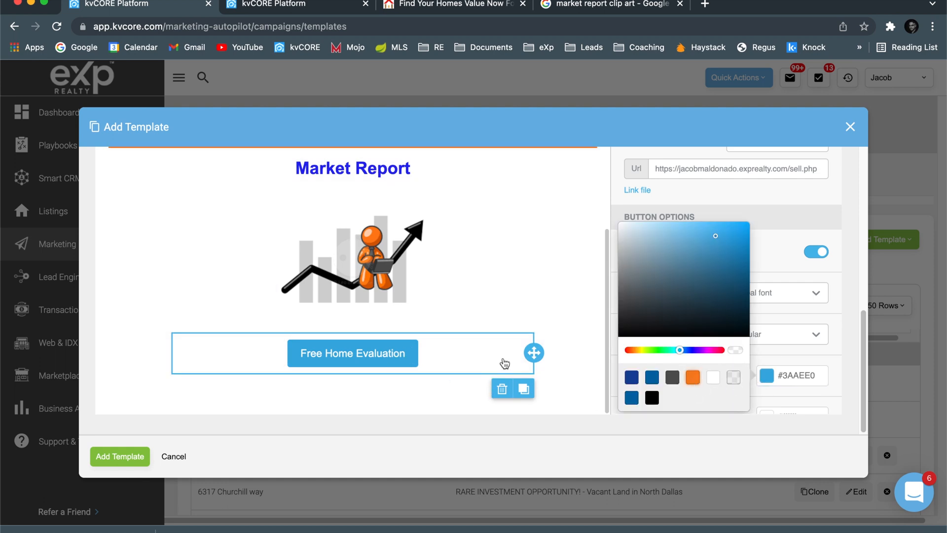
click(513, 311)
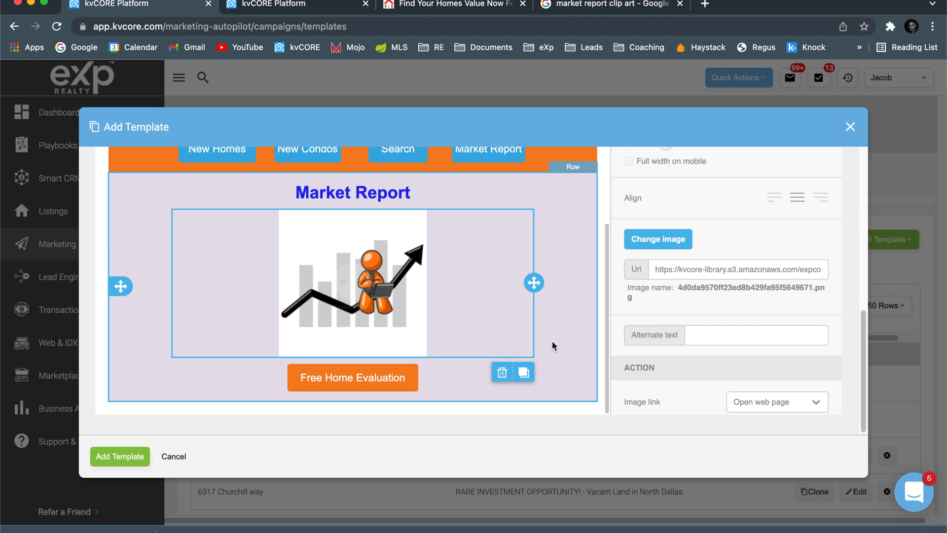
click(552, 341)
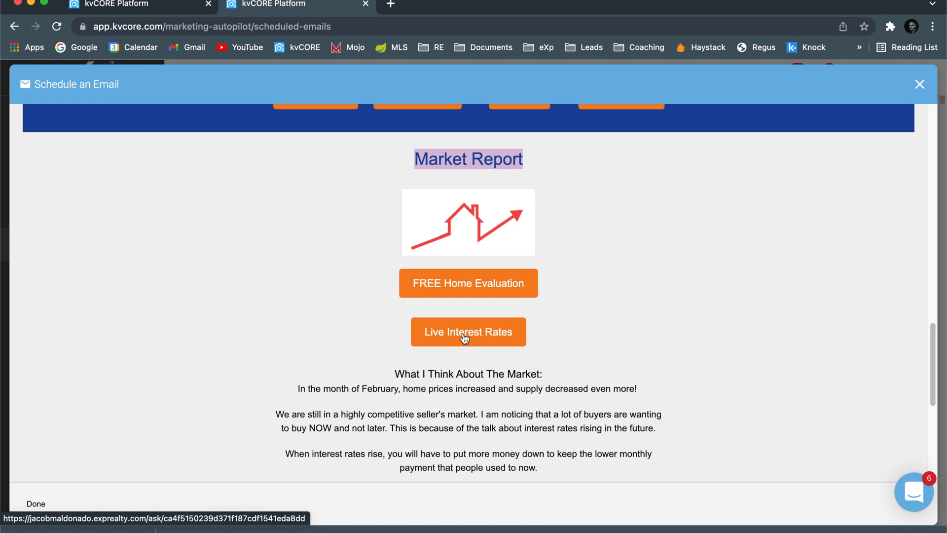
Open kvCORE in a new browser tab and go to its Lead Engine tools.
click(105, 8)
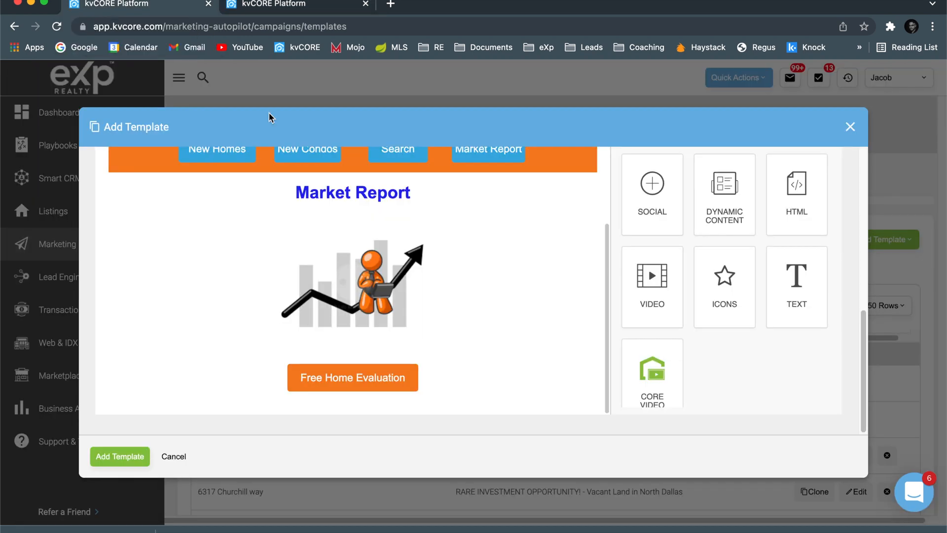
click(291, 7)
click(390, 4)
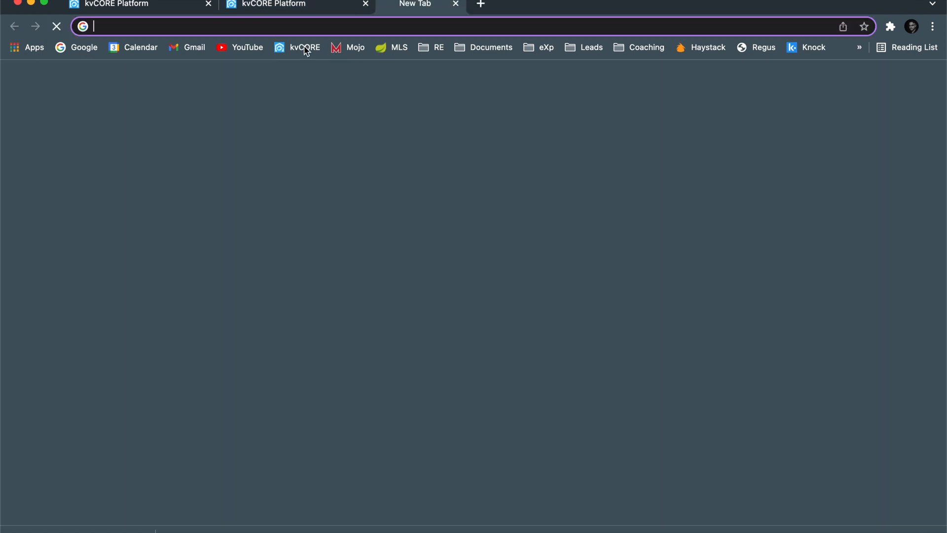
click(307, 47)
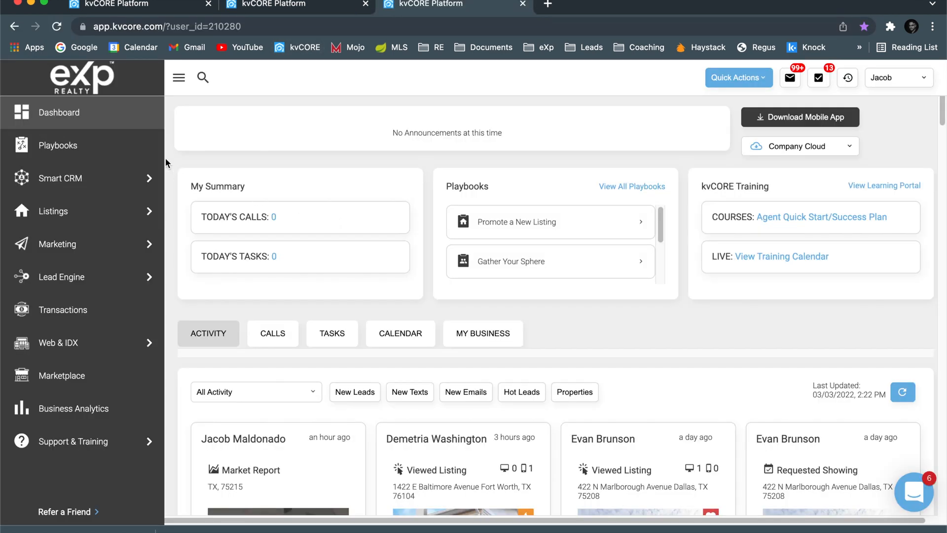
mouse_move(101, 280)
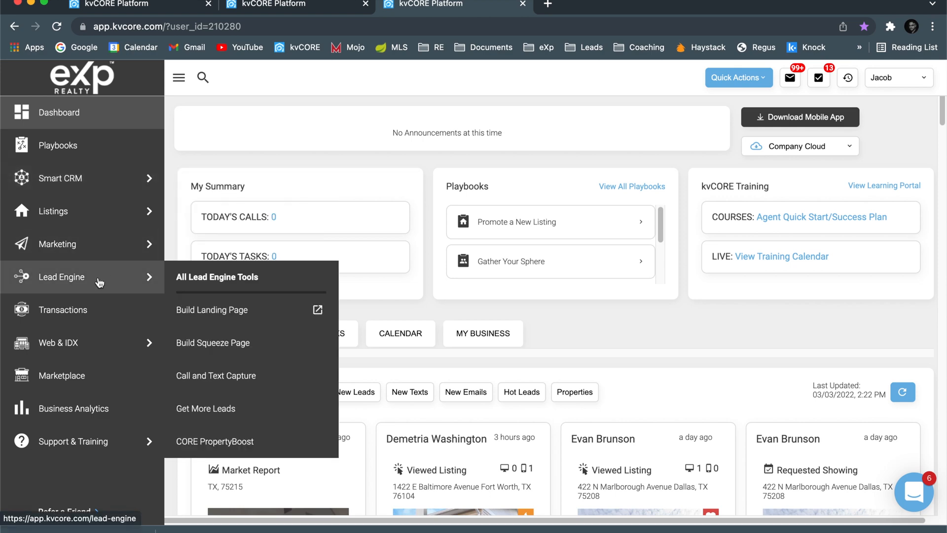
click(98, 282)
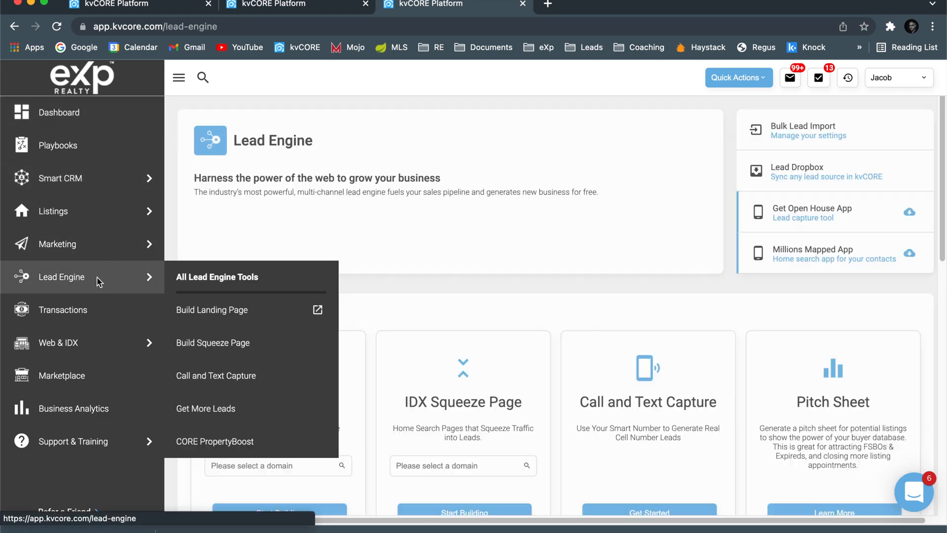
Start building a landing page on the agent's eXp Realty domain.
scroll(473, 293, down, 5)
click(279, 218)
click(280, 237)
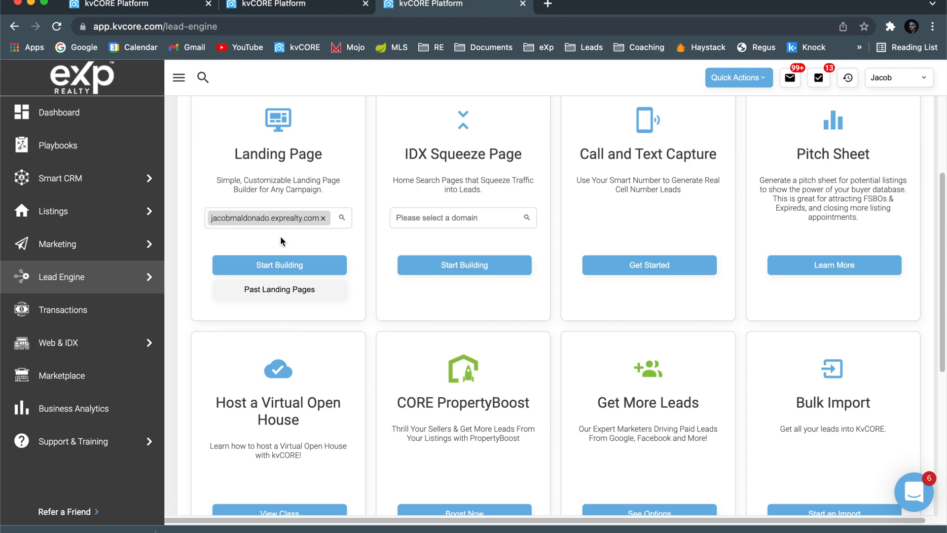
click(282, 267)
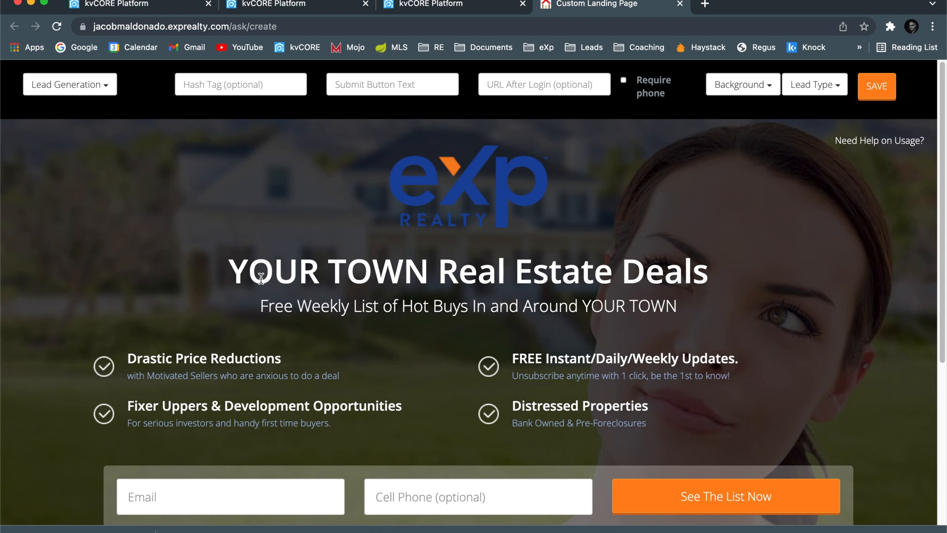
Replace the landing page's main headline with "Live Interest Rates".
drag(230, 275, 759, 296)
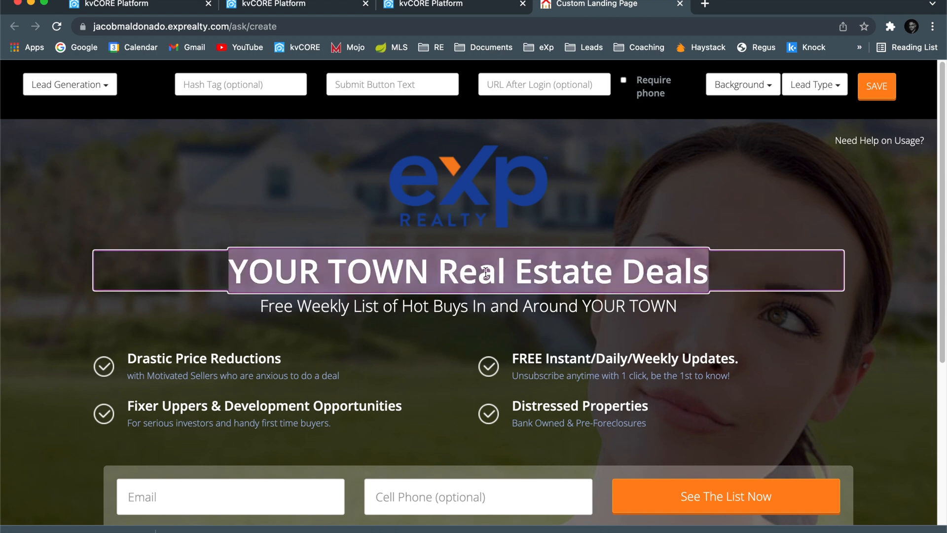
text(Live In)
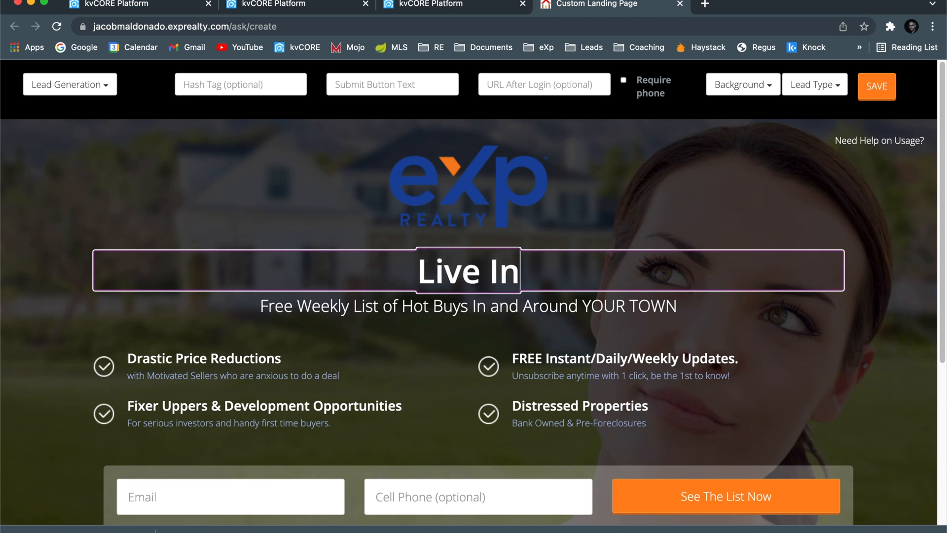
text(terest Rates)
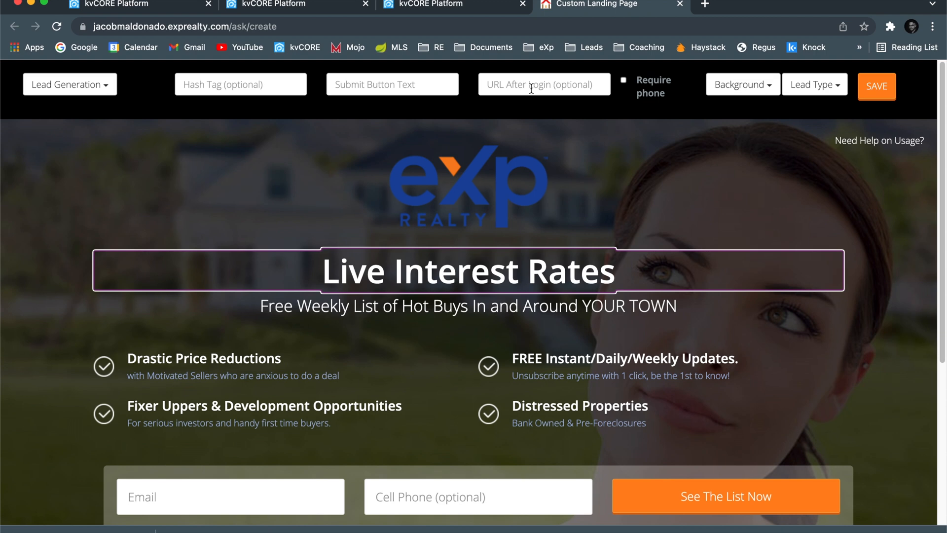
Set the landing page's background image to Villa.
click(748, 92)
click(727, 229)
click(721, 85)
click(728, 178)
click(715, 95)
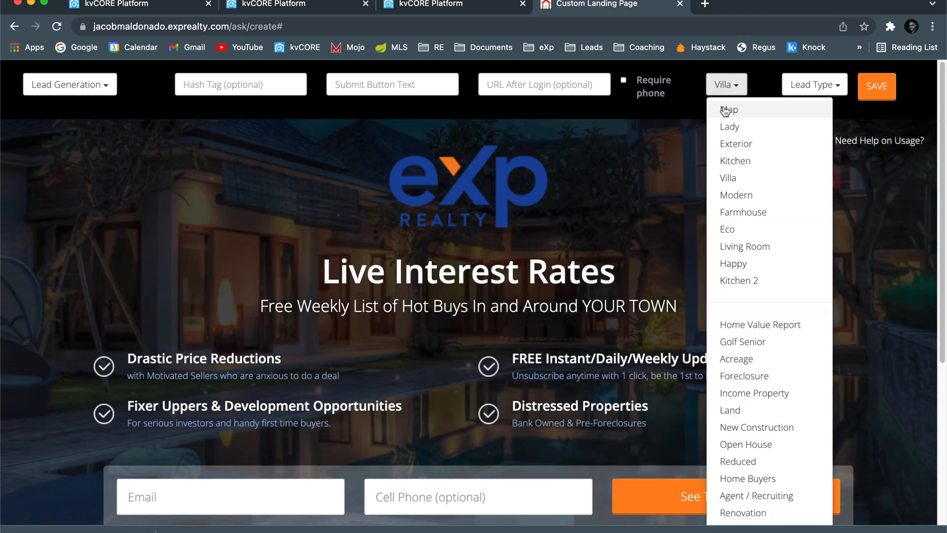
click(199, 355)
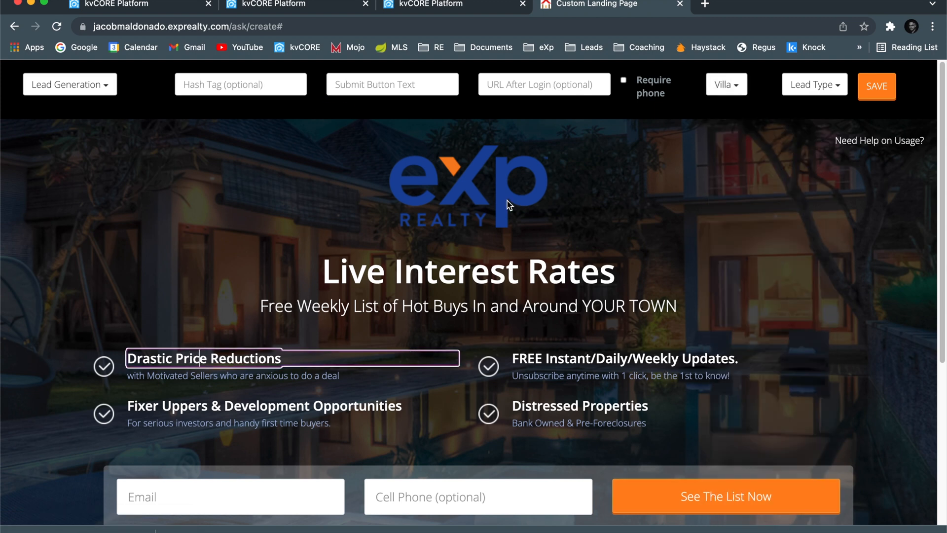
Set the landing page's submit button text to "View Interest Rates!" and its lead type to Buyer.
click(380, 87)
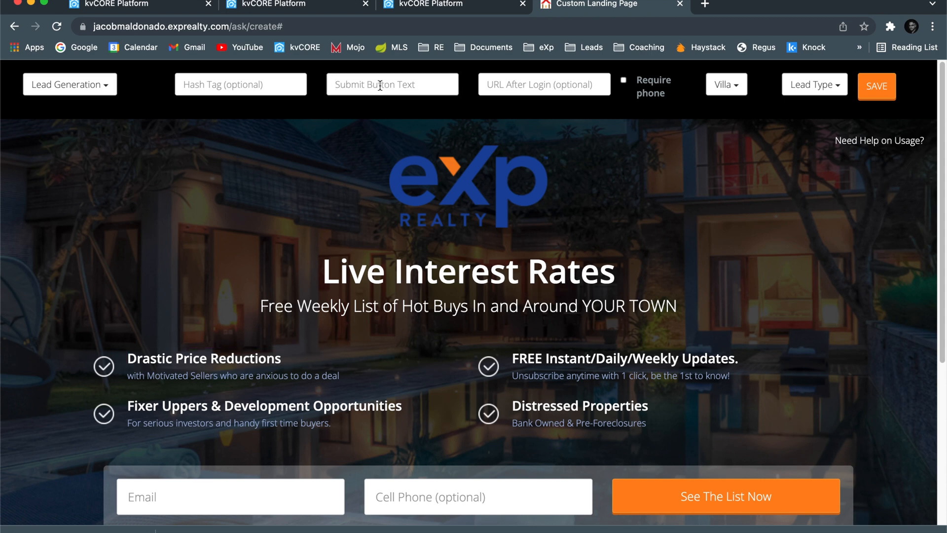
text(View )
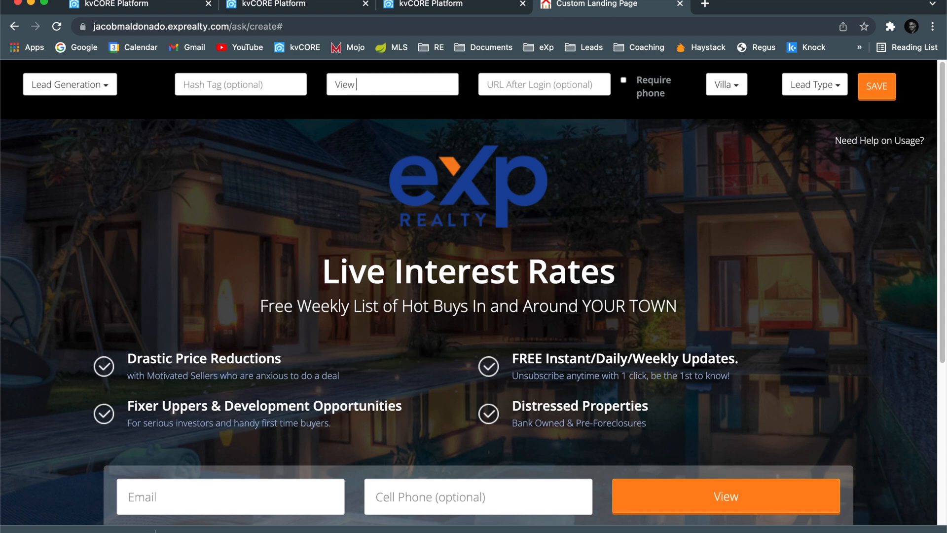
text(Interest )
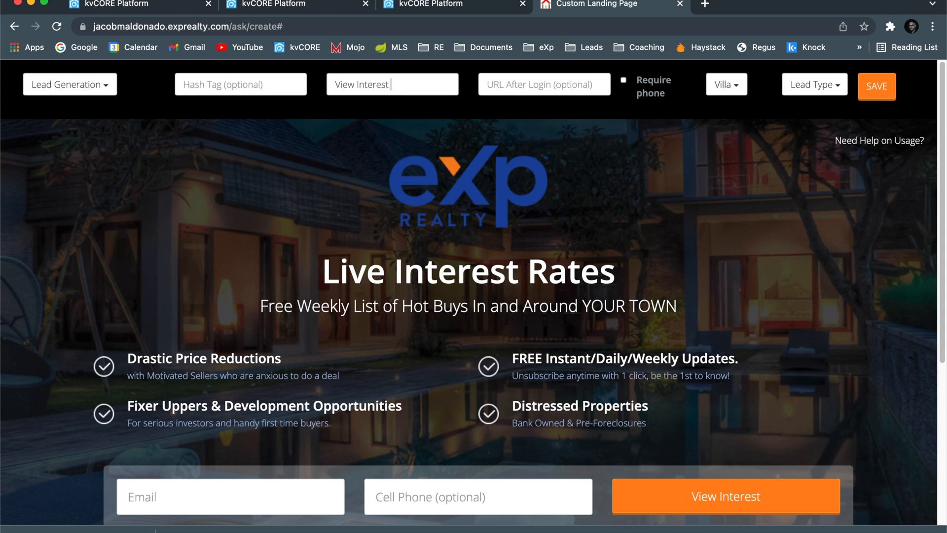
text(Rates!)
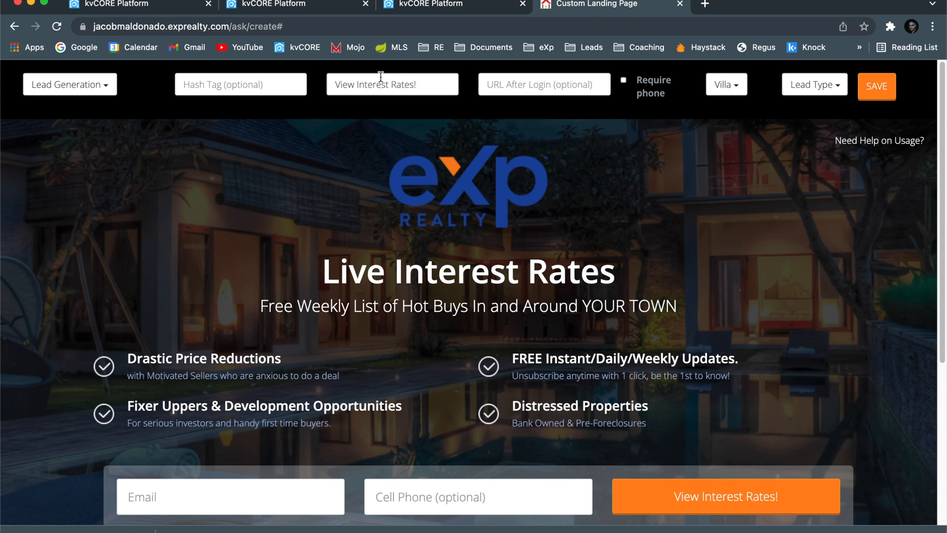
click(813, 84)
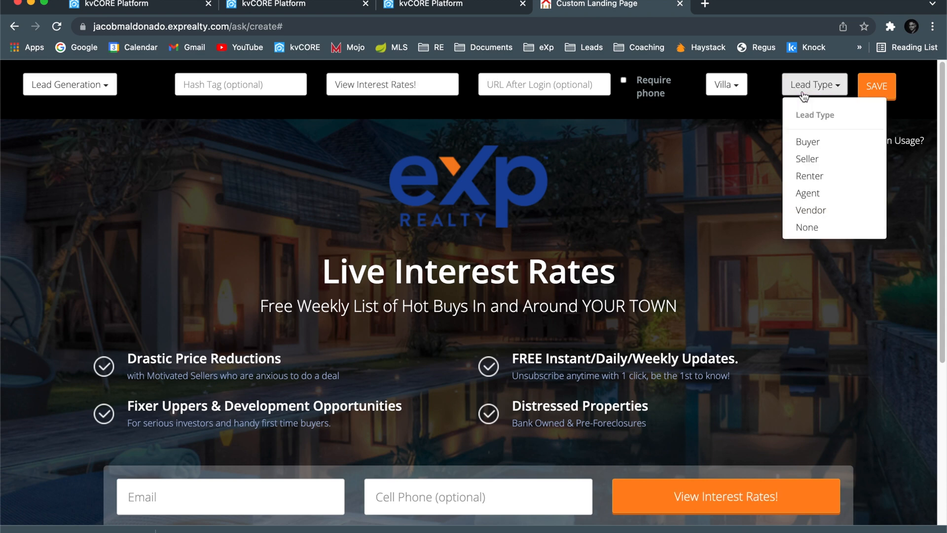
click(818, 143)
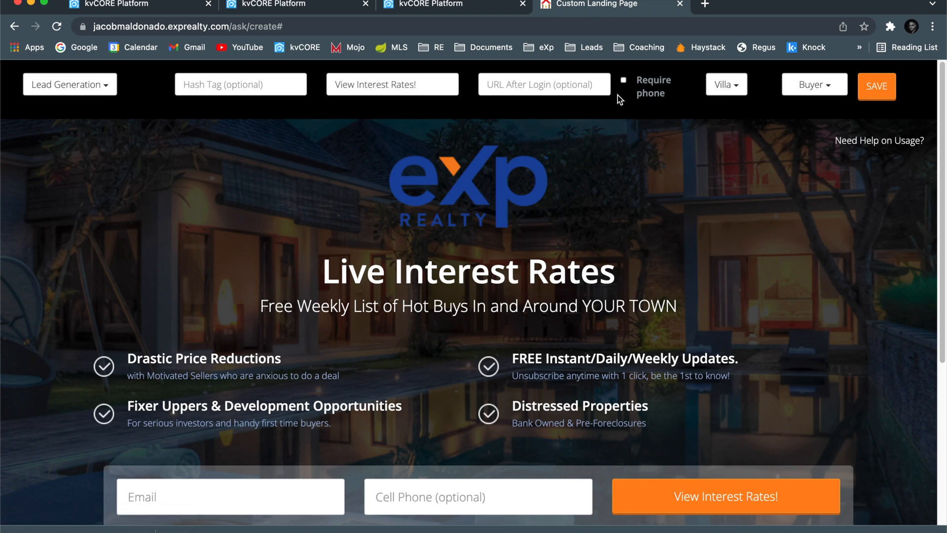
Save the Live Interest Rates landing page and open the published version.
click(267, 85)
scroll(495, 400, down, 3)
scroll(488, 402, up, 3)
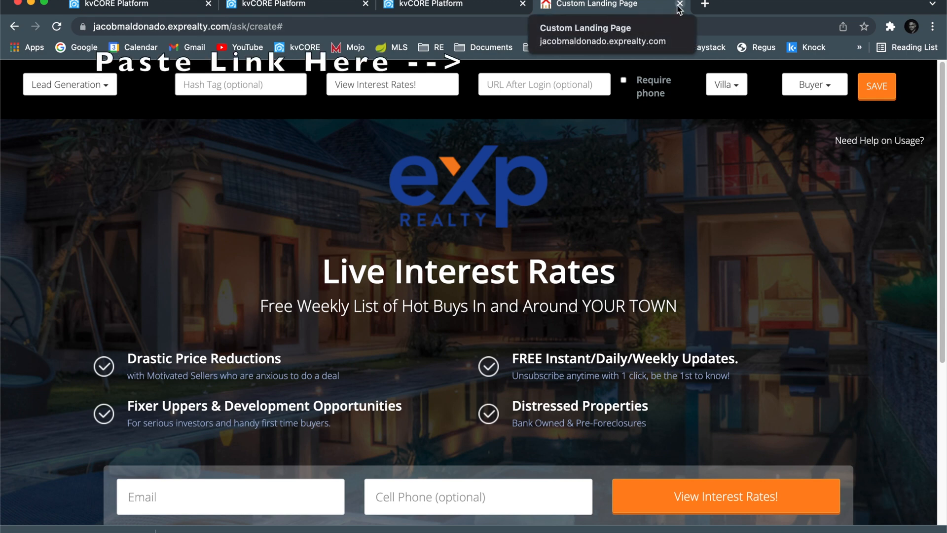
click(870, 95)
click(590, 214)
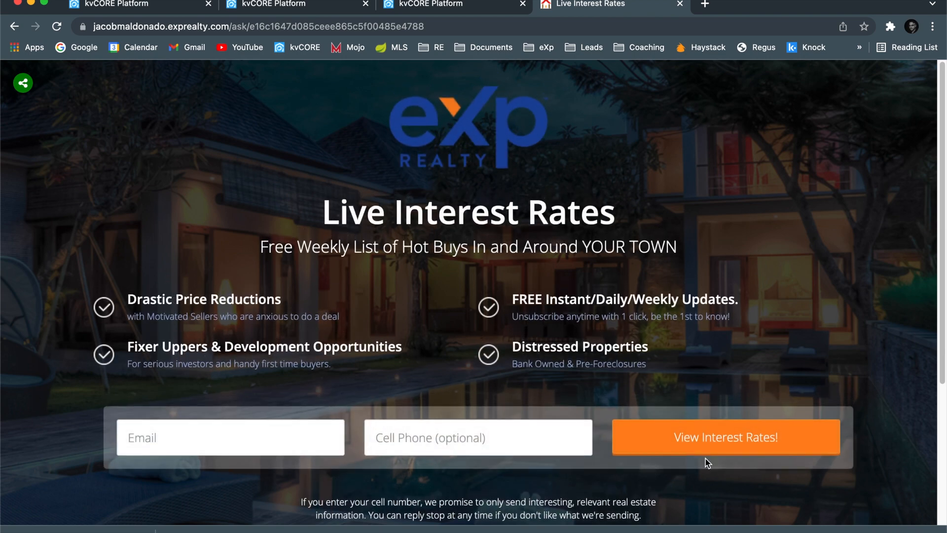
Copy the web address of the published Live Interest Rates landing page.
click(237, 27)
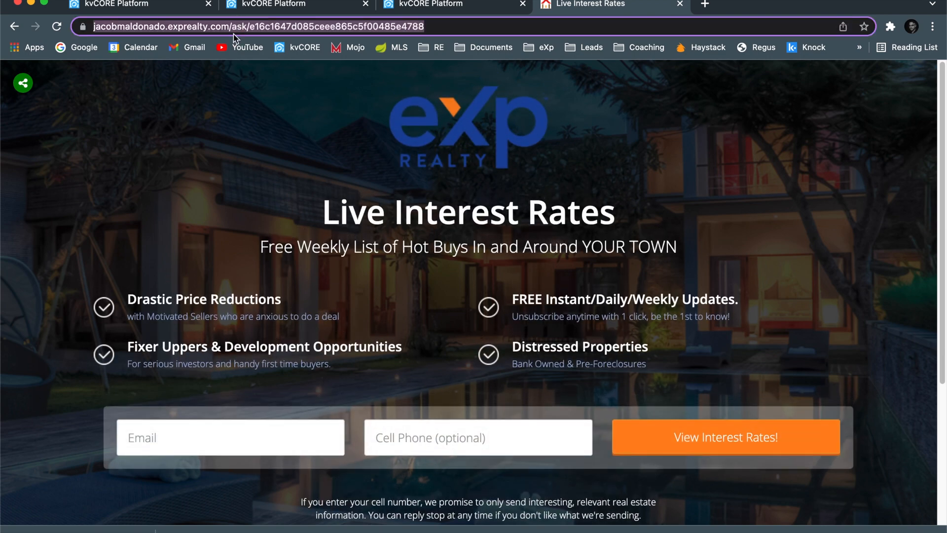
click(419, 6)
click(302, 6)
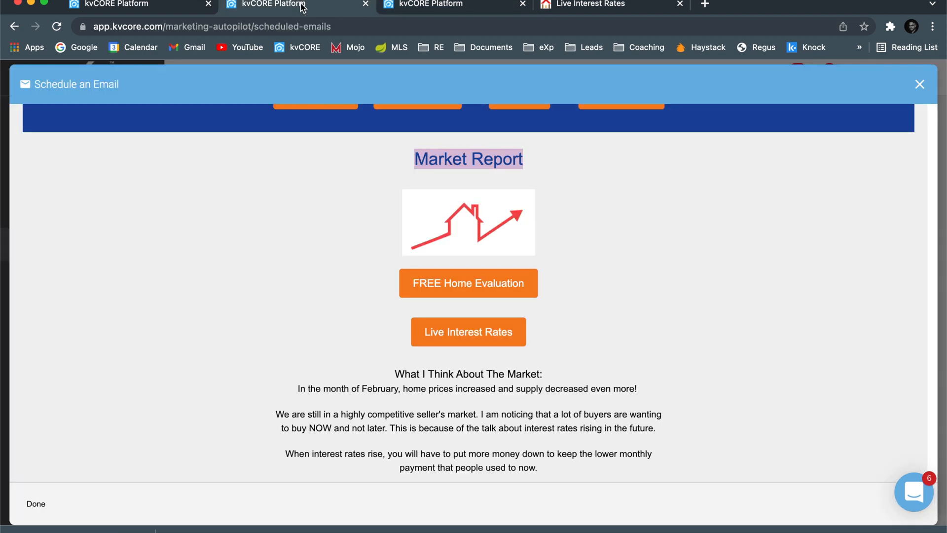
click(566, 7)
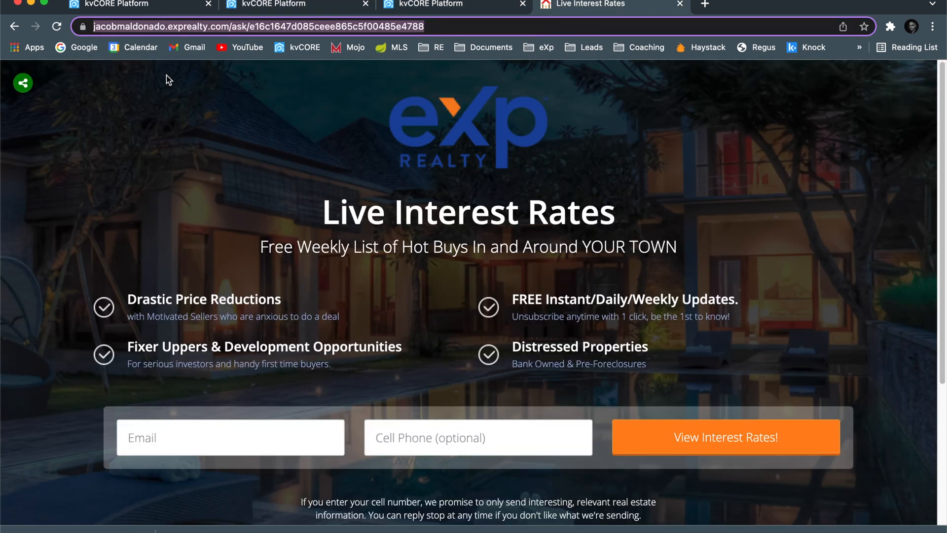
In the email template, add a button below Free Home Evaluation and label it "View Live Interest Rates".
click(290, 8)
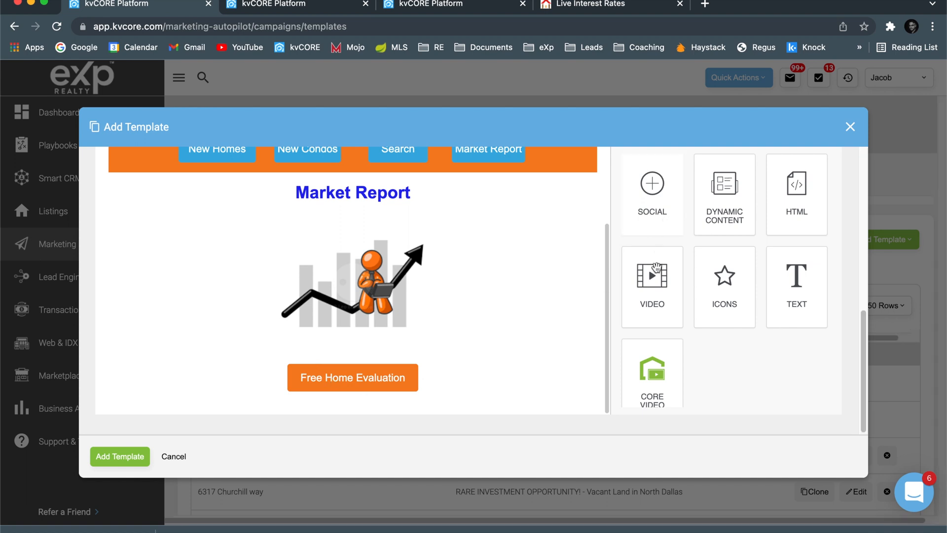
scroll(658, 268, up, 3)
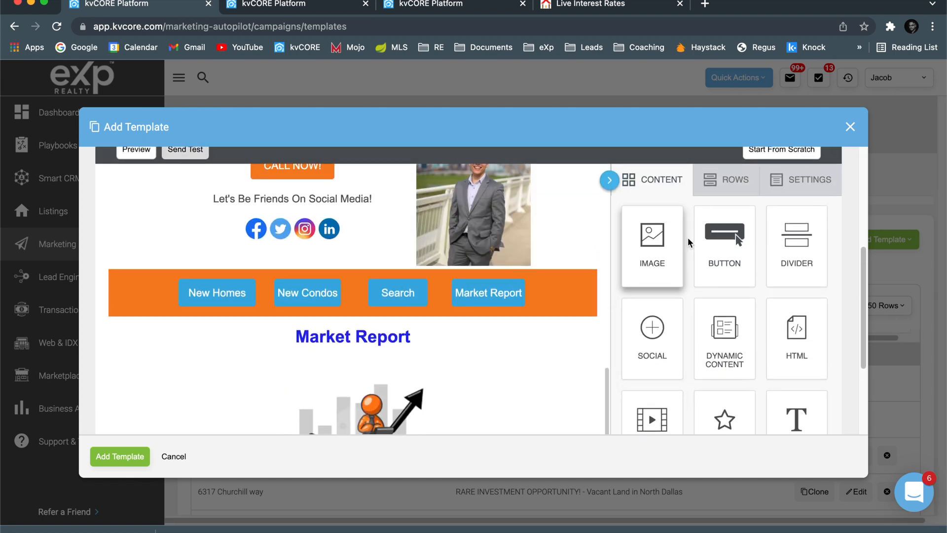
scroll(545, 317, down, 5)
scroll(733, 227, up, 3)
drag(730, 195, 379, 395)
scroll(440, 345, down, 2)
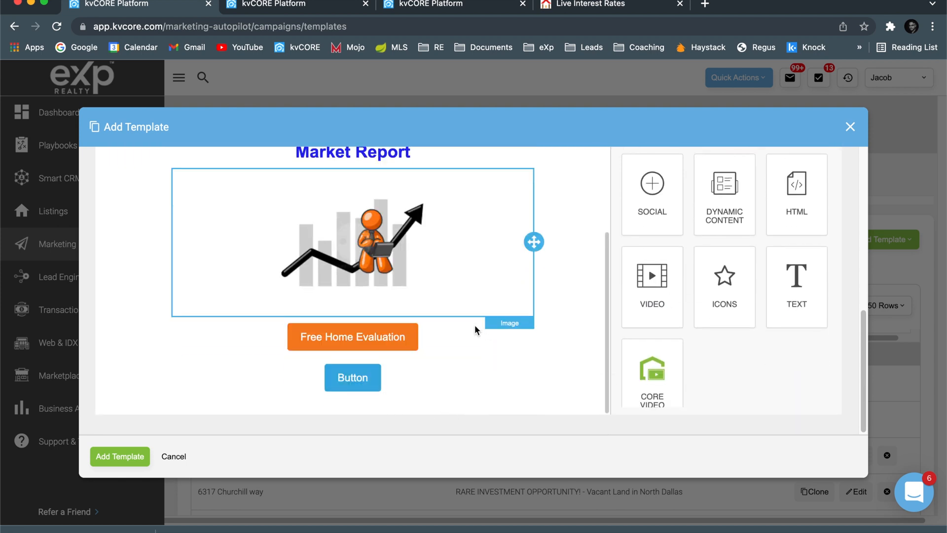
double_click(360, 377)
text(View Liv)
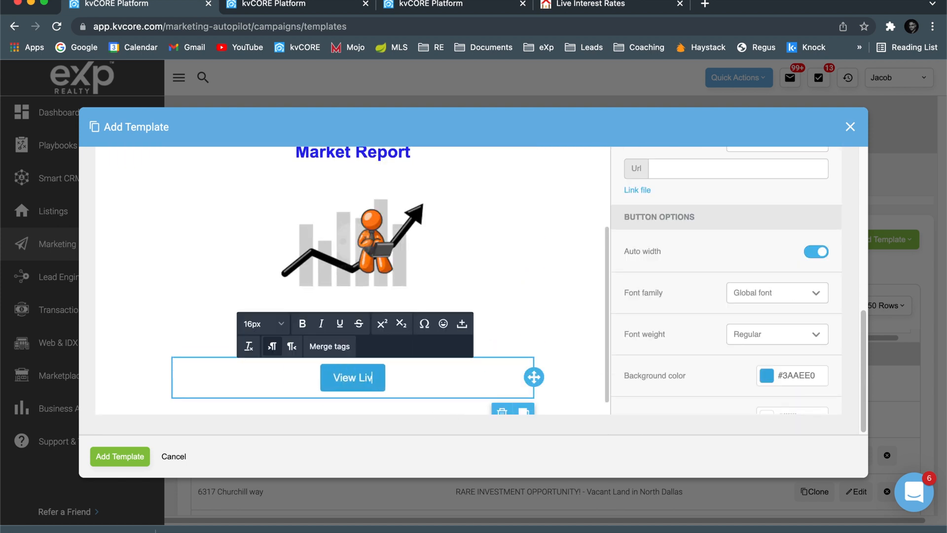
text(e Interest Rates)
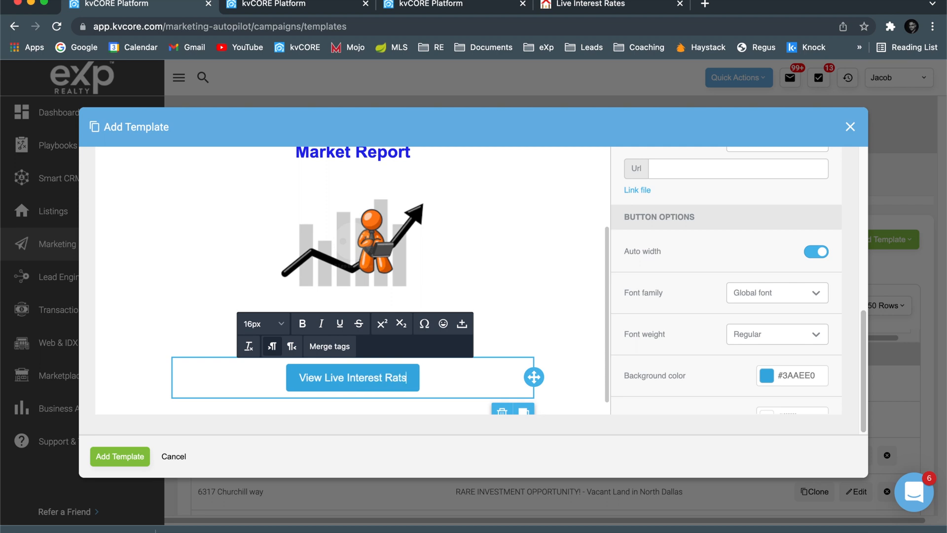
Link the View Live Interest Rates button to the copied landing page address and set its background color to orange #f5821f.
scroll(784, 266, up, 3)
click(719, 291)
key(ctrl+v)
scroll(721, 306, down, 4)
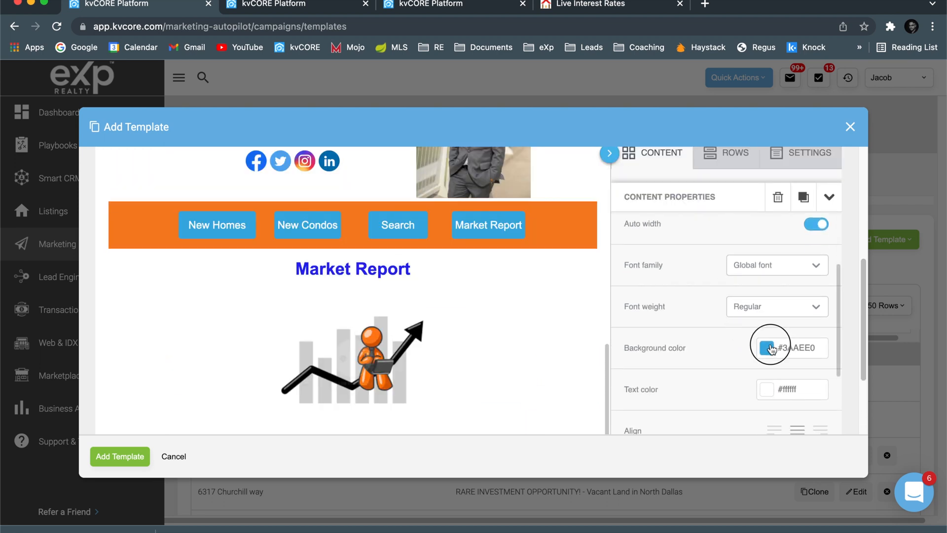
click(766, 346)
click(693, 398)
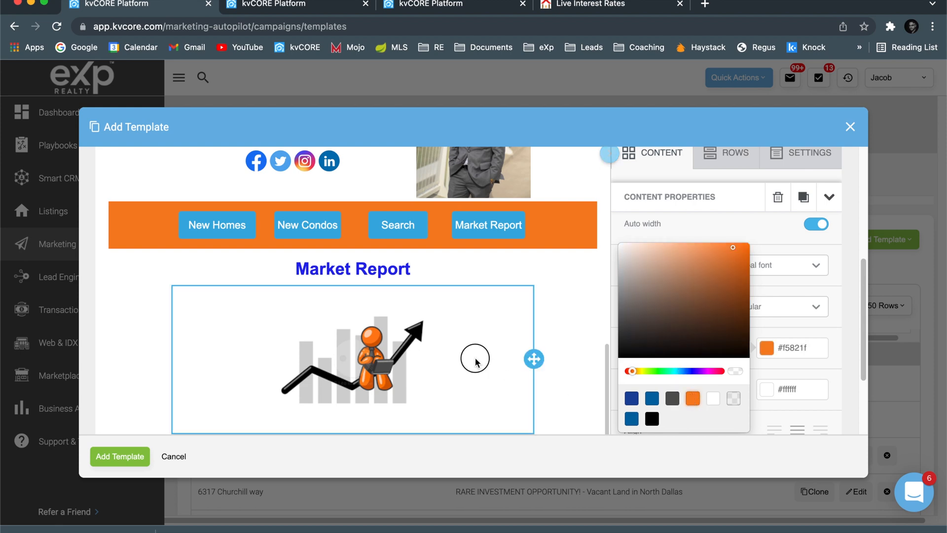
click(533, 357)
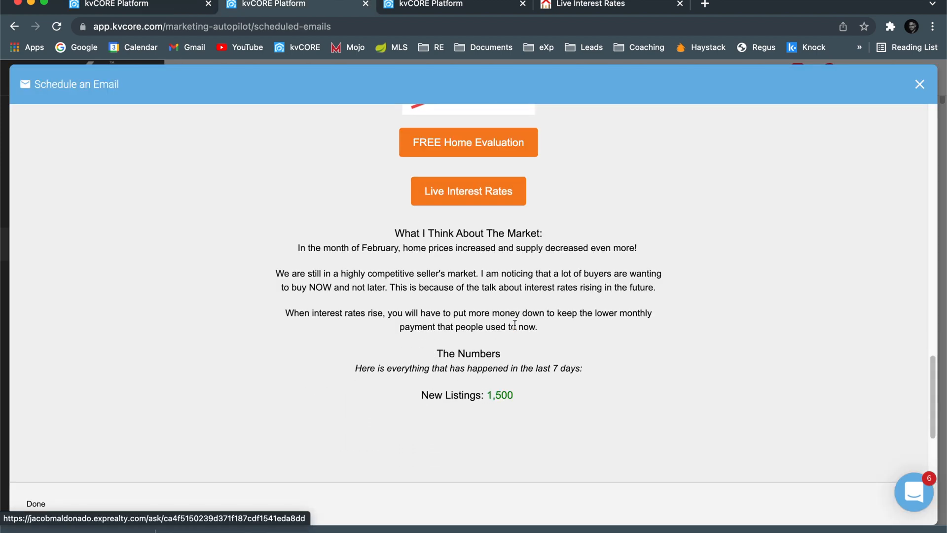
Following the sent report's "What I Think About The Market" section, add a text block below the View Live Interest Rates button.
scroll(515, 325, down, 3)
drag(403, 157, 539, 158)
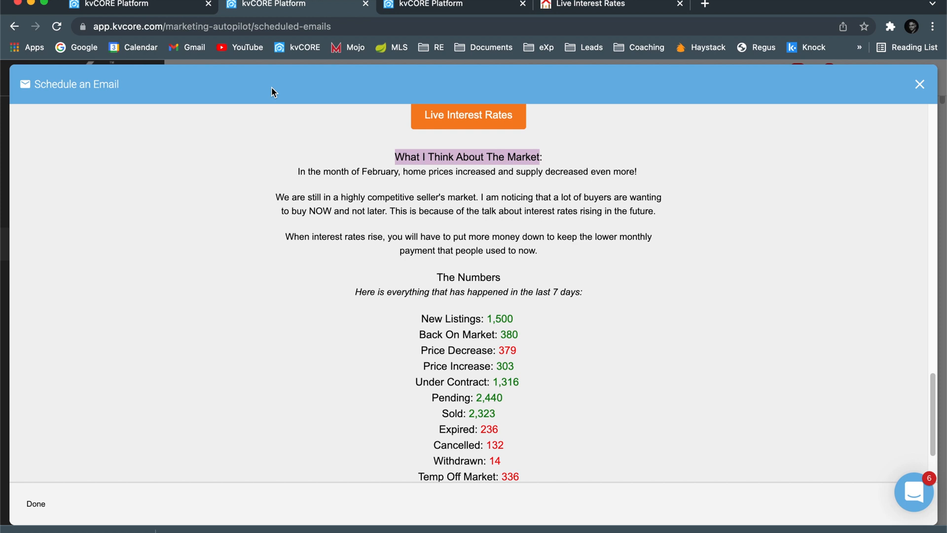
click(163, 6)
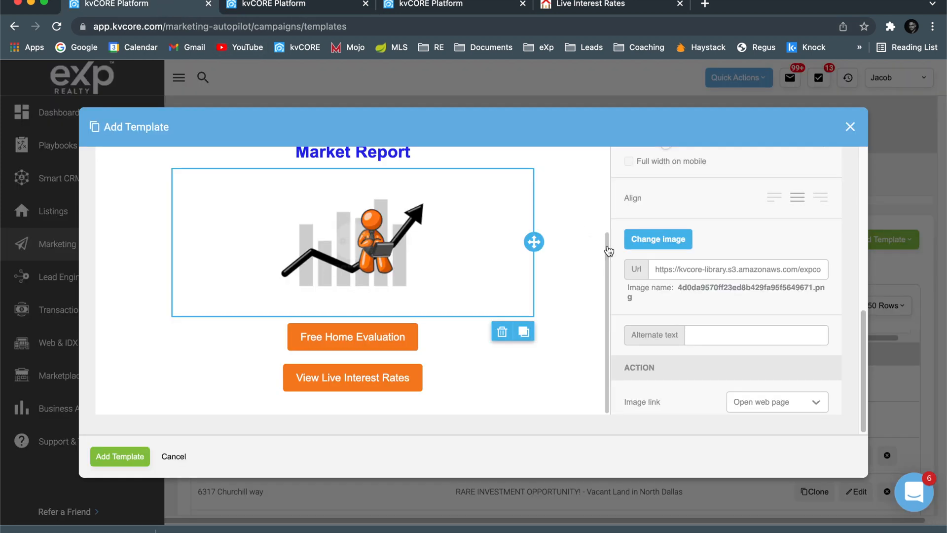
scroll(617, 245, up, 5)
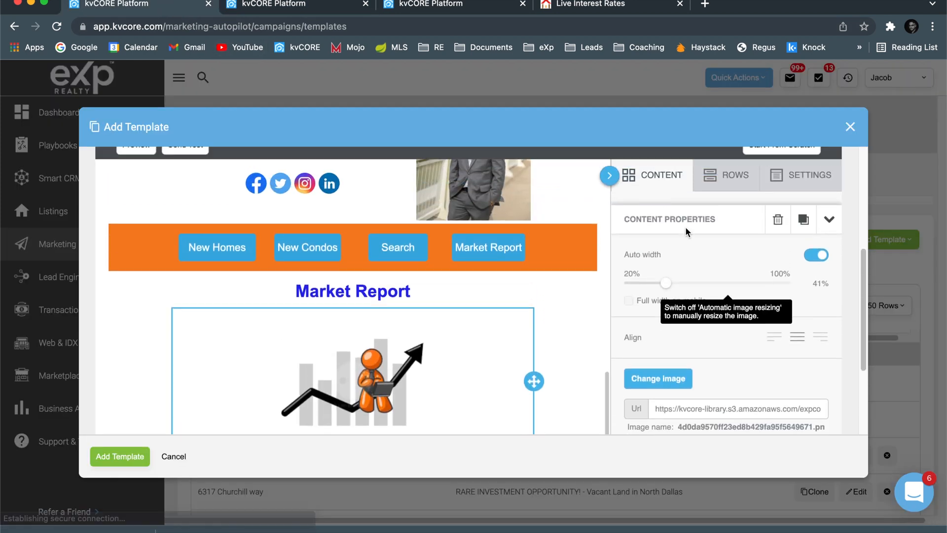
click(666, 186)
scroll(437, 342, down, 5)
drag(797, 286, 345, 395)
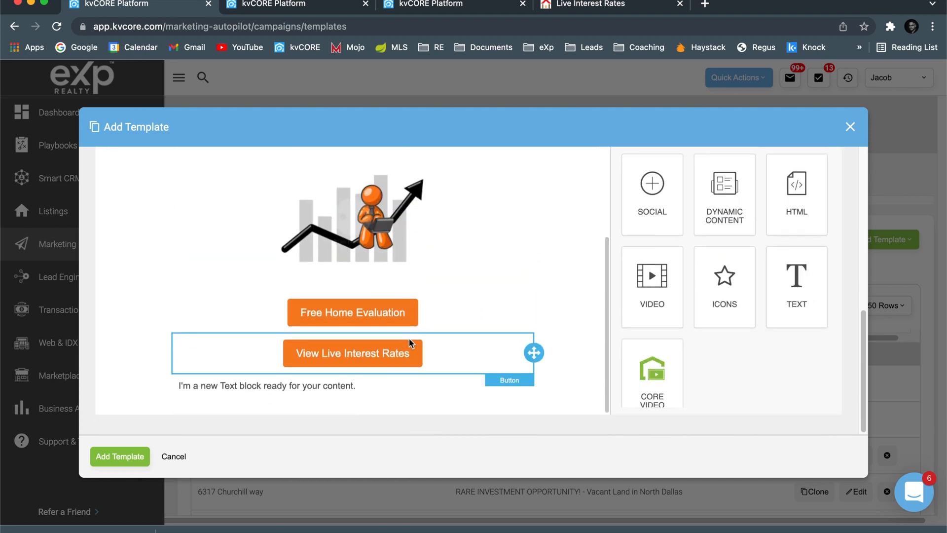
Enter "What I Think About The Market:" in the new text block and make it centered, bold and 18px.
click(325, 390)
text(What I Think About The Market:)
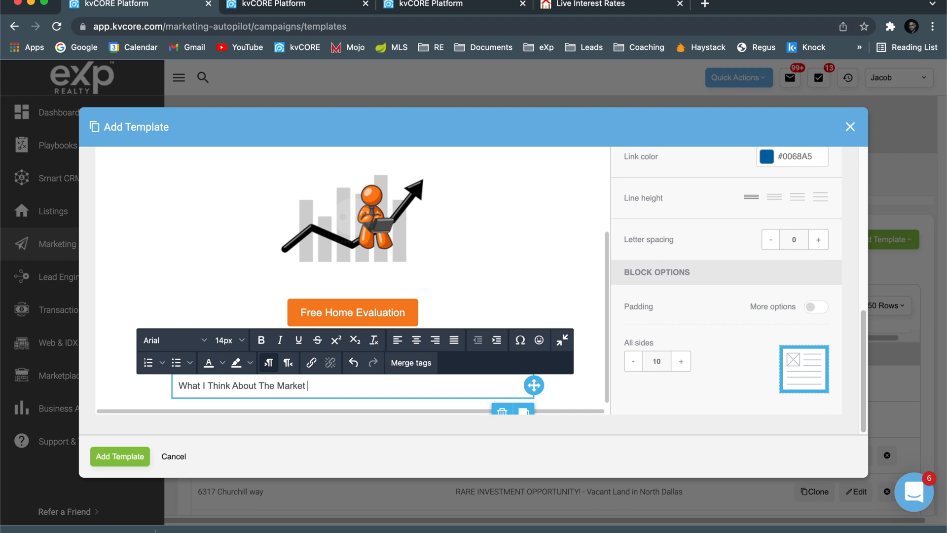
click(291, 380)
triple_click(293, 381)
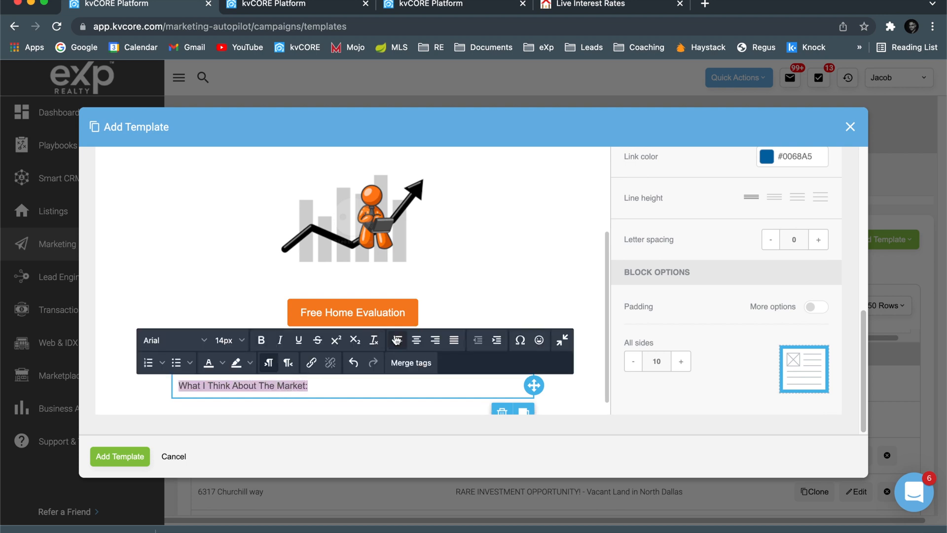
click(416, 340)
click(229, 340)
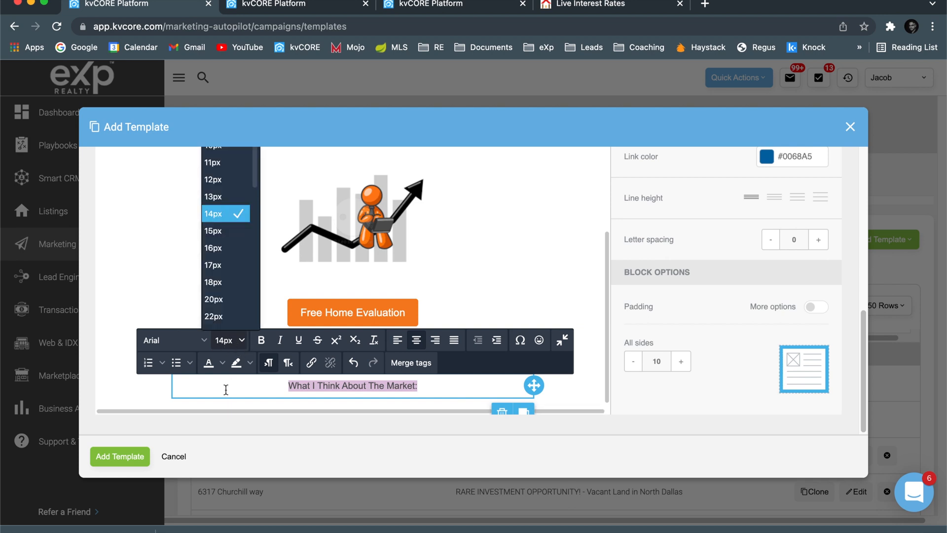
click(224, 282)
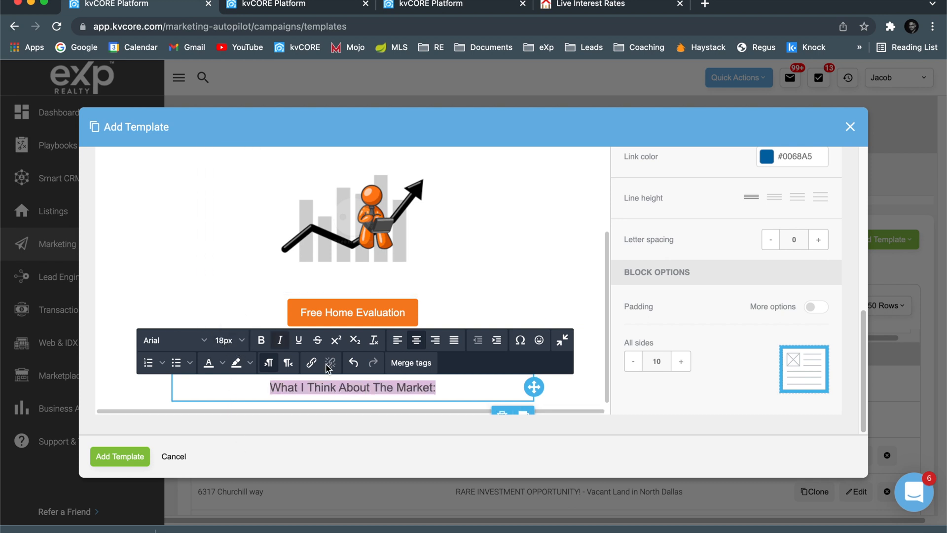
click(261, 340)
click(444, 389)
scroll(443, 389, down, 1)
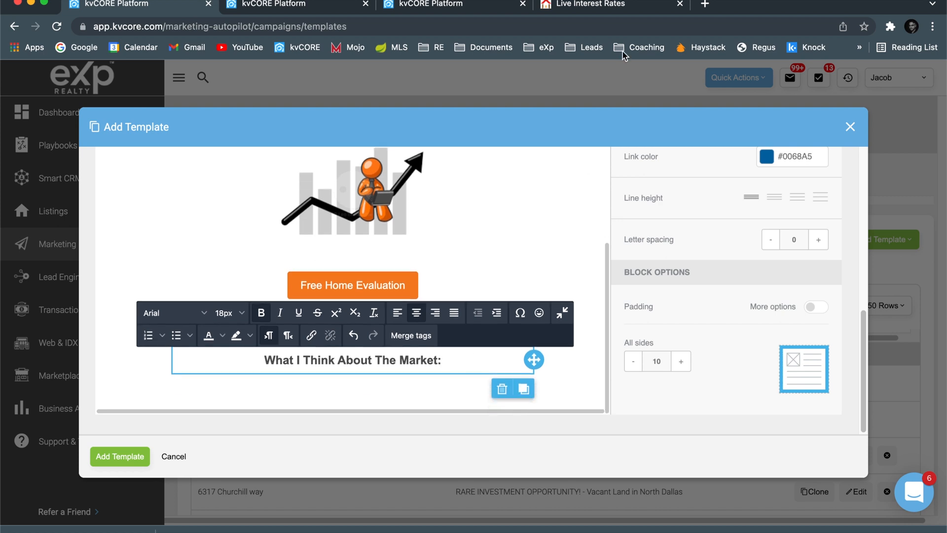
Copy the heading "The Numbers" and the italic line below it from the sent report.
click(312, 4)
scroll(430, 221, down, 2)
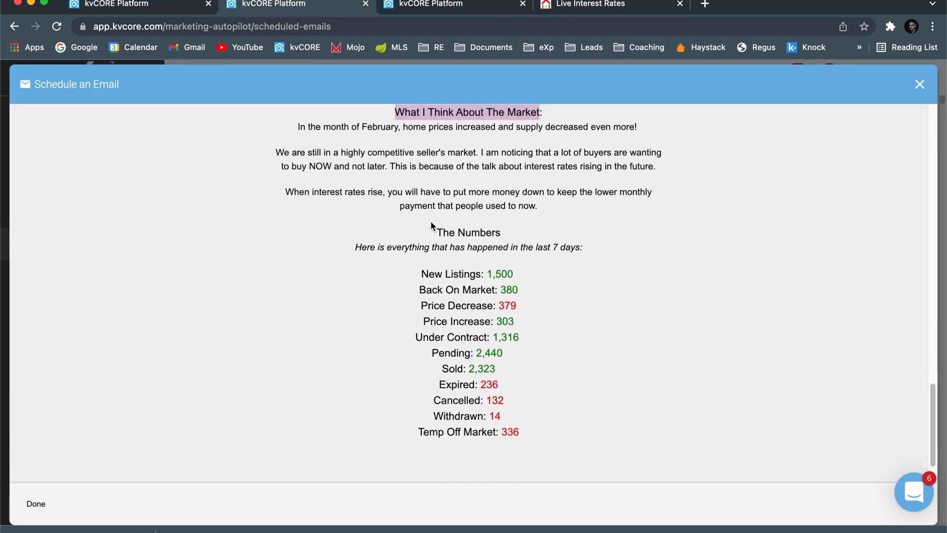
triple_click(479, 223)
drag(479, 224, 581, 239)
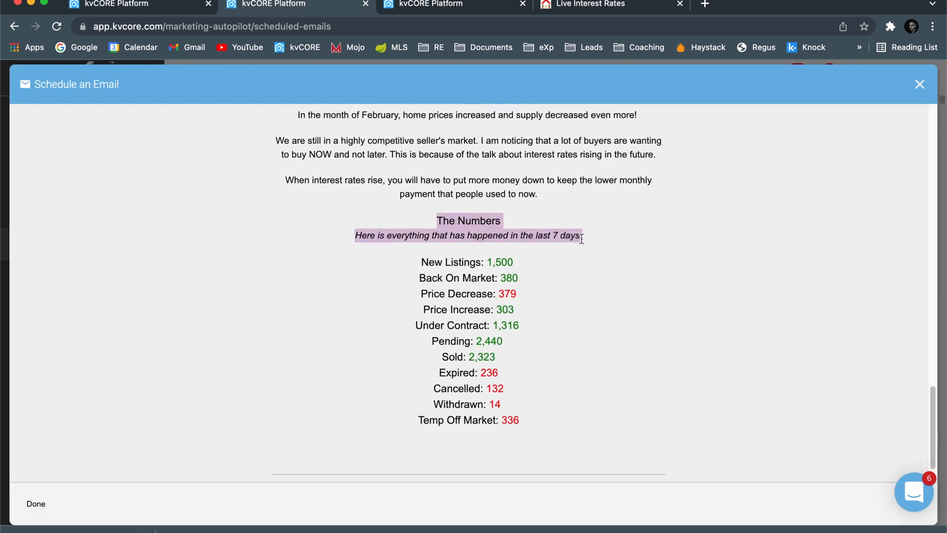
In the email template, add a text block below the "What I Think About The Market:" heading.
click(148, 4)
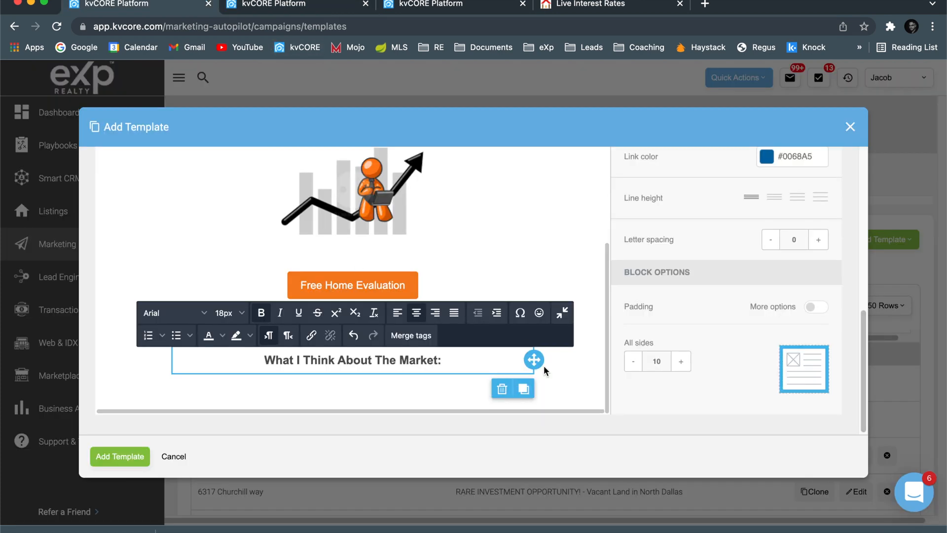
click(427, 381)
click(451, 364)
scroll(659, 268, up, 5)
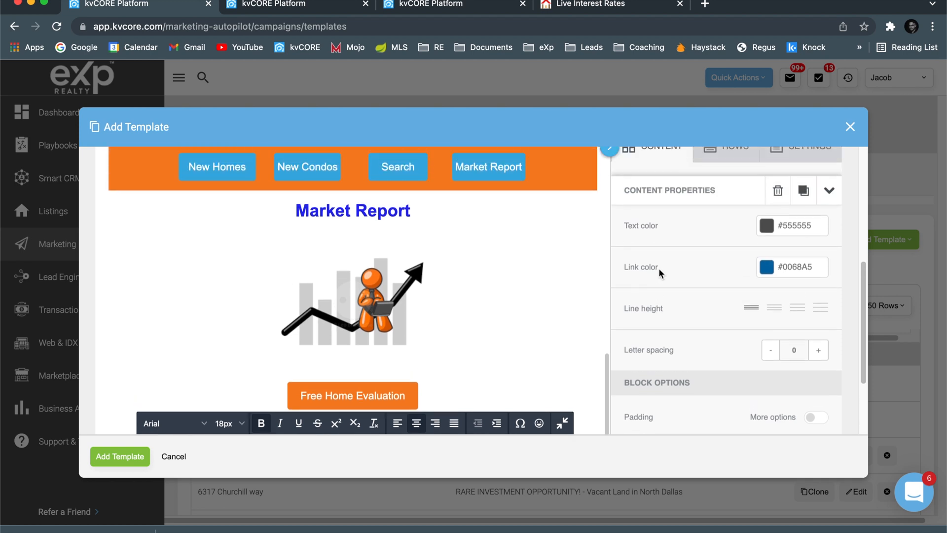
scroll(659, 268, up, 1)
click(645, 178)
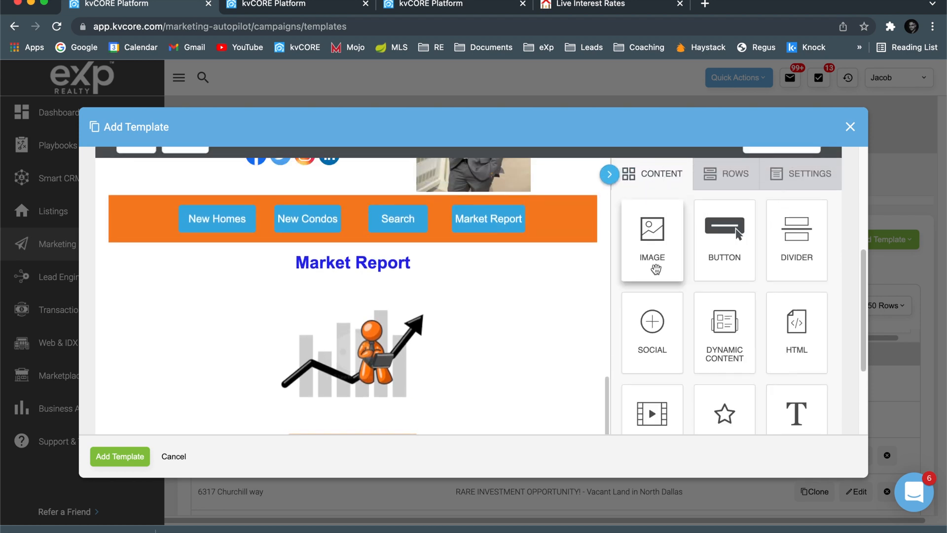
scroll(532, 335, down, 5)
drag(772, 296, 371, 375)
Replace the new block's placeholder with the copied "The Numbers" and "Here is everything that has happened in the last 7 days:" lines.
click(342, 387)
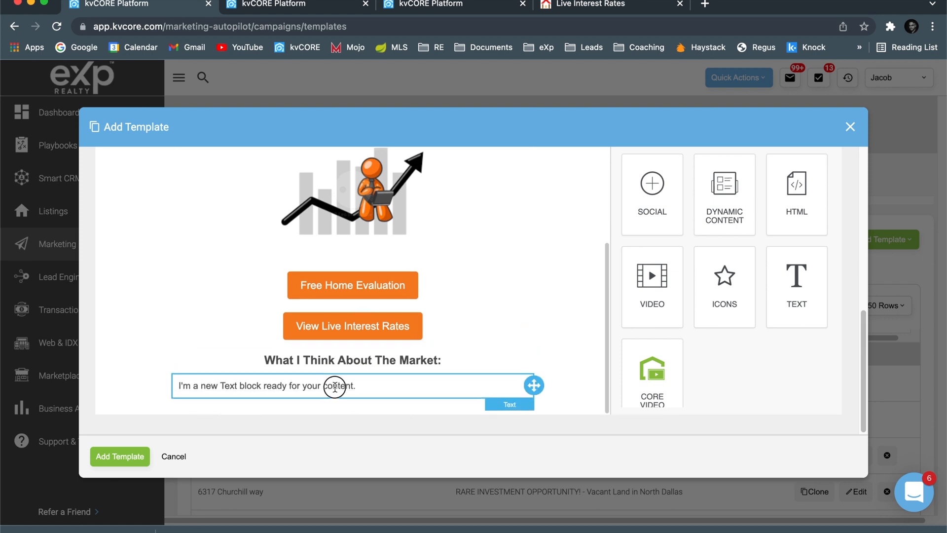
double_click(342, 386)
key(ctrl+a)
text(The Numbers Here is everything that has happened in the last 7 days:)
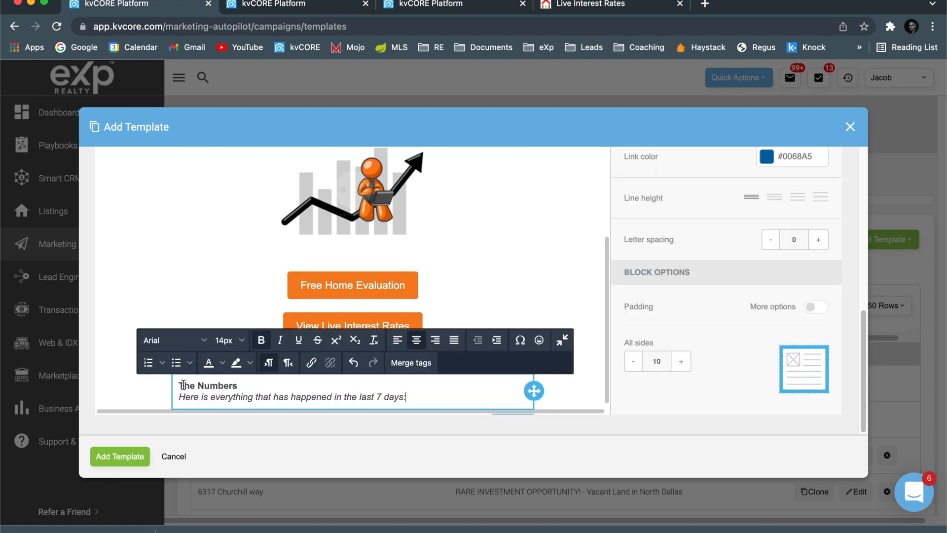
Center both lines of the new text block and set "The Numbers" to 18px.
drag(184, 385, 417, 400)
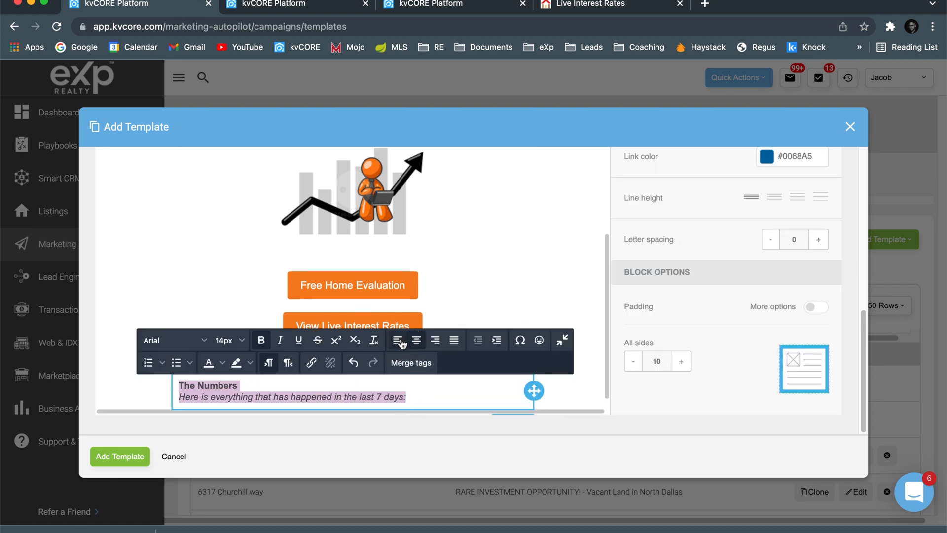
click(416, 340)
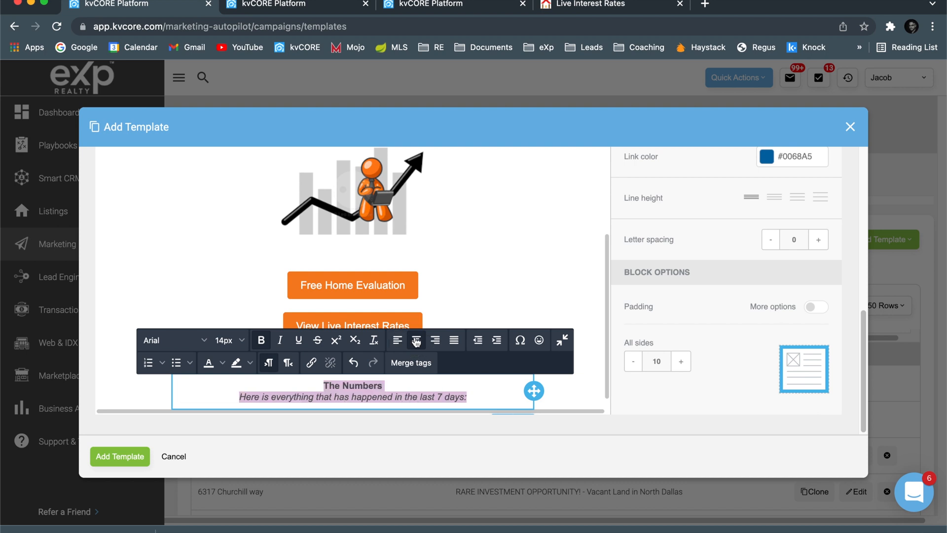
click(384, 393)
drag(238, 397, 467, 397)
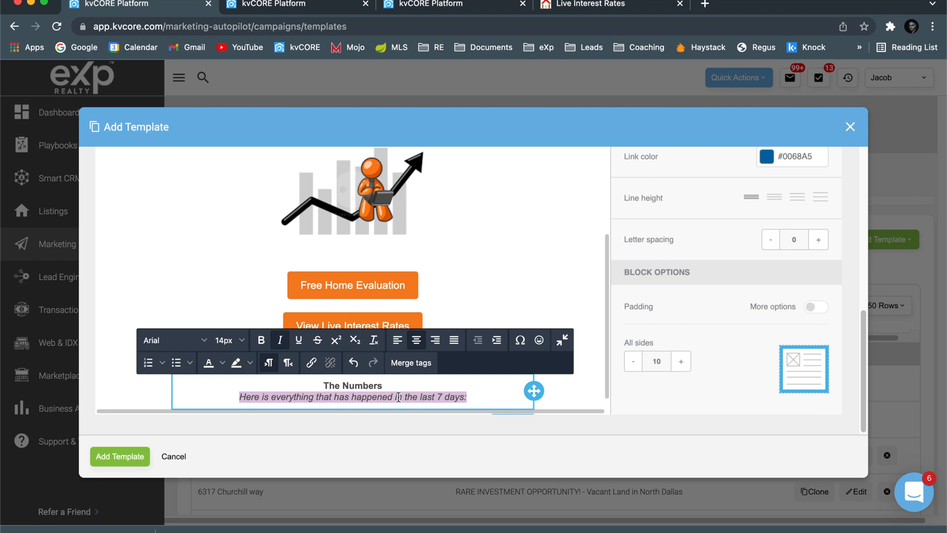
click(387, 385)
drag(387, 385, 286, 381)
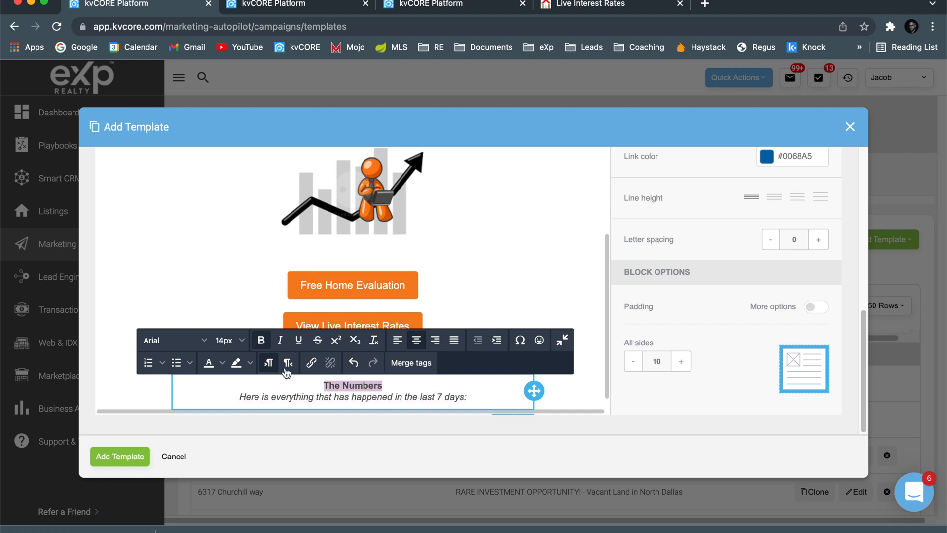
click(244, 345)
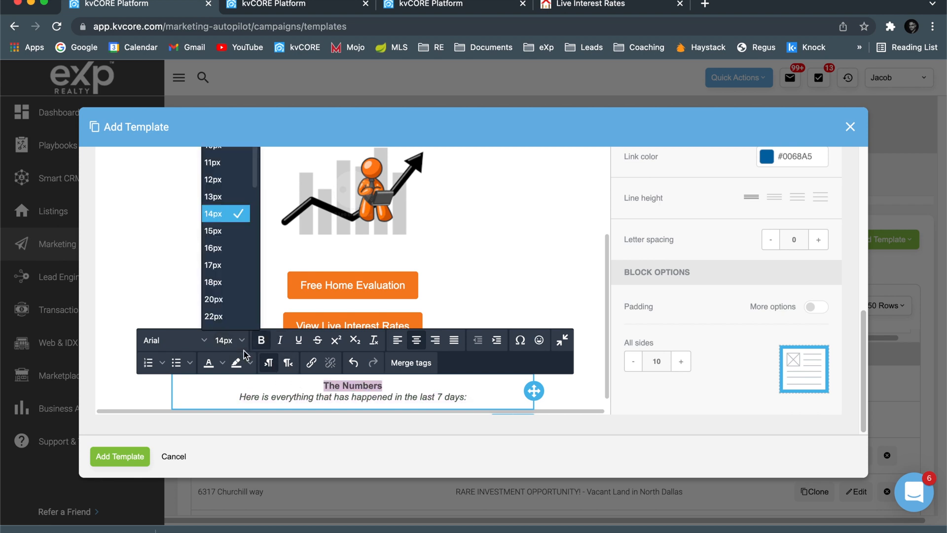
click(224, 282)
click(411, 390)
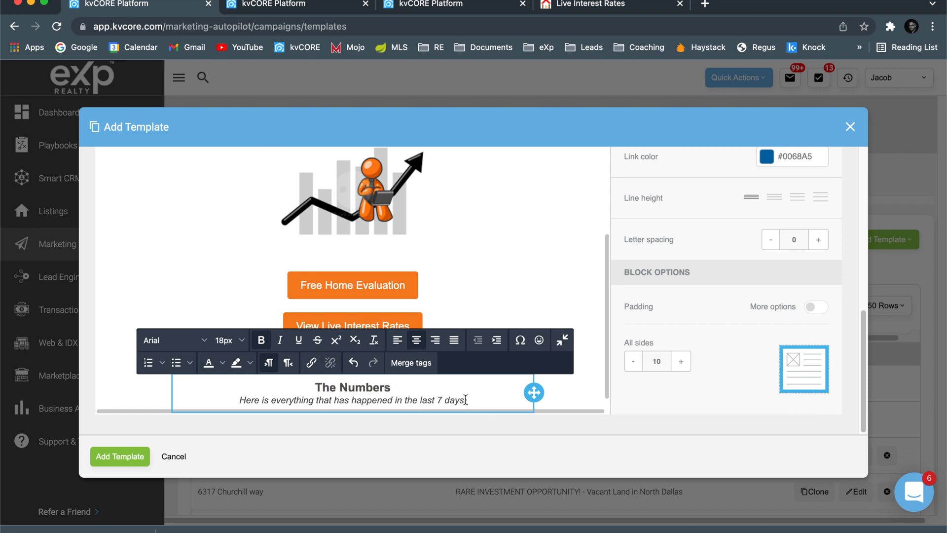
Open the MLS Matrix site in place of the Live Interest Rates page and find its Market Watch section.
click(301, 5)
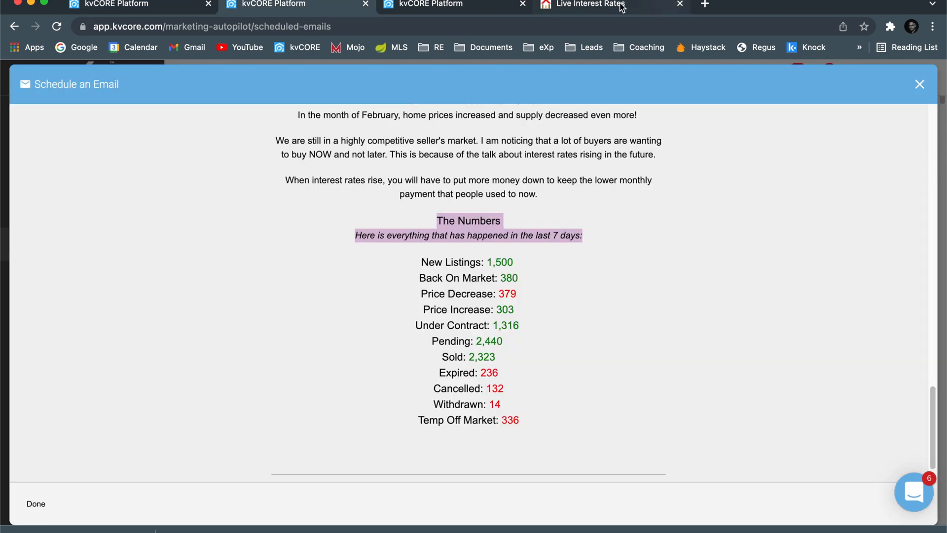
click(597, 5)
click(394, 47)
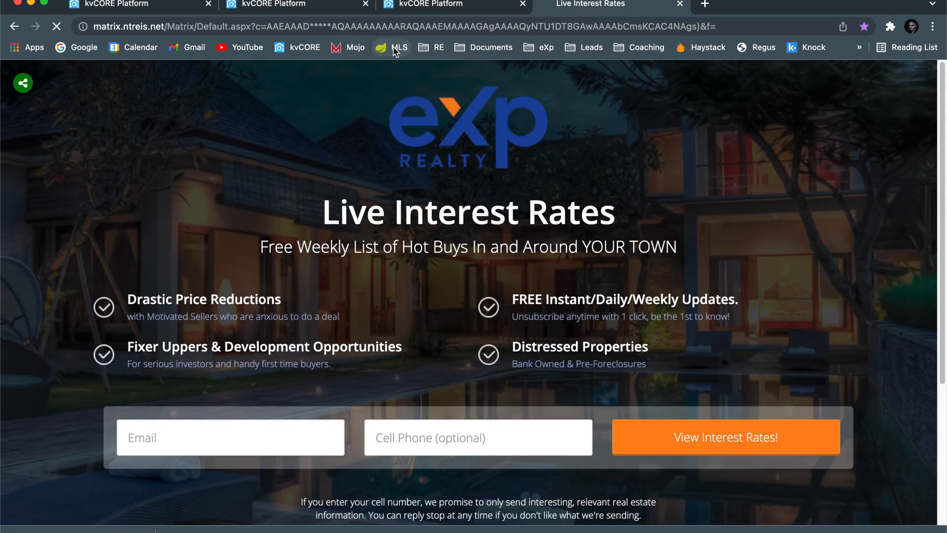
scroll(378, 310, down, 3)
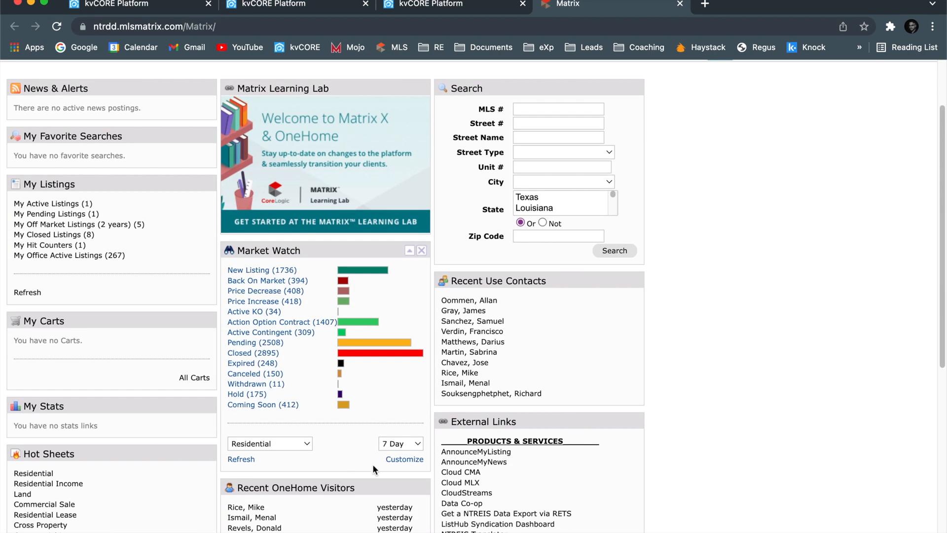
Check the residential Market Watch figures for 24 Hour, and set the period back to 7 Day.
click(405, 443)
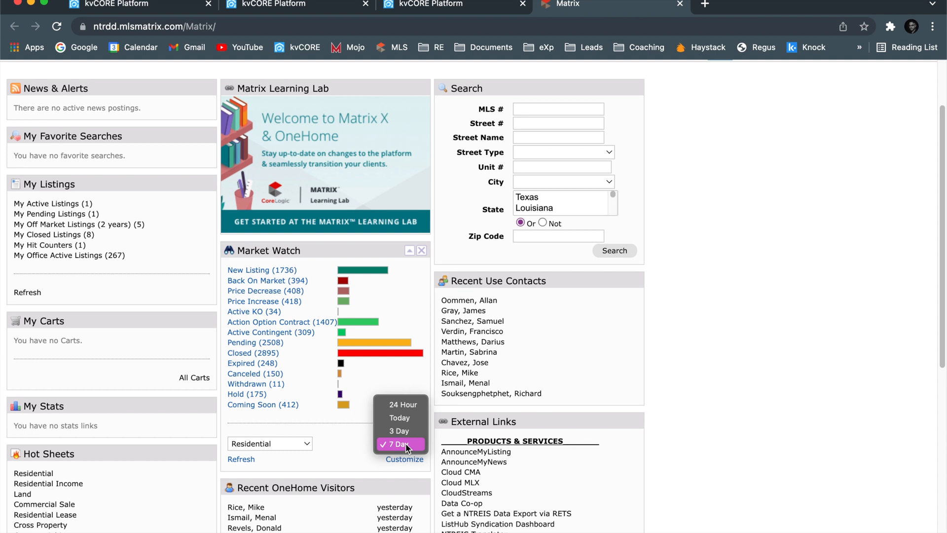
click(403, 404)
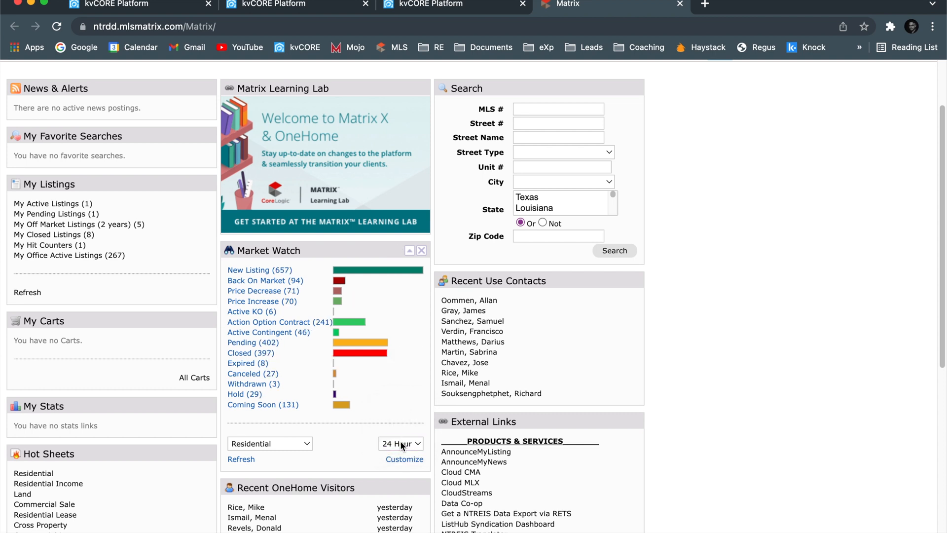
click(401, 444)
click(402, 484)
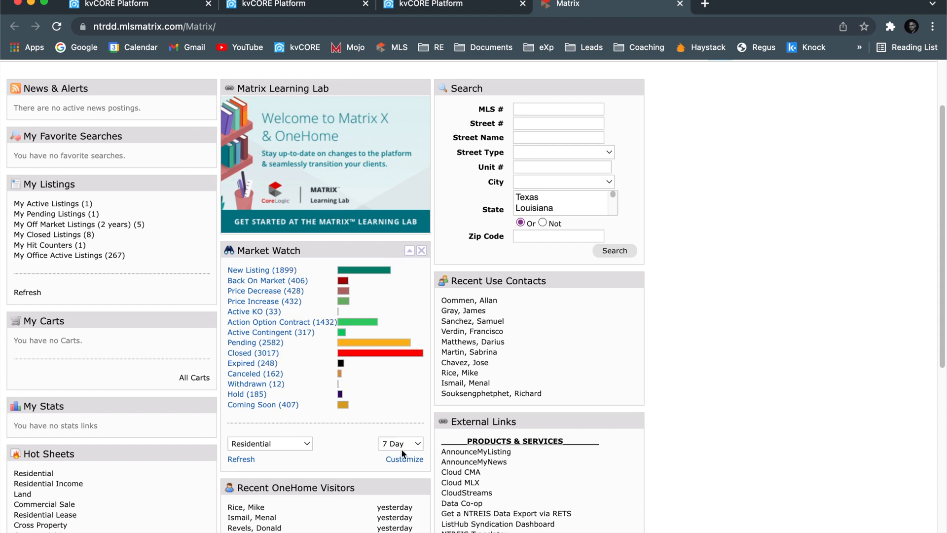
scroll(350, 305, up, 2)
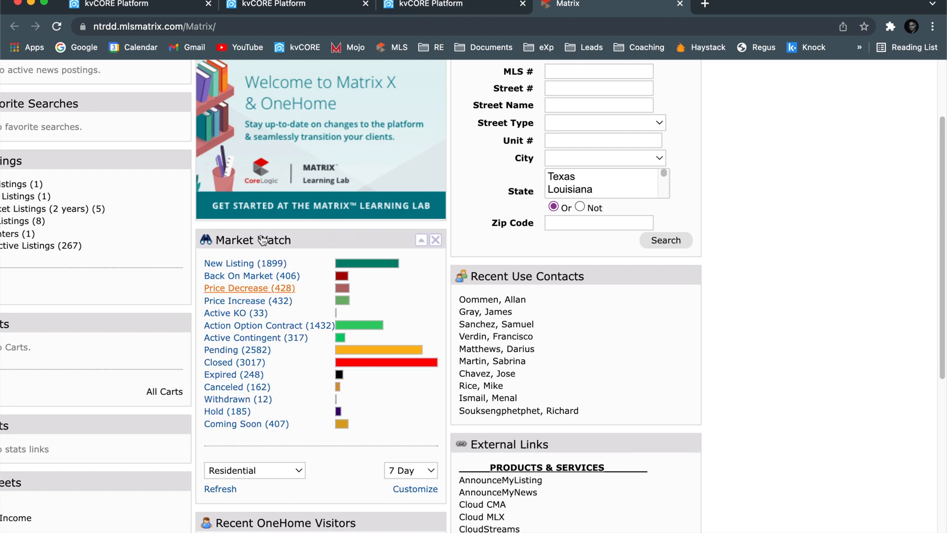
Copy the statistics list from New Listings through Temp Off Market in the sent report.
click(420, 11)
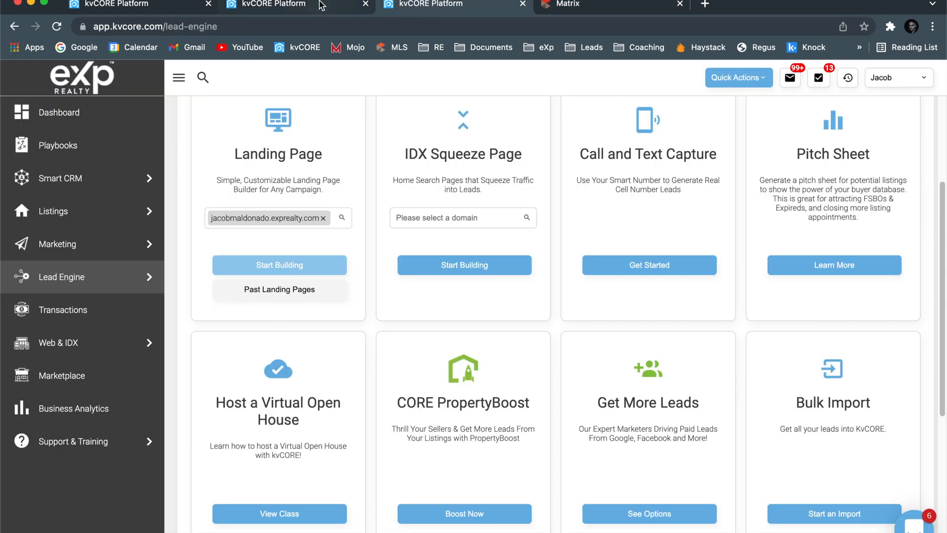
click(323, 7)
scroll(401, 340, down, 1)
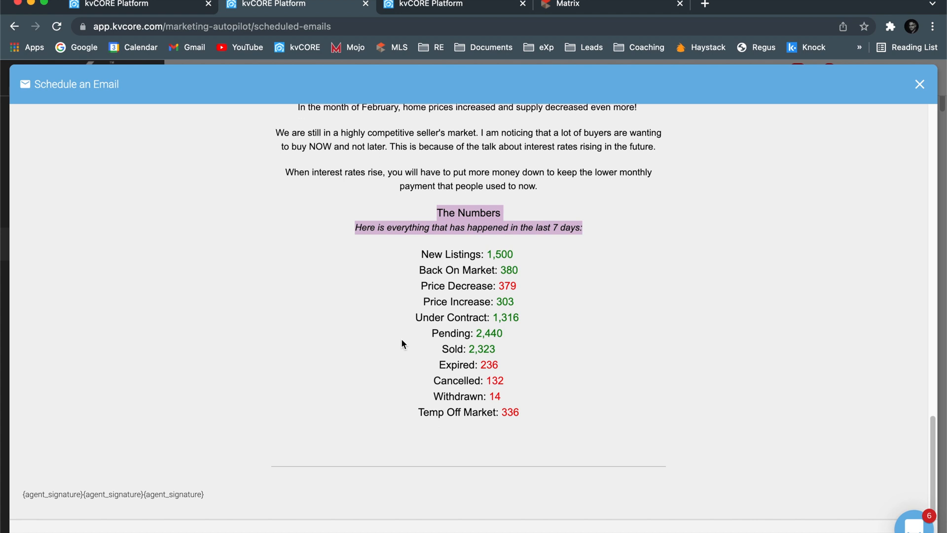
drag(421, 255, 539, 431)
key(ctrl+c)
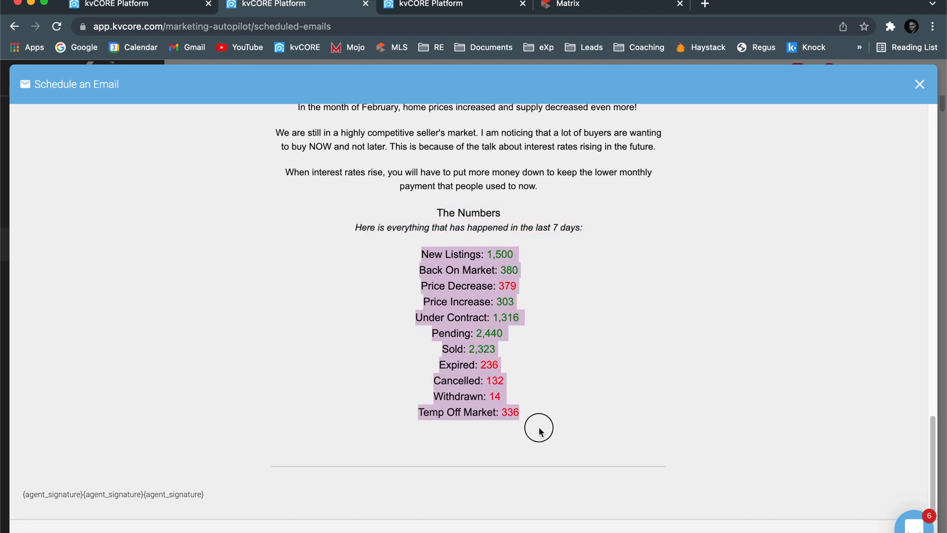
Paste the copied statistics list below the "last 7 days" line in the template's Numbers text block.
click(139, 7)
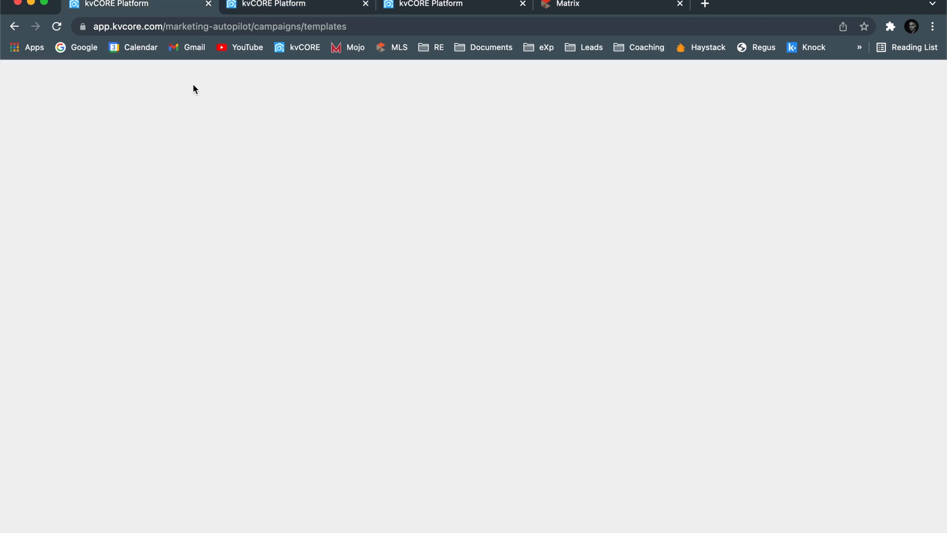
scroll(414, 305, down, 1)
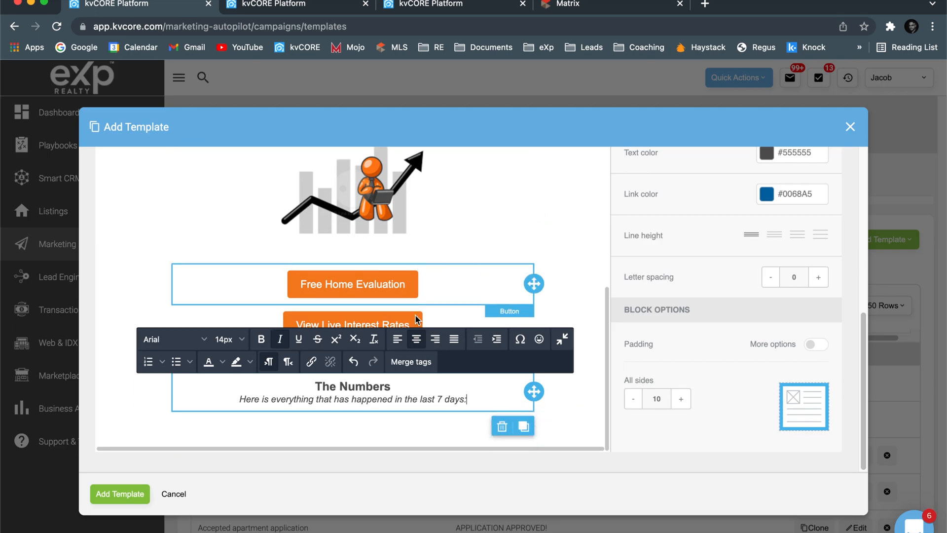
key(ctrl+v)
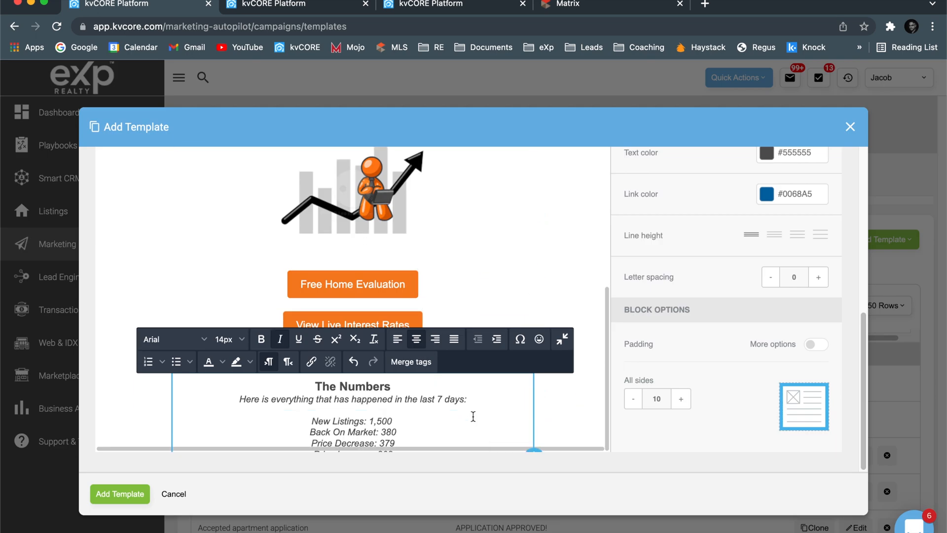
drag(369, 285, 396, 299)
click(378, 309)
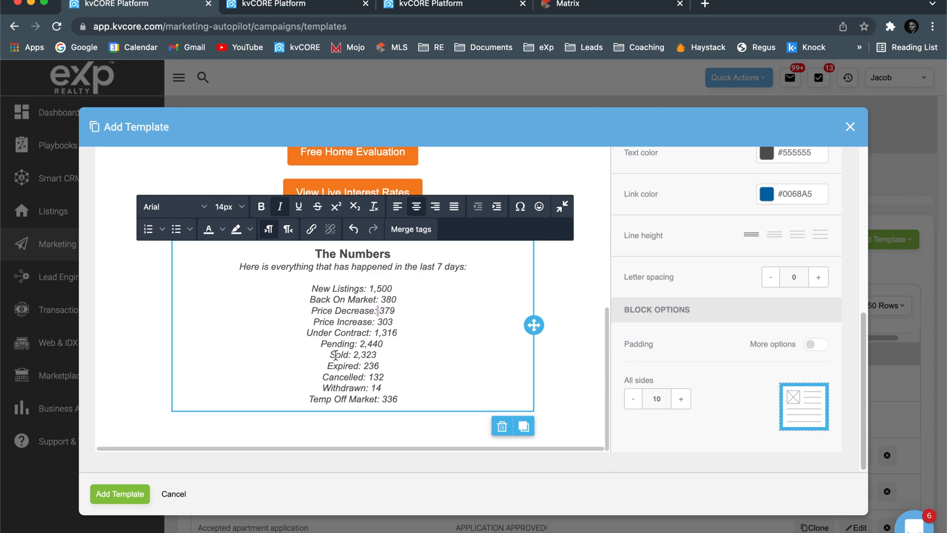
Save the "Weekly Email - Example" template and bring up the Marketing navigation options.
scroll(335, 354, up, 15)
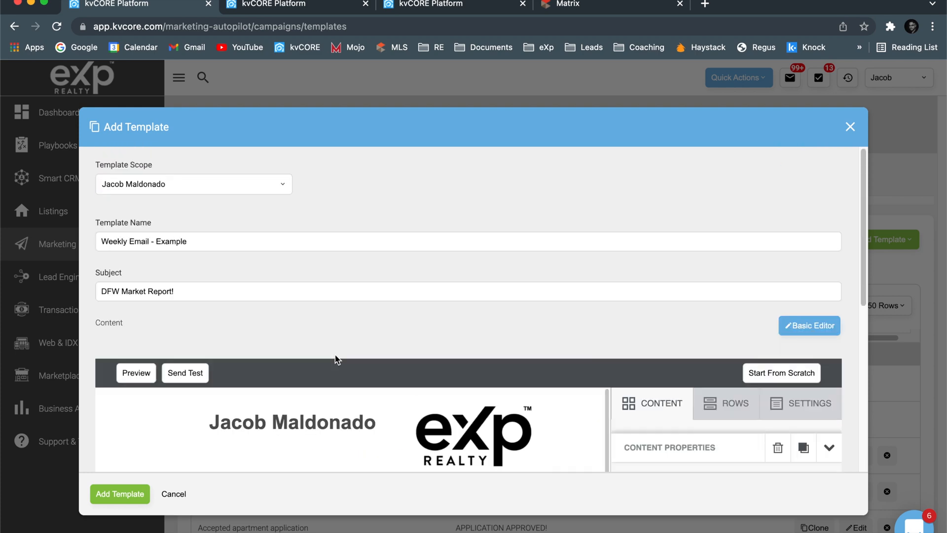
click(118, 493)
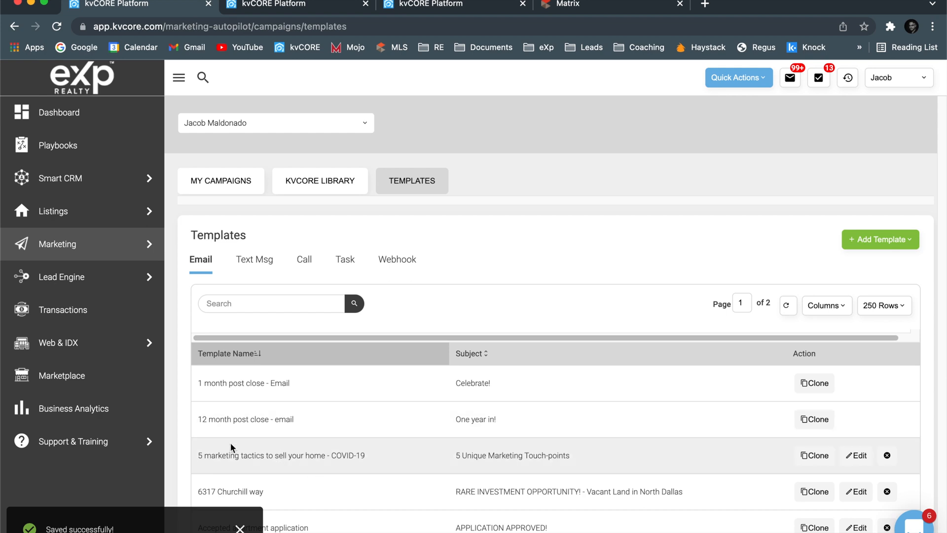
mouse_move(115, 246)
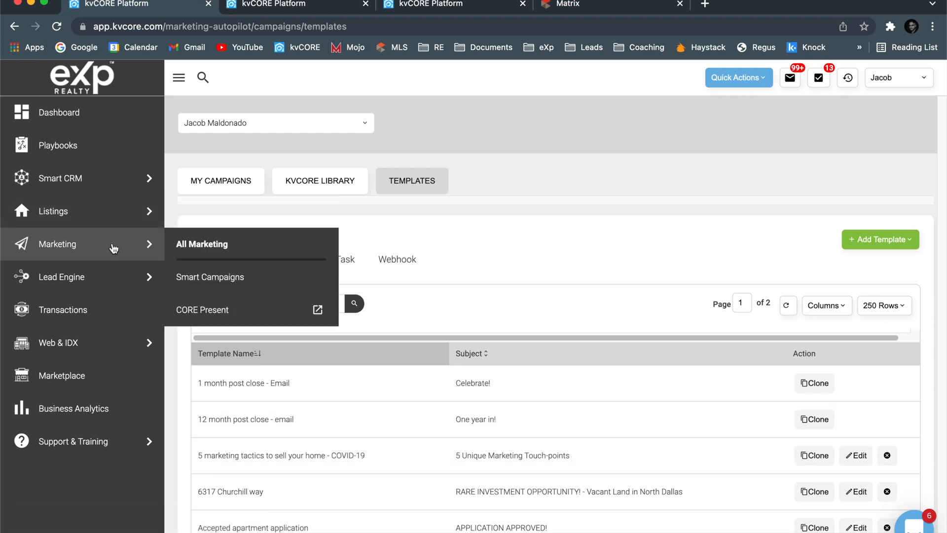
Open Scheduled Mass Emails from the full marketing overview and start scheduling a new email.
click(113, 250)
scroll(500, 309, down, 10)
scroll(501, 308, up, 5)
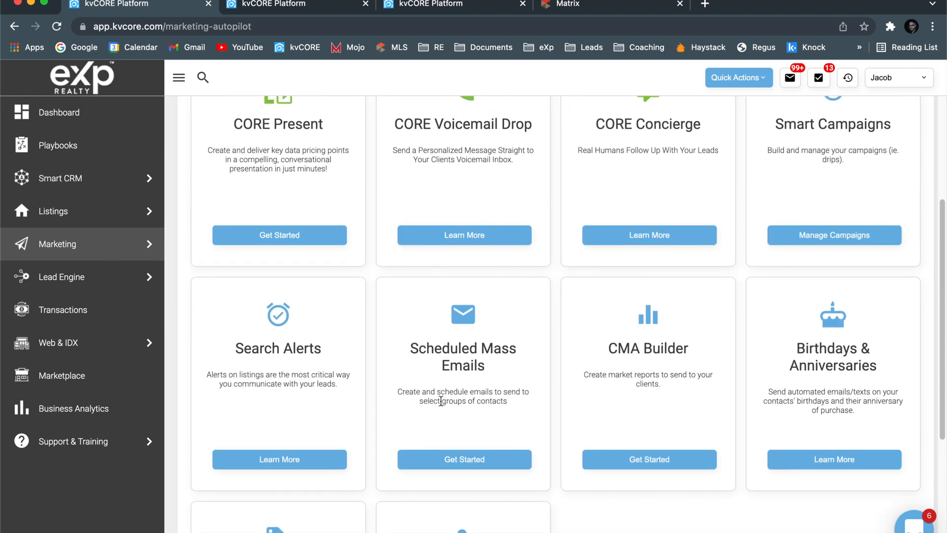
click(457, 466)
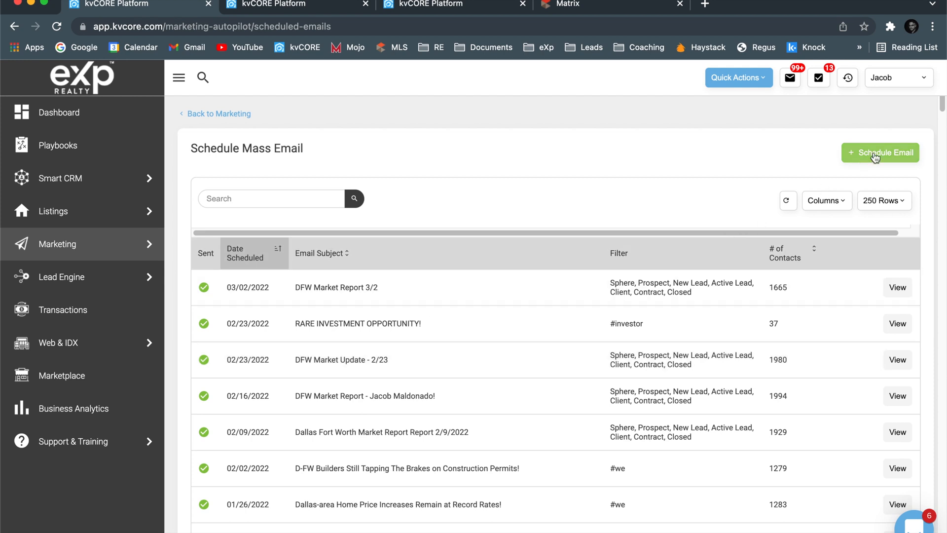
click(875, 157)
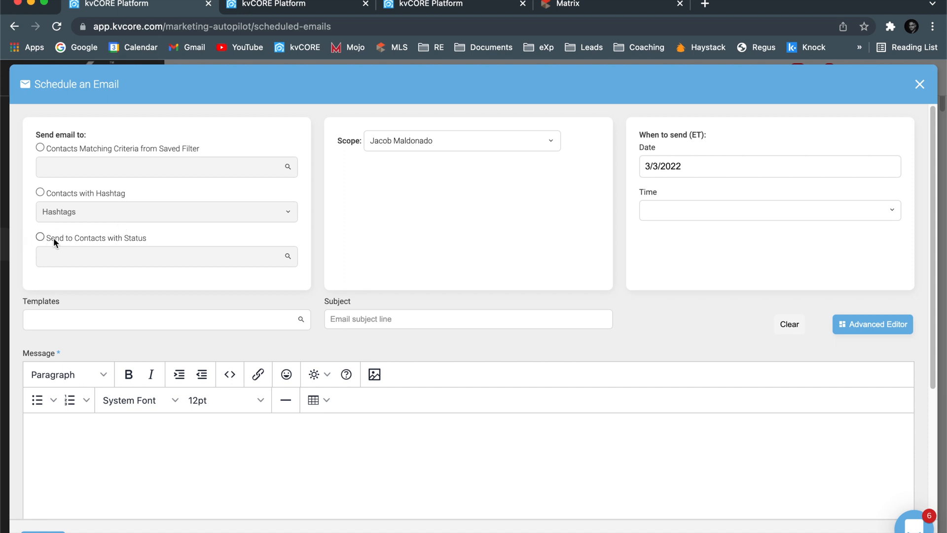
Send the email to contacts by status, adding the Sphere, Prospect, New Lead and Active Lead statuses.
drag(48, 238, 138, 237)
click(40, 237)
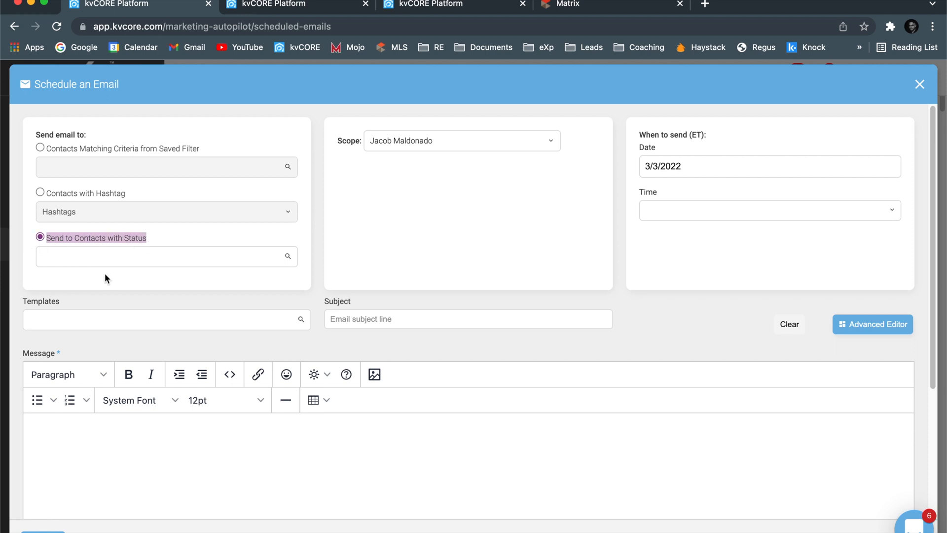
click(103, 259)
click(101, 277)
click(102, 265)
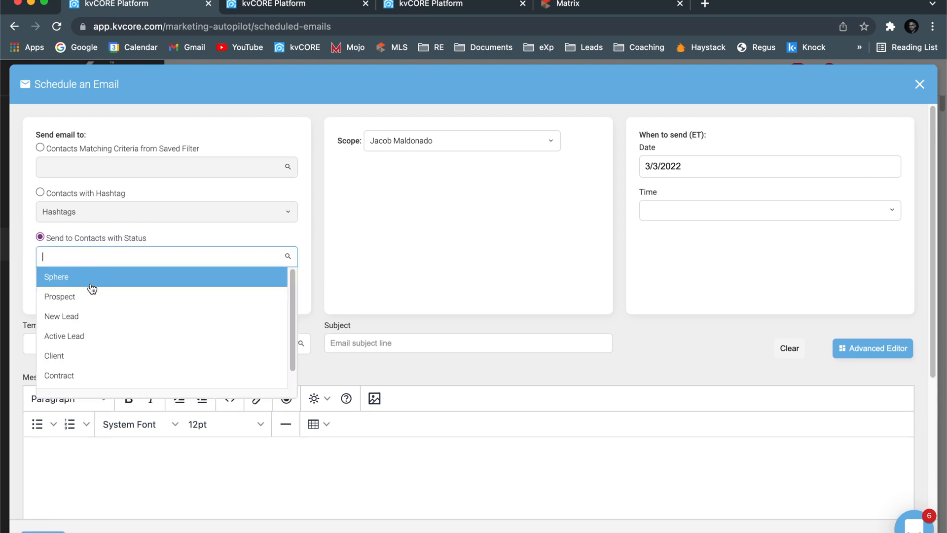
click(93, 294)
click(93, 265)
click(93, 316)
click(96, 254)
click(94, 335)
Add the Client, Contract and Closed statuses to the email's recipients.
click(112, 258)
scroll(112, 303, down, 1)
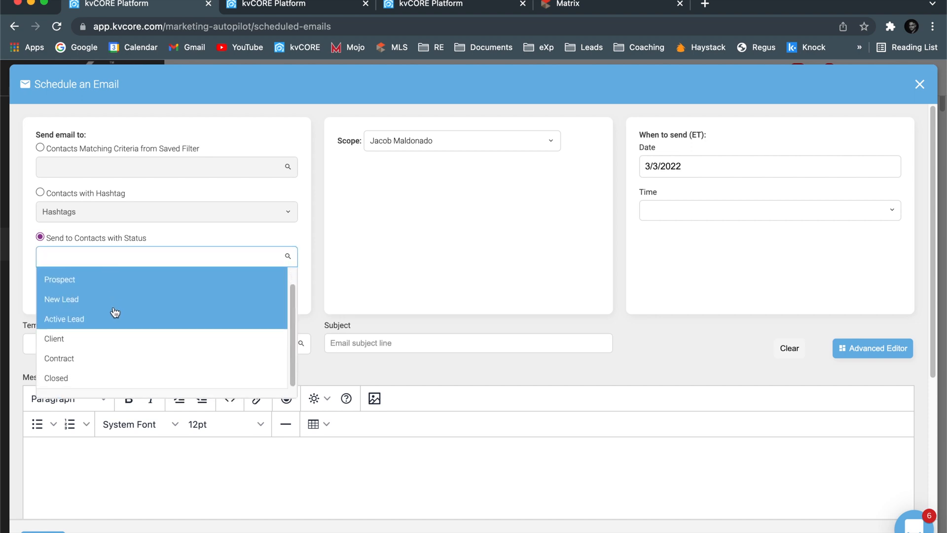
click(104, 341)
click(78, 256)
click(96, 363)
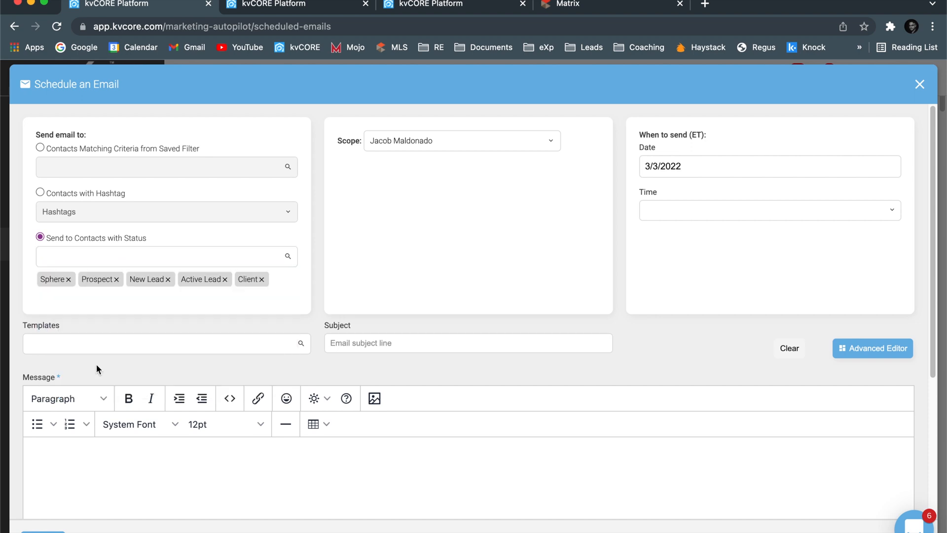
click(83, 251)
scroll(89, 294, down, 1)
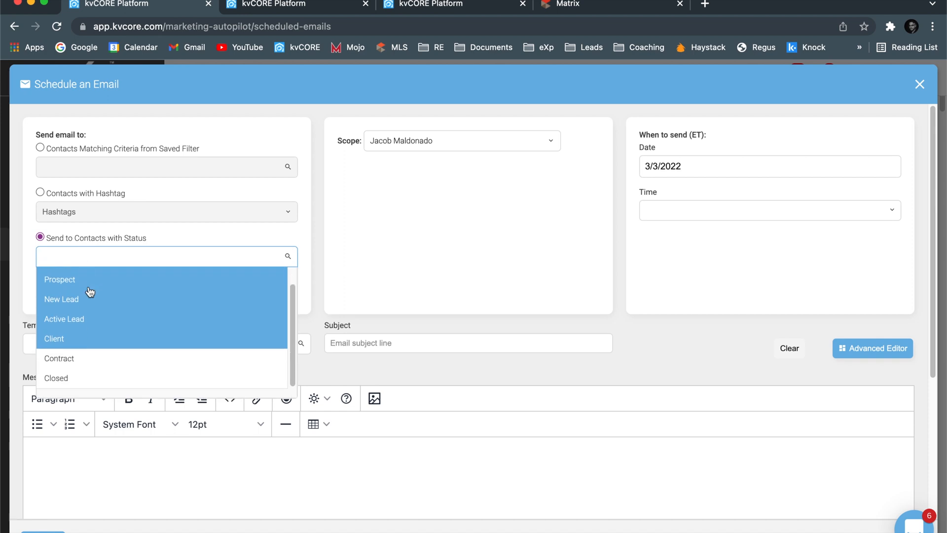
click(89, 358)
click(104, 256)
scroll(82, 376, down, 1)
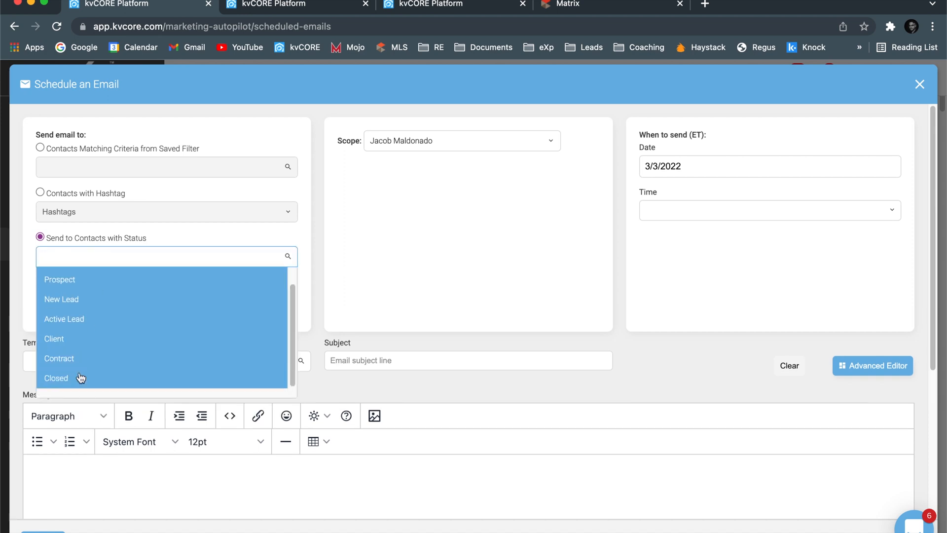
click(82, 378)
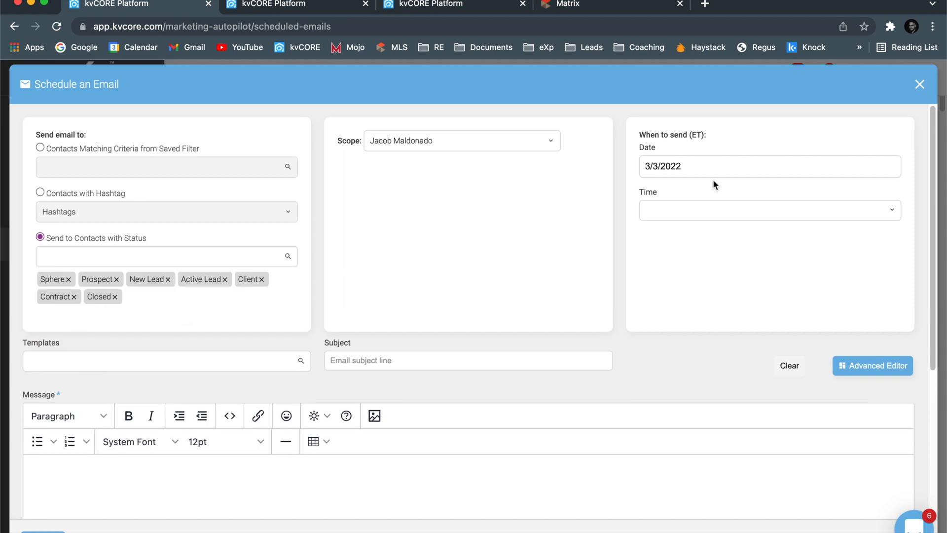
Schedule the email for 3/4/2022 at 10:00 am Eastern Time.
click(698, 173)
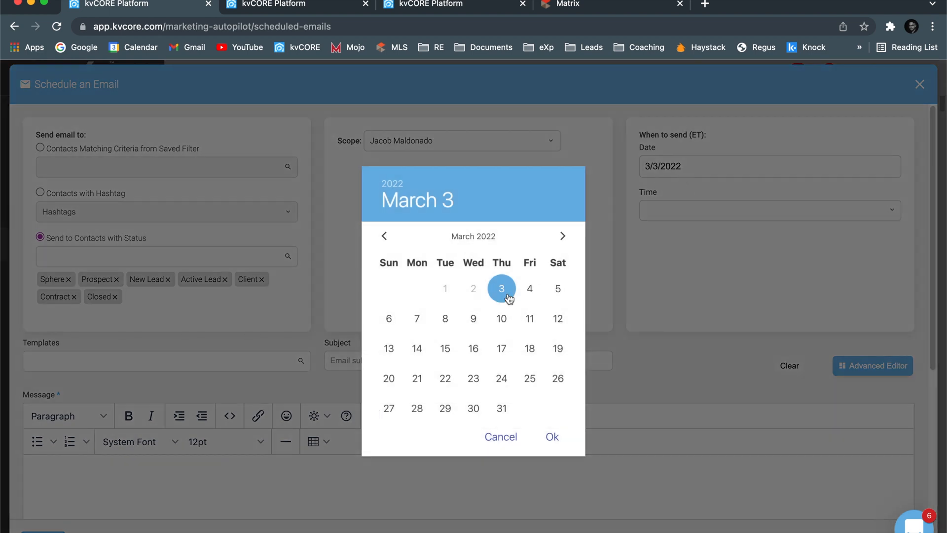
click(528, 290)
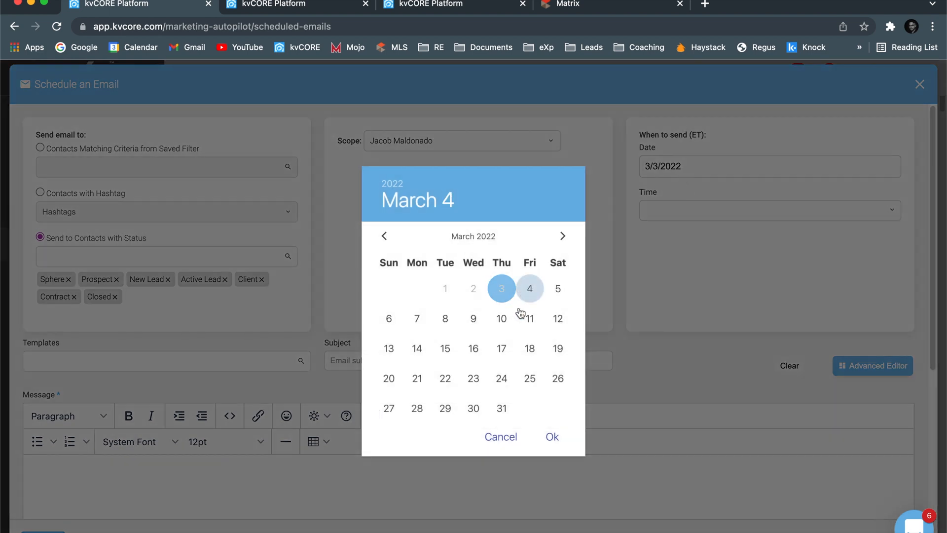
click(549, 437)
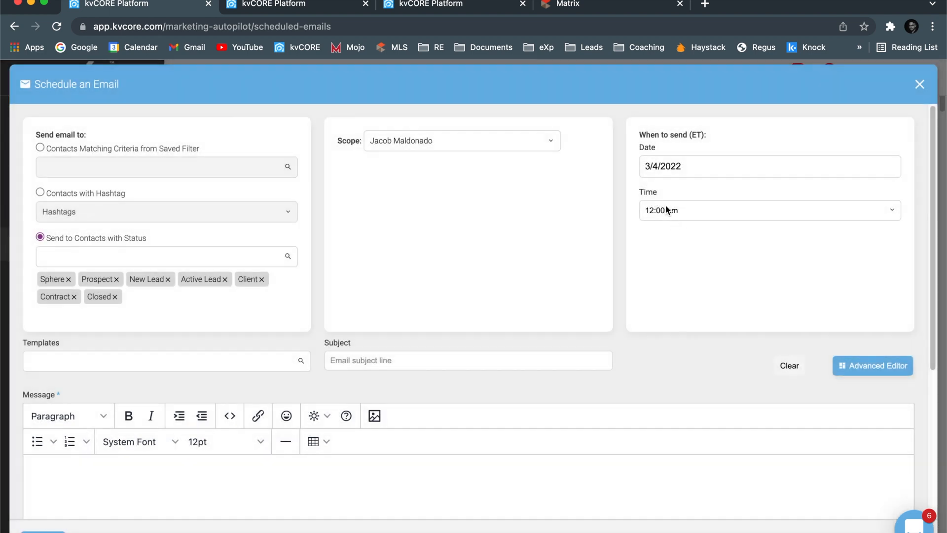
click(665, 208)
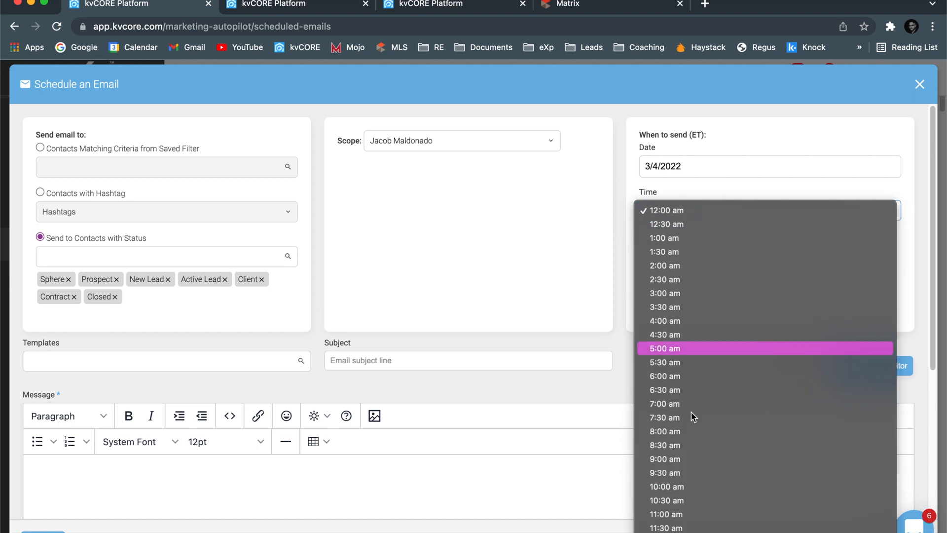
click(615, 409)
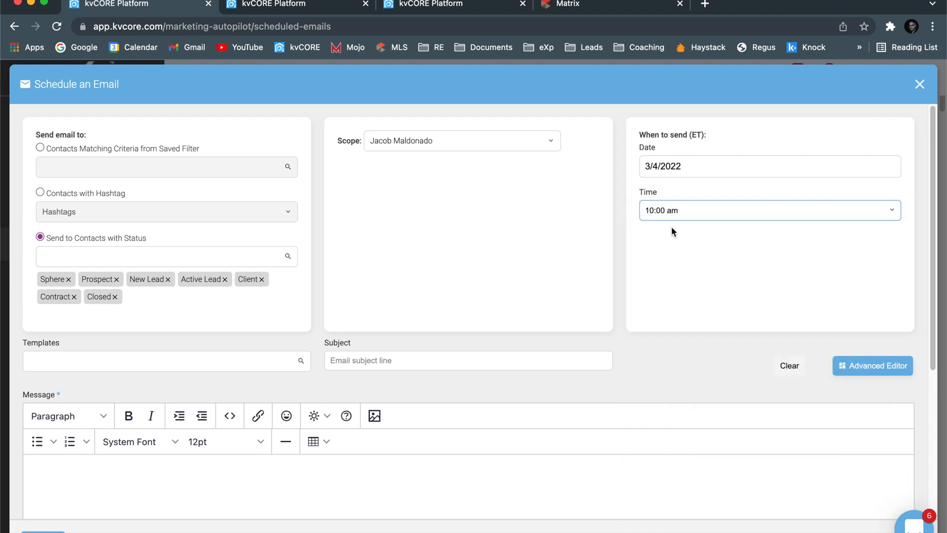
click(691, 134)
double_click(691, 134)
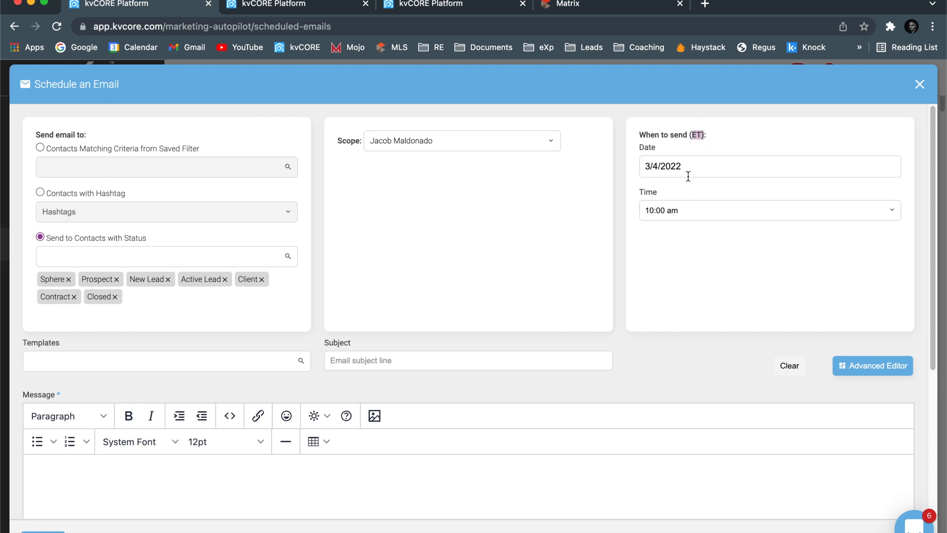
click(700, 254)
Find the "Weekly Email - Example" template and load it into the scheduled email.
click(182, 364)
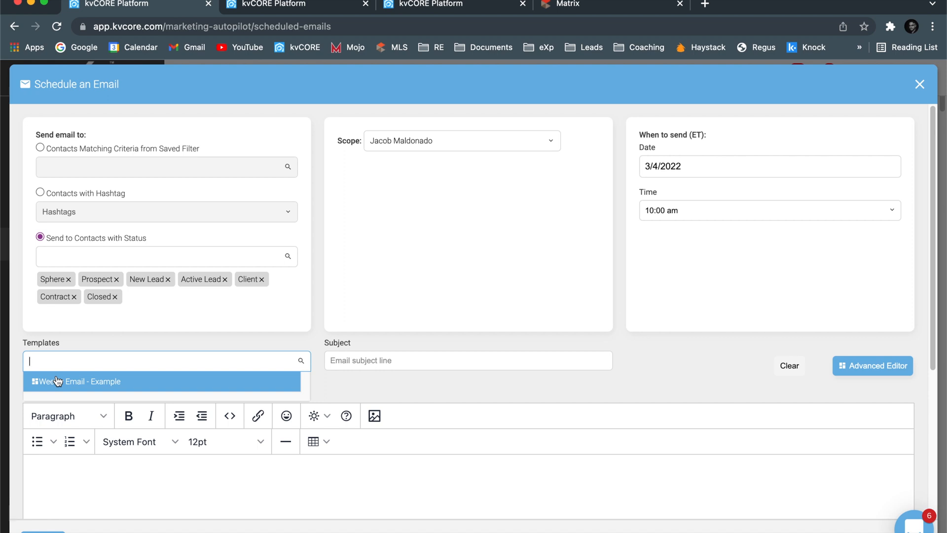
text(www)
text(k)
key(BackSpace)
key(BackSpace)
key(BackSpace)
text(e)
scroll(205, 386, down, 2)
click(94, 346)
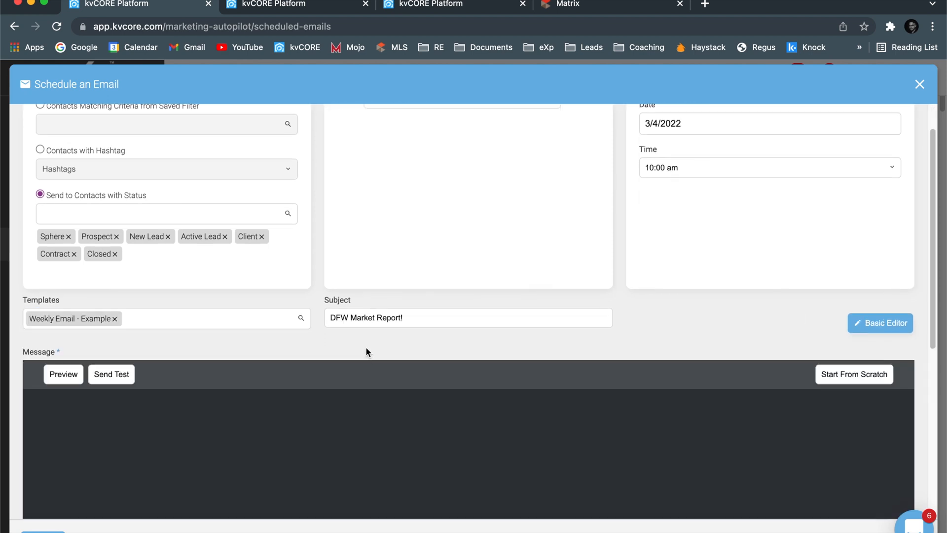
Review the loaded email's subject, photo caption, new listing button and remaining content down through The Numbers block.
drag(409, 317, 328, 317)
click(353, 341)
scroll(420, 370, down, 5)
scroll(419, 368, down, 5)
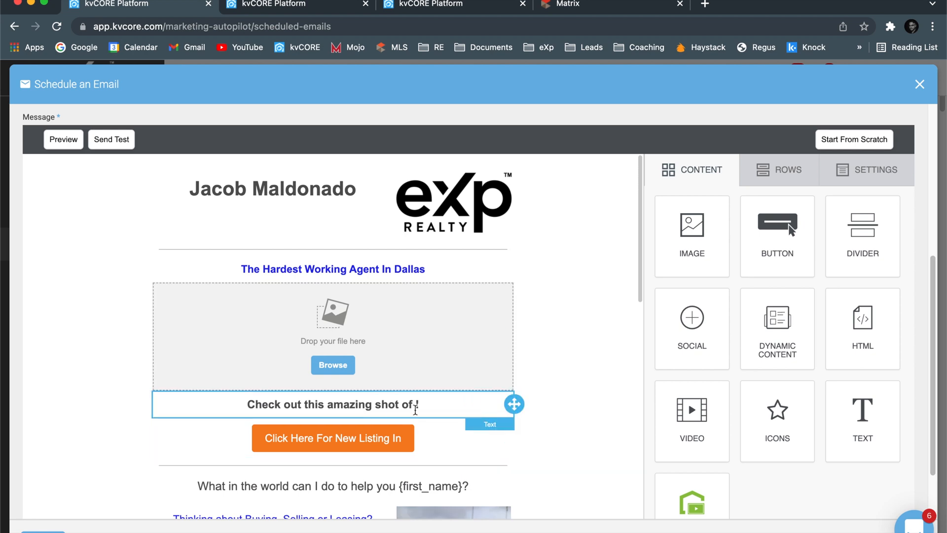
click(416, 426)
scroll(436, 426, down, 2)
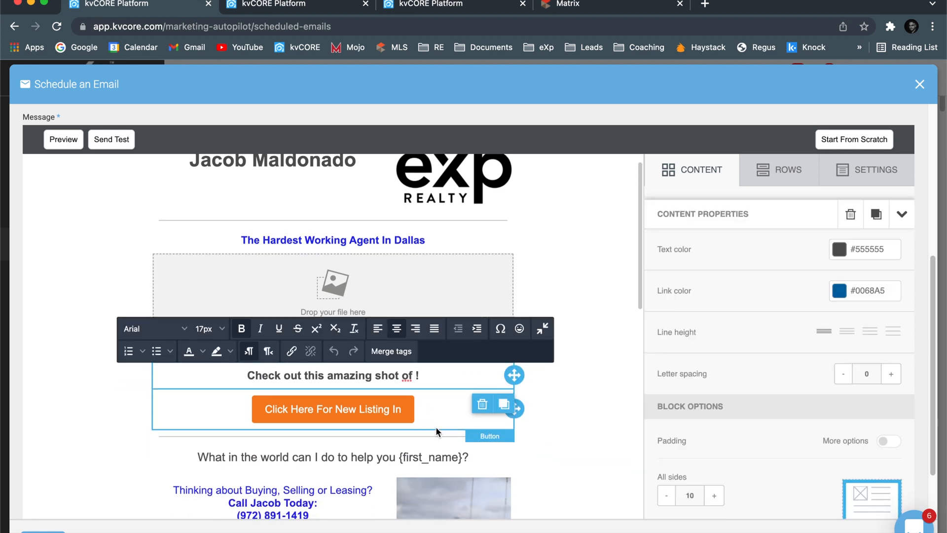
click(322, 404)
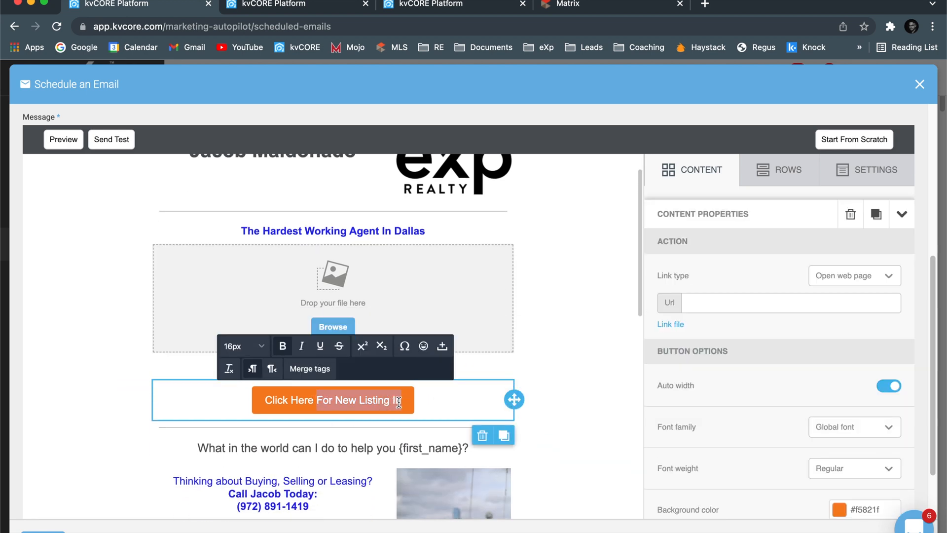
scroll(344, 408, down, 6)
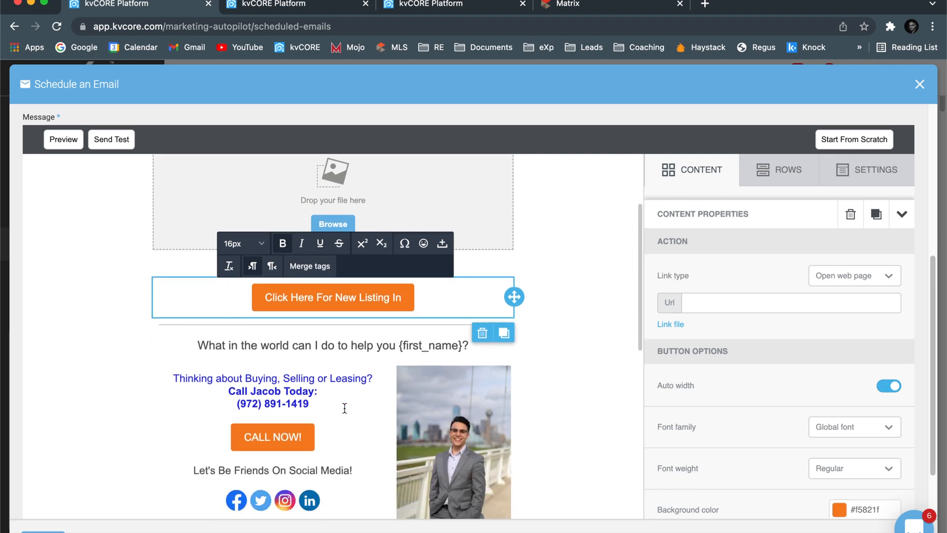
scroll(342, 407, down, 12)
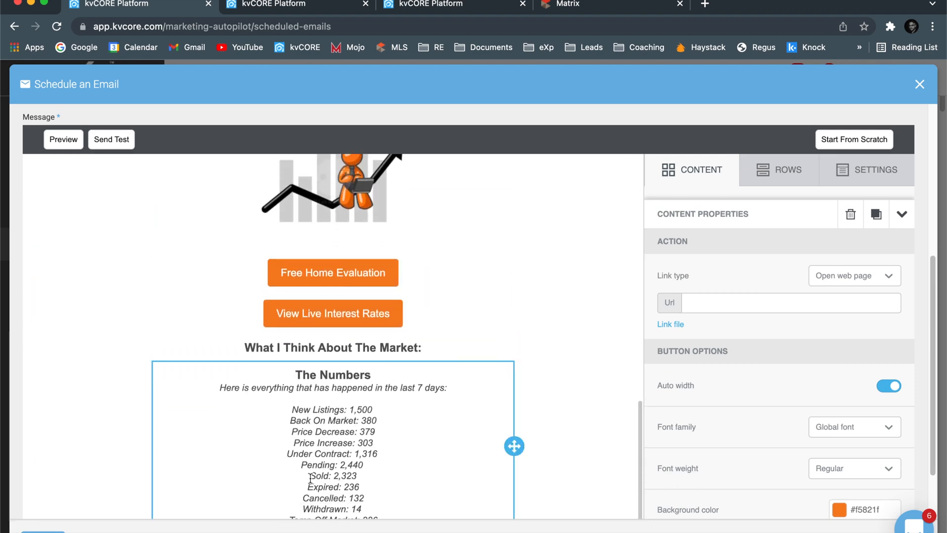
scroll(328, 467, down, 3)
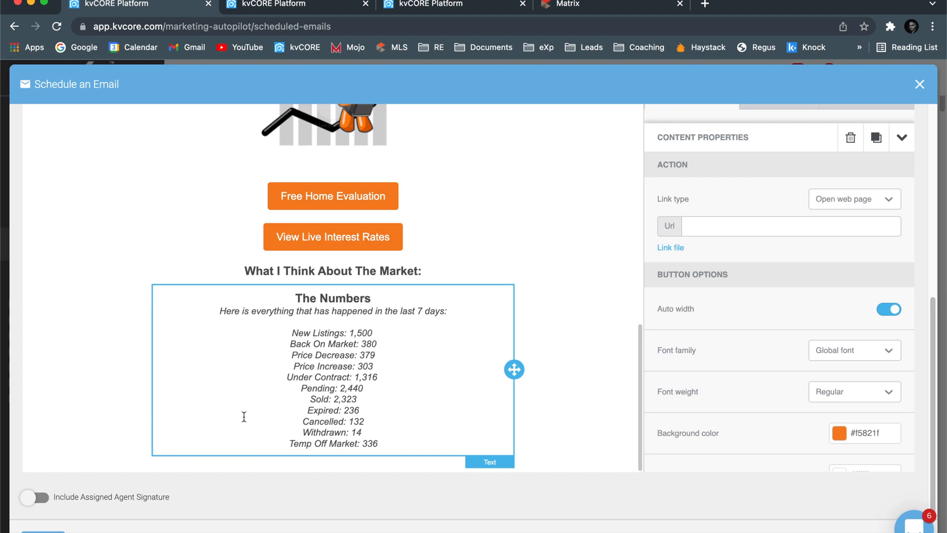
Include the assigned agent signature and recheck the scheduled email's recipients, send time, template and message.
click(36, 499)
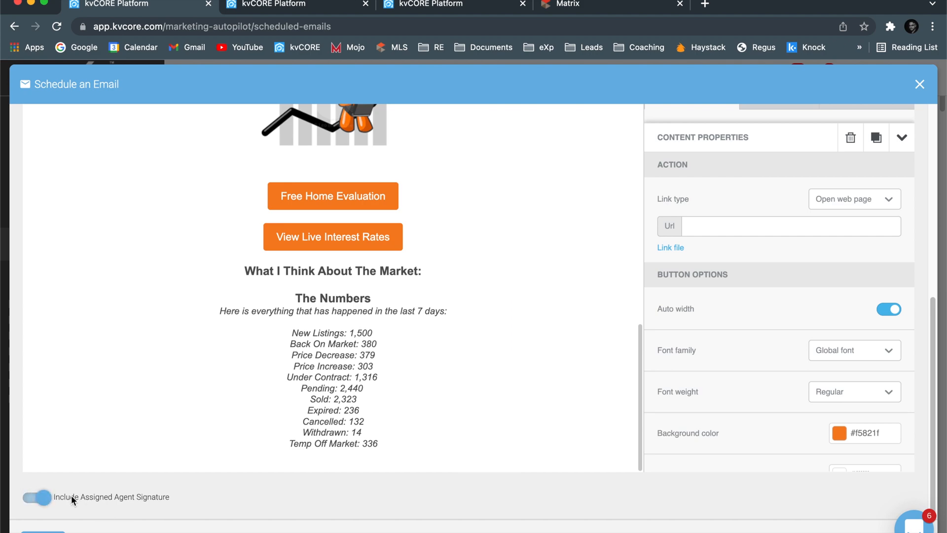
scroll(188, 362, up, 10)
scroll(188, 360, up, 5)
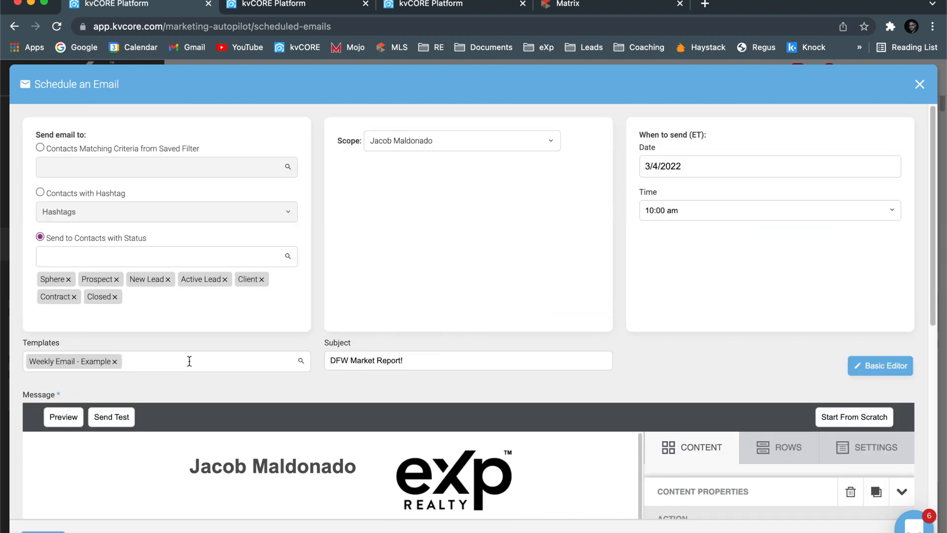
scroll(198, 371, down, 10)
scroll(198, 376, down, 7)
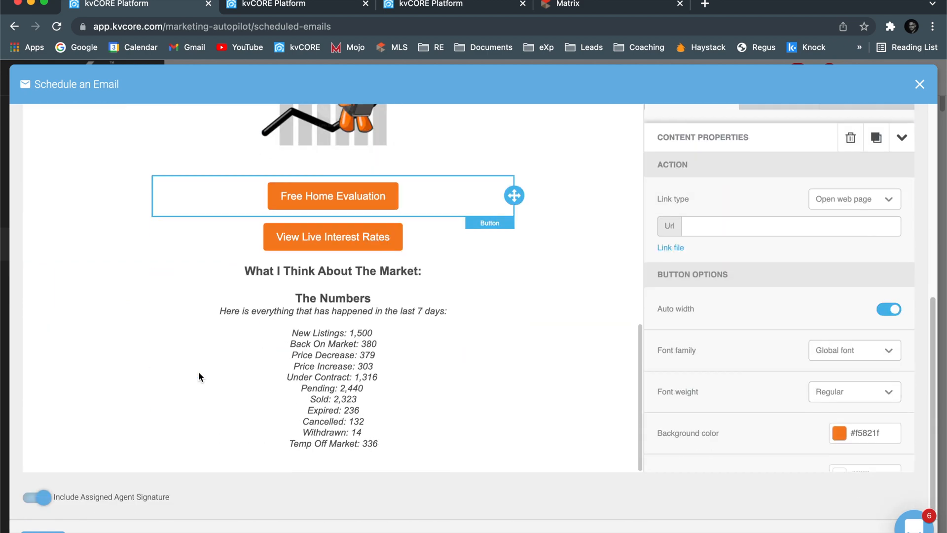